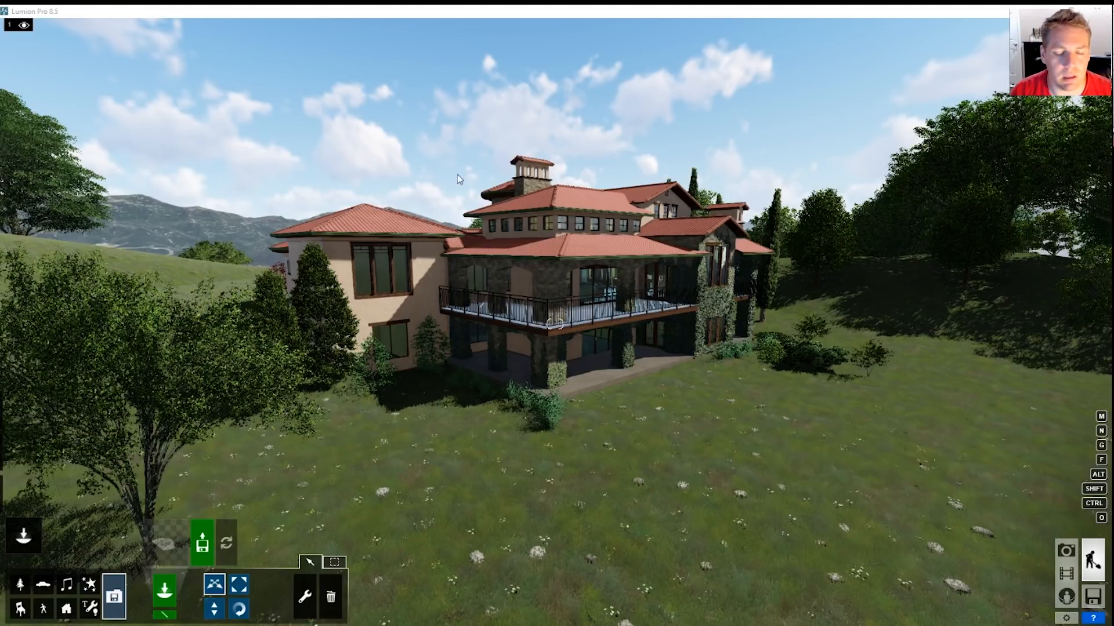
left_click(485, 173)
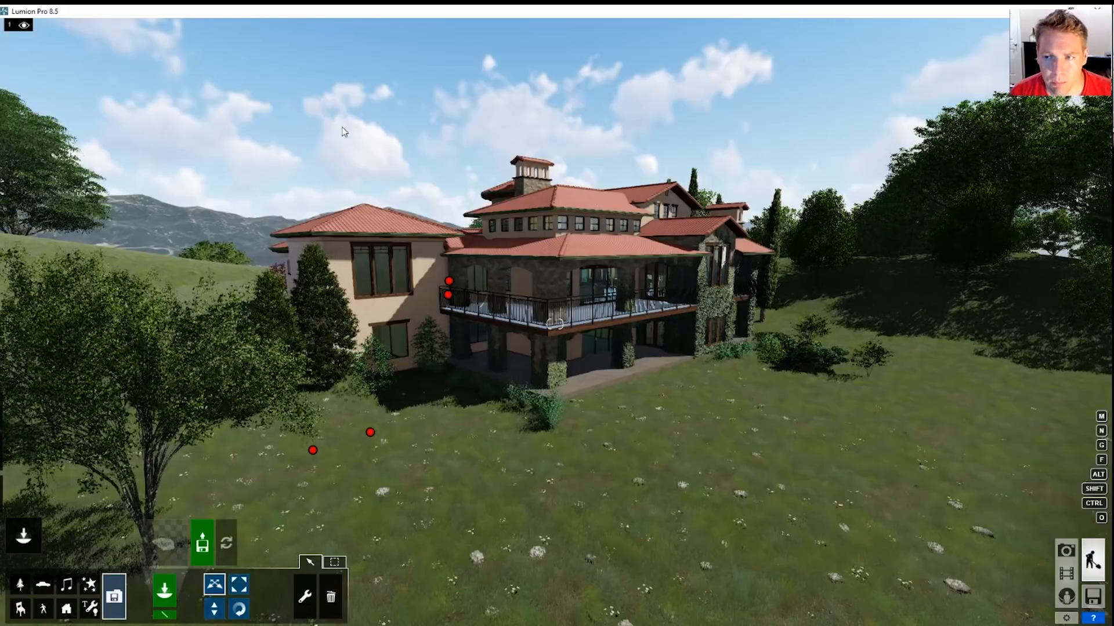
key("w")
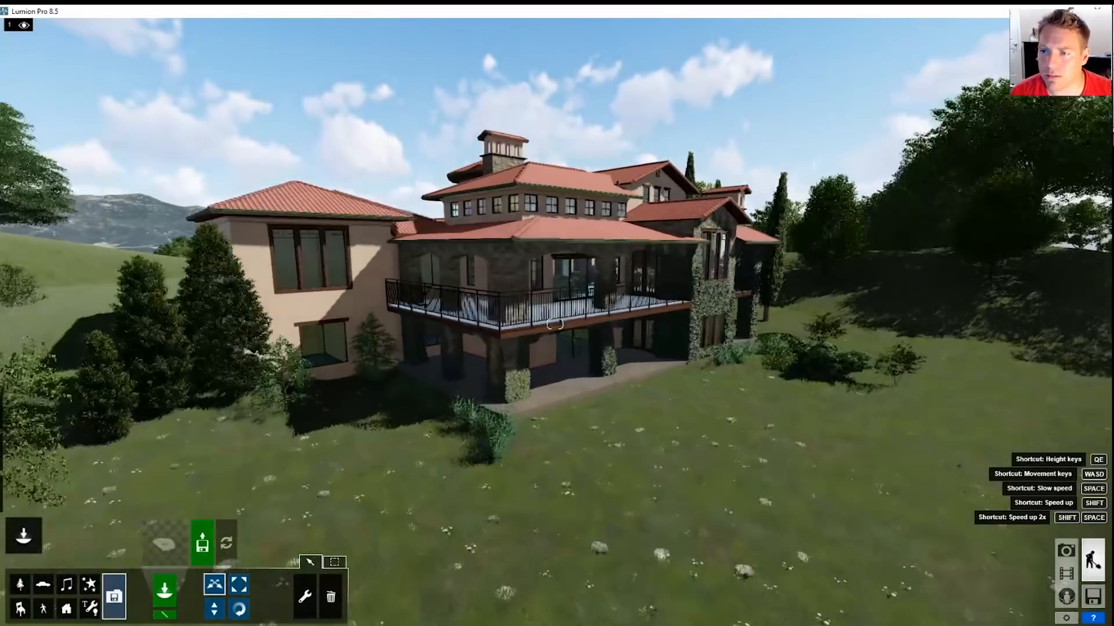
key("q")
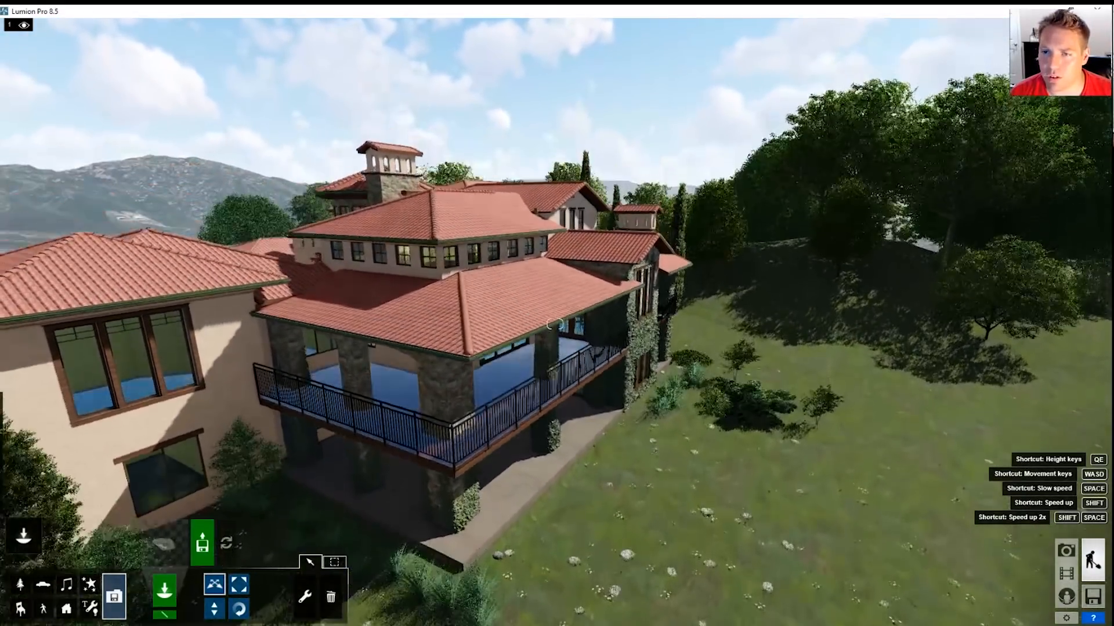
key("a")
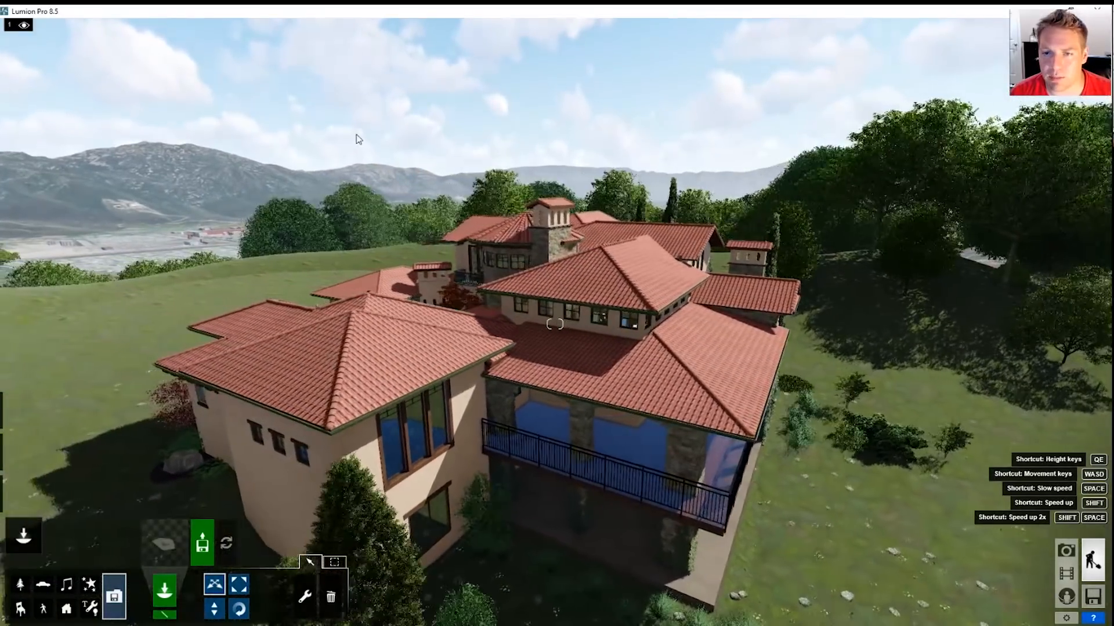
key("d")
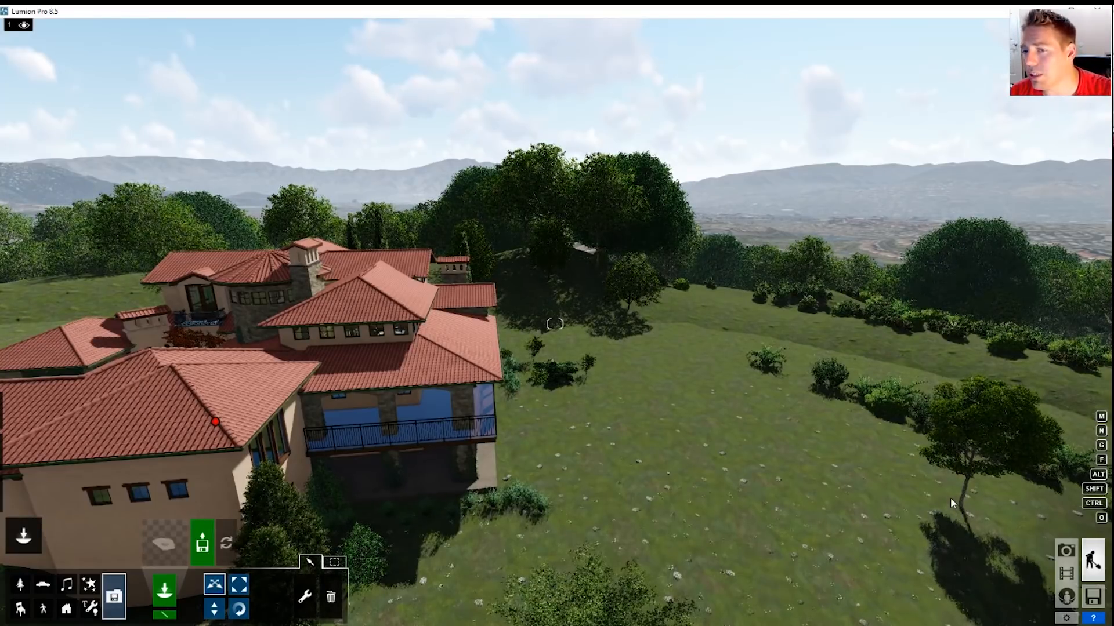
Copy the effects of Photo 1 in Photo mode, and select the empty clip slot 5 in Movie mode.
left_click(1065, 576)
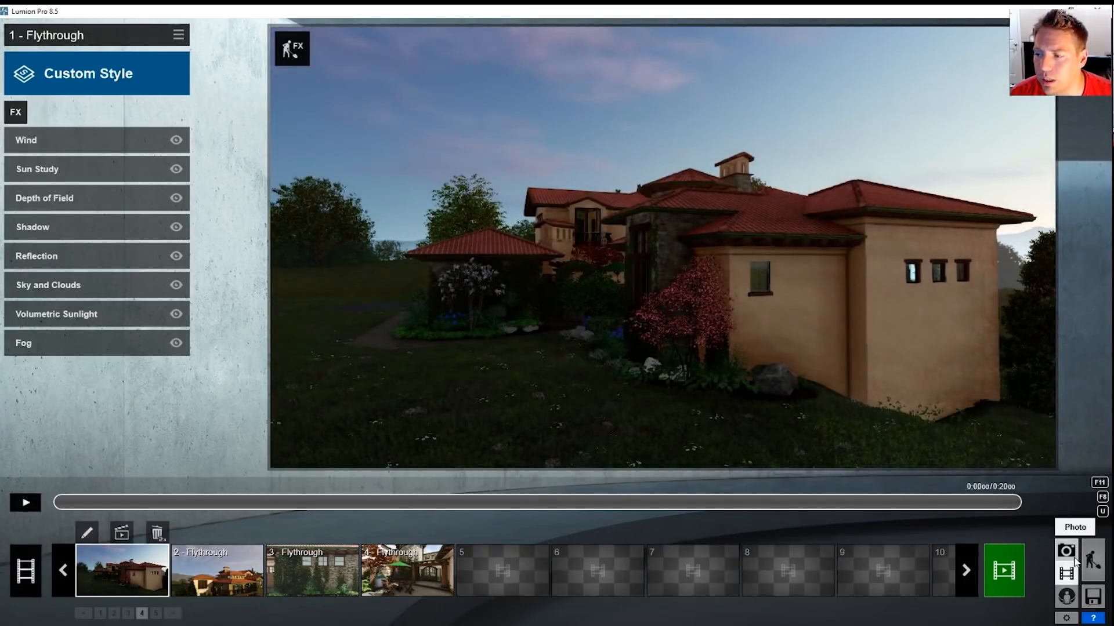
left_click(1073, 558)
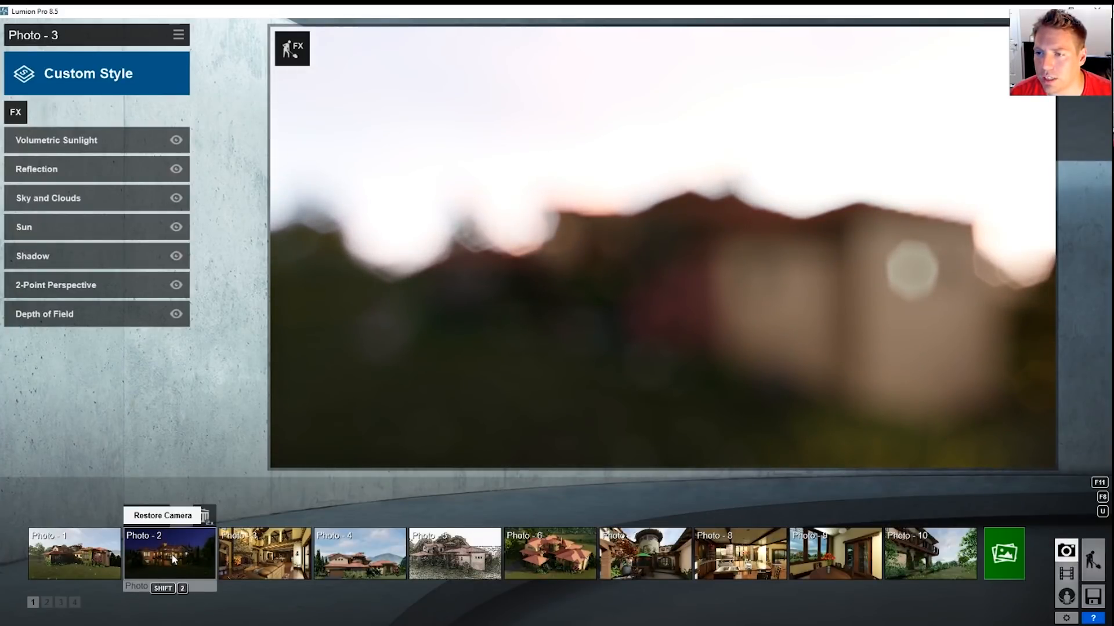
left_click(172, 534)
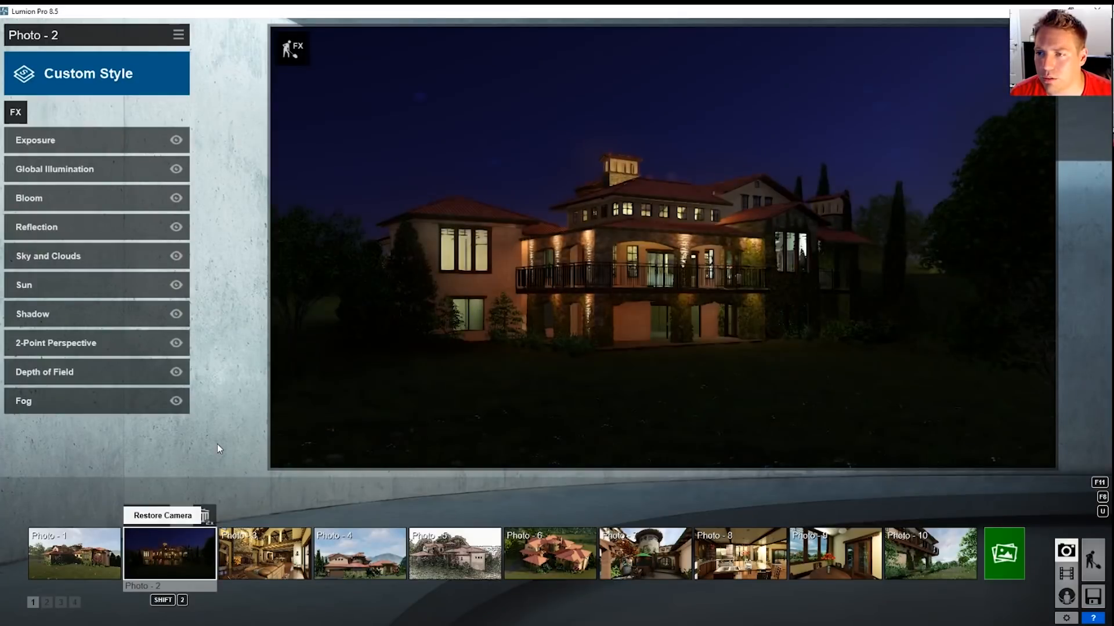
left_click(88, 555)
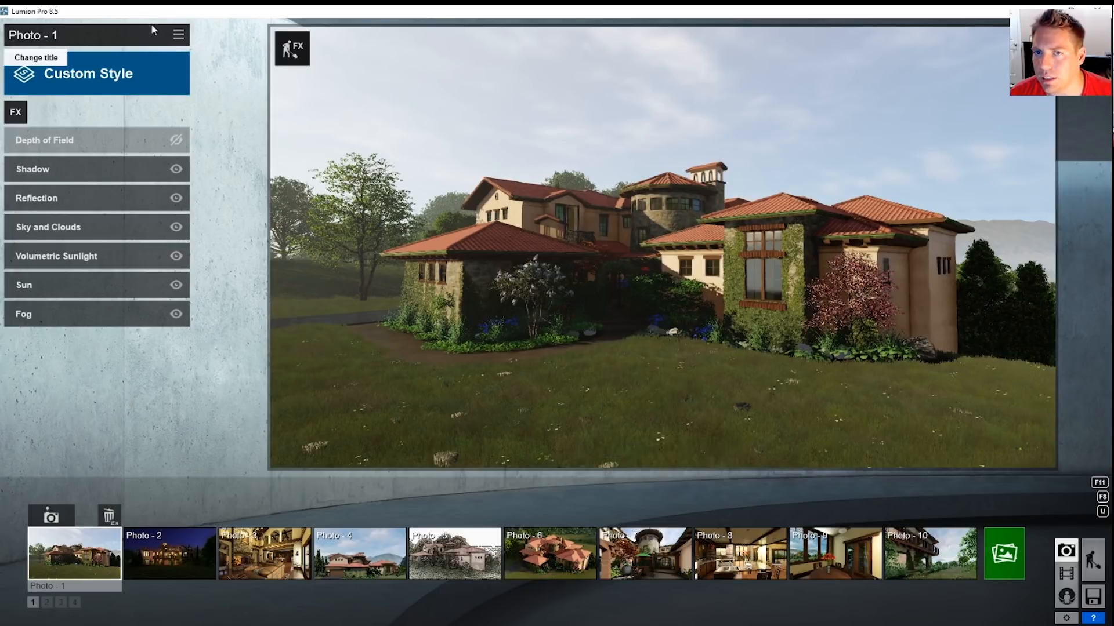
left_click(178, 35)
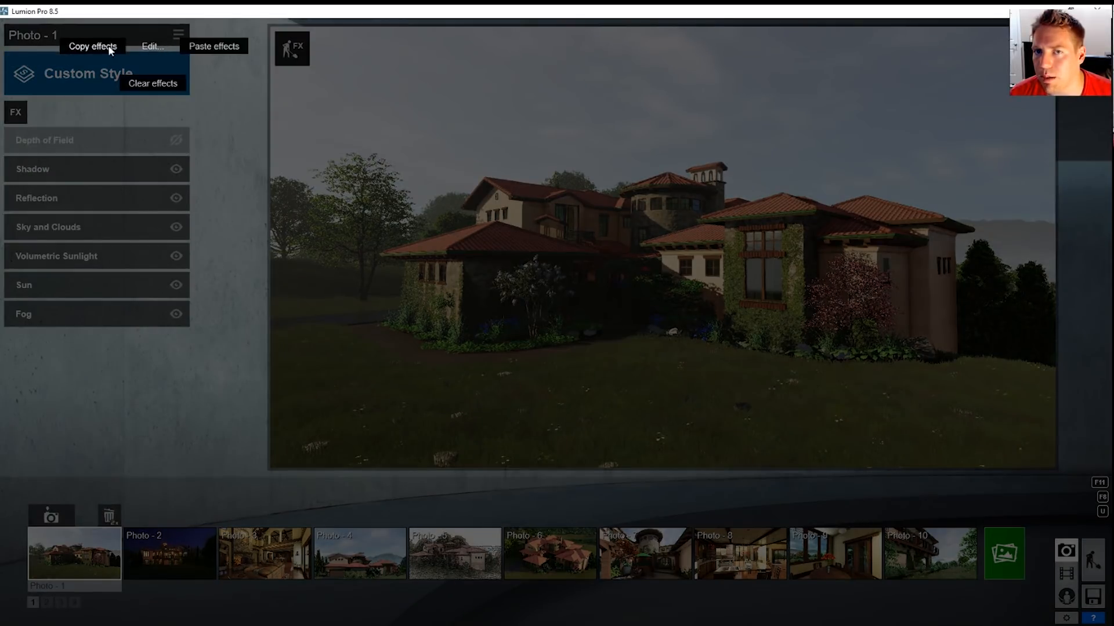
left_click(104, 53)
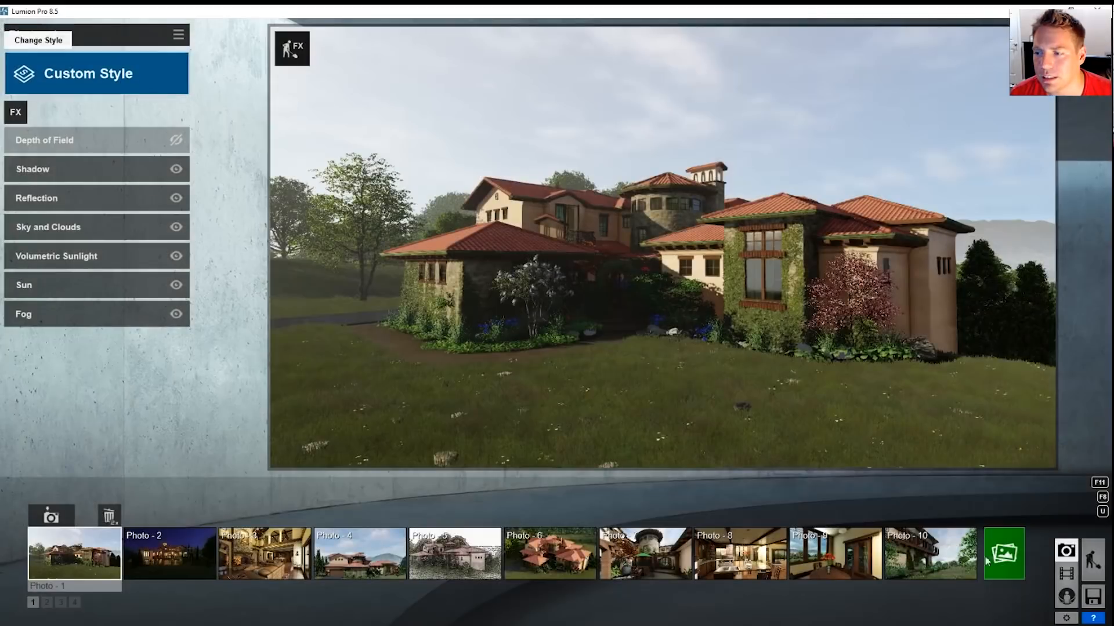
left_click(1066, 571)
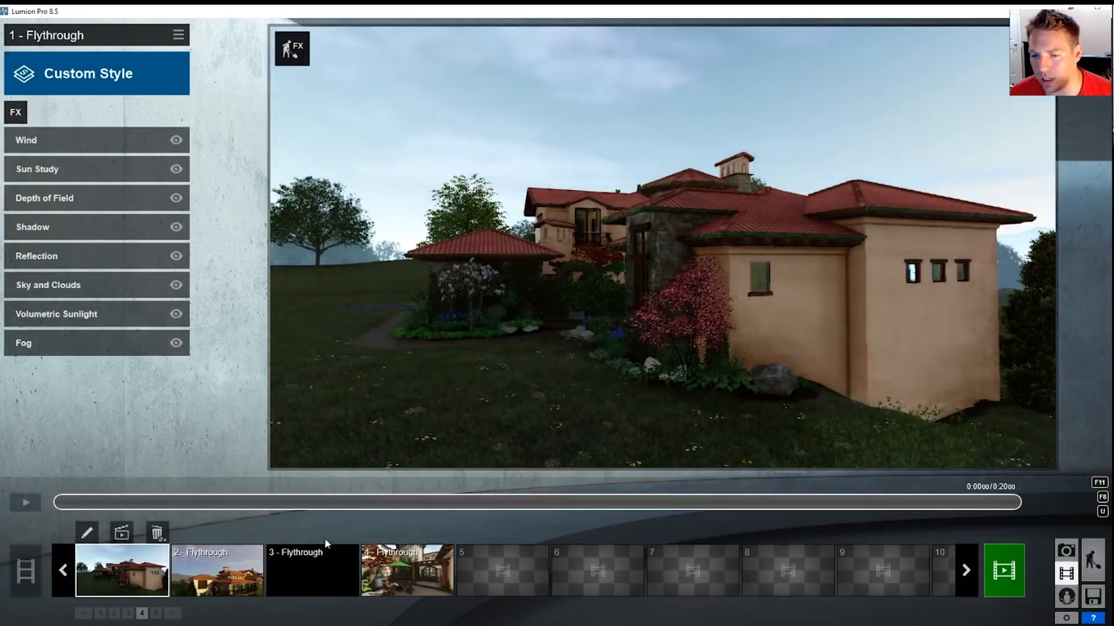
left_click(482, 563)
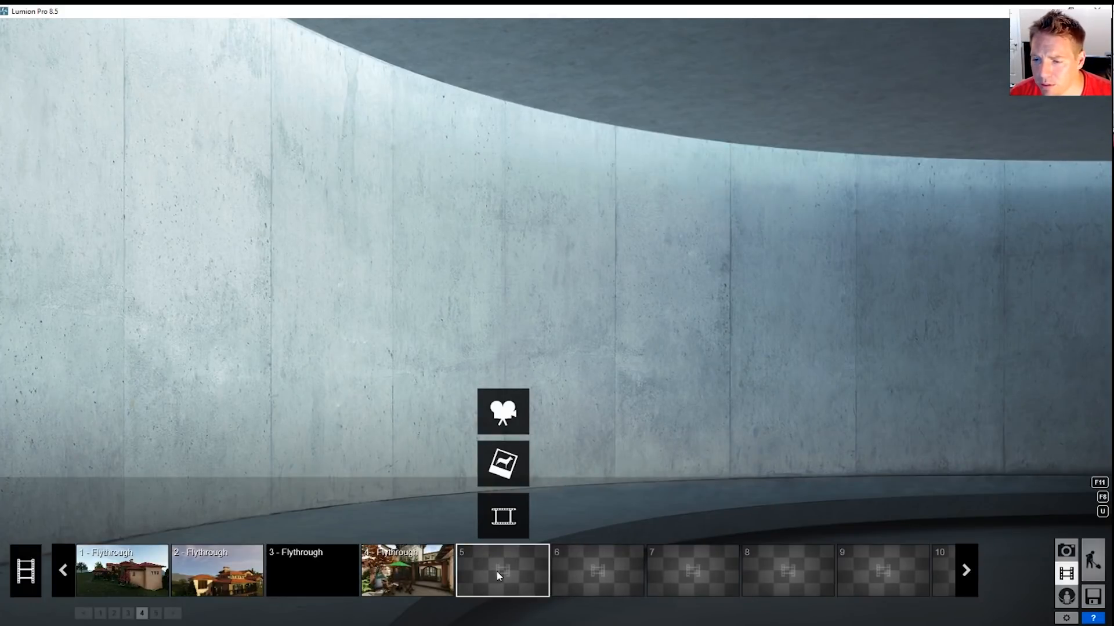
Restore the Photo 1 camera view in Photo mode and copy that photo's effects again.
left_click(1066, 551)
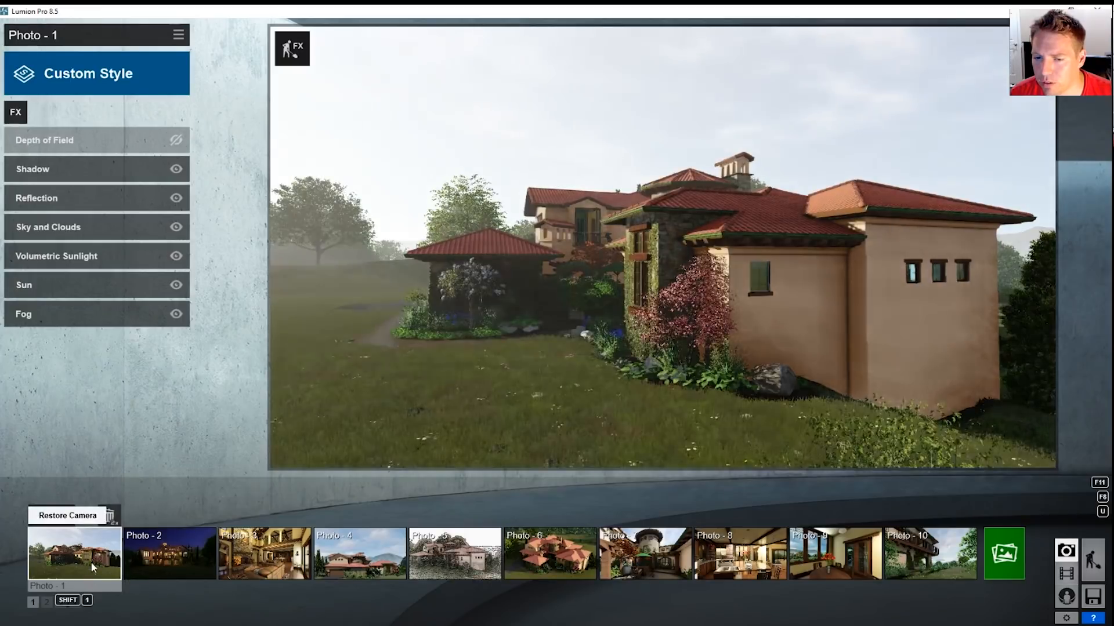
left_click(90, 562)
left_click(178, 36)
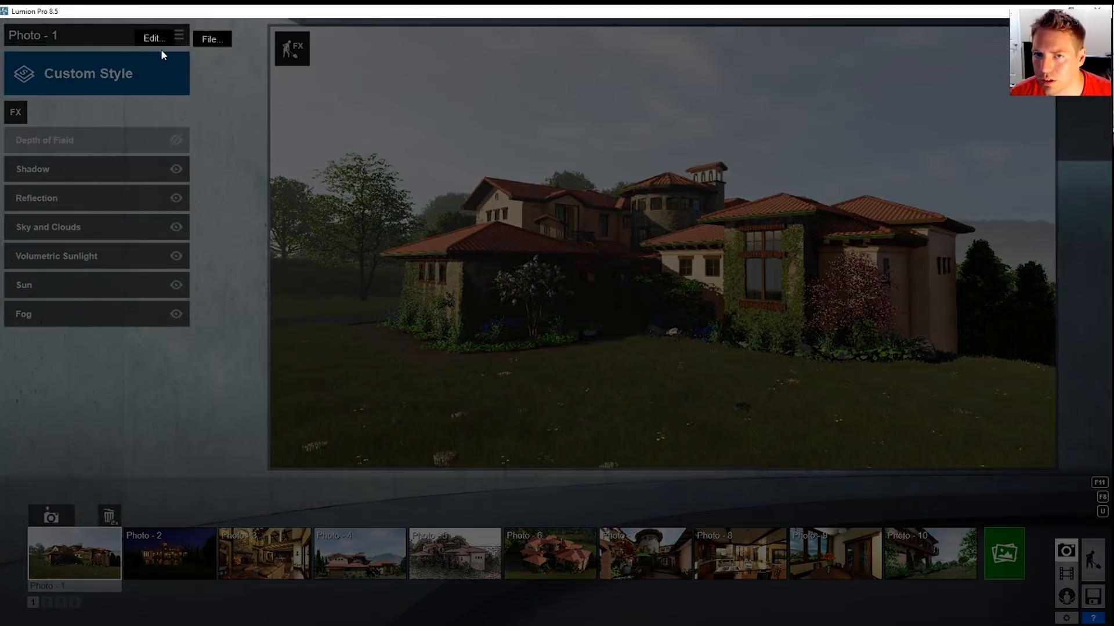
left_click(154, 38)
left_click(87, 39)
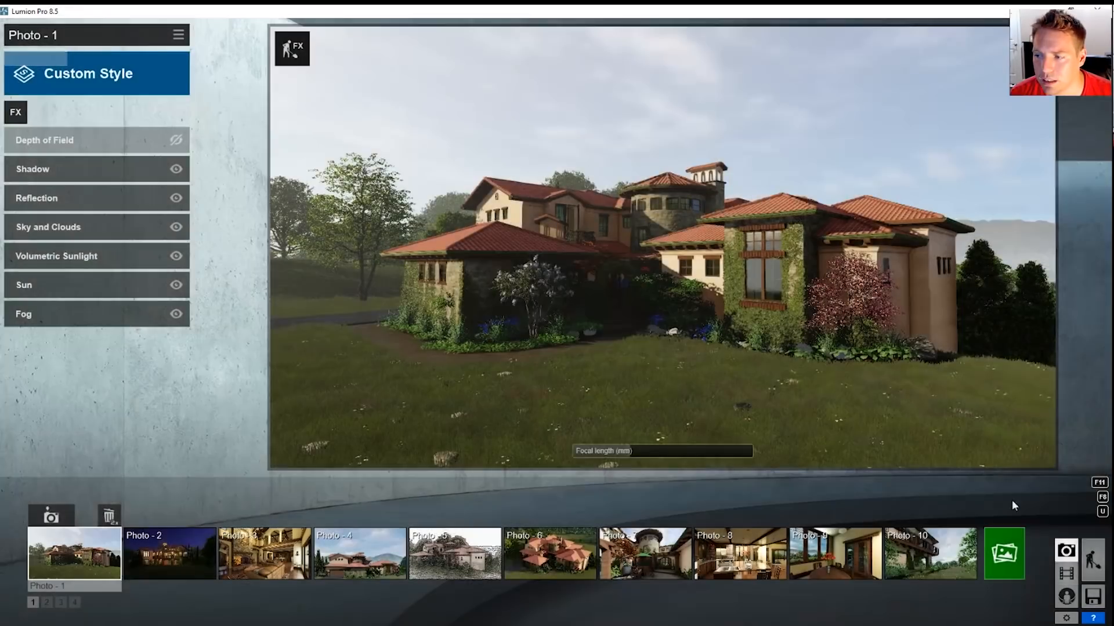
Record a movie clip in slot 5 from a single camera snapshot of the current view and accept it.
left_click(1066, 576)
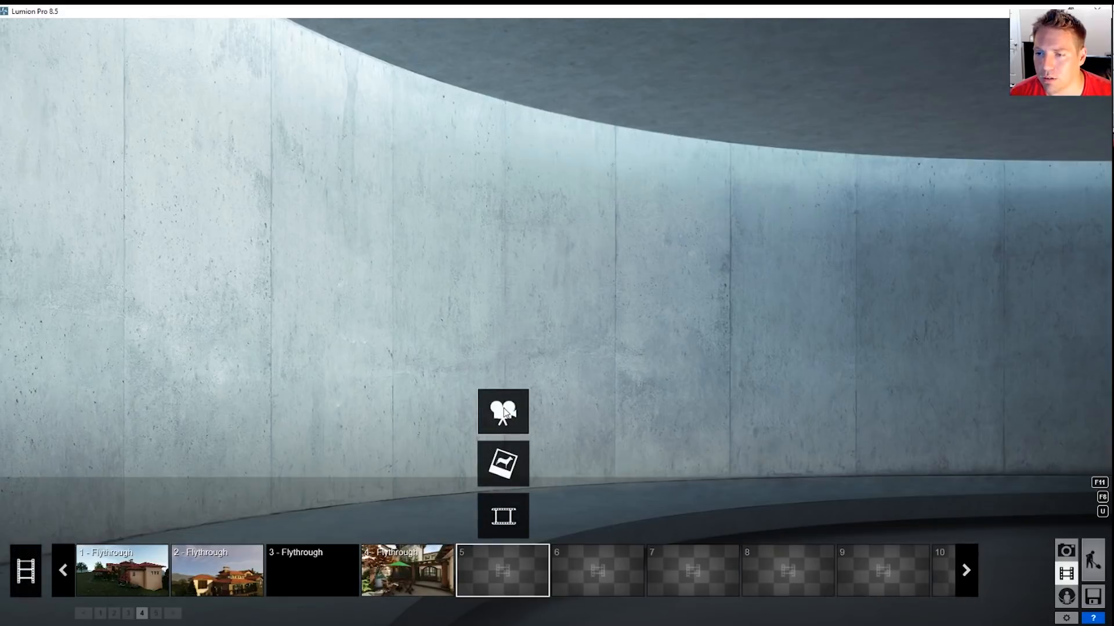
left_click(504, 408)
left_click(546, 538)
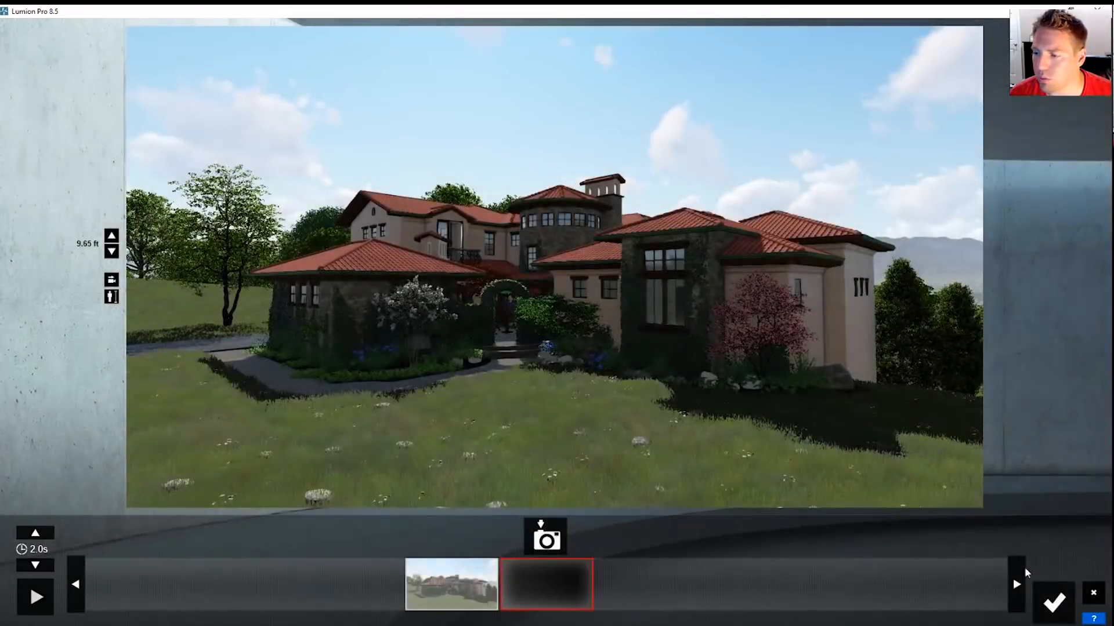
left_click(1051, 603)
Paste the copied photo effects onto the clip in slot 5.
left_click(178, 34)
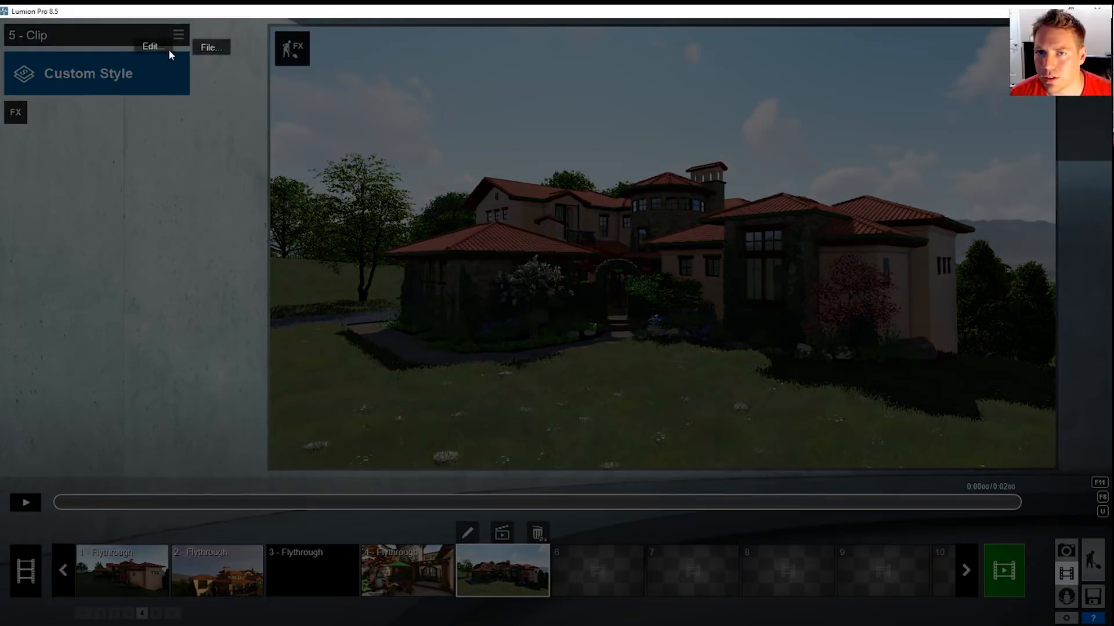
left_click(153, 47)
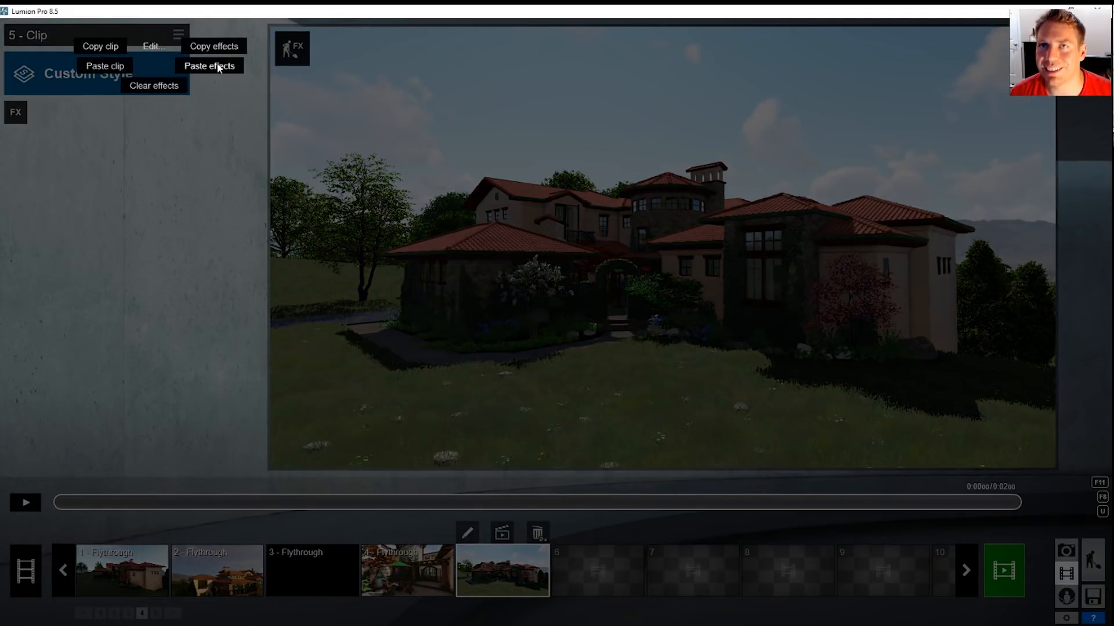
left_click(218, 67)
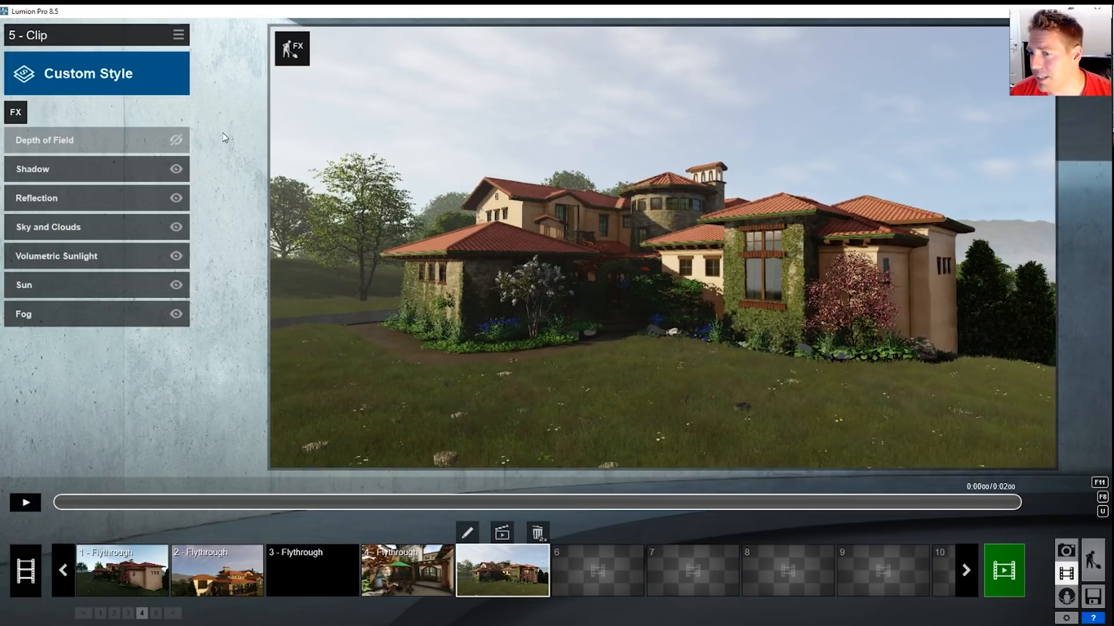
Scrub clip 5 to its end and open its render settings for the current shot.
left_click_drag(273, 503, 1018, 504)
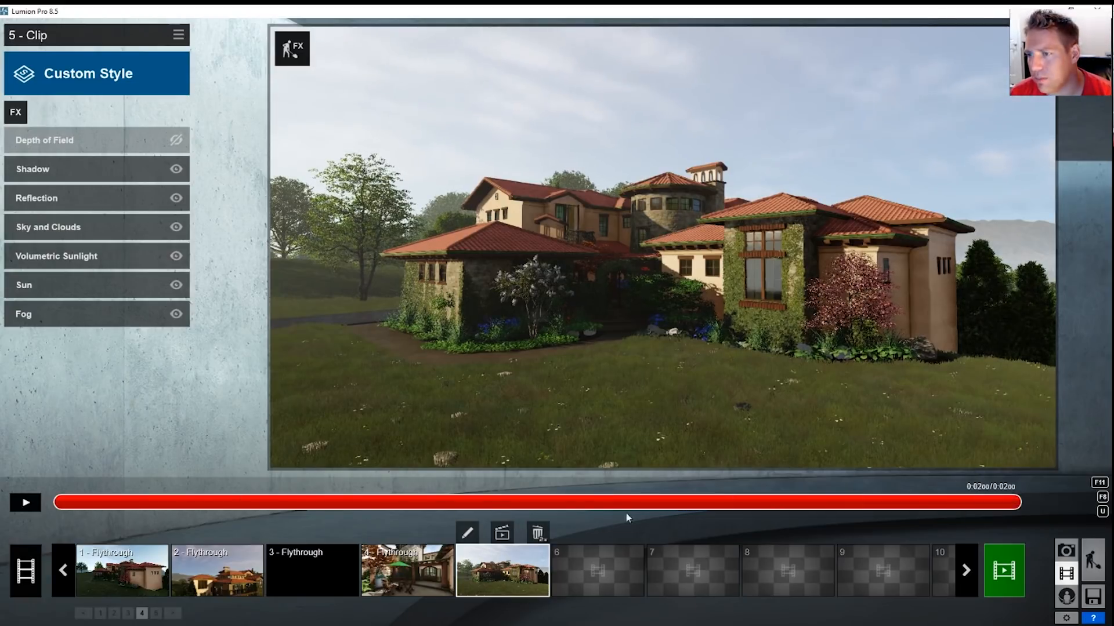
left_click(503, 535)
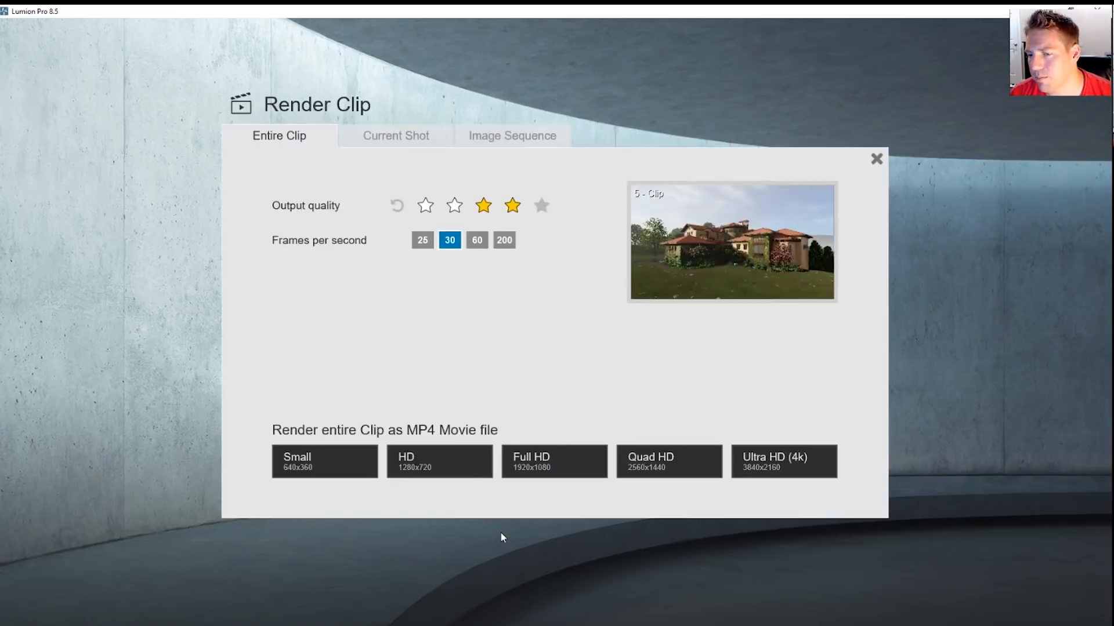
left_click(411, 133)
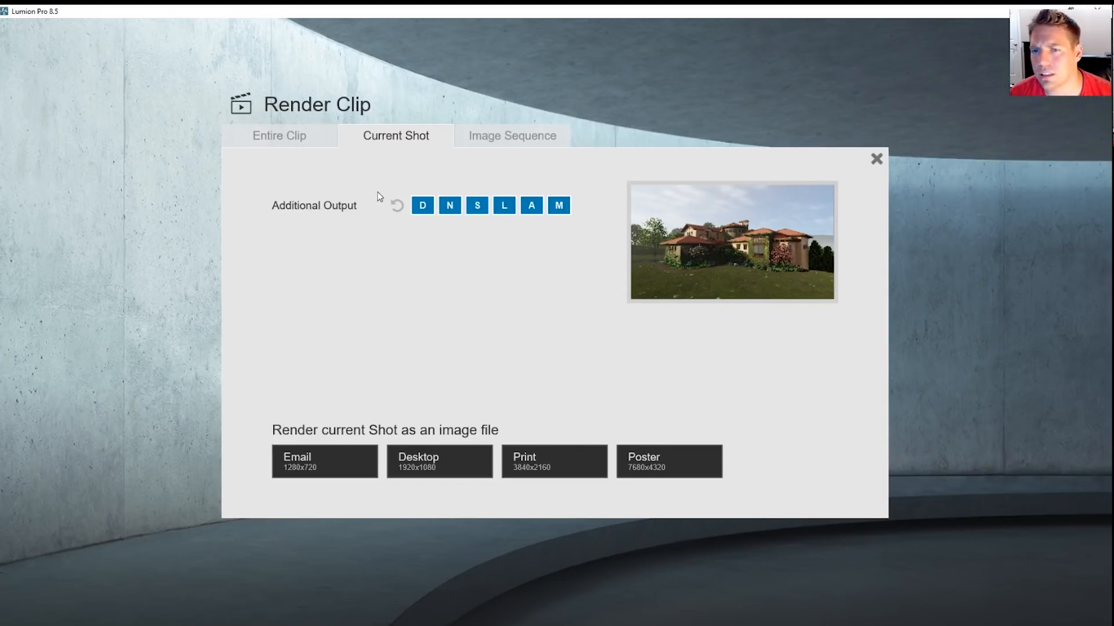
Turn off all the additional output maps for the current shot render.
left_click(431, 205)
left_click(452, 205)
left_click(478, 207)
left_click(504, 206)
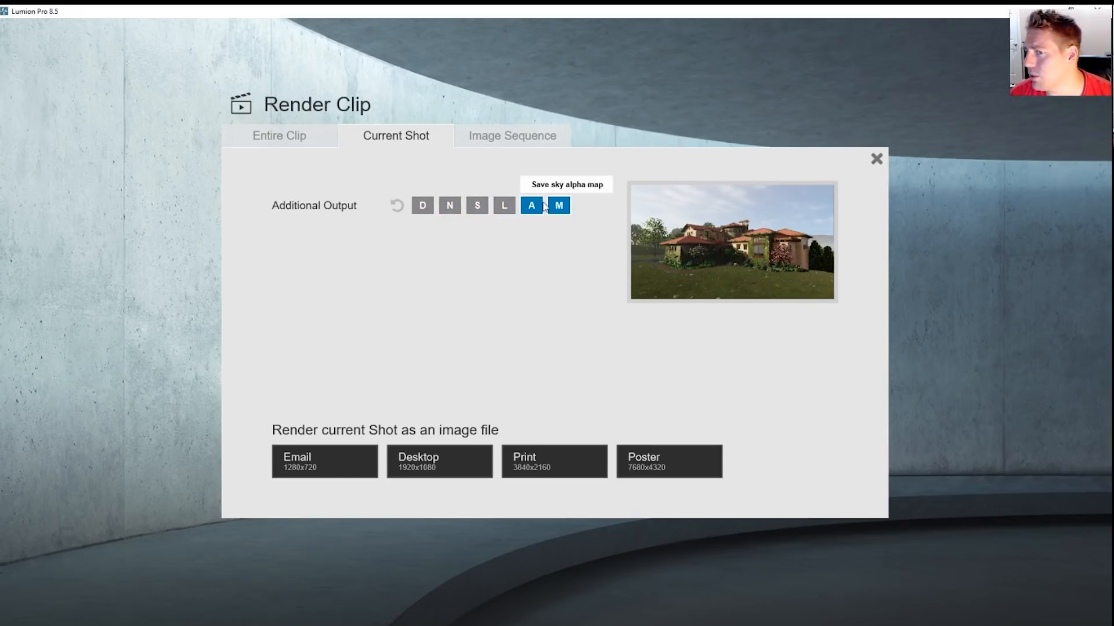
left_click(533, 208)
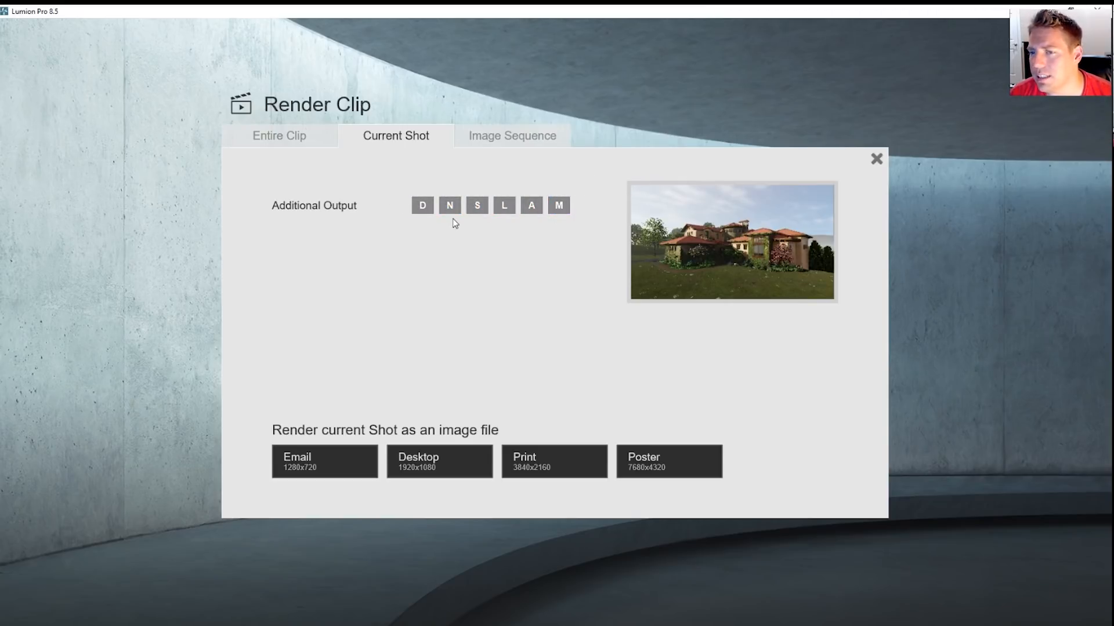
Enable the depth, normal, specular, lighting, sky alpha and material ID maps as additional output for the current shot.
left_click(428, 213)
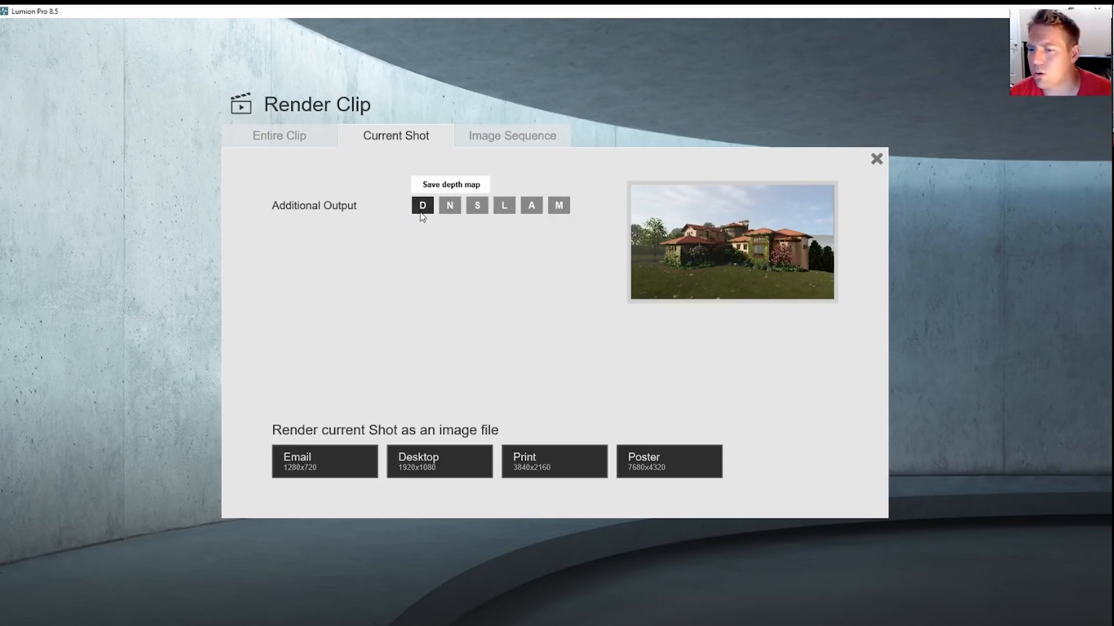
left_click(422, 212)
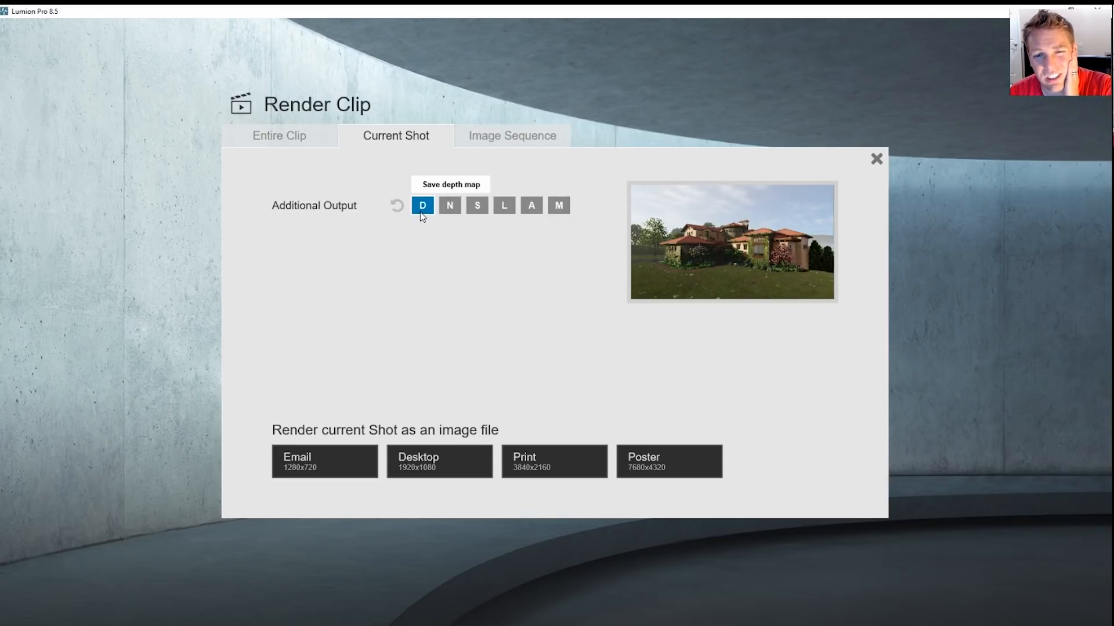
left_click(452, 209)
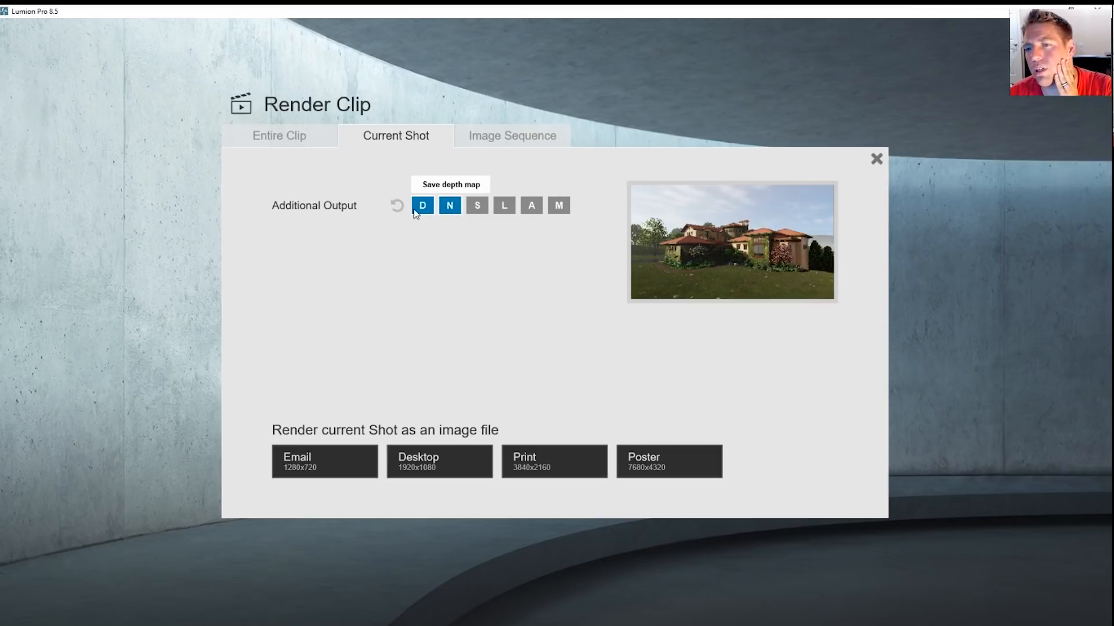
left_click(429, 209)
left_click(477, 207)
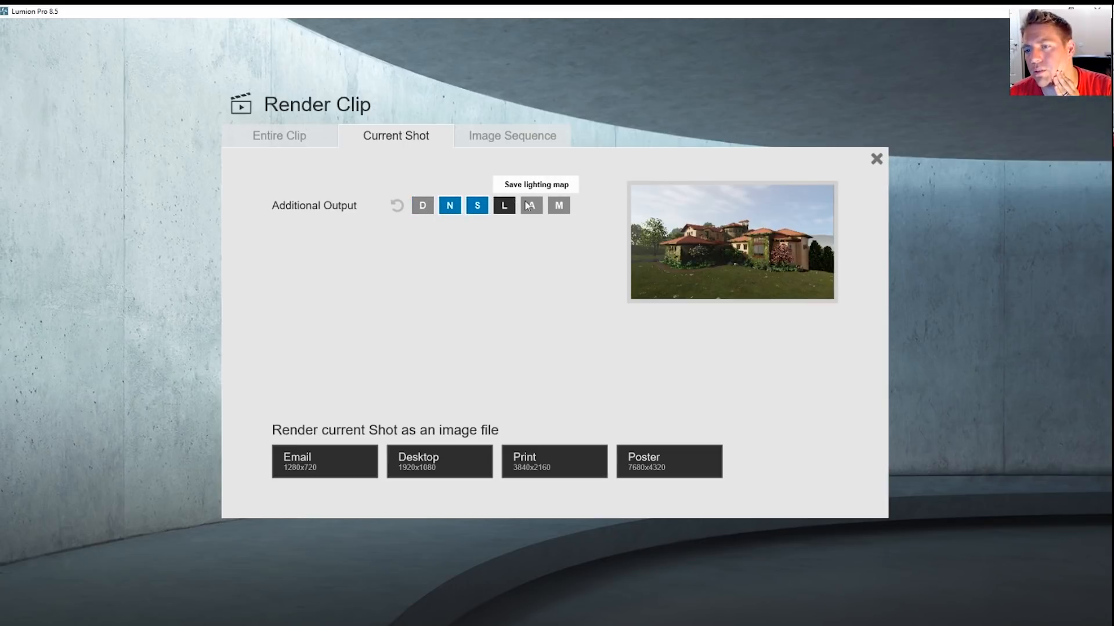
left_click(504, 207)
left_click(531, 205)
left_click(558, 205)
left_click(422, 206)
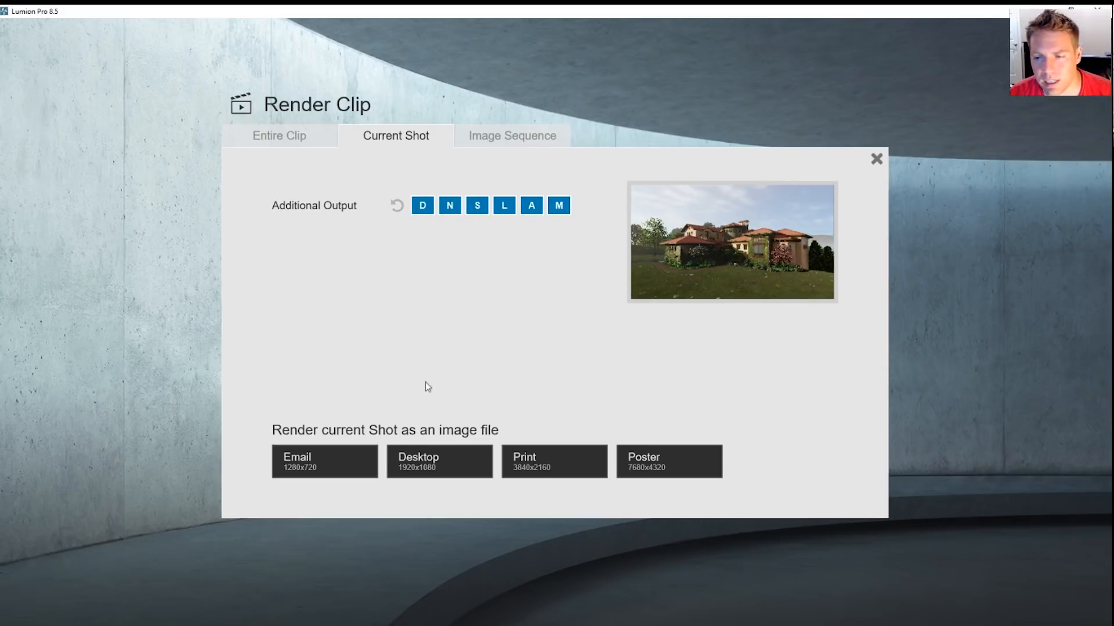
left_click(430, 460)
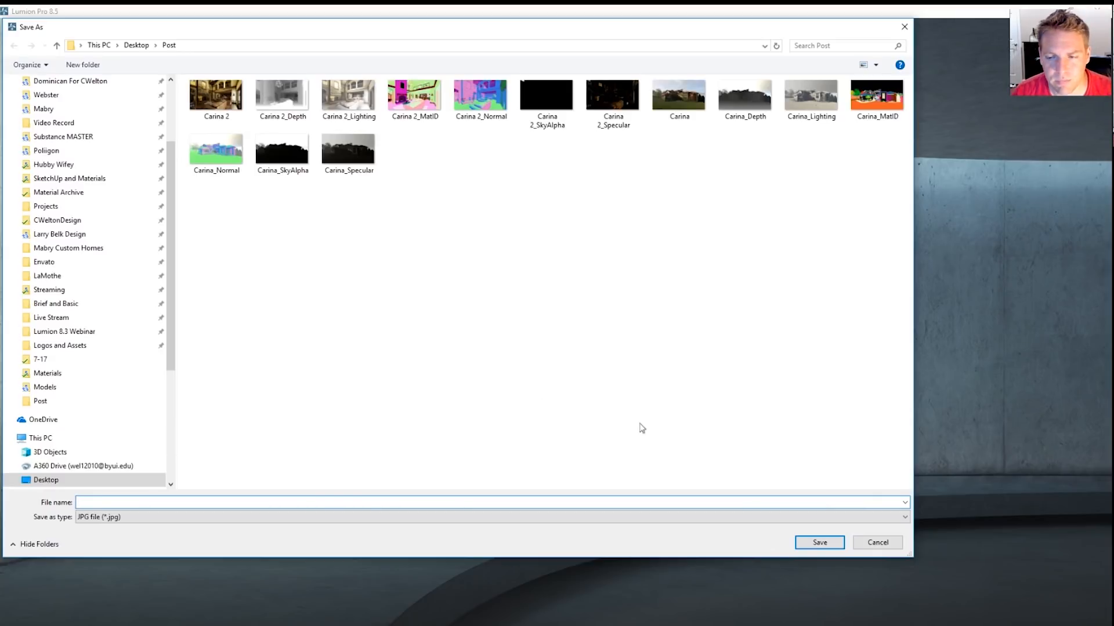
left_click(872, 545)
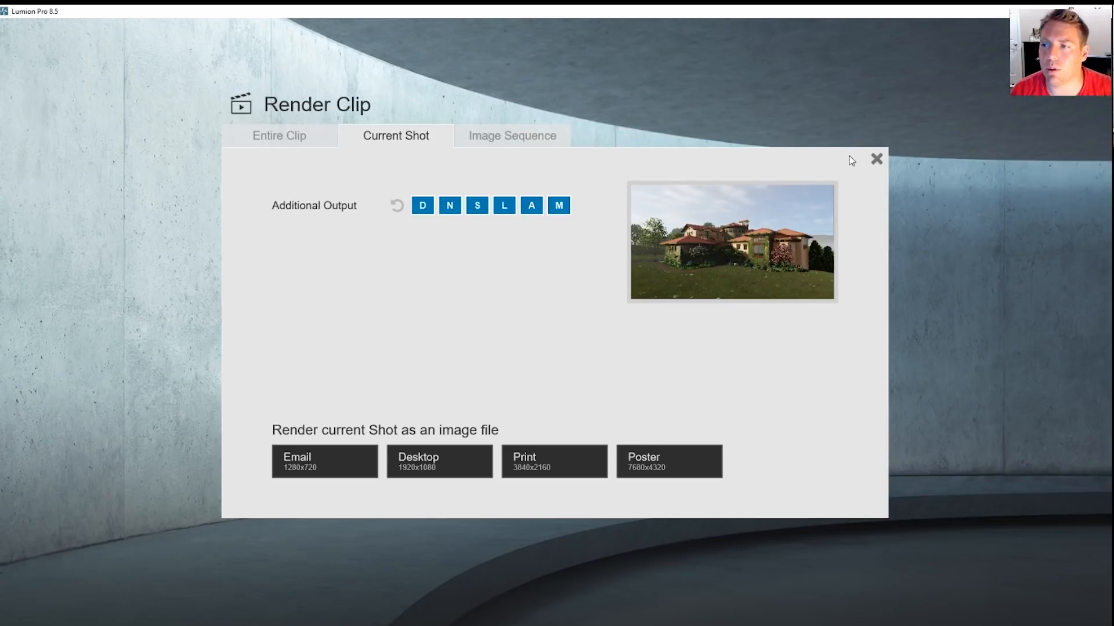
left_click(876, 159)
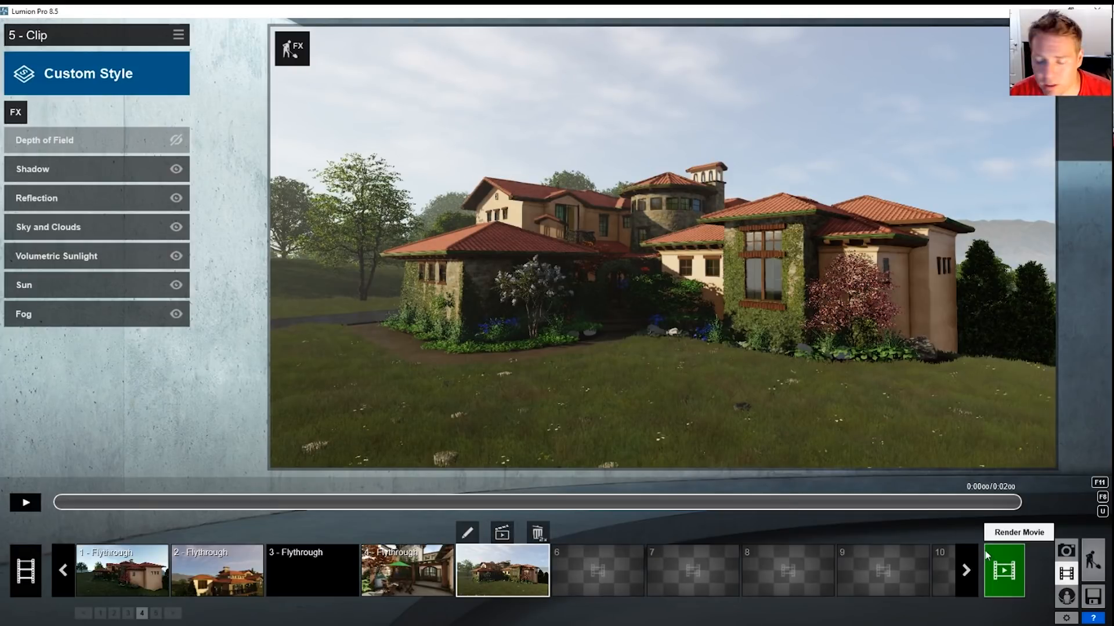
Switch to Photo mode, open the render settings for Photo 1 and clear all its additional output maps.
left_click(1067, 552)
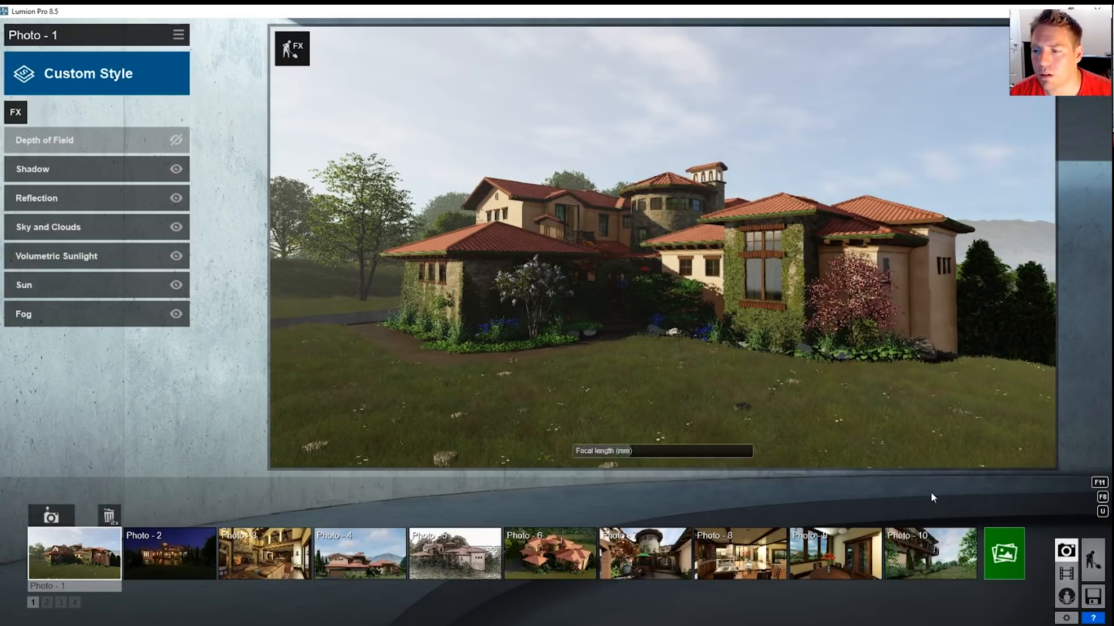
left_click(1004, 554)
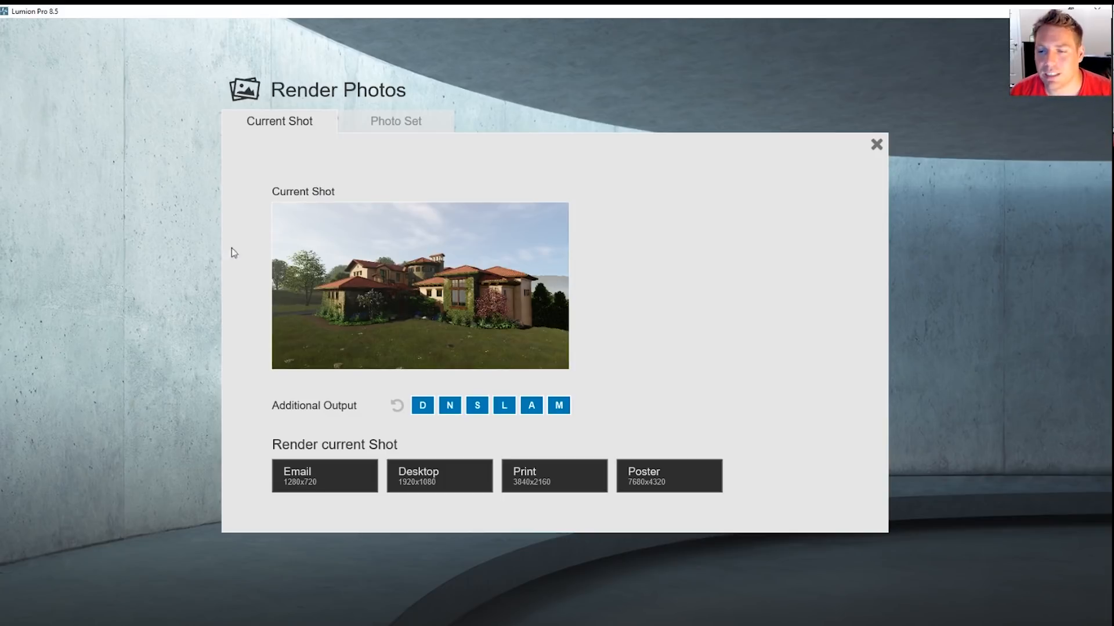
left_click(397, 405)
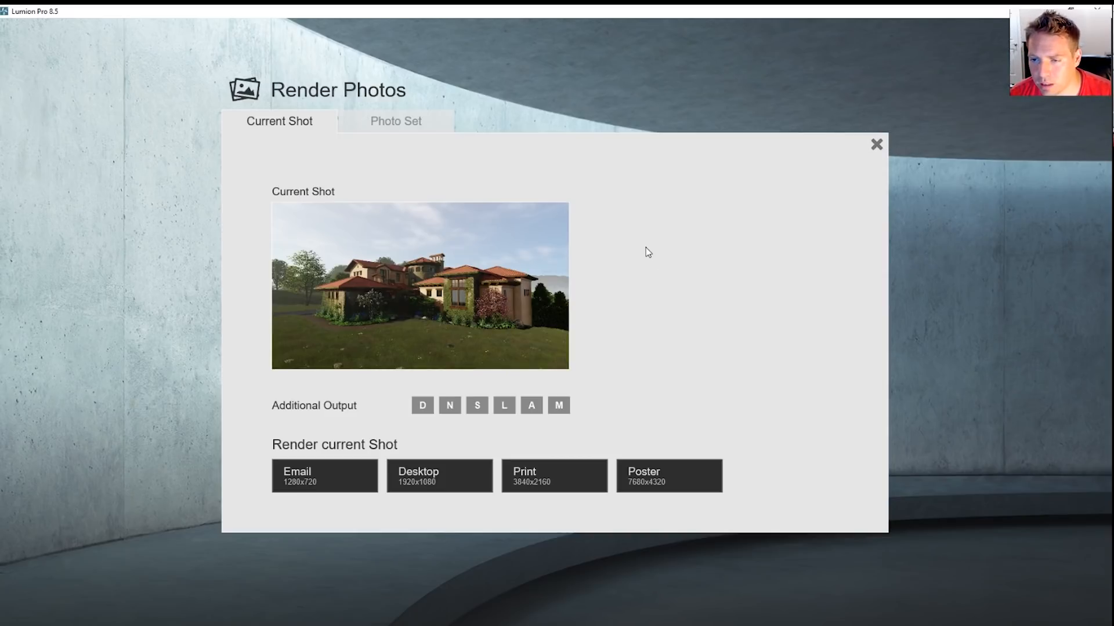
Enable the depth, specular, sky alpha, normal, lighting and material ID maps as additional output for the photo.
left_click(423, 405)
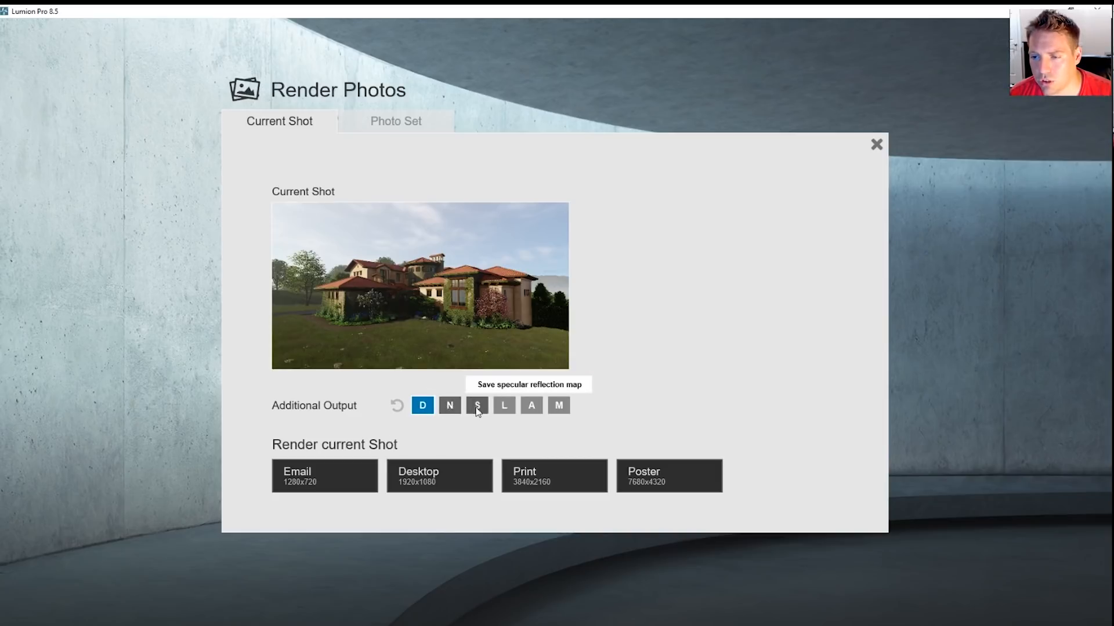
left_click(477, 405)
left_click(531, 405)
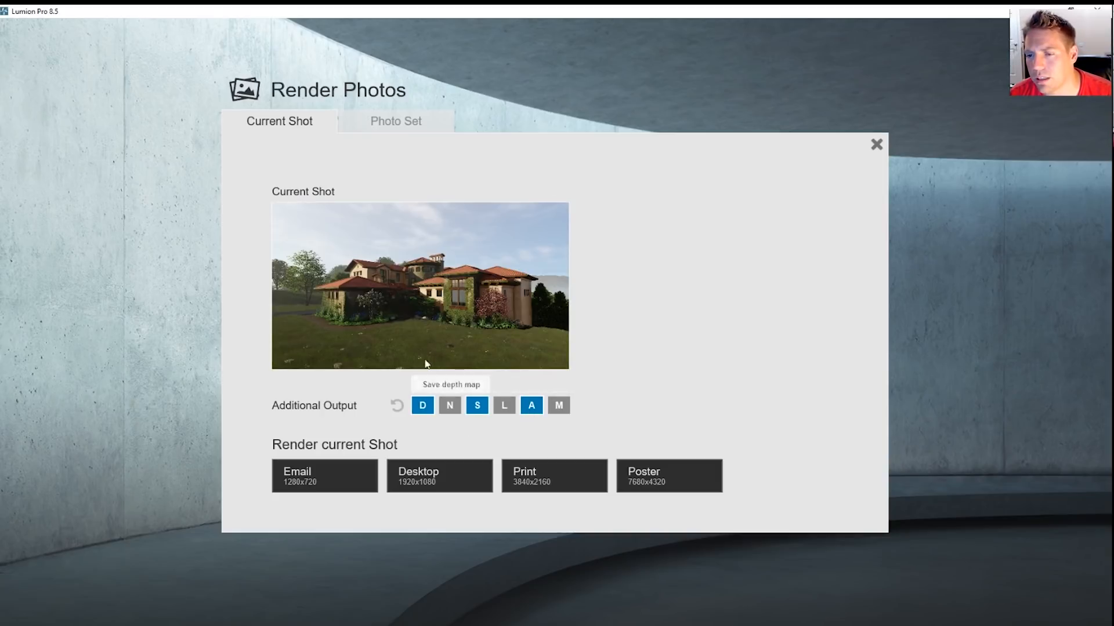
left_click(450, 404)
left_click(497, 409)
left_click(559, 405)
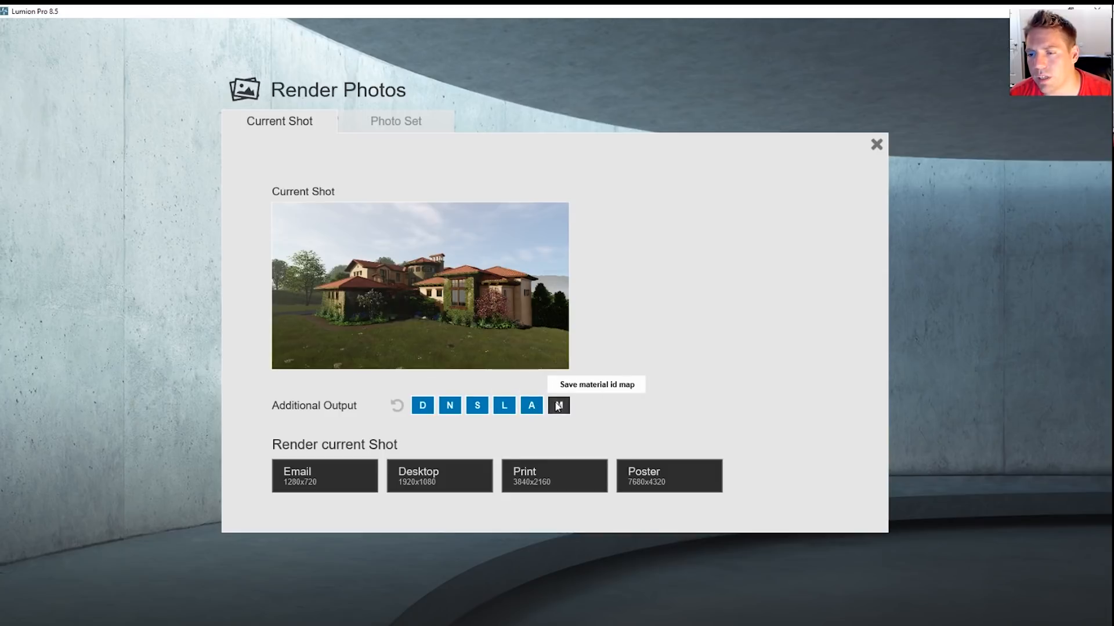
Render the current shot at Desktop 1920x1080 as the JPG file "Exterior 1" in the Post folder and close the finished render.
left_click(480, 480)
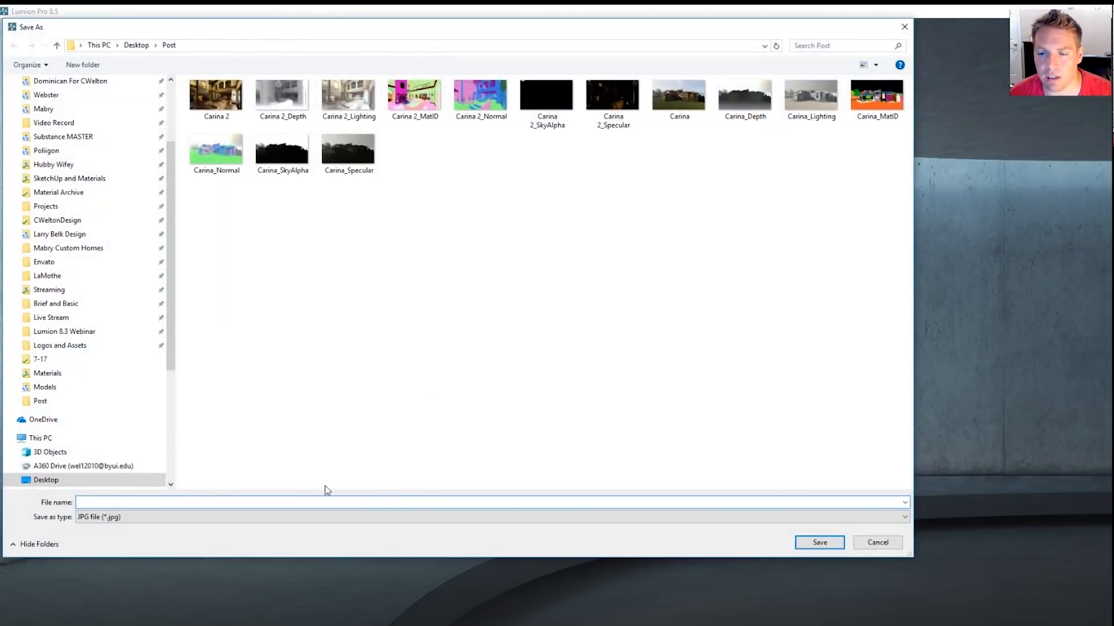
type("Exterior 1")
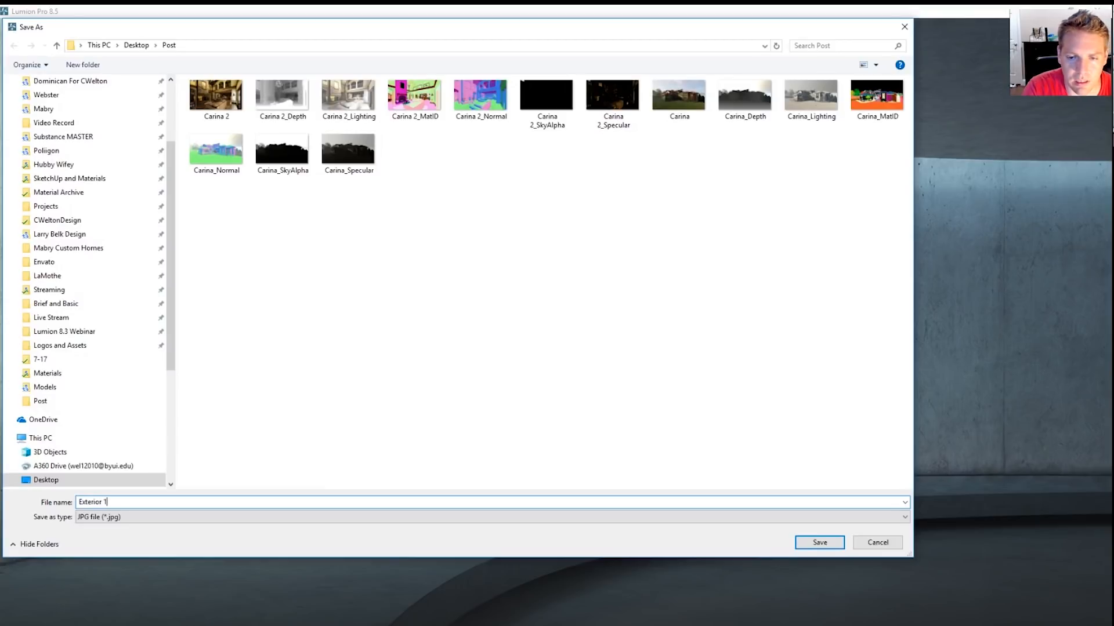
key("Return")
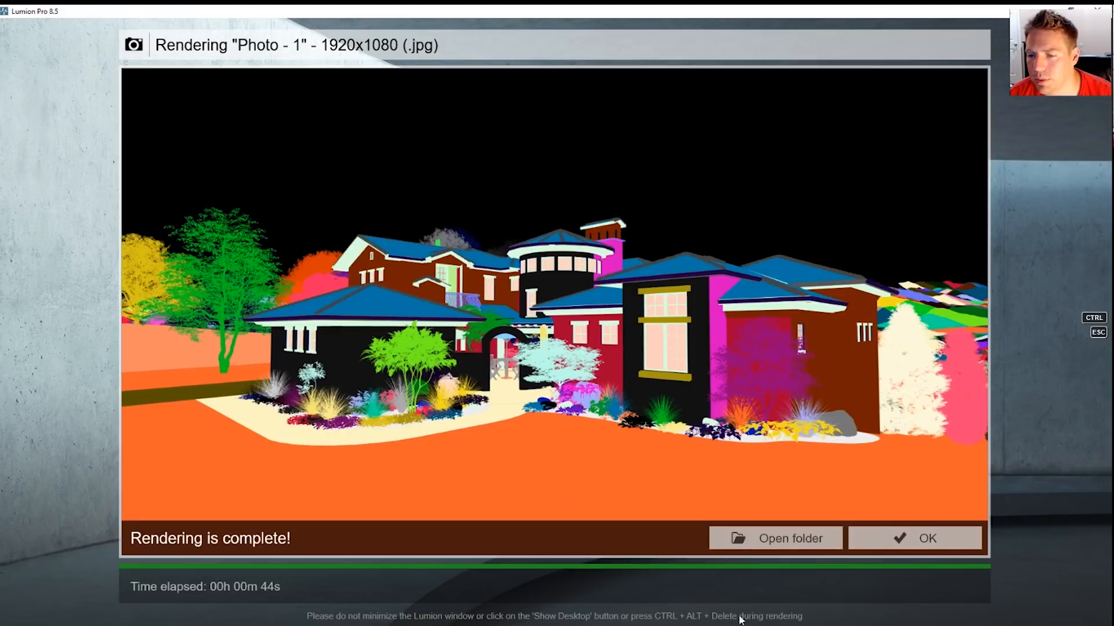
left_click(920, 538)
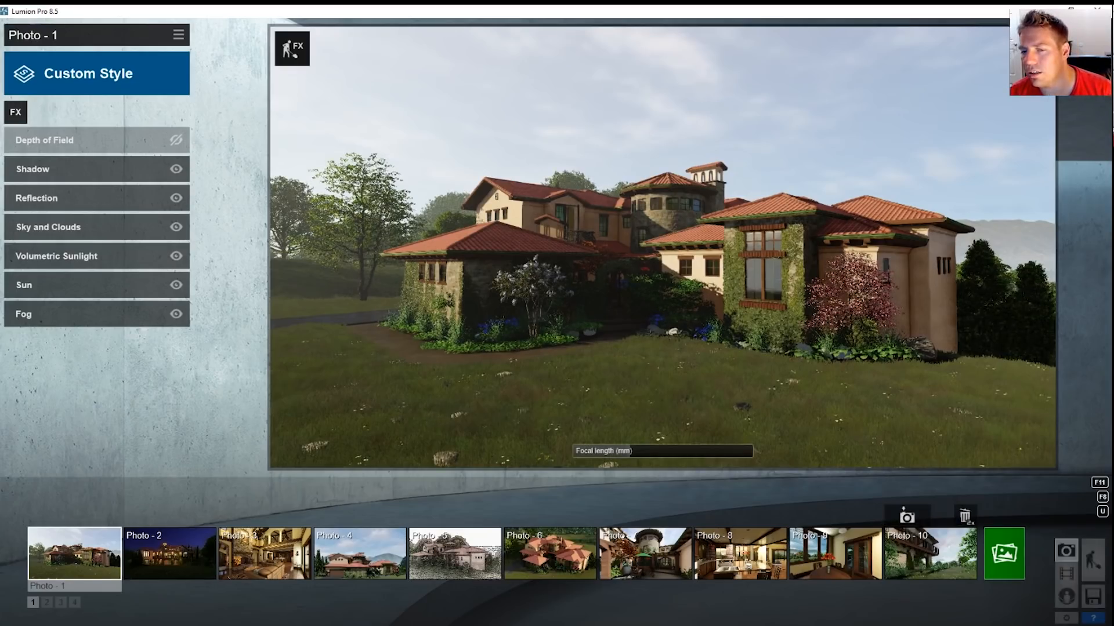
Switch to the Post folder in File Explorer, maximize its window and enlarge the image thumbnails.
mouse_move(98, 622)
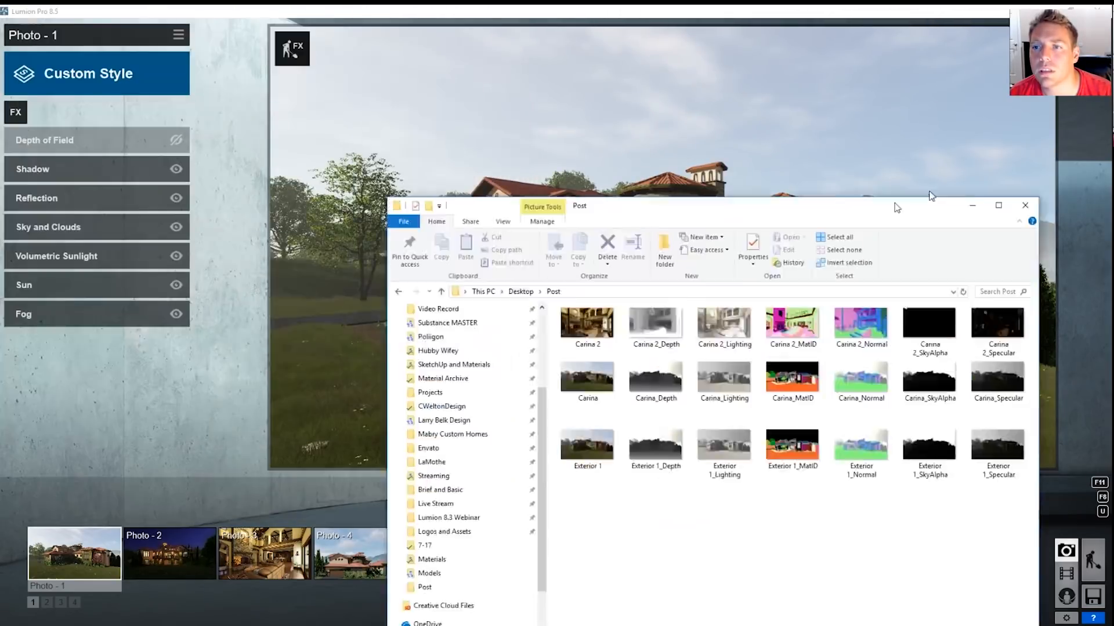
double_click(925, 194)
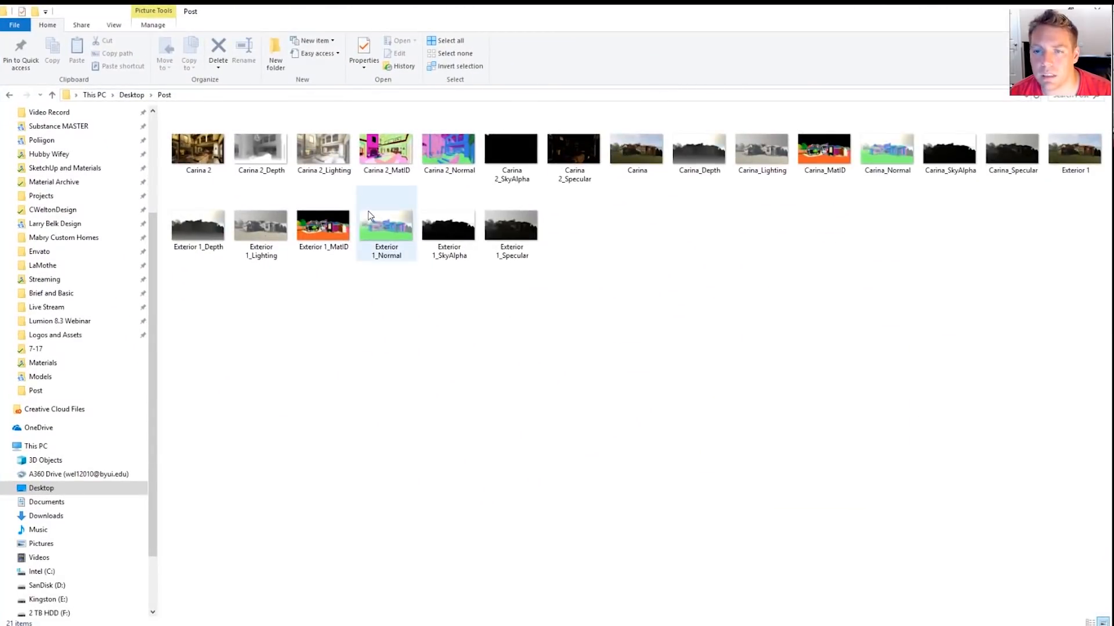
scroll(369, 188, "up", 3, "ctrl")
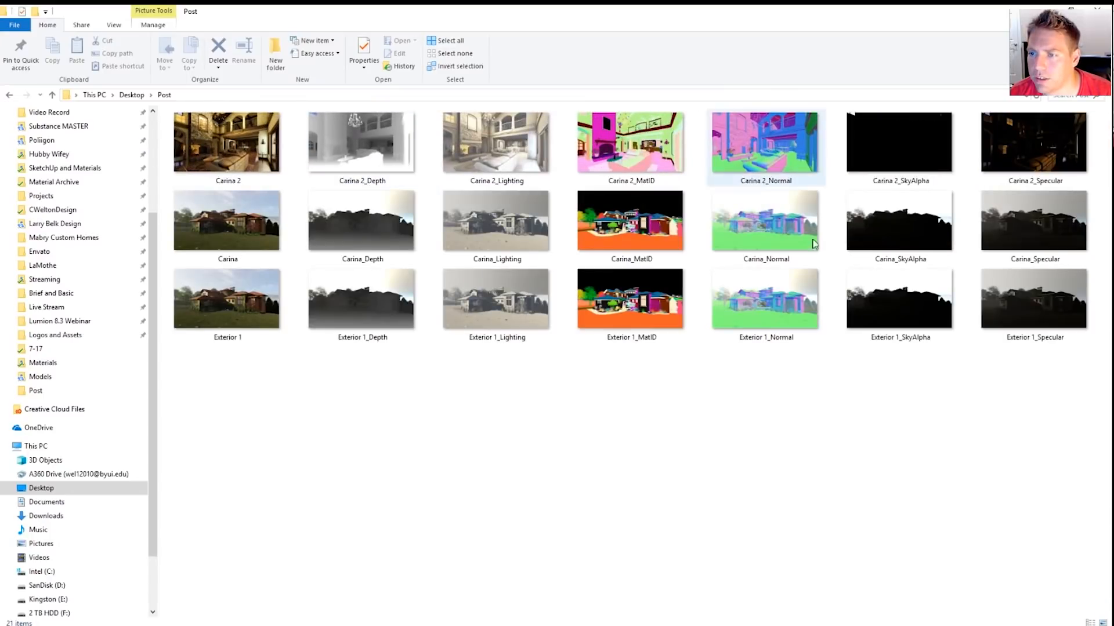
Examine the rendered Exterior 1 image and its depth, lighting, material ID, normal, sky alpha and specular maps.
left_click(777, 307)
left_click(628, 316)
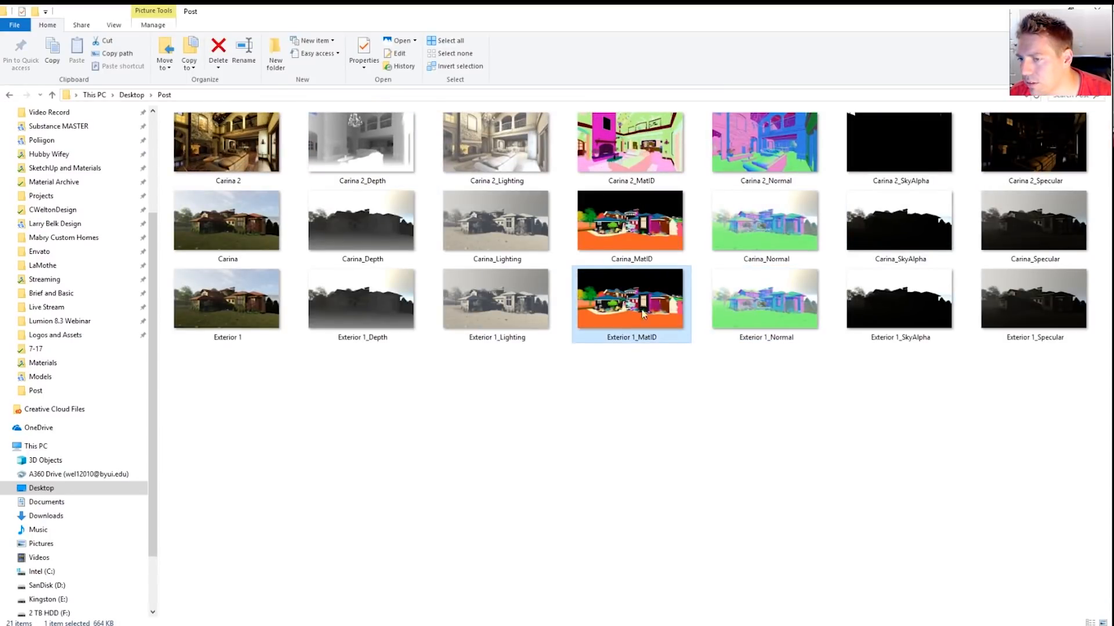
left_click(765, 302)
left_click(893, 292)
left_click(1043, 301)
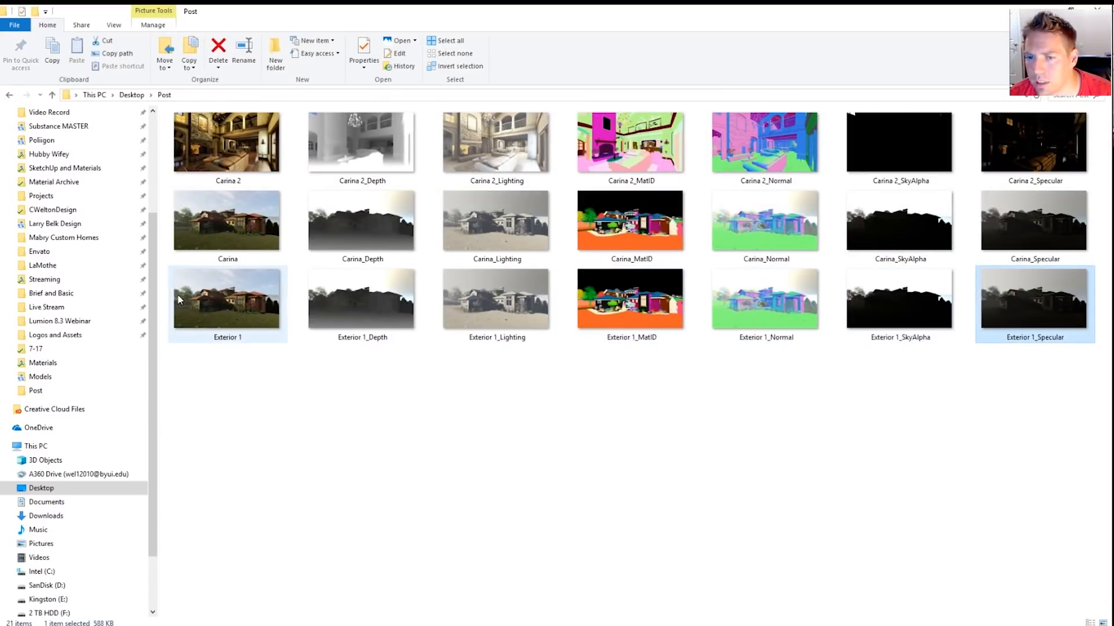
left_click(207, 300)
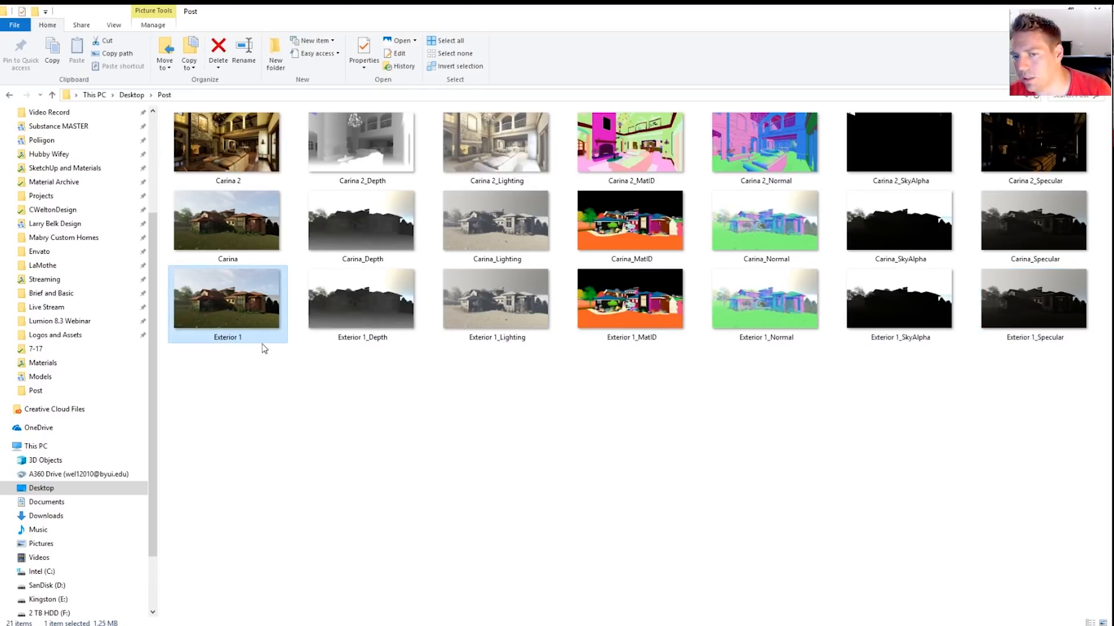
left_click(363, 302)
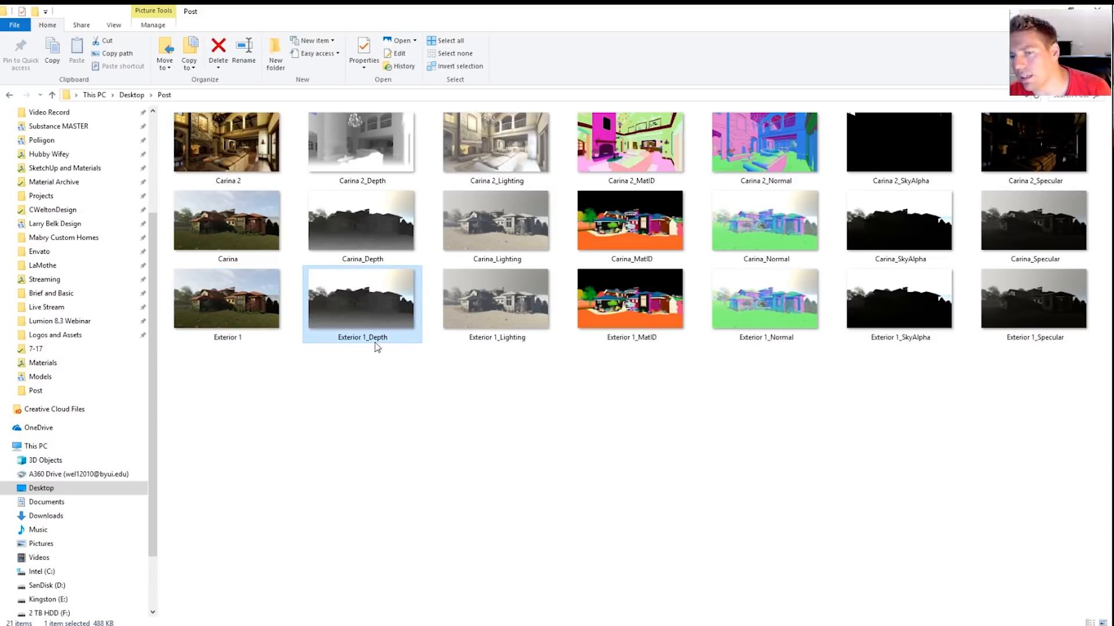
left_click(531, 297)
left_click(598, 293)
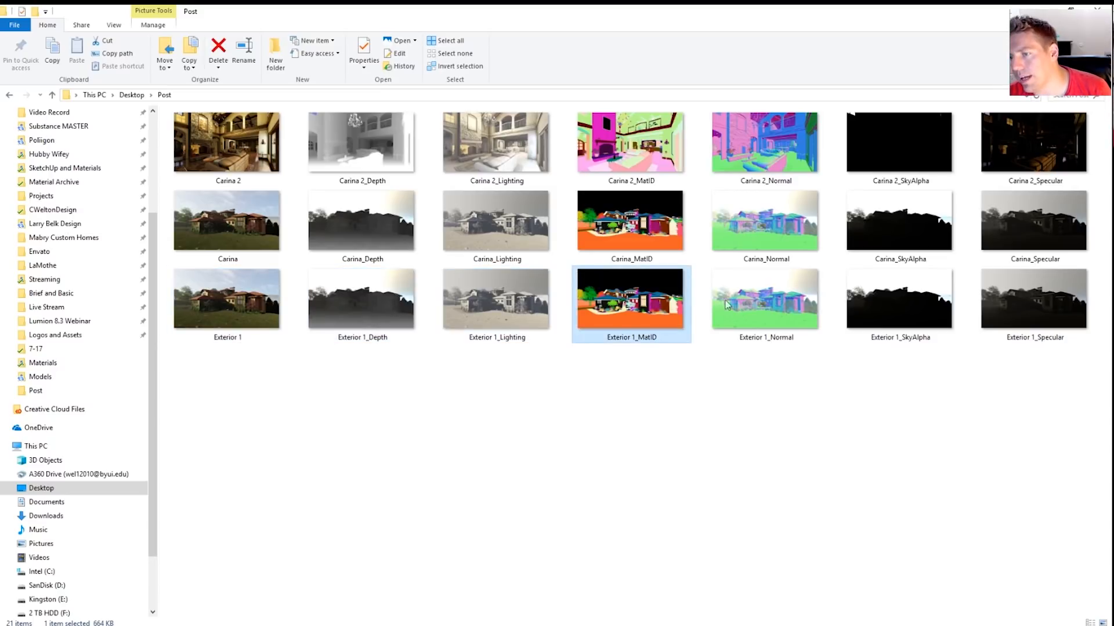
left_click(726, 305)
left_click(964, 313)
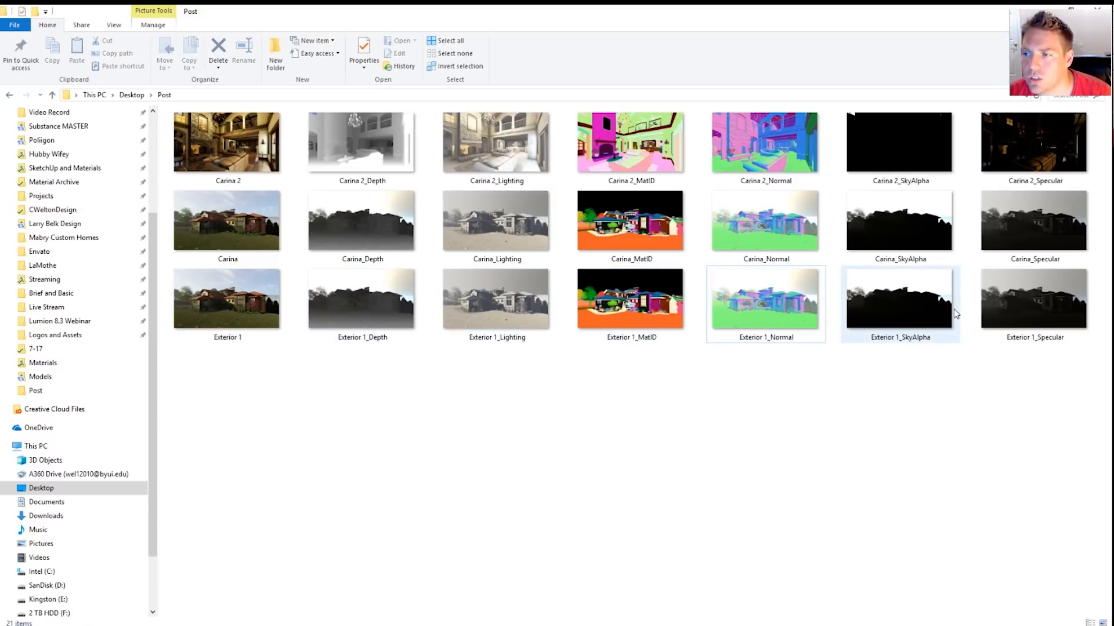
View the Exterior 1_SkyAlpha image full size and return to Lumion.
left_click(909, 320)
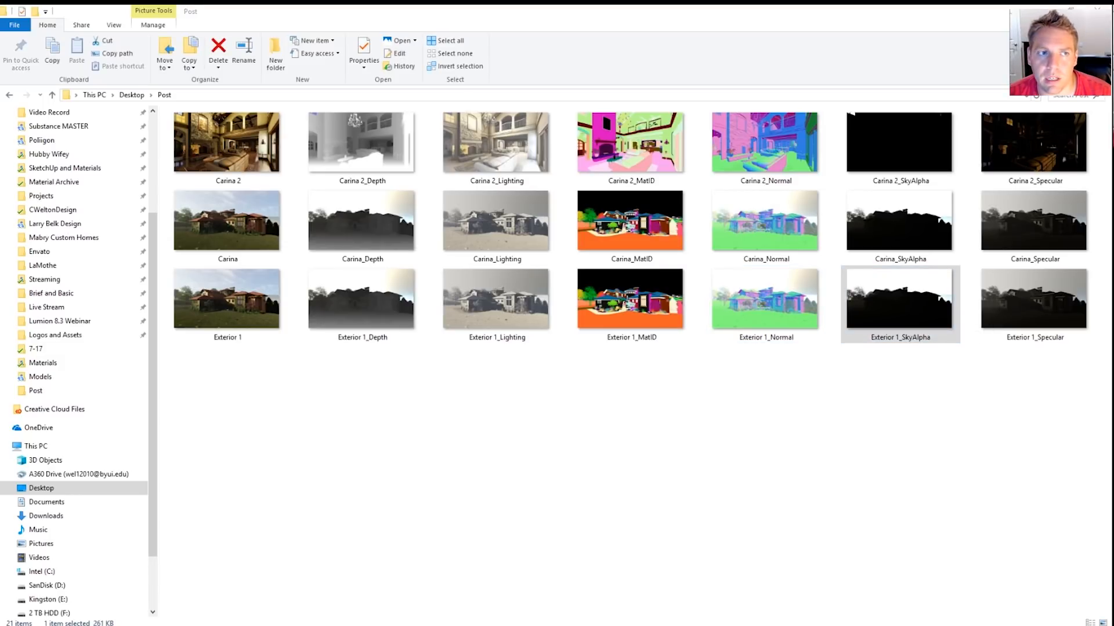
left_click_drag(1, 217, 634, 6)
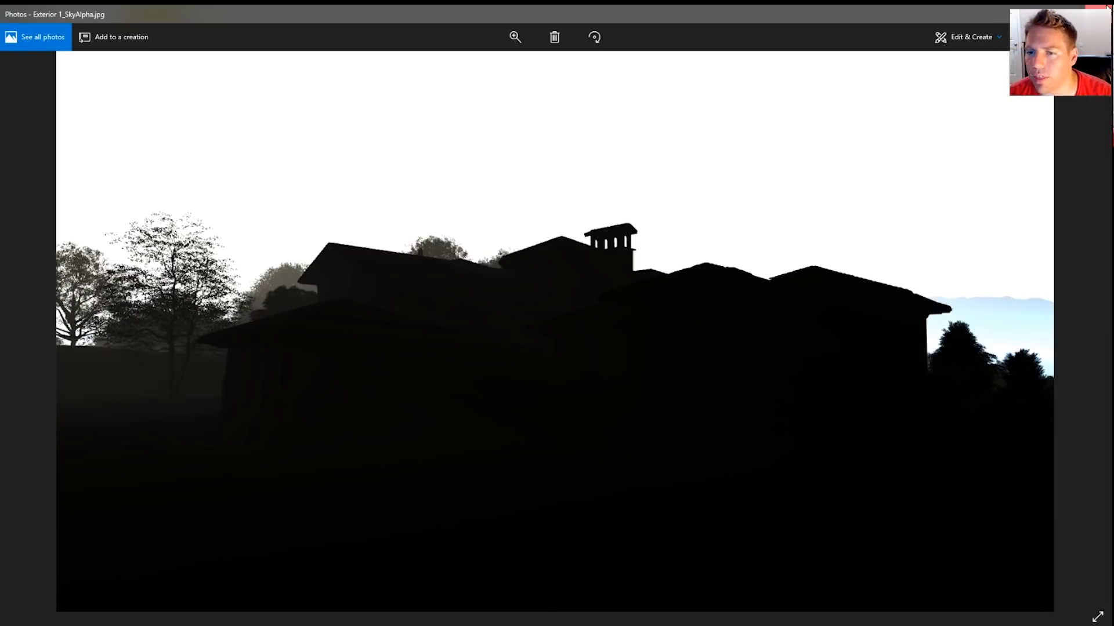
left_click(1098, 13)
left_click(1043, 11)
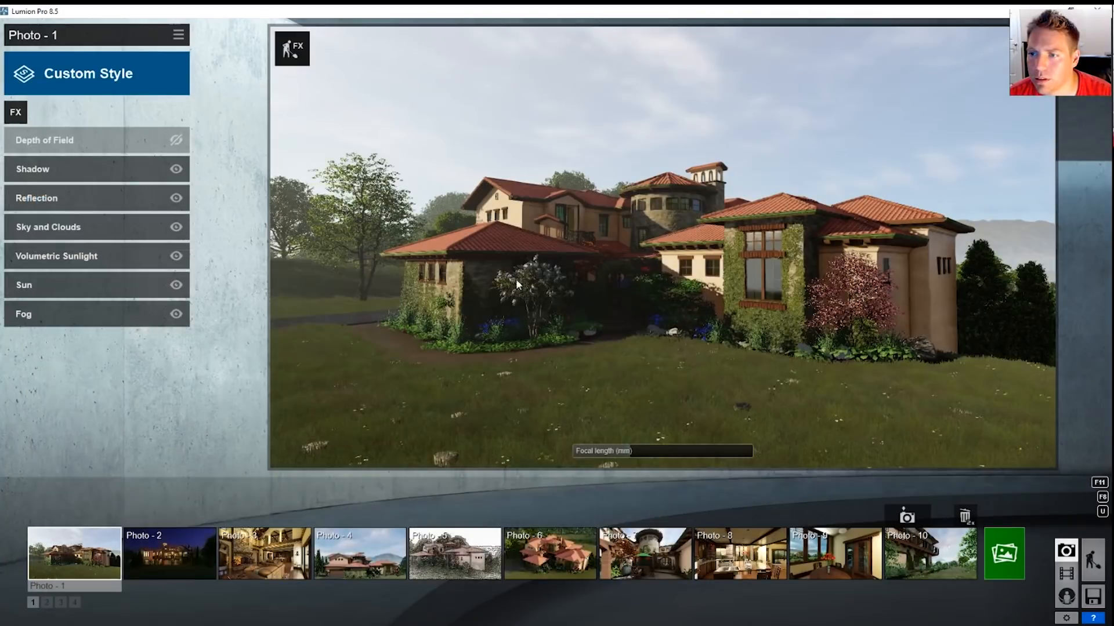
Turn off the Volumetric Sunlight effect on Photo 1 and open its render settings.
left_click(176, 255)
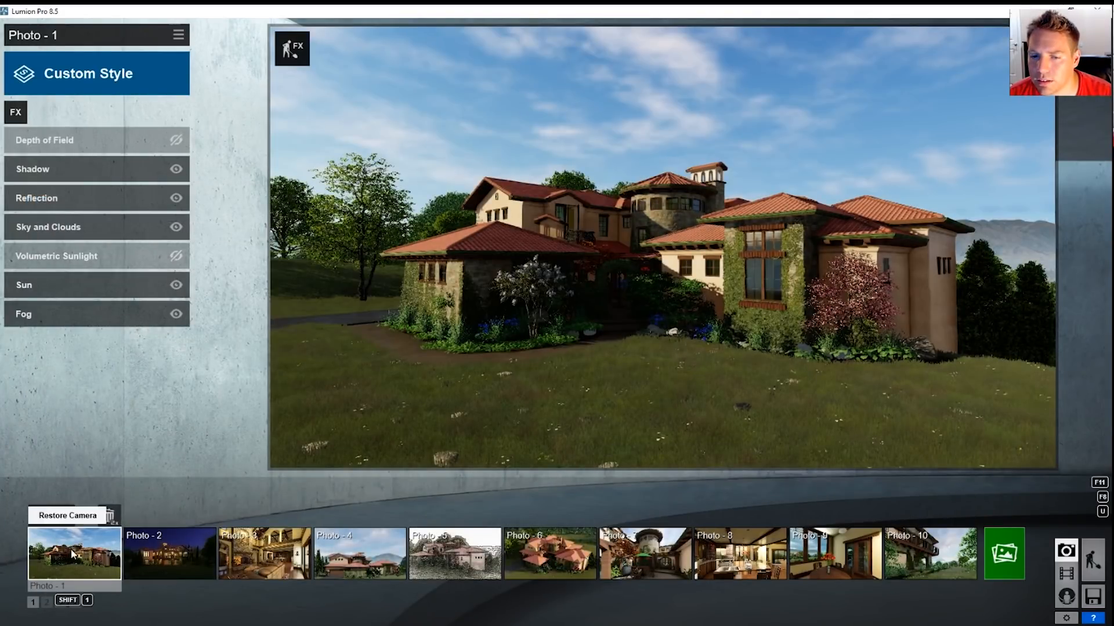
left_click(995, 547)
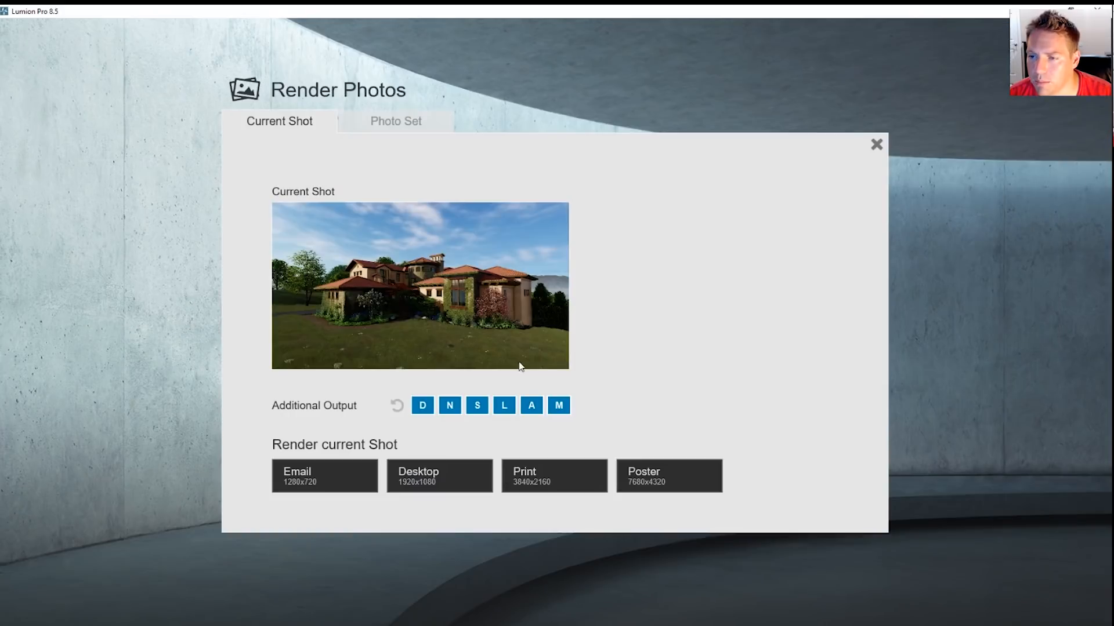
Turn off every additional output map except the sky alpha map for the current shot.
left_click(422, 405)
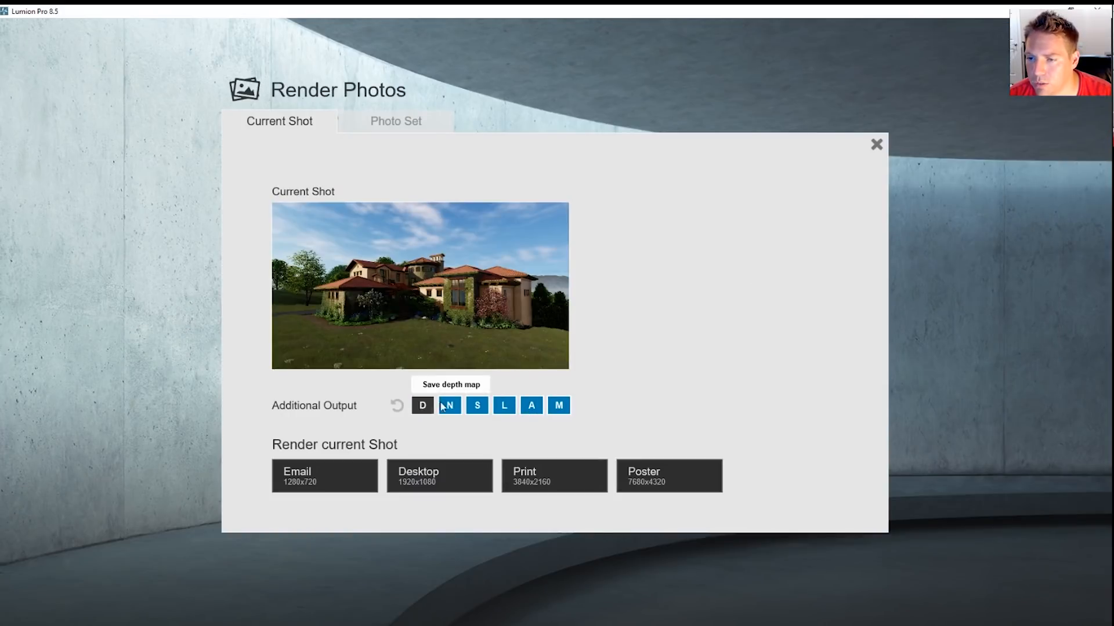
left_click(450, 406)
left_click(477, 406)
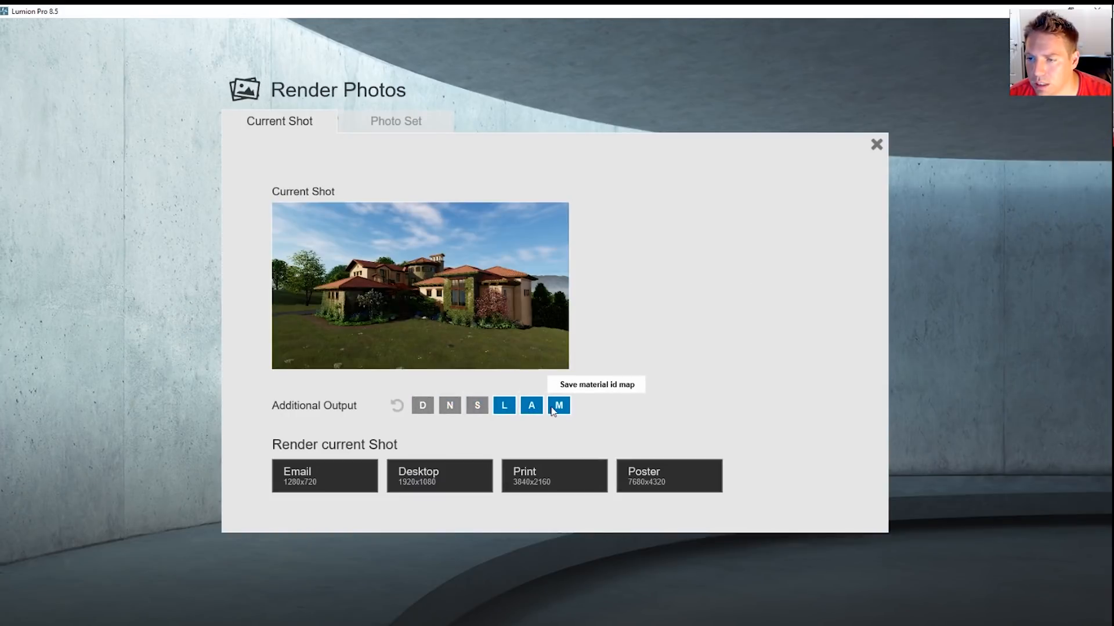
left_click(535, 406)
left_click(558, 406)
left_click(504, 405)
left_click(531, 406)
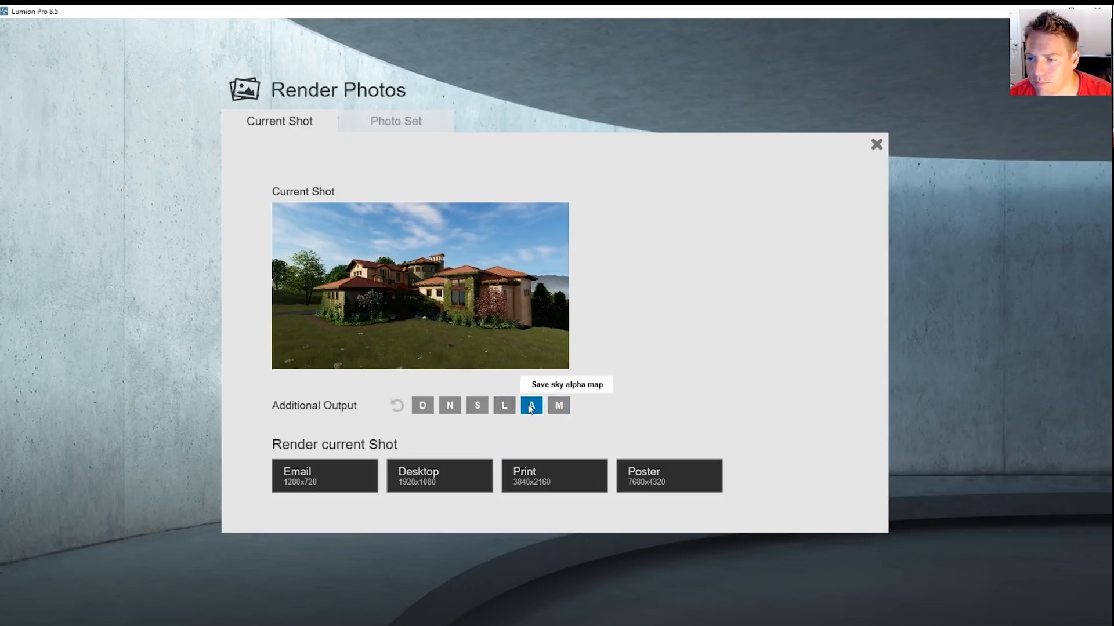
left_click(451, 483)
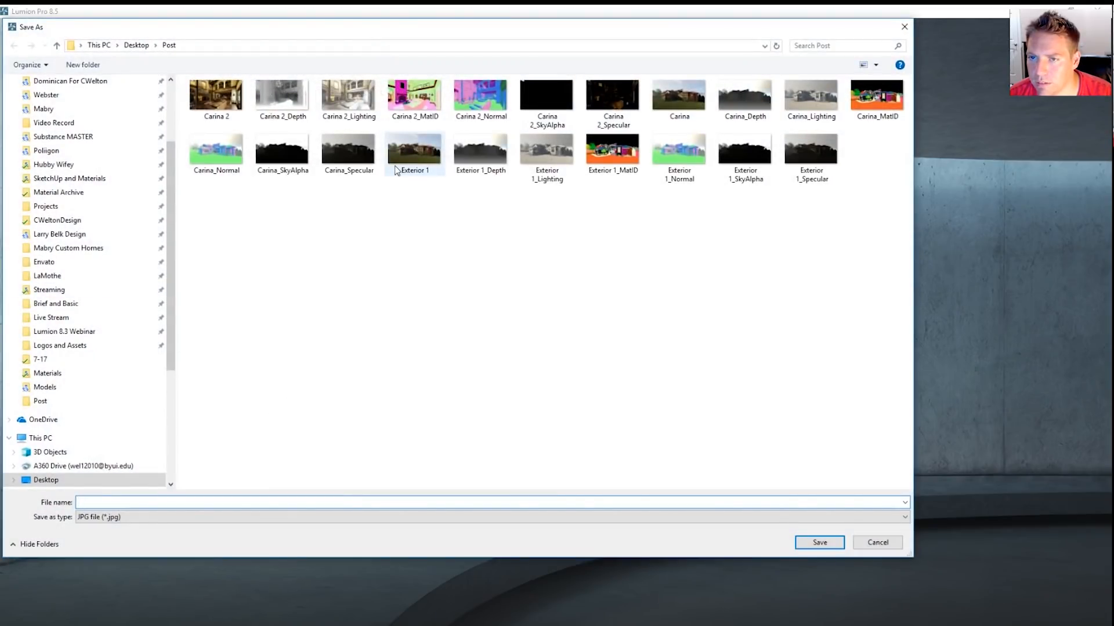
double_click(294, 168)
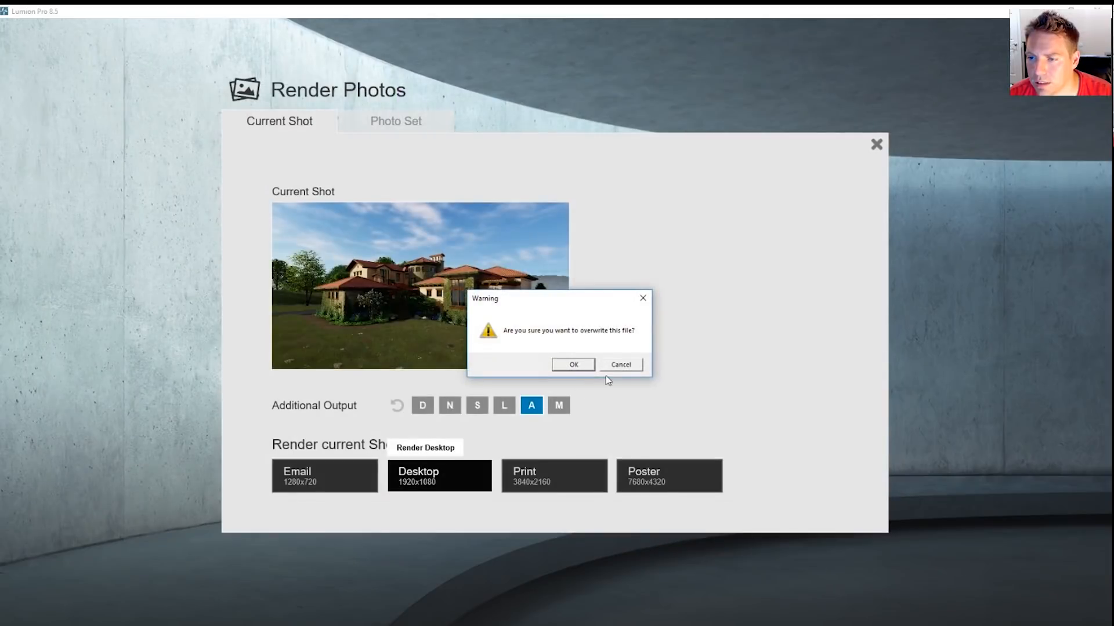
left_click(623, 372)
Render the current shot at Desktop 1920x1080, overwriting the existing Exterior 1 file, and close the finished render.
left_click(449, 473)
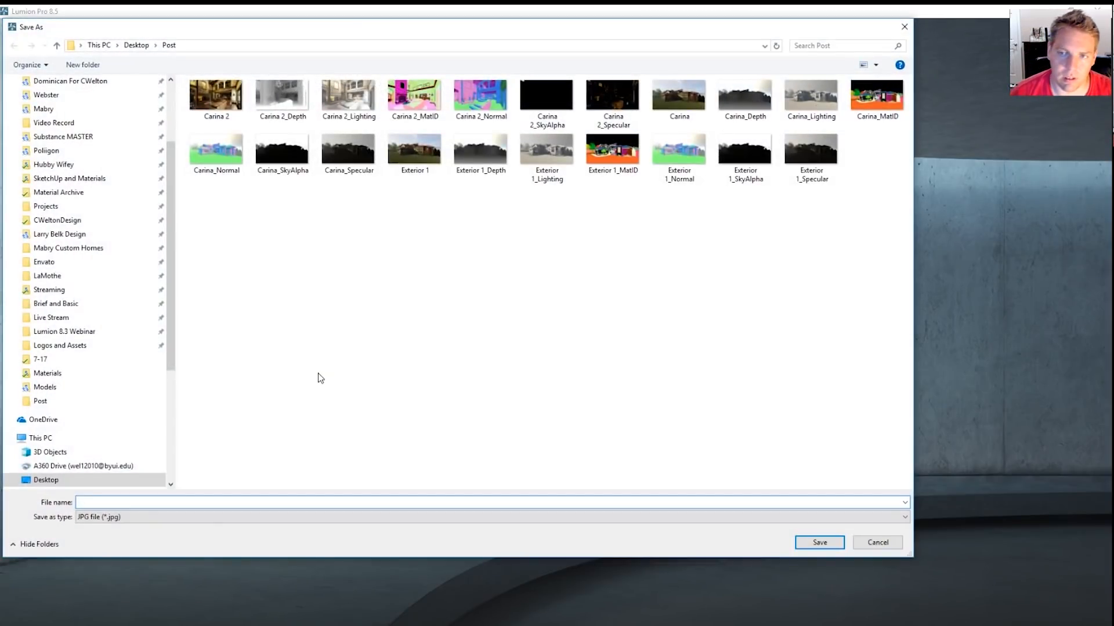
type("Exterior")
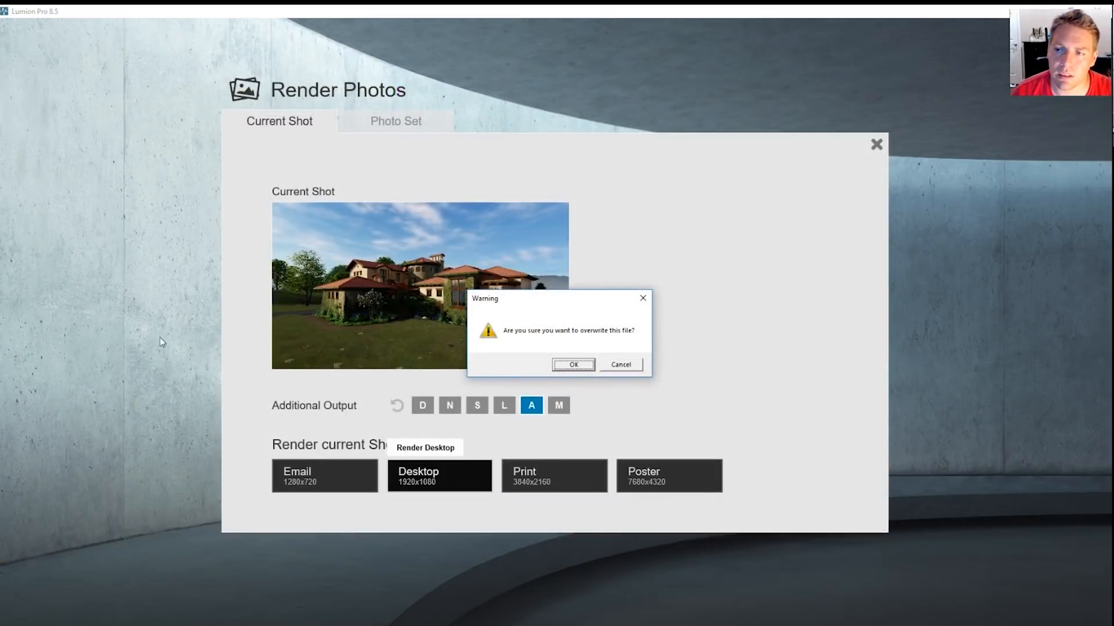
left_click(588, 365)
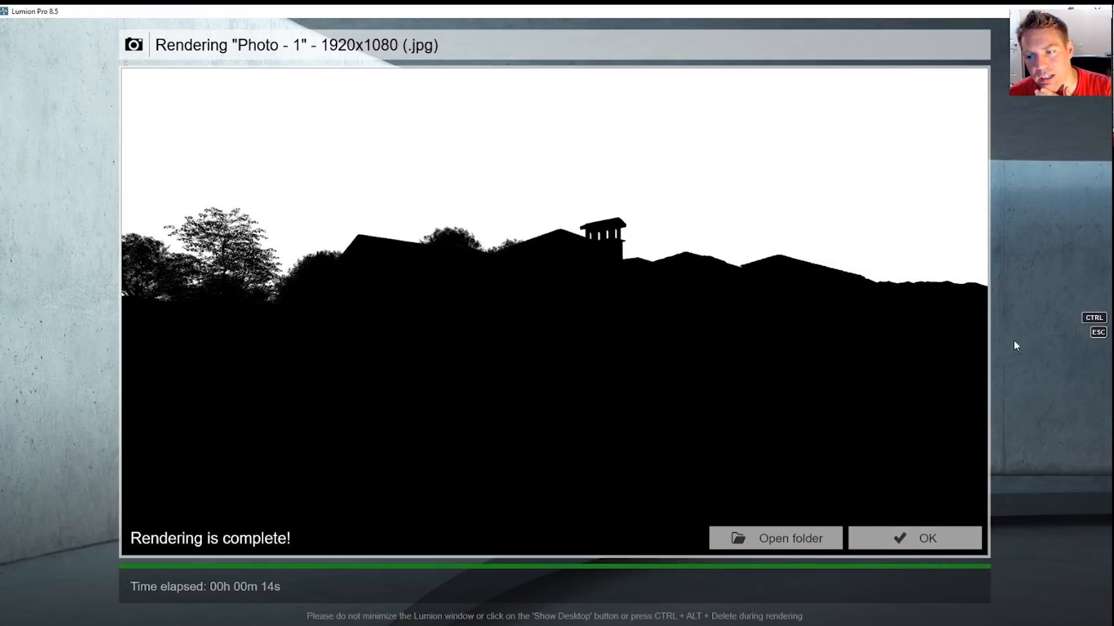
left_click(880, 540)
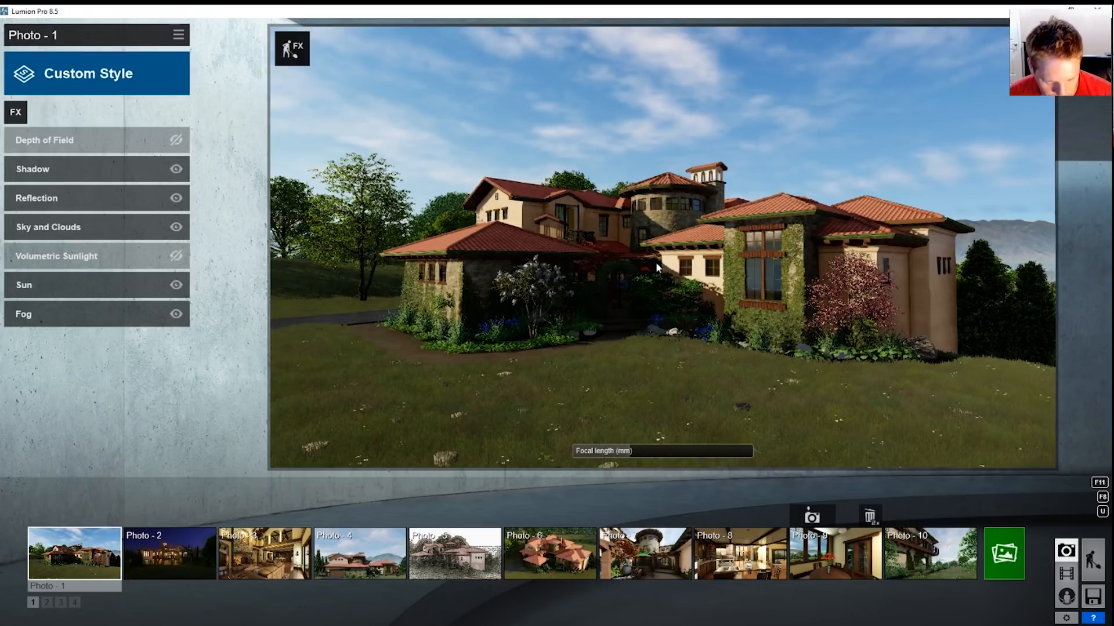
mouse_move(53, 539)
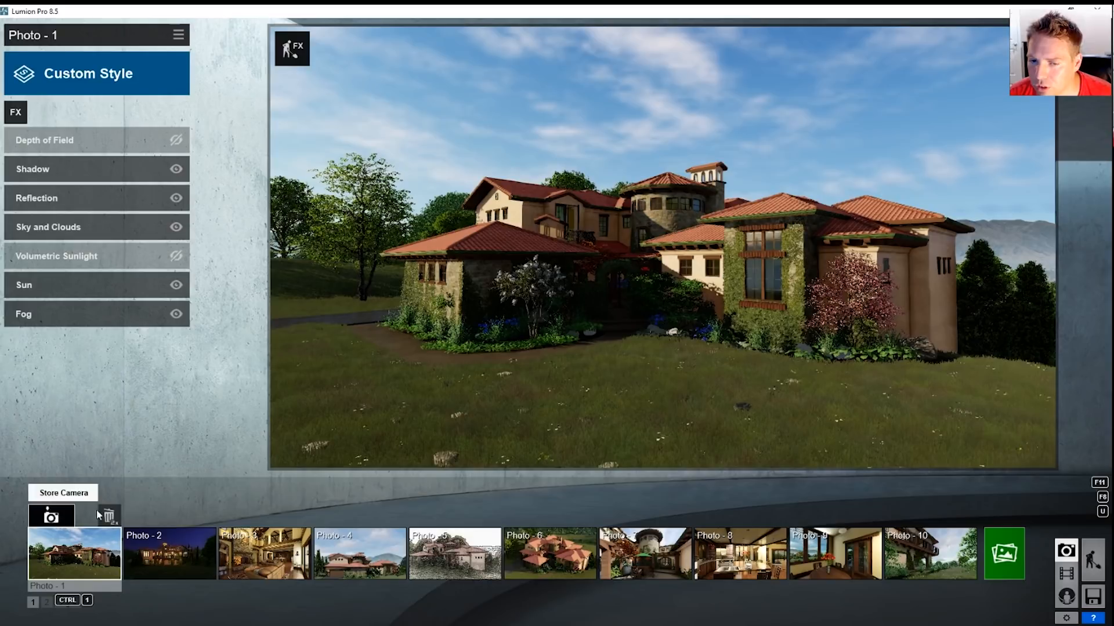
left_click(1004, 554)
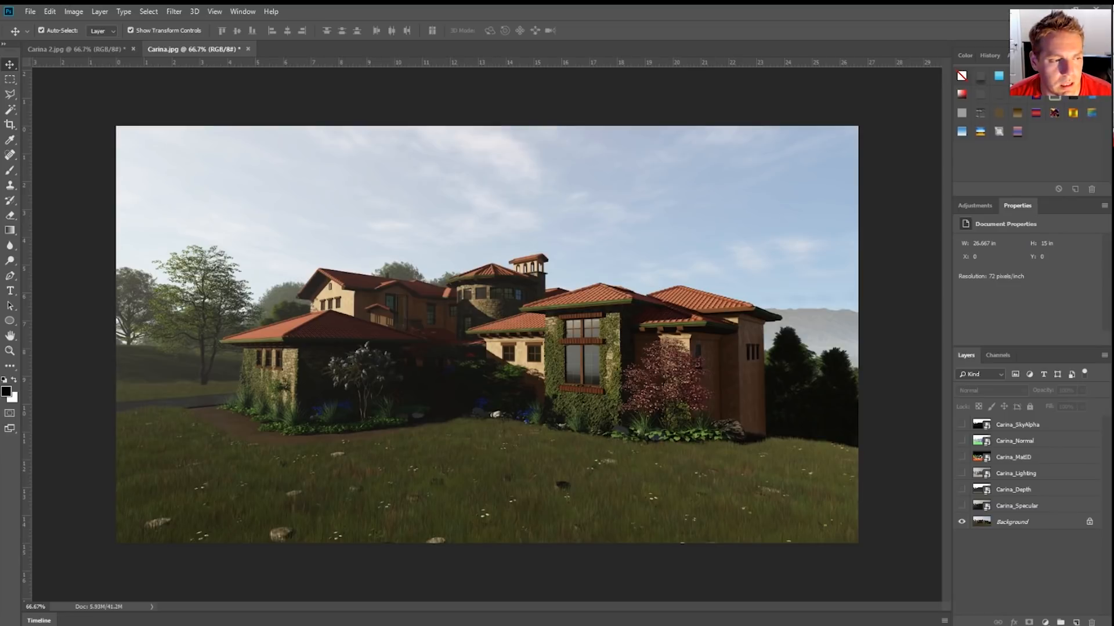
Open the Exterior 1 image from the Post folder on the Desktop as its own document in Photoshop.
key("alt+Tab")
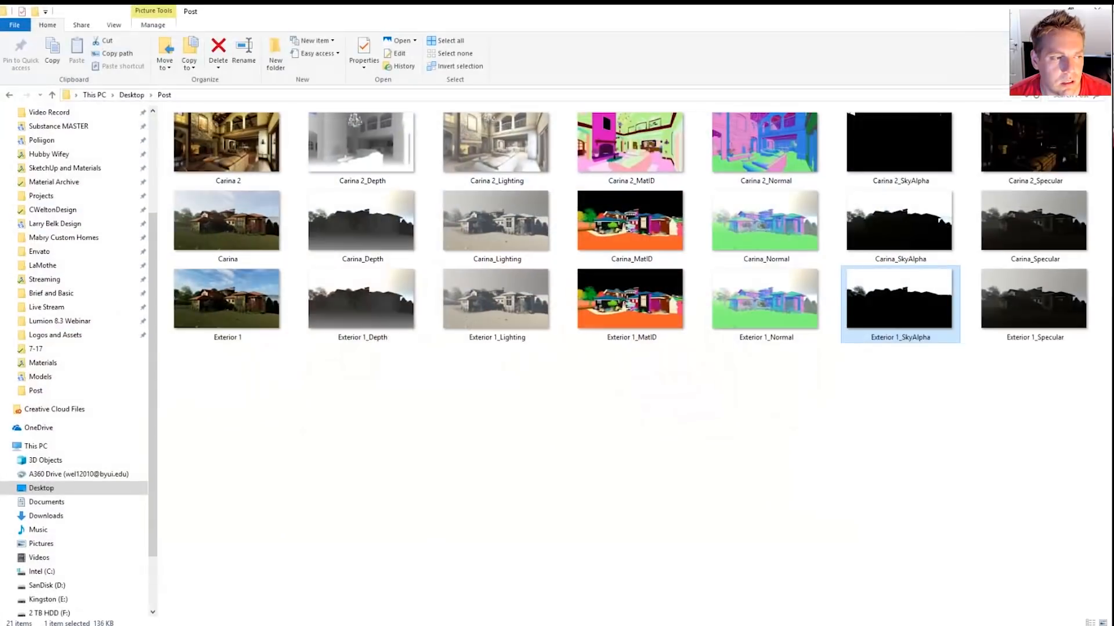
left_click_drag(455, 14, 357, 44)
scroll(417, 348, "down", 3)
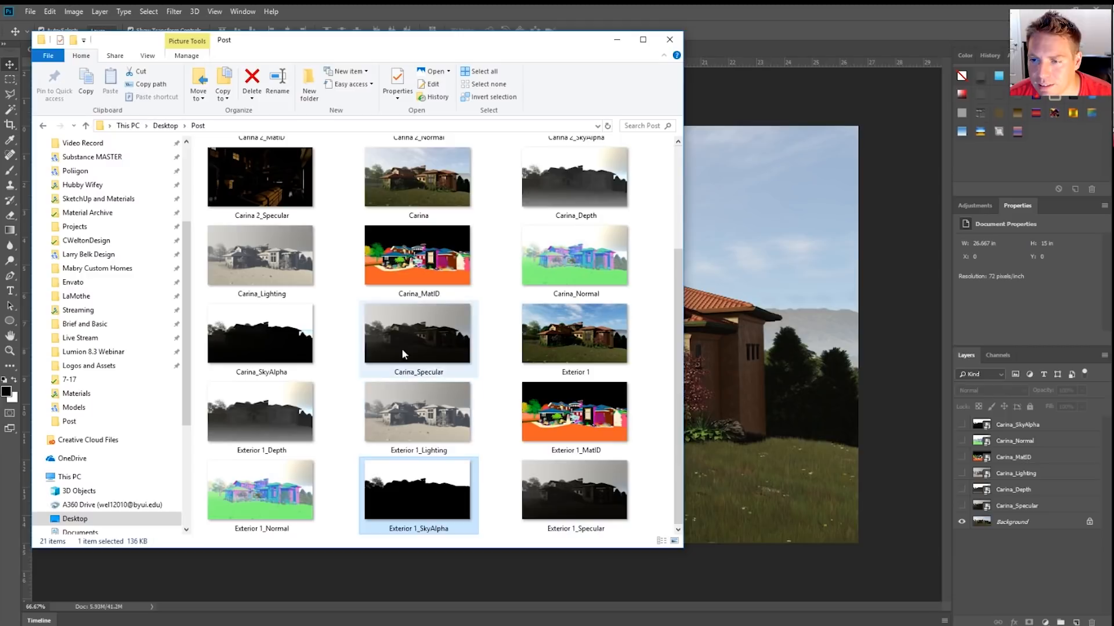
left_click_drag(583, 324, 951, 442)
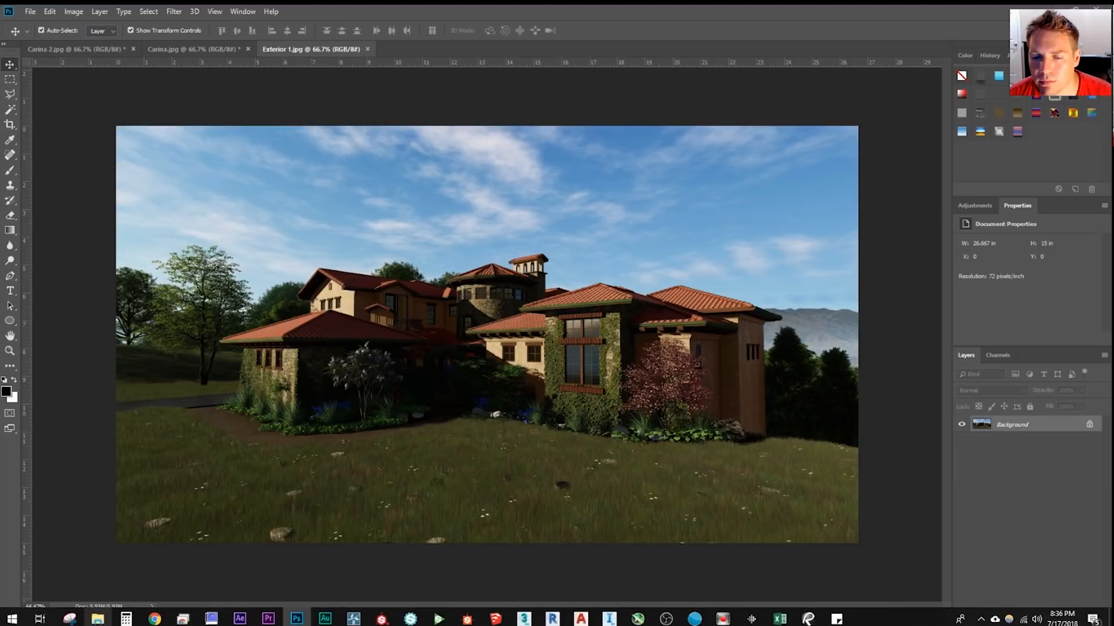
Place the Exterior 1 Depth, Lighting, MatID, Normal, SkyAlpha and Specular images as layers in the Exterior 1 document.
left_click(98, 617)
left_click(290, 447)
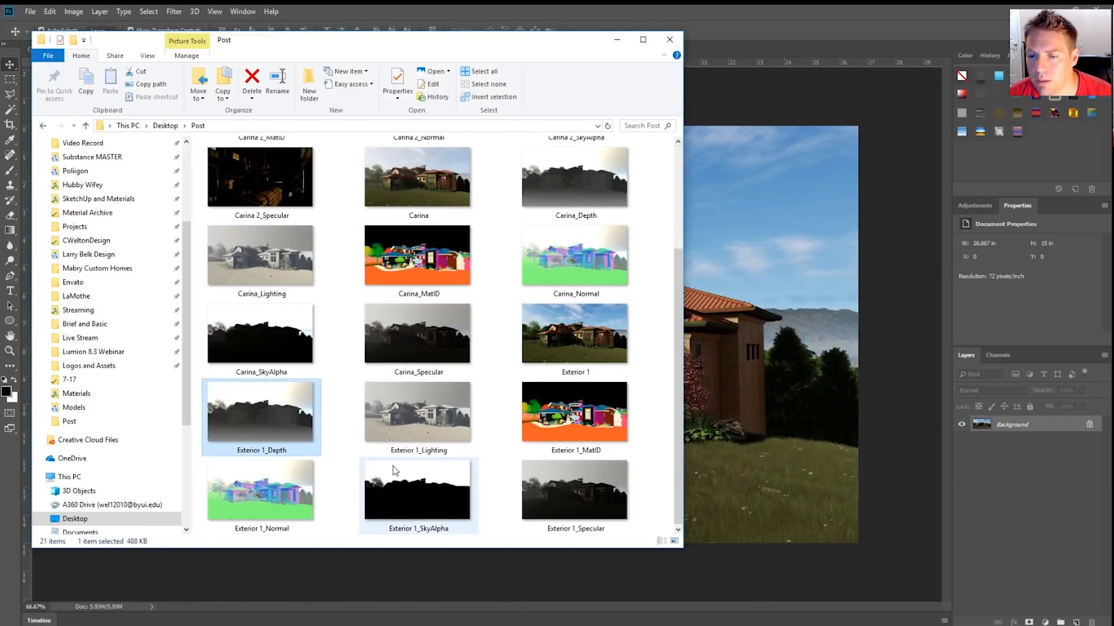
left_click(542, 504, "shift")
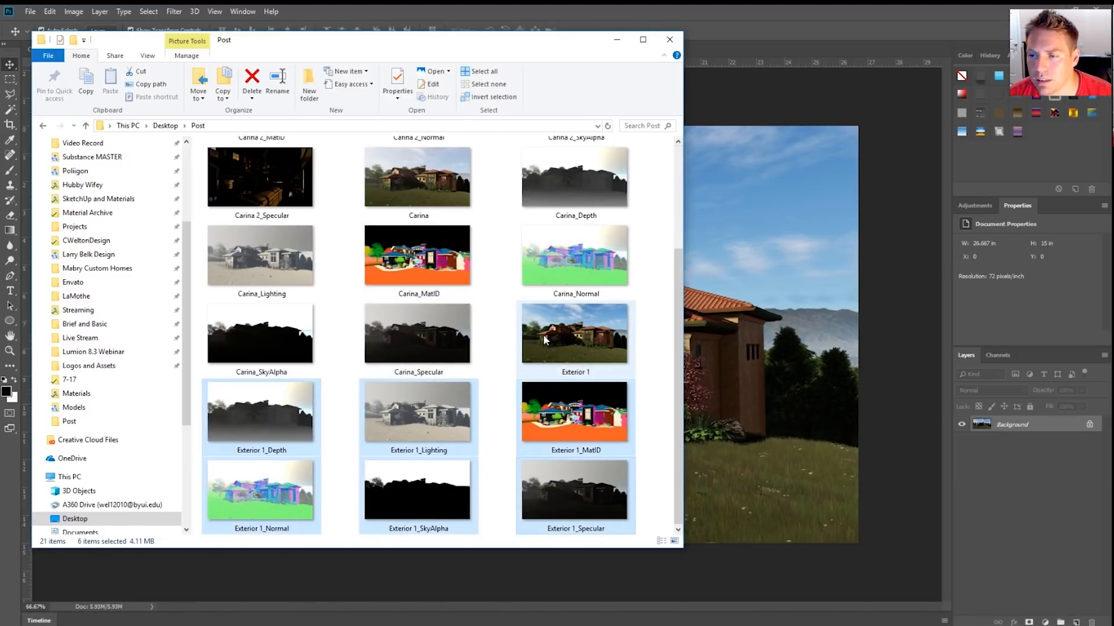
left_click_drag(560, 423, 724, 429)
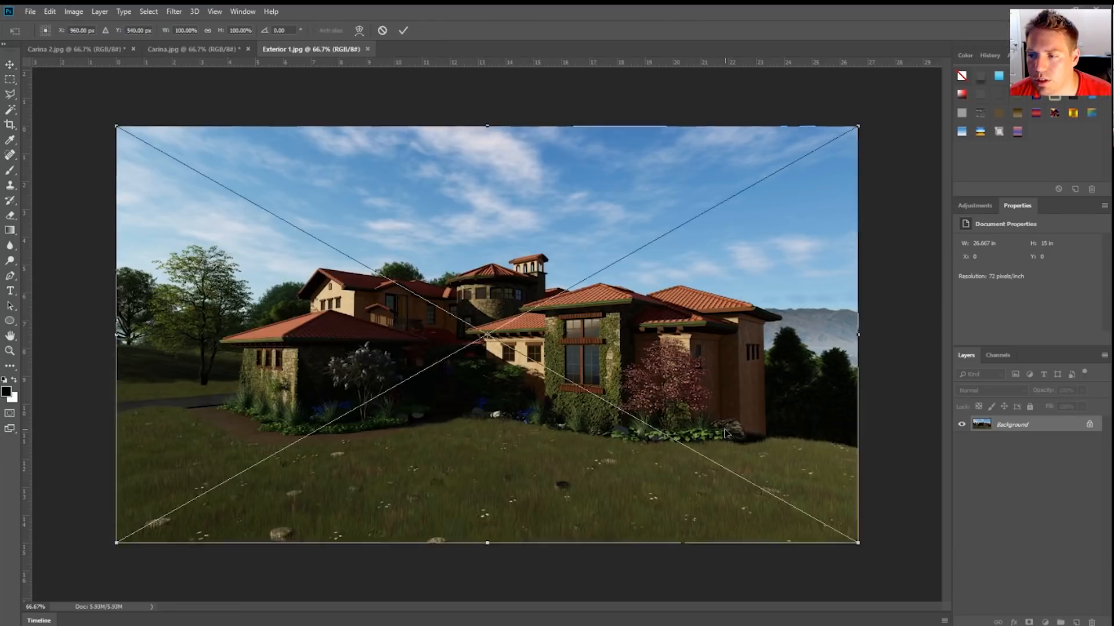
key("Return")
key("Return")
key("Return")
key("Return")
key("Return")
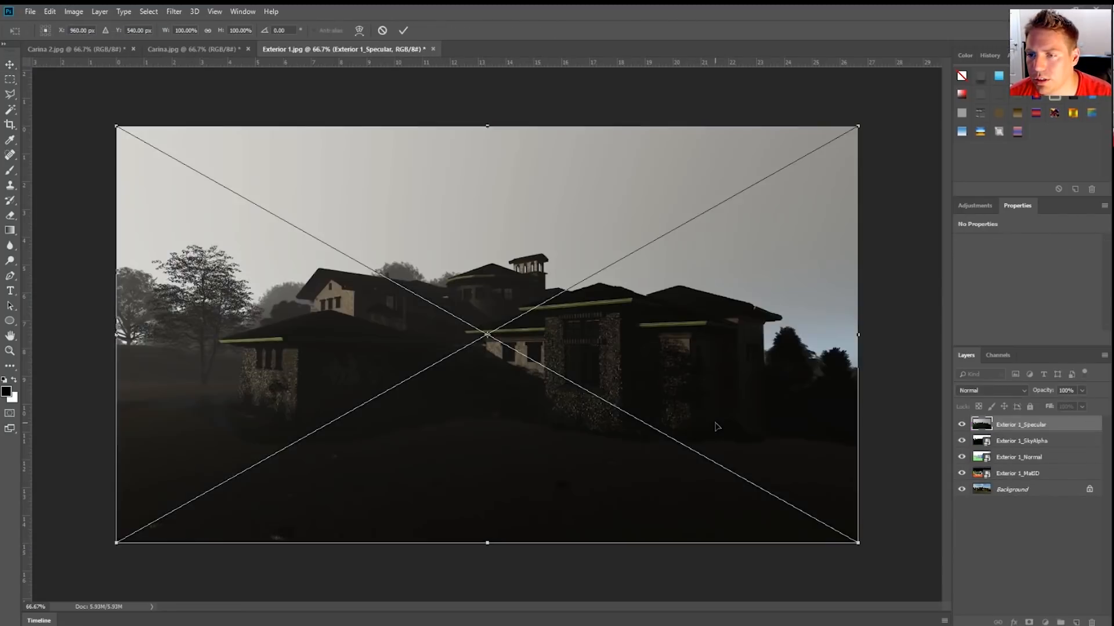
key("Return")
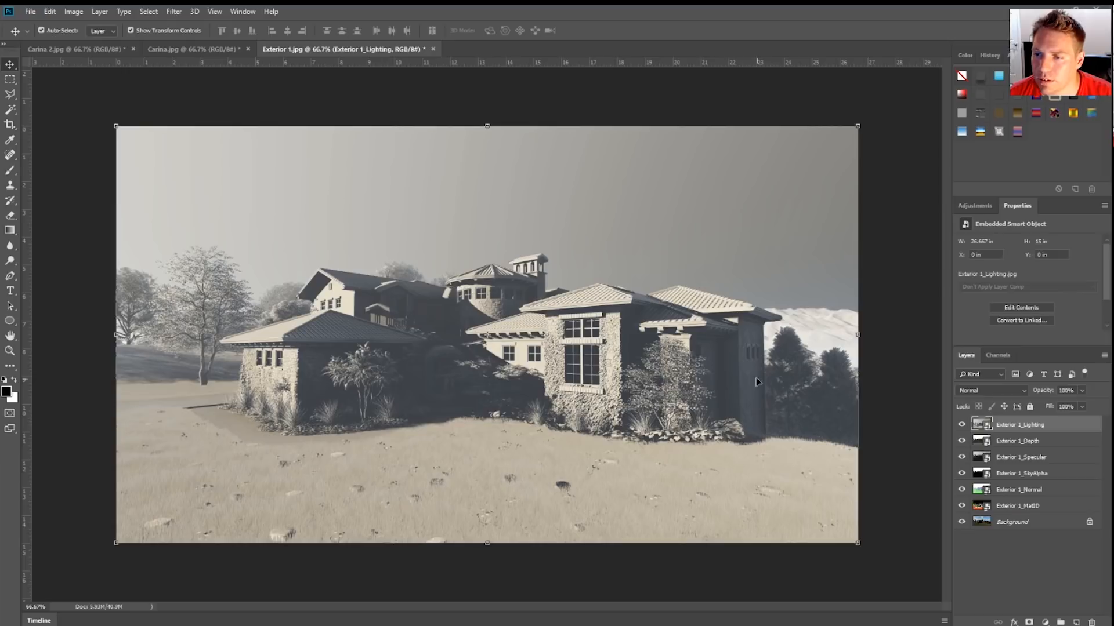
Hide all six placed map layers so only the Background render shows, and make Background the active layer.
left_click(963, 427)
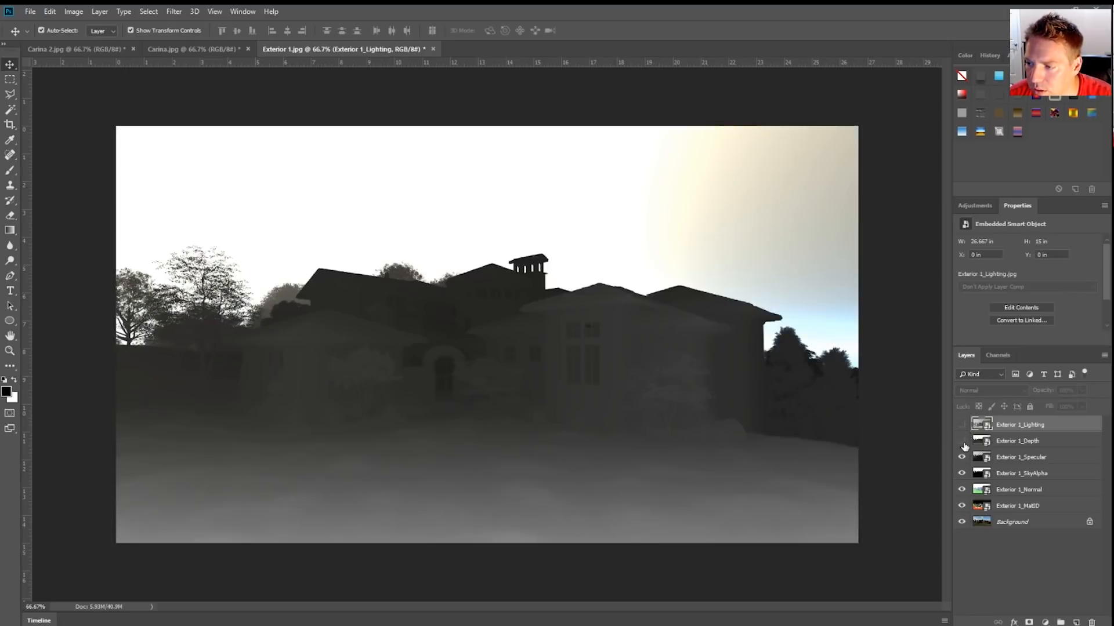
left_click(962, 442)
left_click(960, 457)
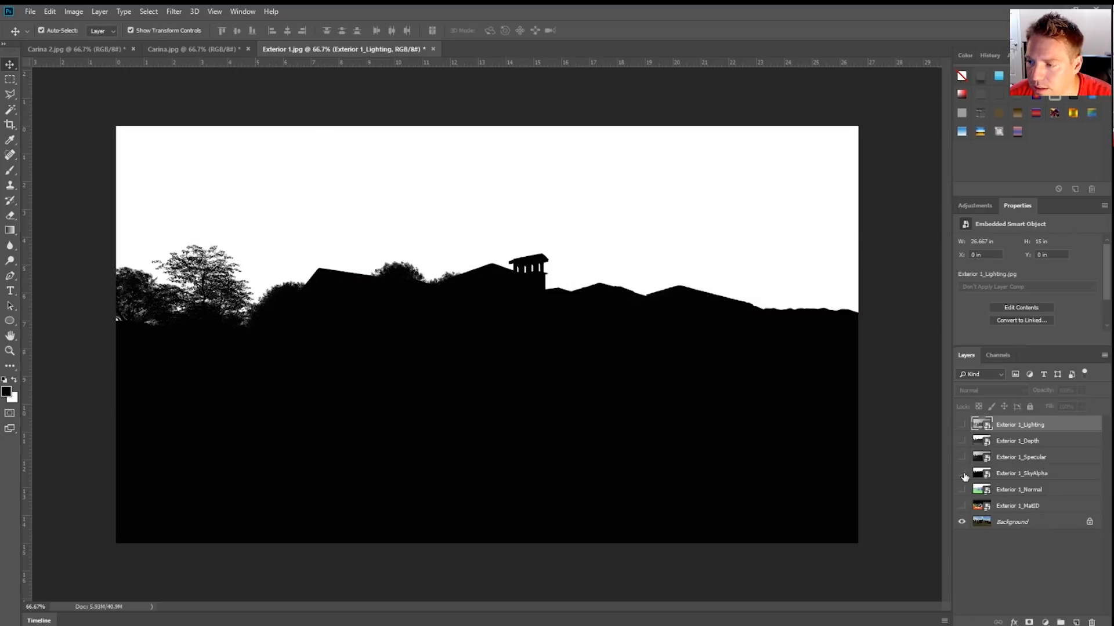
left_click(963, 475)
left_click(1014, 525)
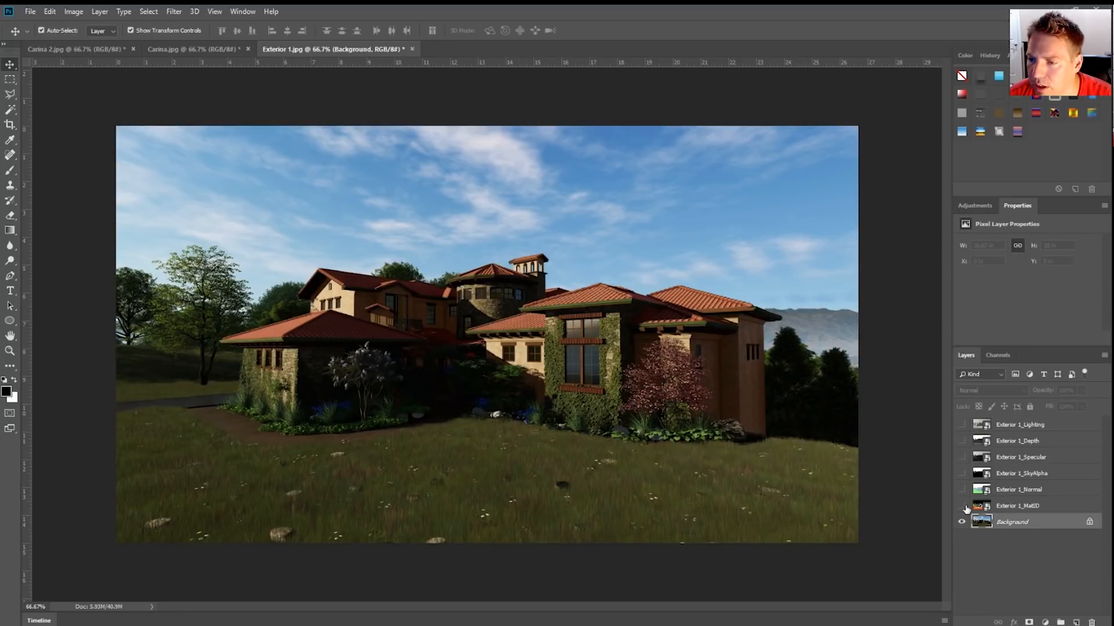
Show the Exterior 1_SkyAlpha layer to examine its sky mask, hide it again and reselect Background.
left_click(963, 473)
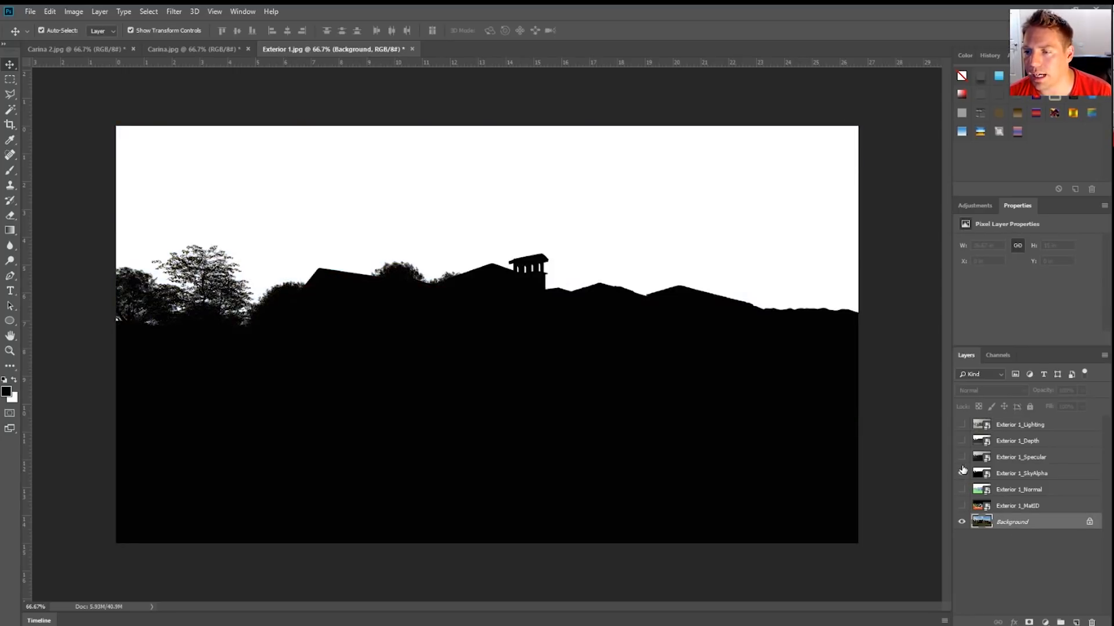
left_click(1003, 464)
left_click(1015, 475)
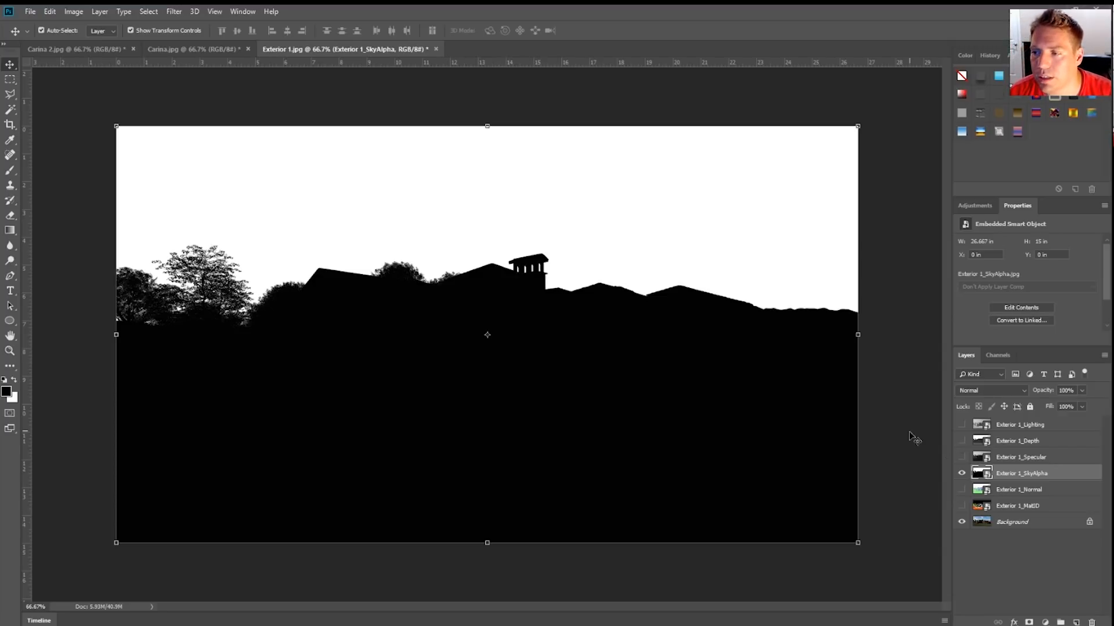
left_click(961, 474)
left_click(1017, 525)
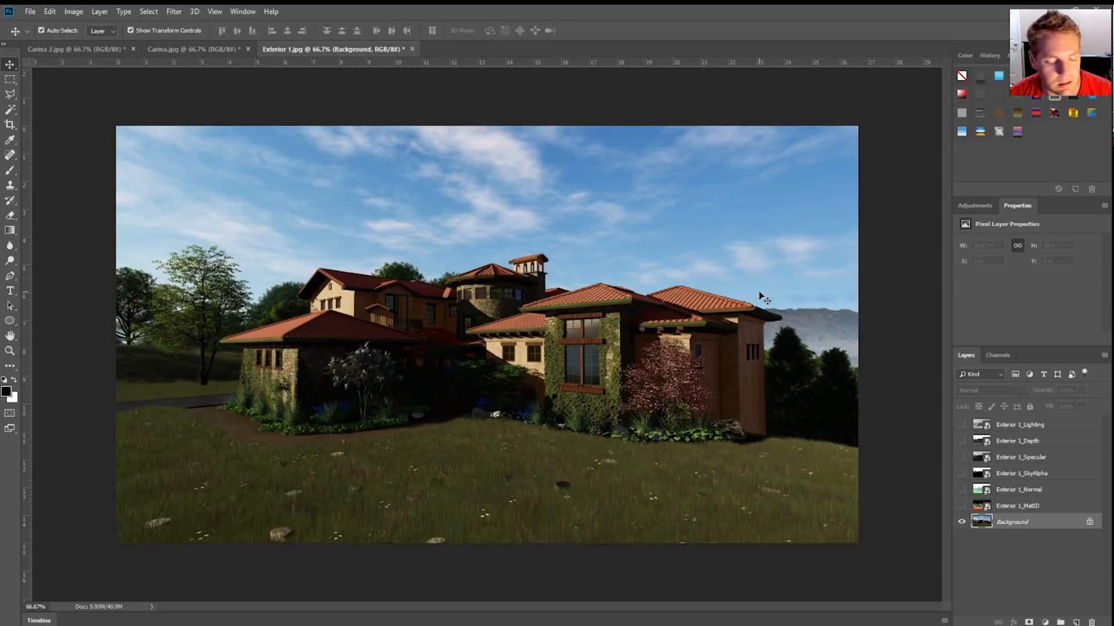
scroll(870, 308, "up", 18)
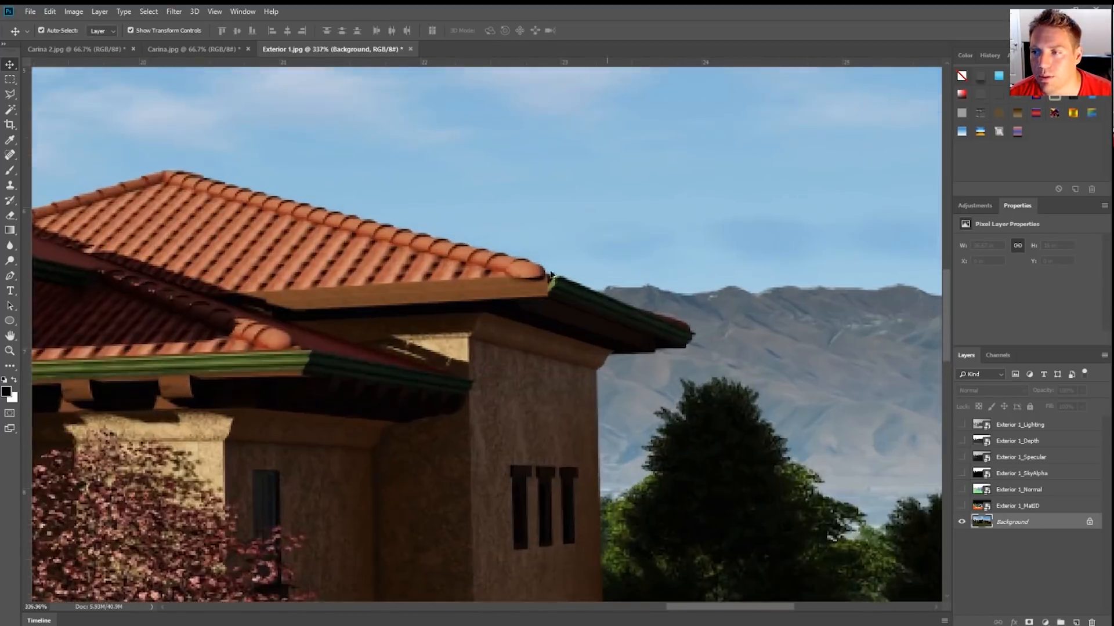
left_click_drag(931, 308, 999, 261)
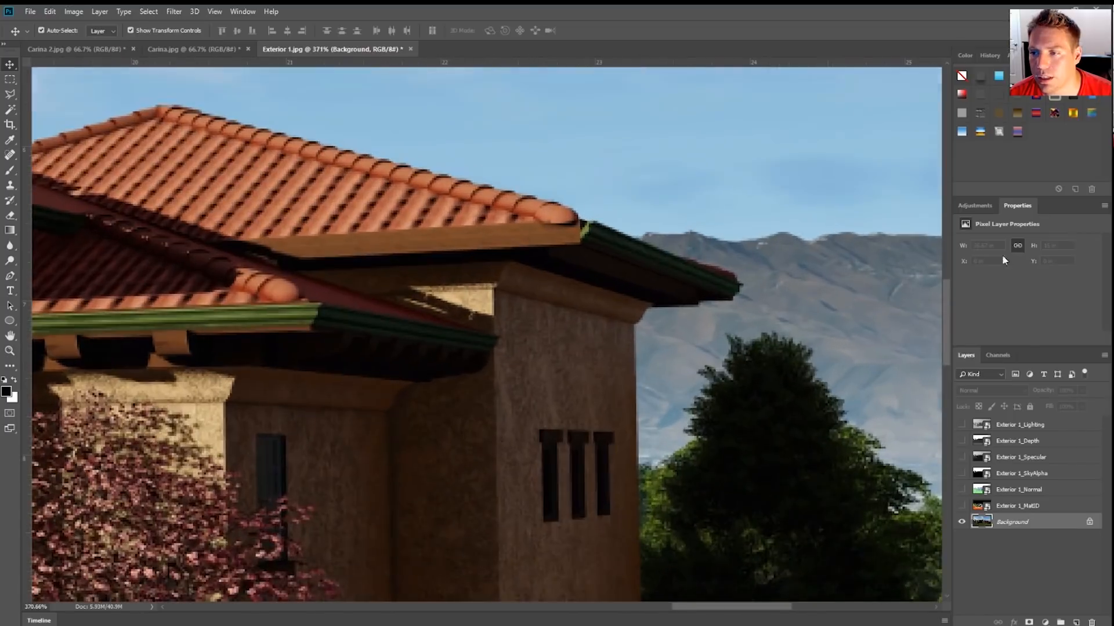
left_click(10, 95)
left_click(939, 236)
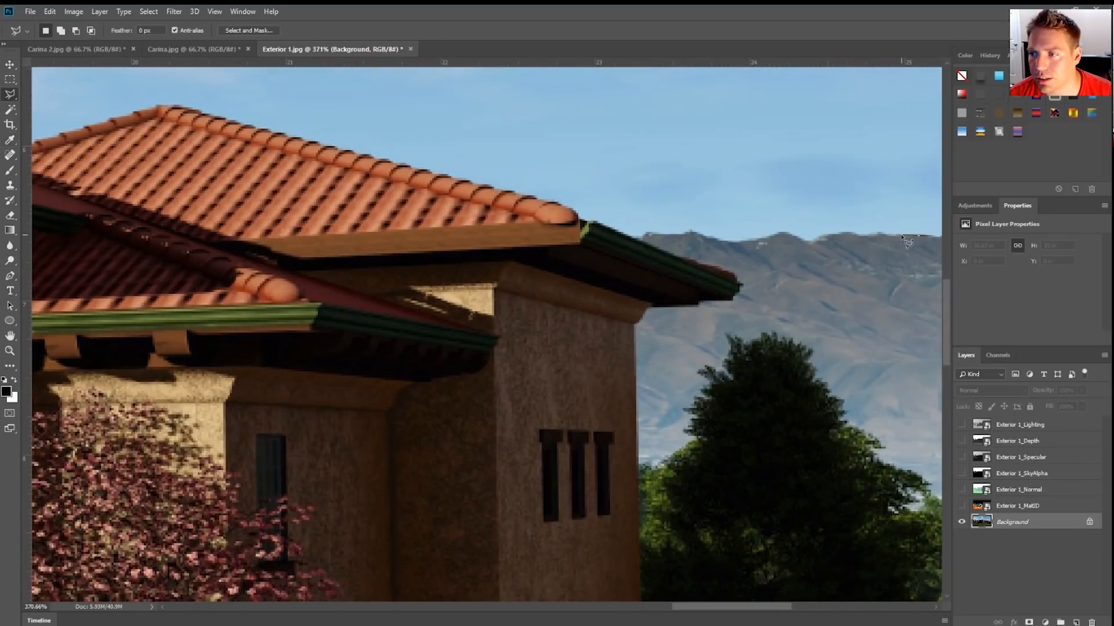
left_click(843, 229)
left_click(810, 241)
left_click(780, 231)
left_click(756, 239)
left_click(720, 239)
left_click(688, 234)
left_click(632, 233)
left_click(624, 226)
left_click(579, 218)
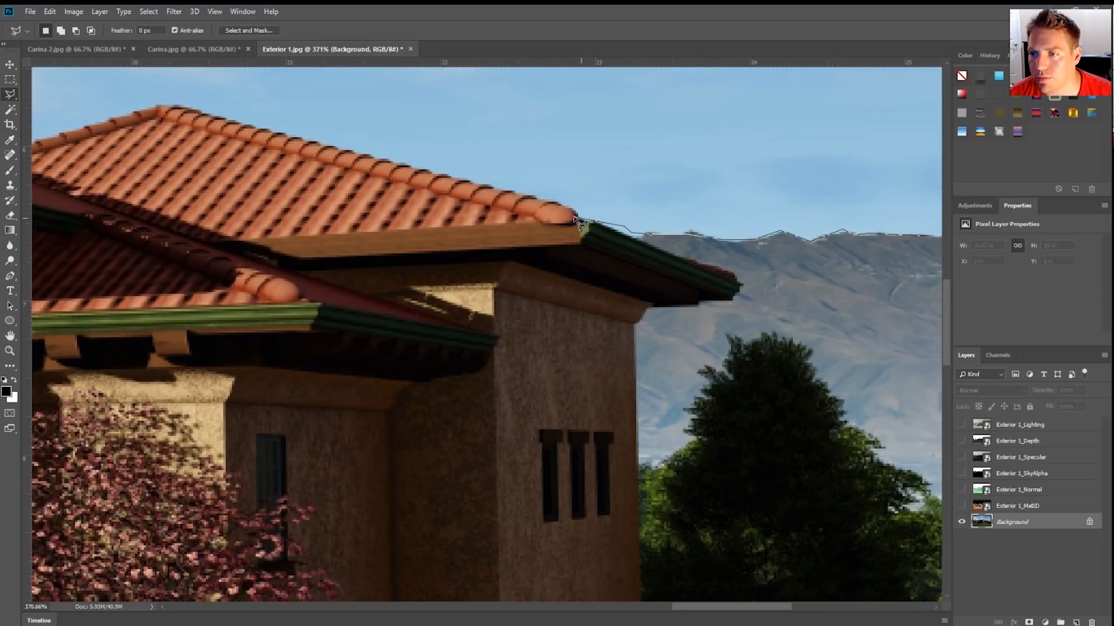
left_click(556, 202)
left_click(500, 185)
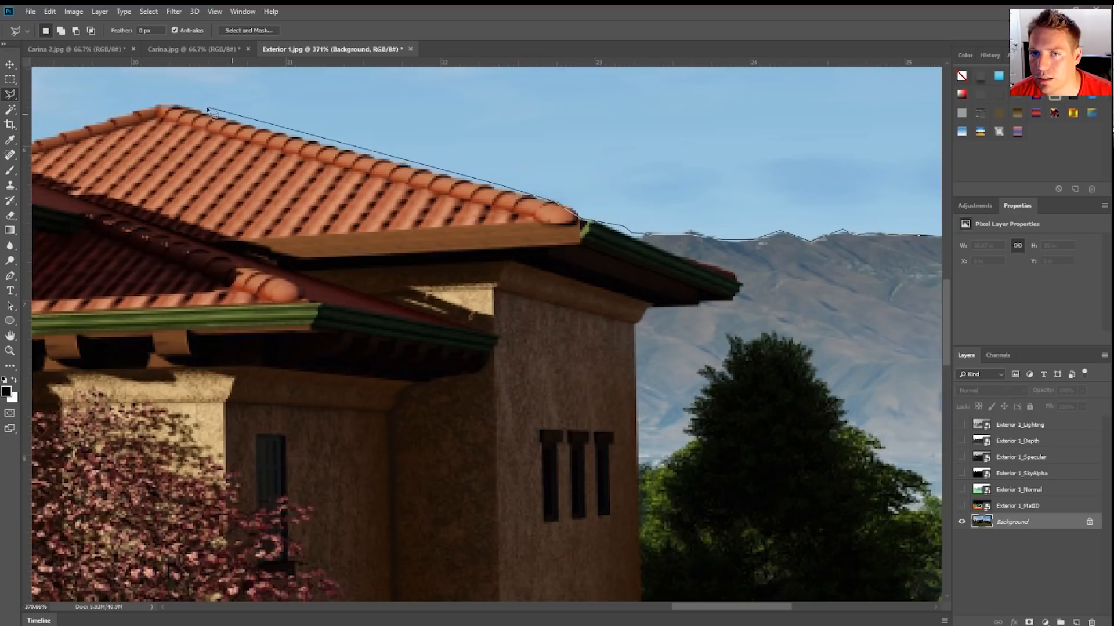
left_click(162, 102)
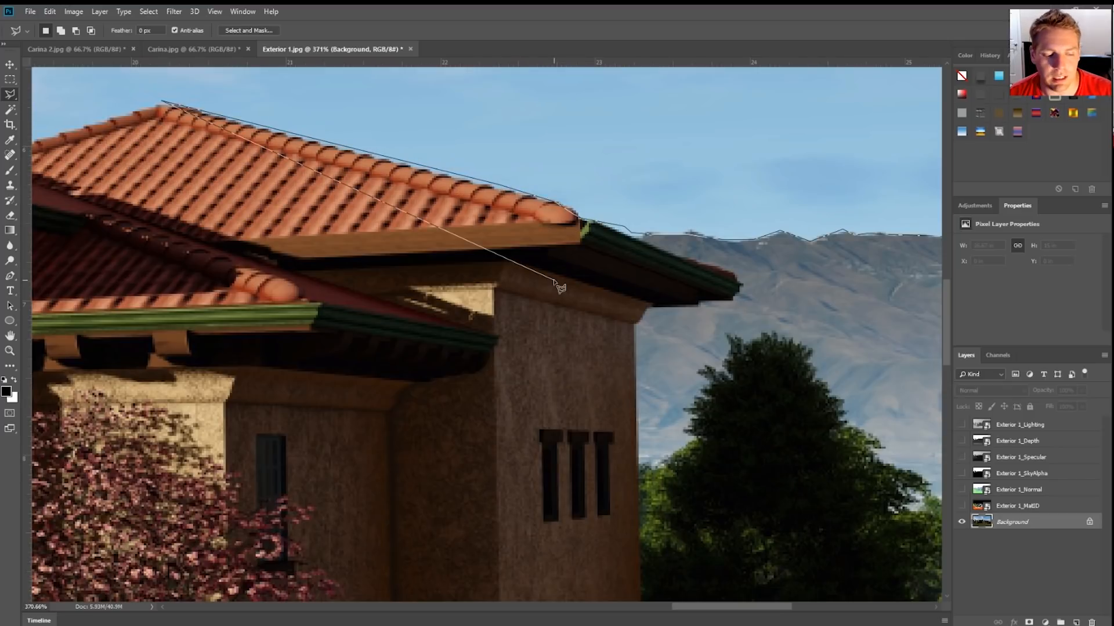
key("Escape")
key("ctrl+0")
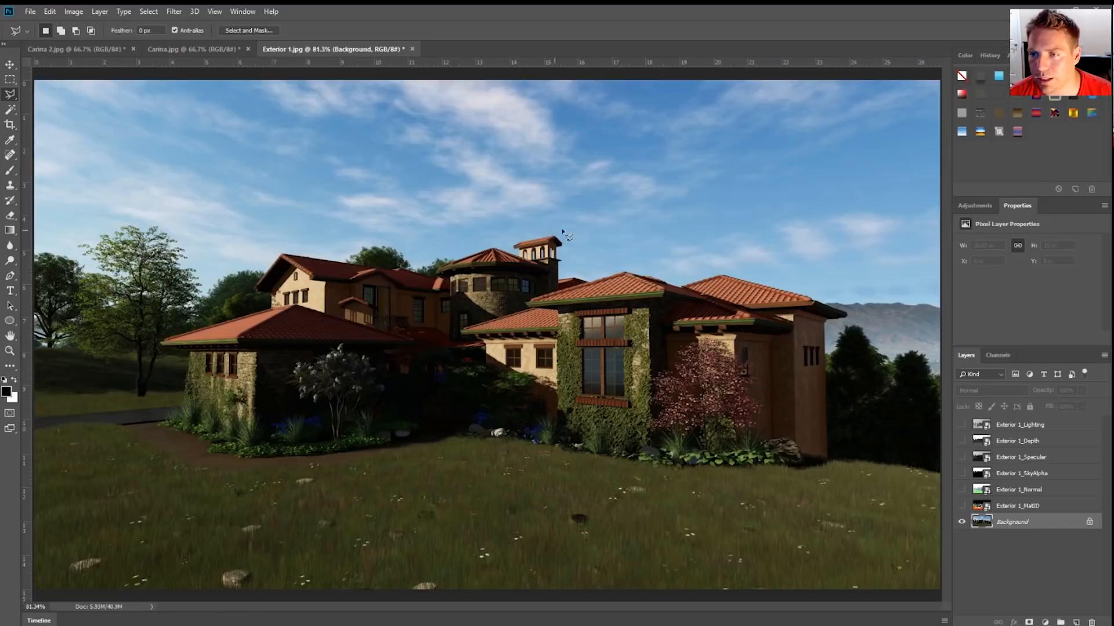
key("ctrl+minus")
key("ctrl+0")
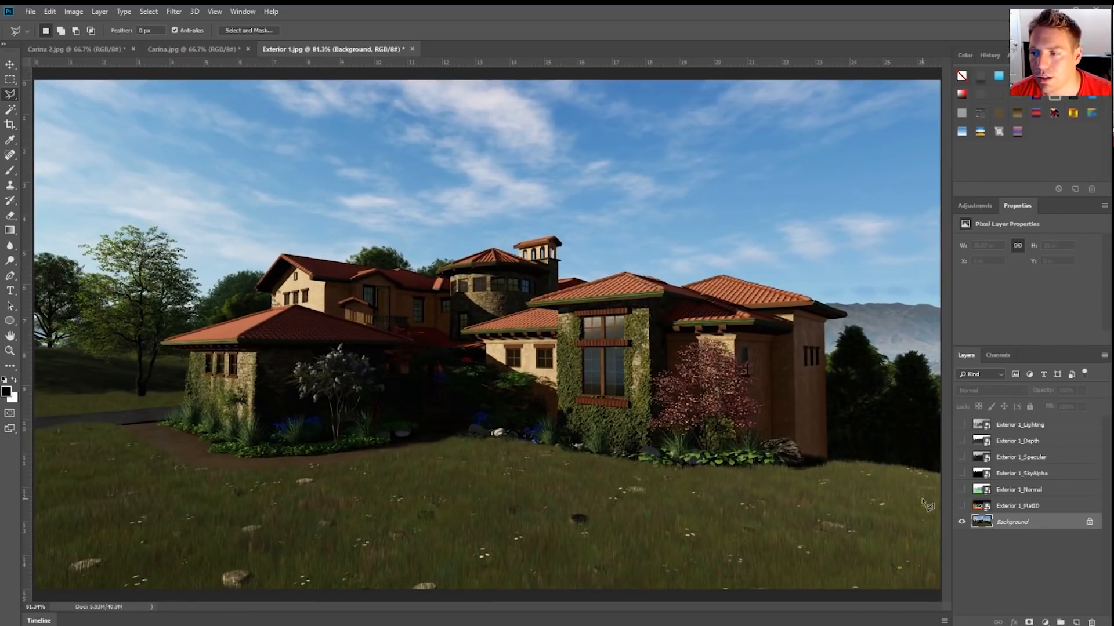
Show the Exterior 1_SkyAlpha layer and make it the active layer, keeping the Specular layer hidden.
left_click(961, 461)
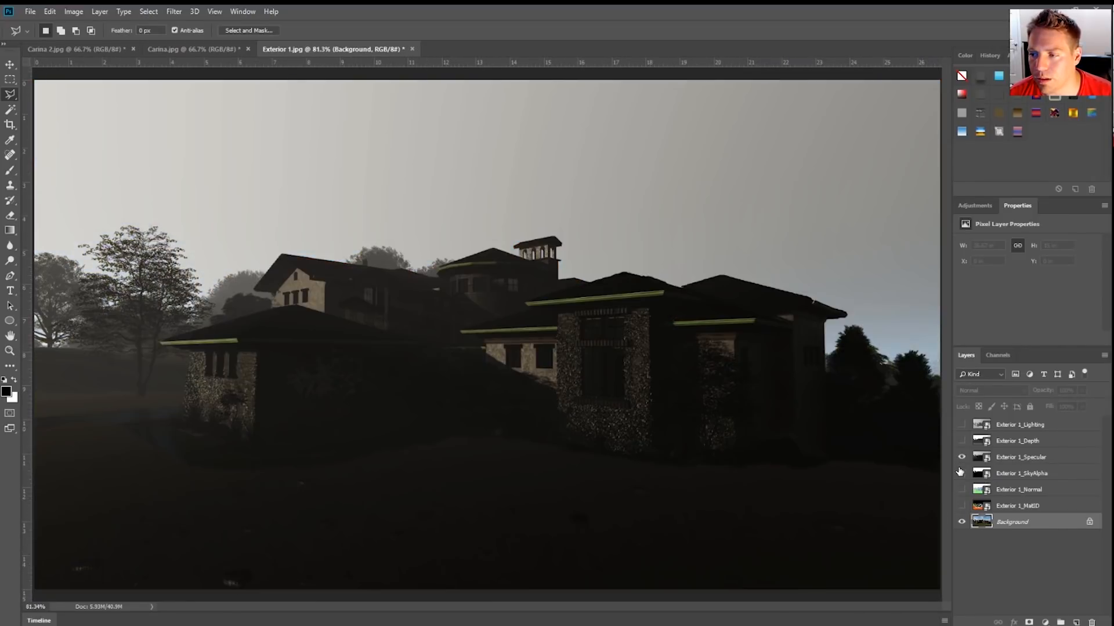
left_click(961, 457)
left_click(961, 474)
left_click(1030, 480)
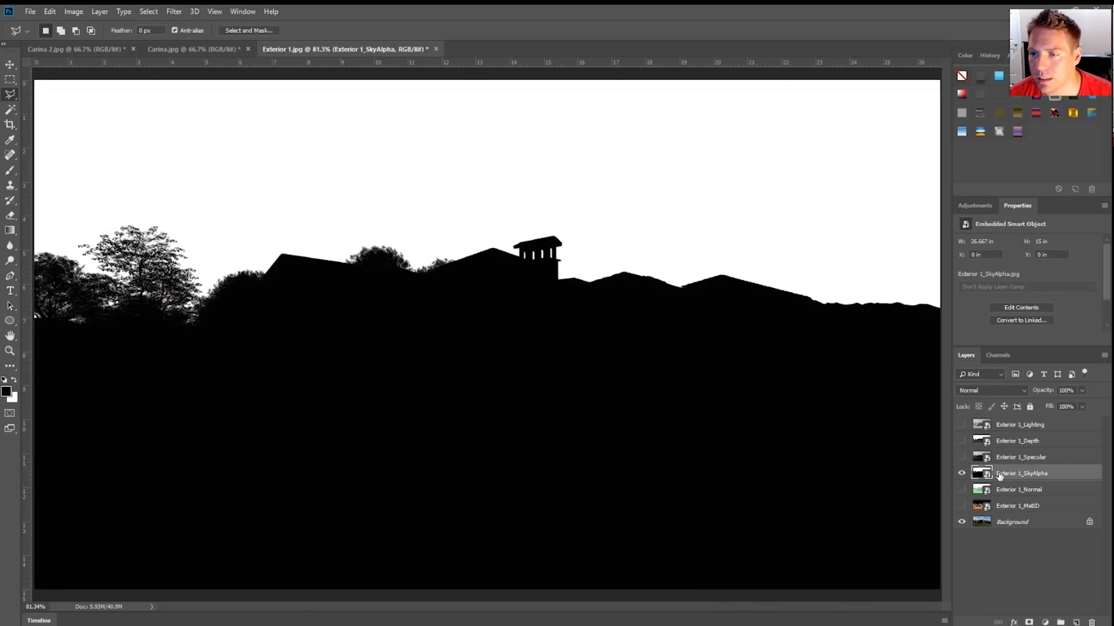
key("ctrl+minus")
scroll(574, 324, "up", 2)
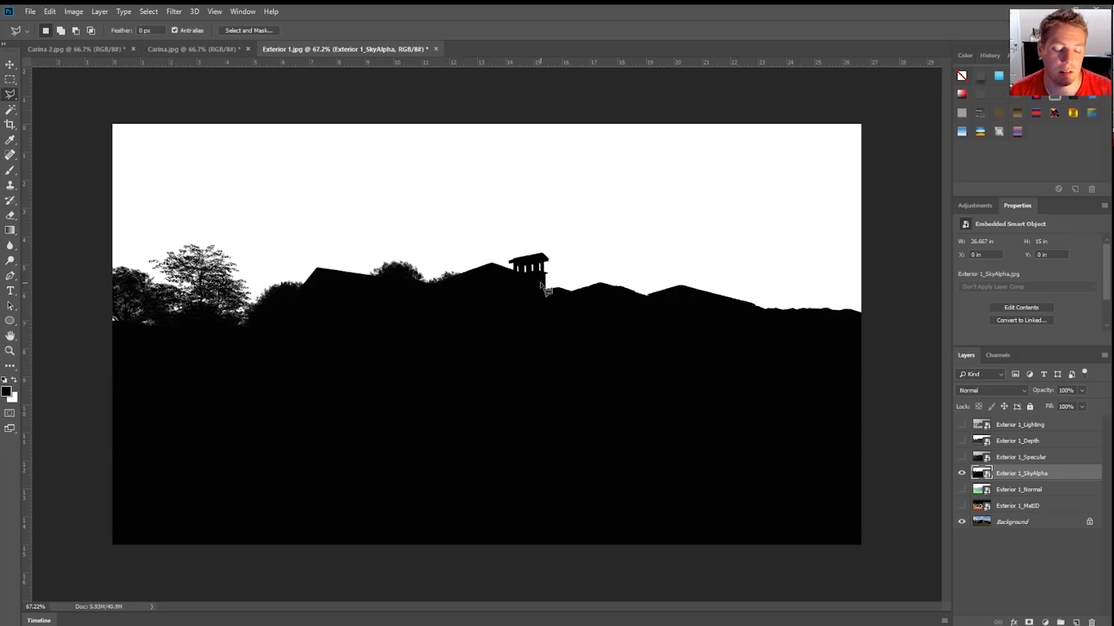
key("ctrl+plus")
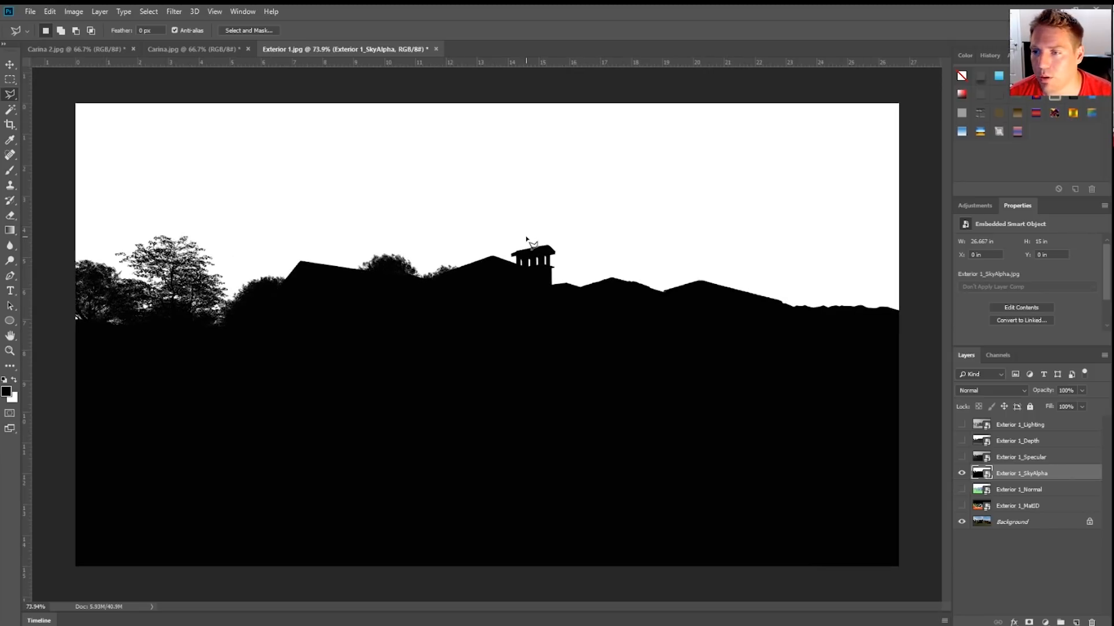
scroll(522, 192, "down", 1)
scroll(768, 218, "up", 3)
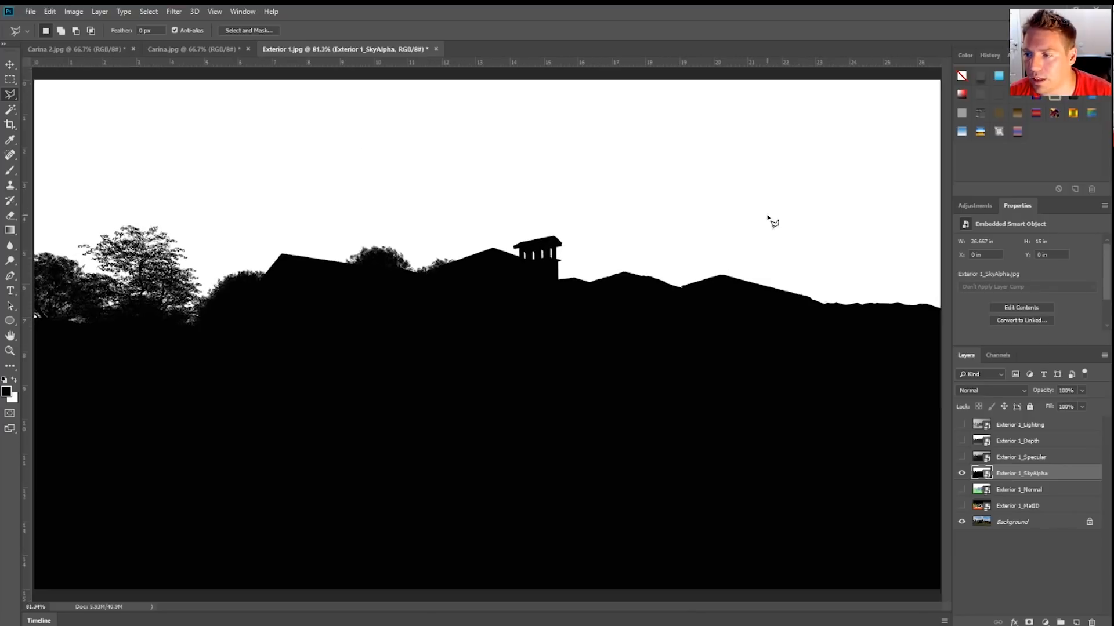
scroll(634, 267, "down", 2)
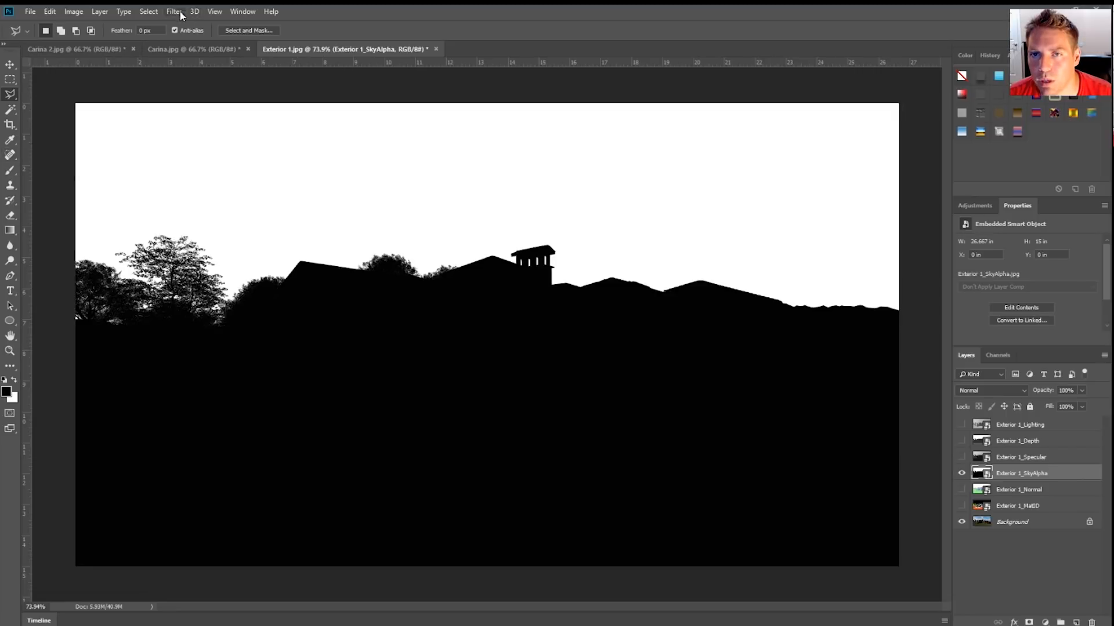
Select the black area of the sky alpha map using Color Range set to Shadows with 40% fuzziness.
left_click(152, 13)
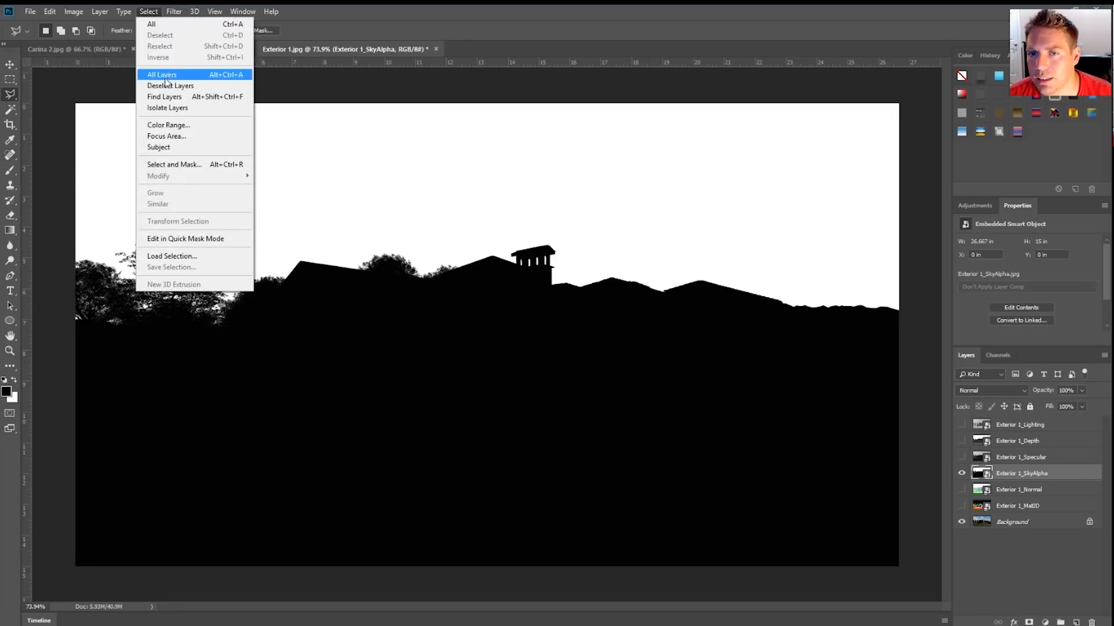
left_click(168, 124)
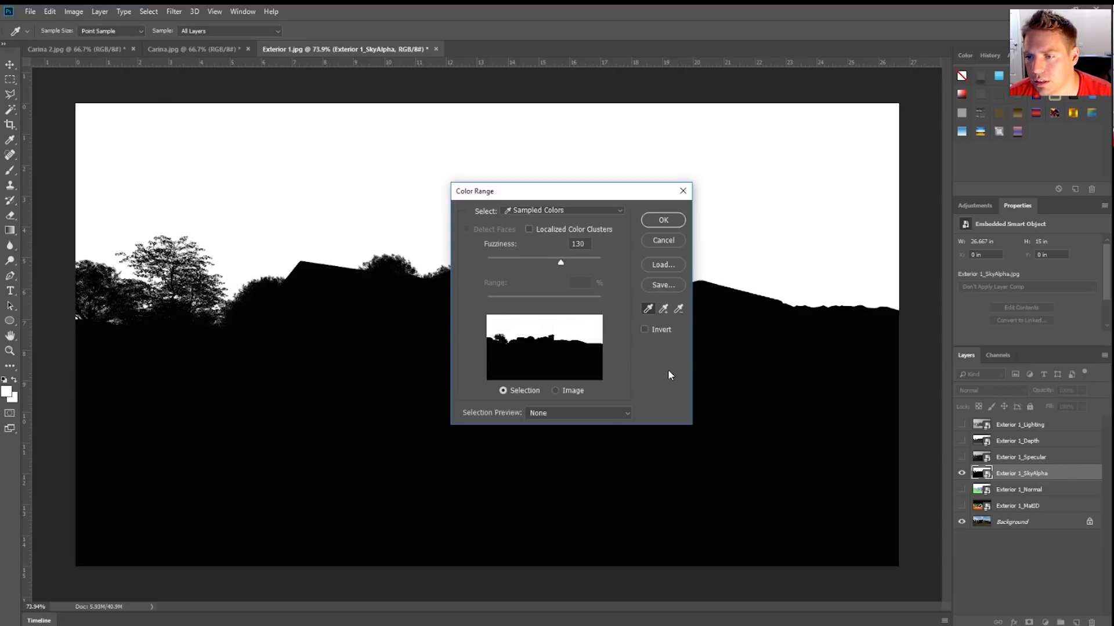
left_click_drag(562, 261, 447, 255)
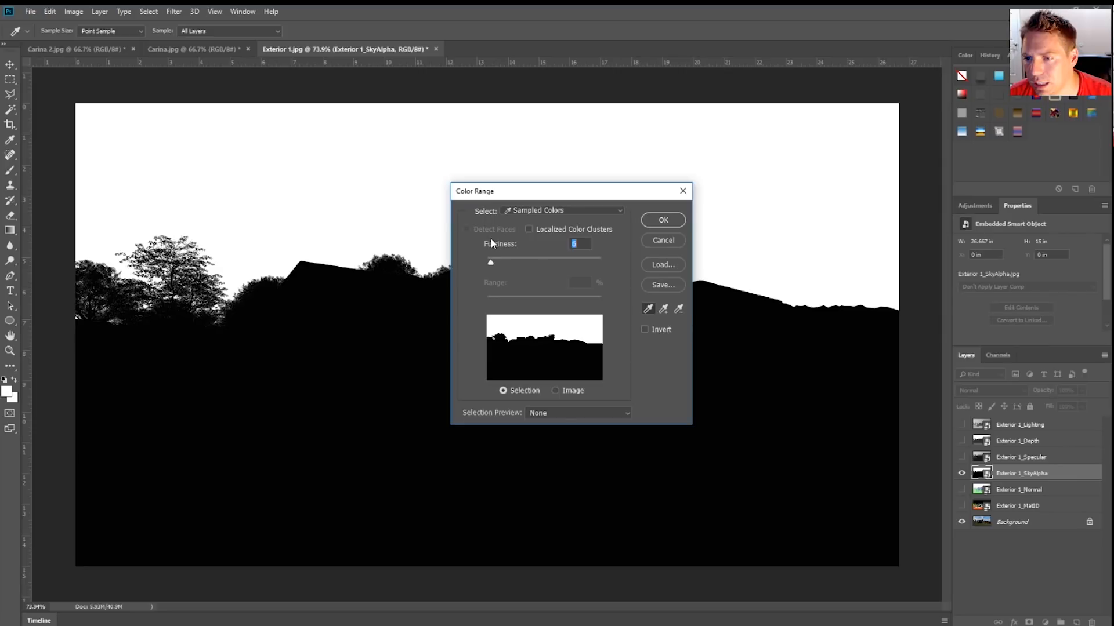
left_click_drag(492, 243, 526, 270)
left_click(568, 213)
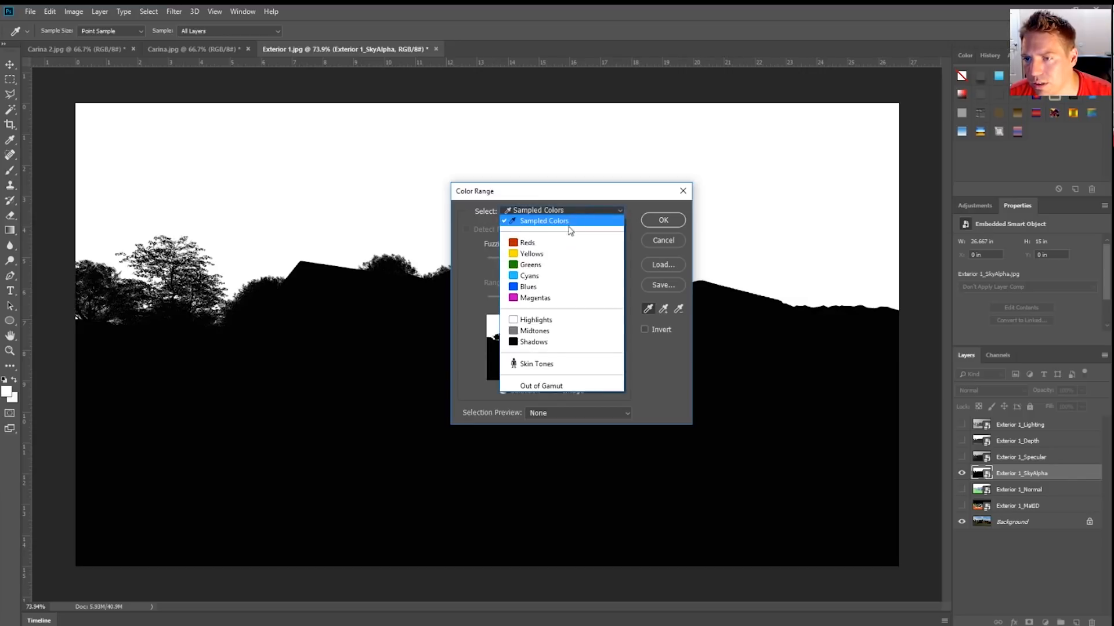
left_click(549, 343)
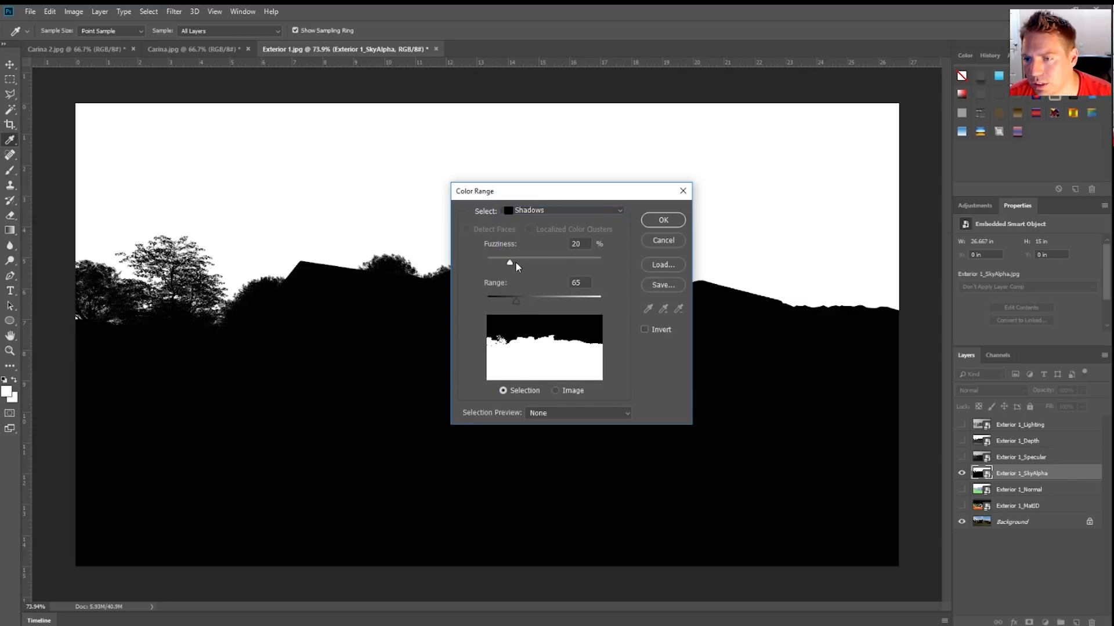
mouse_move(530, 262)
left_mouse_down()
mouse_move(495, 264)
mouse_move(574, 265)
mouse_move(532, 269)
left_mouse_up()
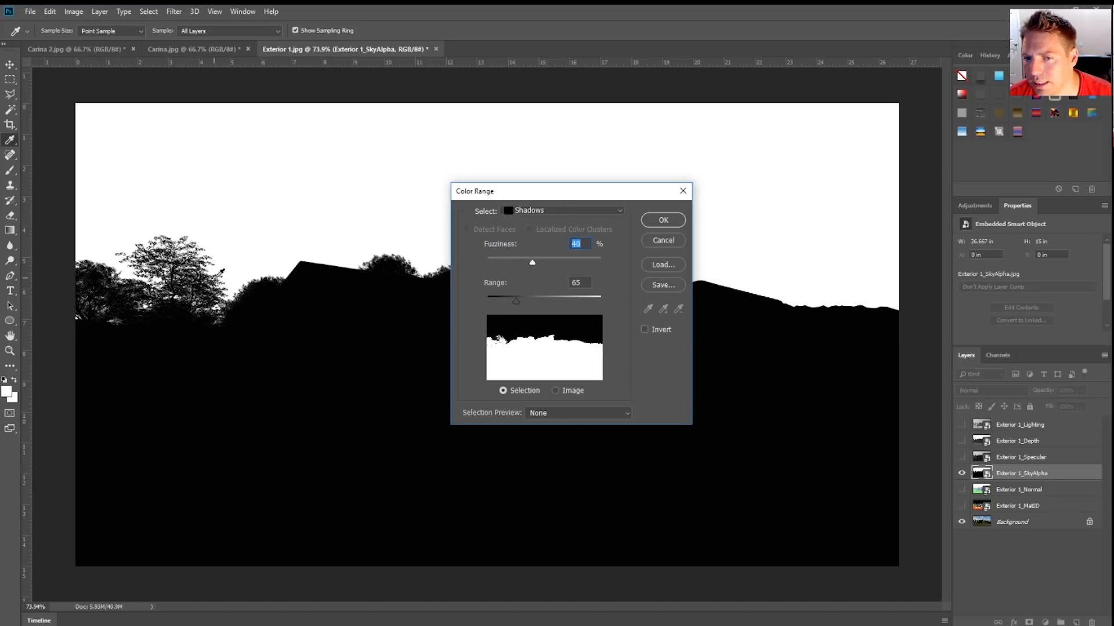
left_click(673, 221)
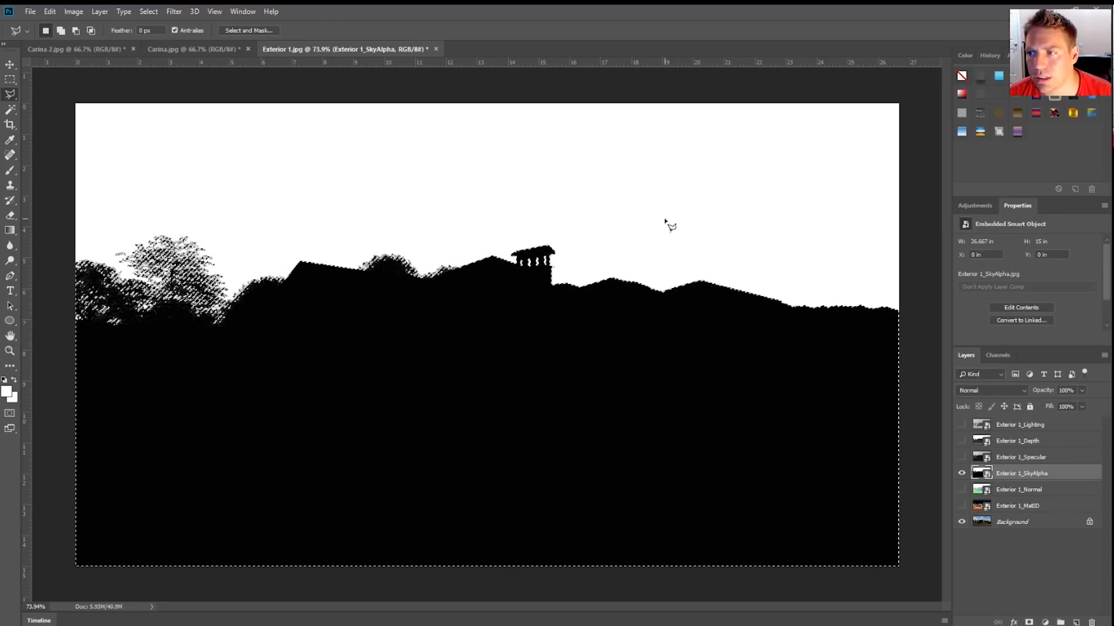
Examine the edge of the black-area selection along the trees, rooflines and chimney of the sky alpha map.
scroll(678, 261, "down", 3)
scroll(274, 262, "up", 7)
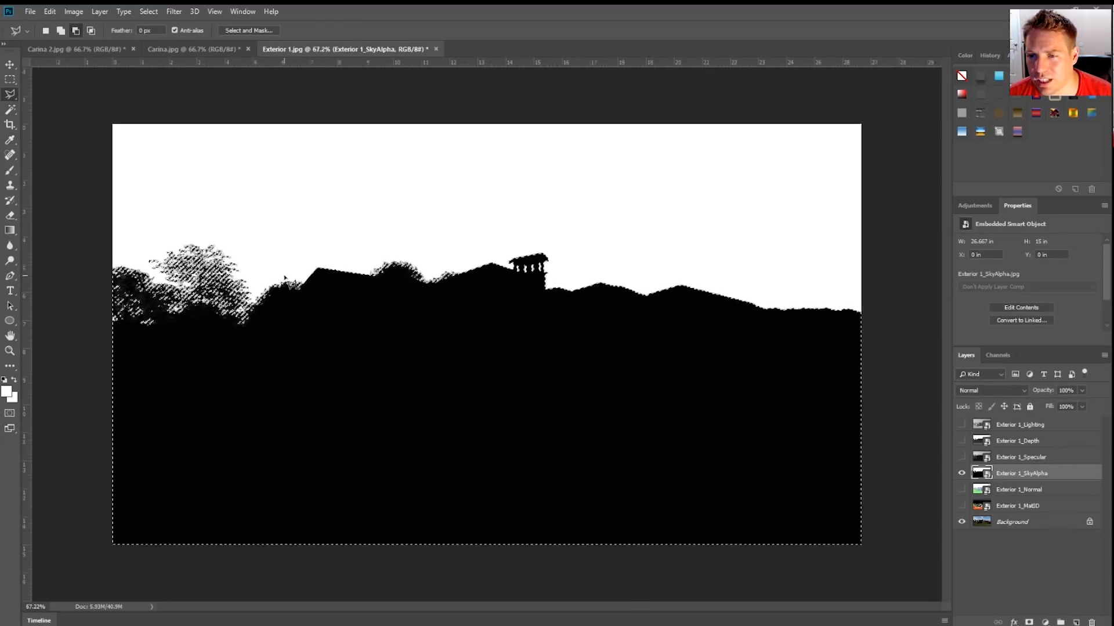
scroll(342, 262, "up", 4)
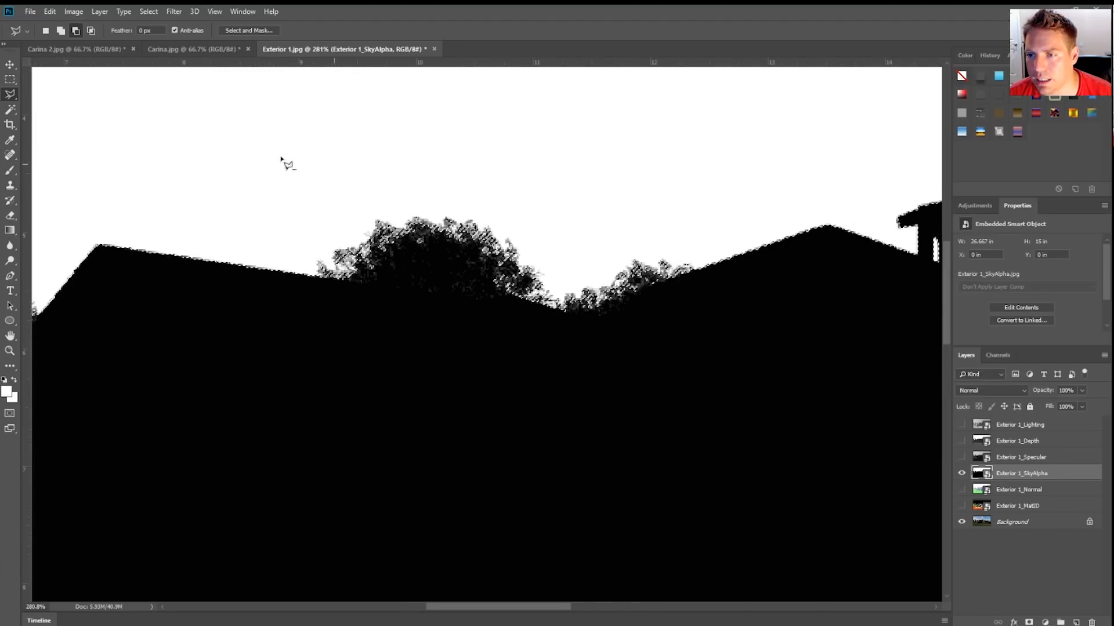
scroll(733, 323, "down", 2)
scroll(614, 261, "down", 2)
scroll(786, 276, "up", 3)
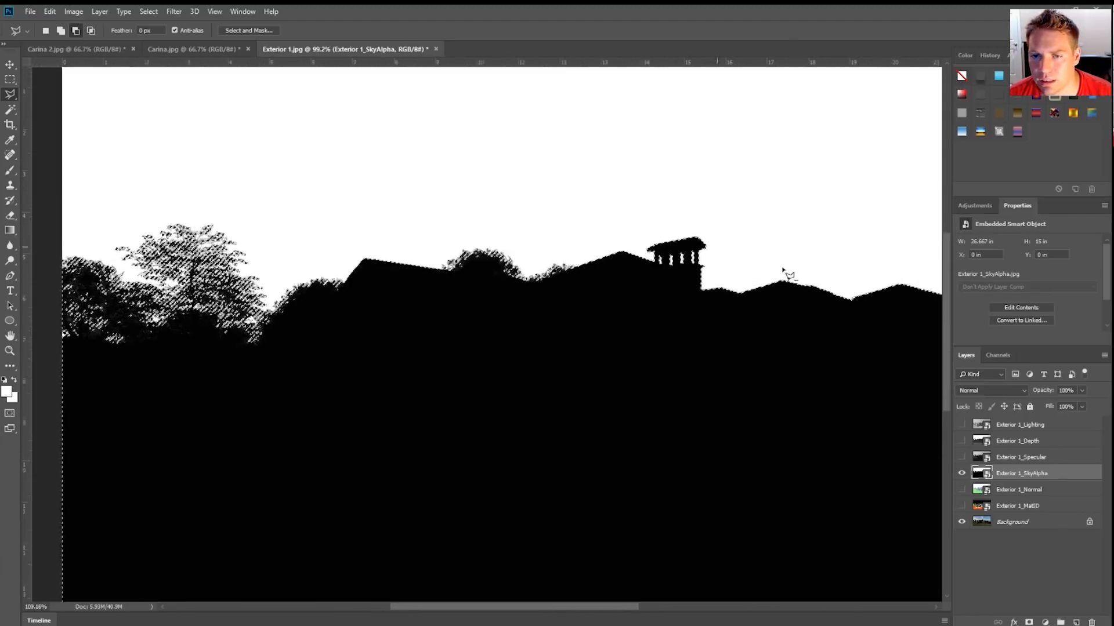
scroll(513, 293, "down", 1)
scroll(513, 293, "down", 1)
Invert the selection so it covers the white sky area of the sky alpha map.
left_click(123, 12)
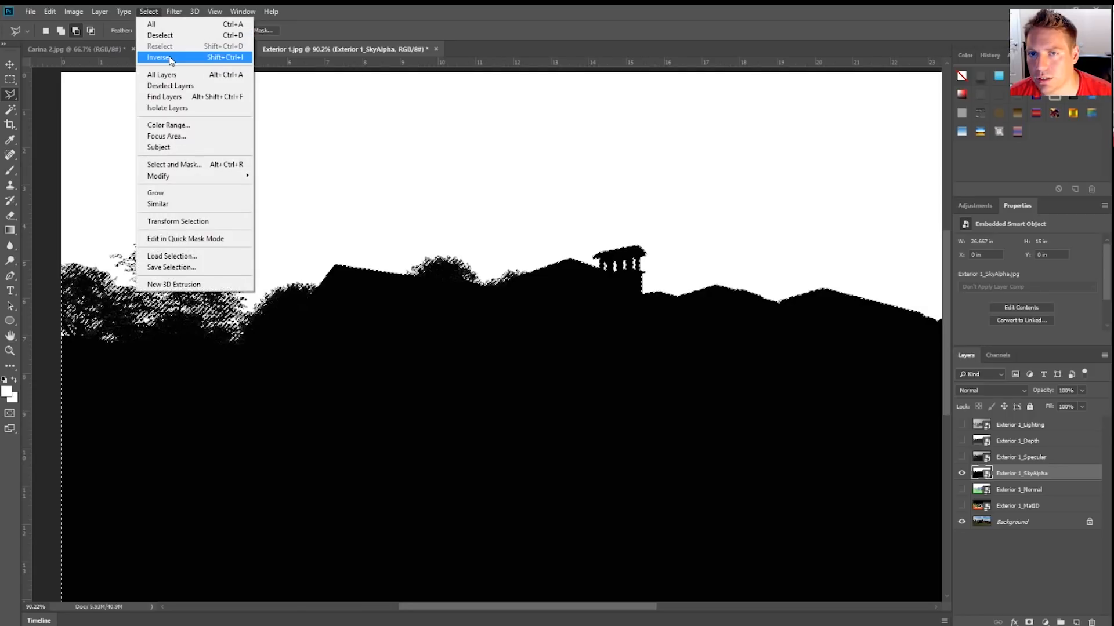
left_click(171, 58)
scroll(441, 241, "down", 3)
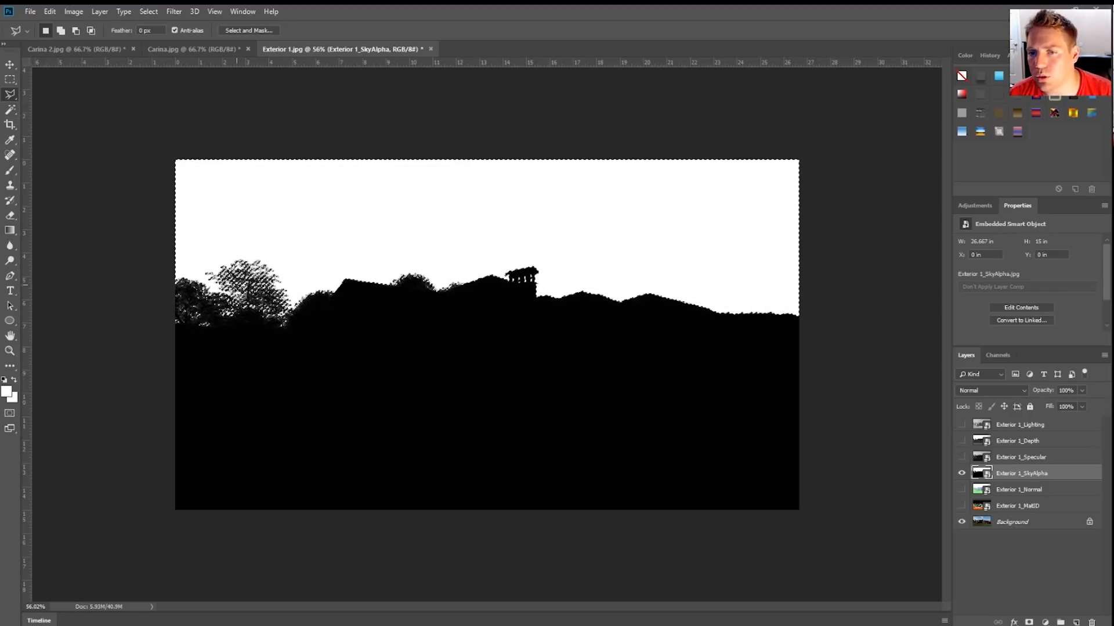
Examine the inverted sky selection around the tree foliage, roofs and the full upper part of the image.
scroll(306, 320, "up", 5)
scroll(145, 322, "up", 4)
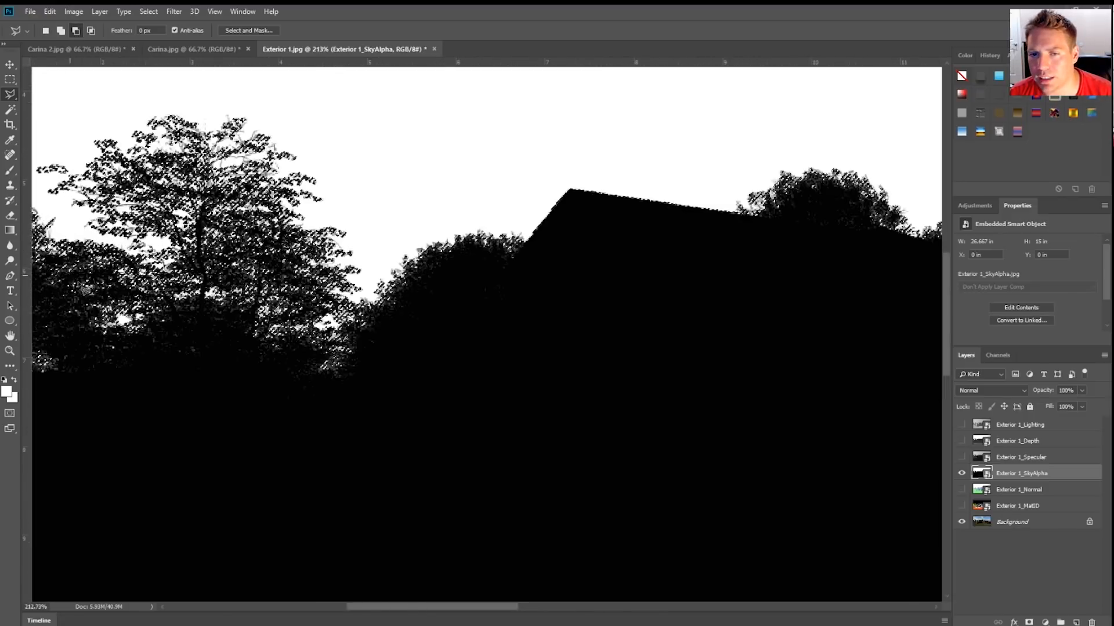
scroll(147, 320, "down", 6)
left_click(147, 11)
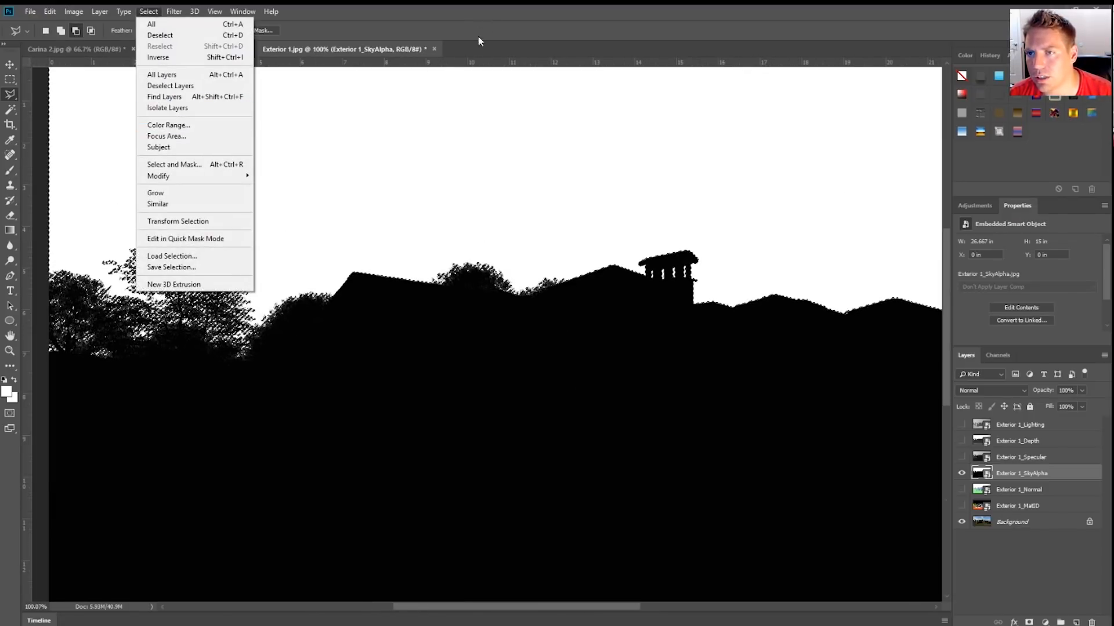
left_click(497, 40)
scroll(348, 243, "down", 5)
scroll(658, 256, "up", 1)
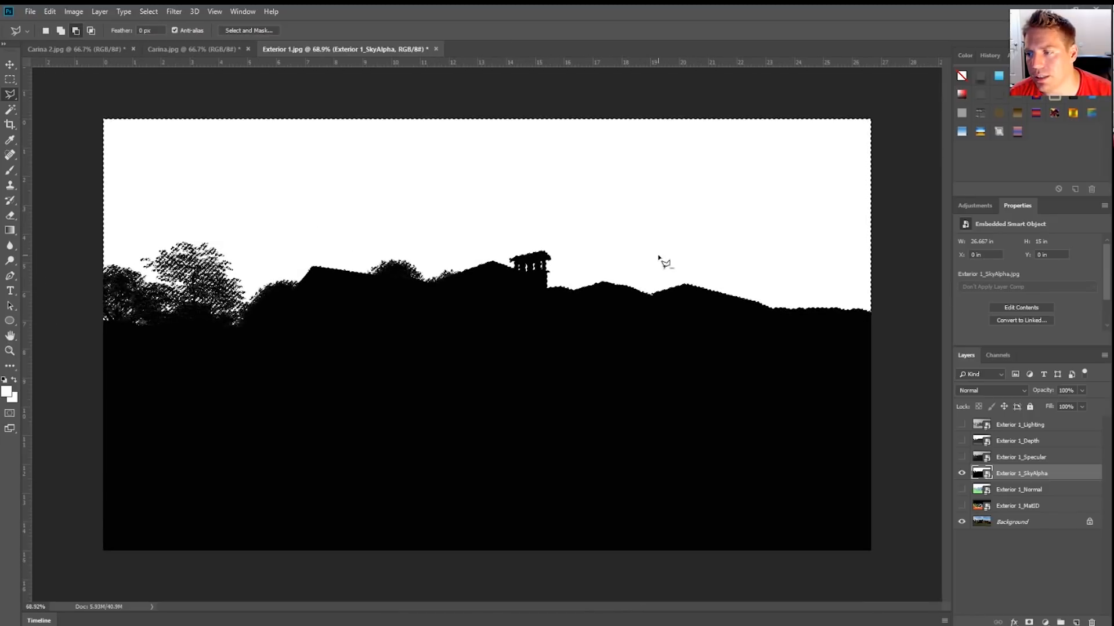
scroll(522, 248, "down", 2)
scroll(788, 281, "up", 2)
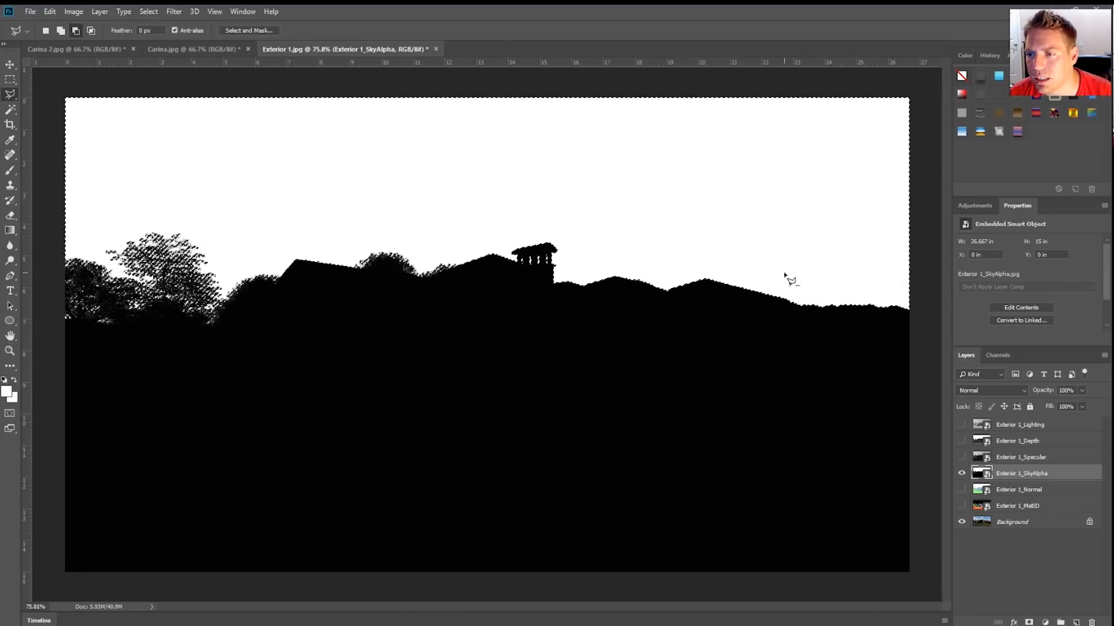
scroll(686, 224, "down", 2)
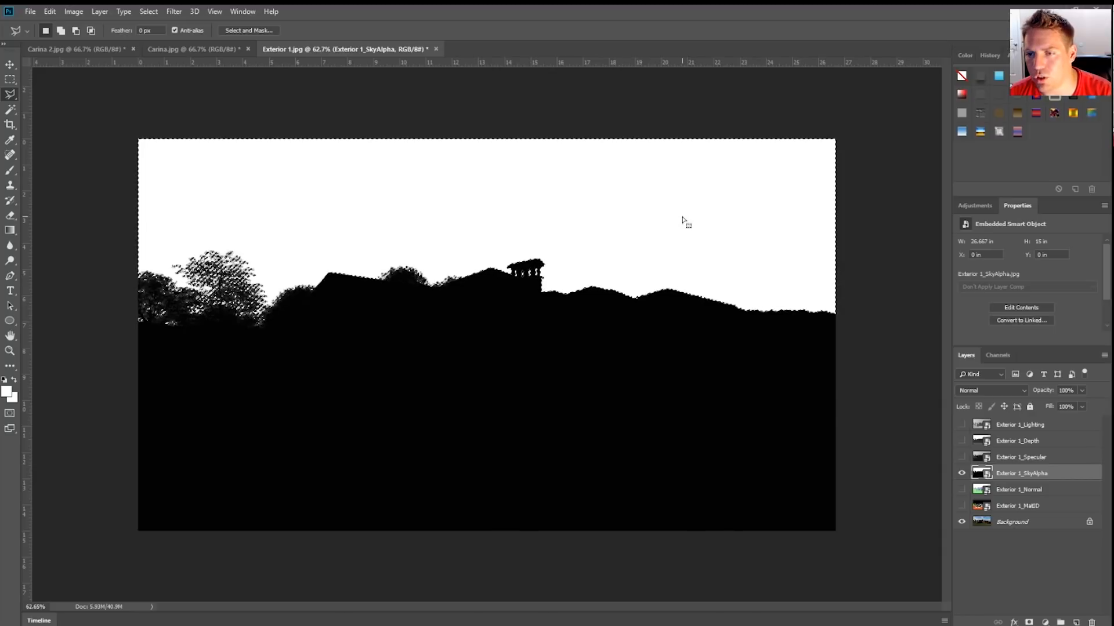
Rasterize the Exterior 1_SkyAlpha smart object by applying the Brush tool to it and accepting the conversion.
key("Delete")
left_click(527, 241)
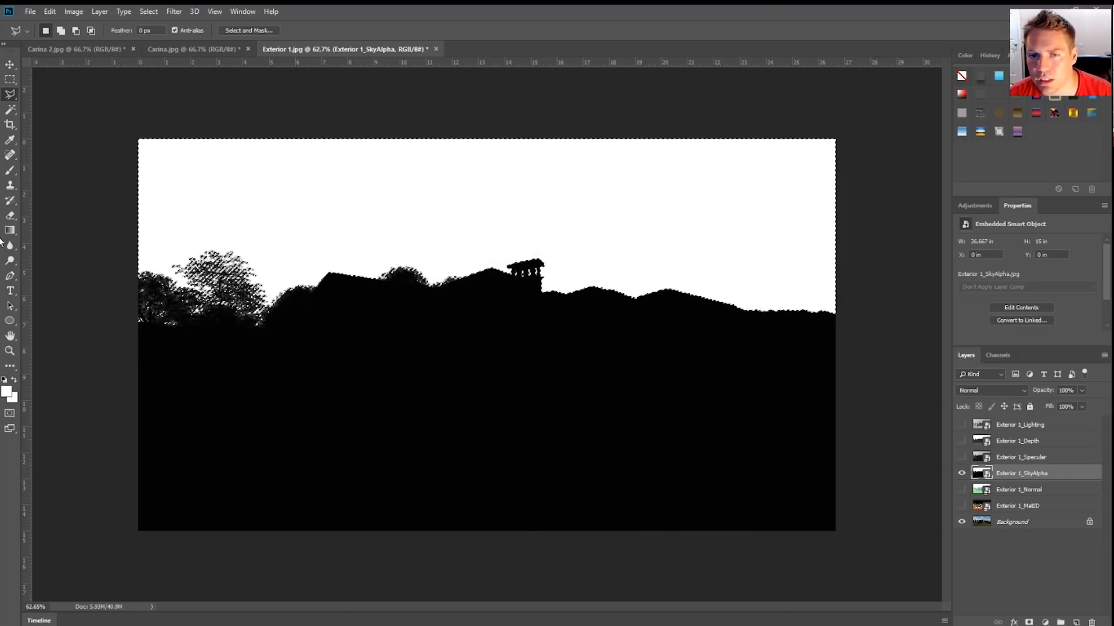
left_click(10, 170)
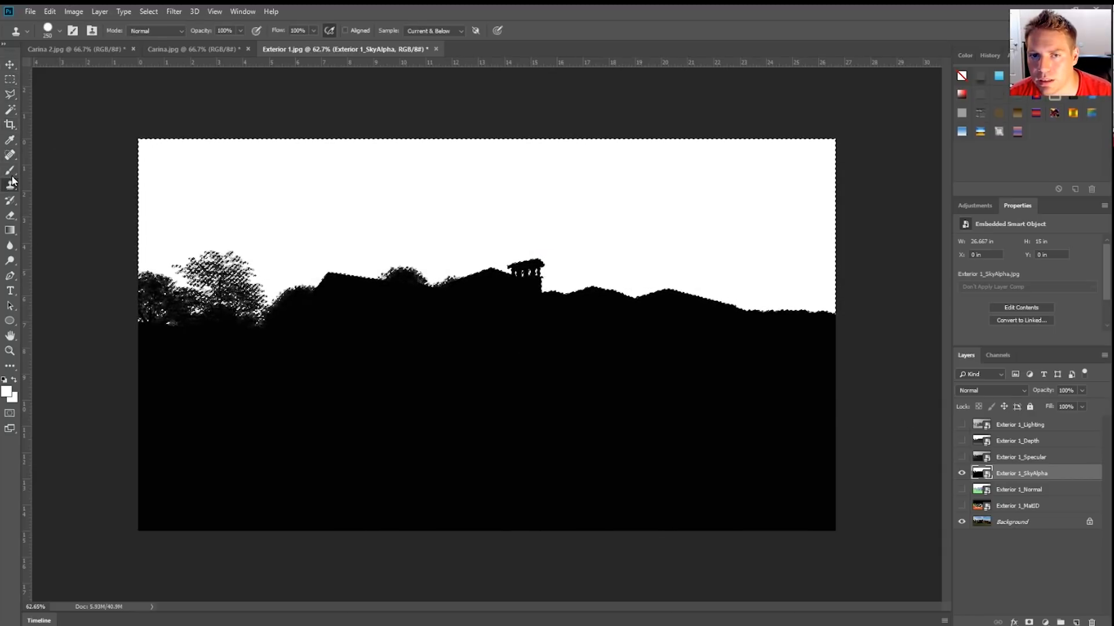
left_click(255, 197)
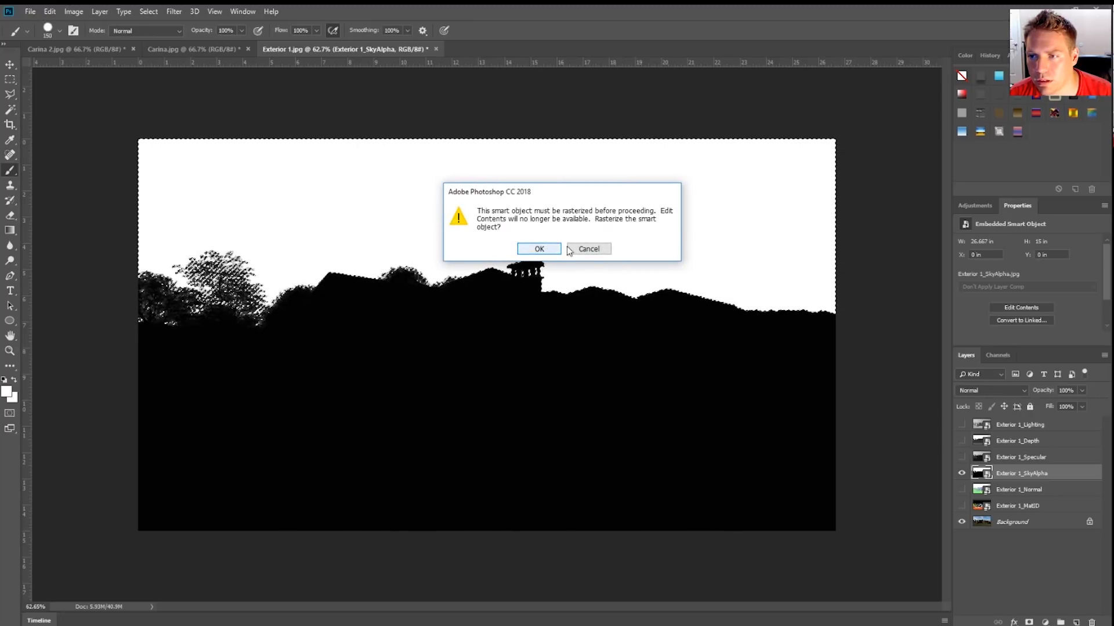
key("Escape")
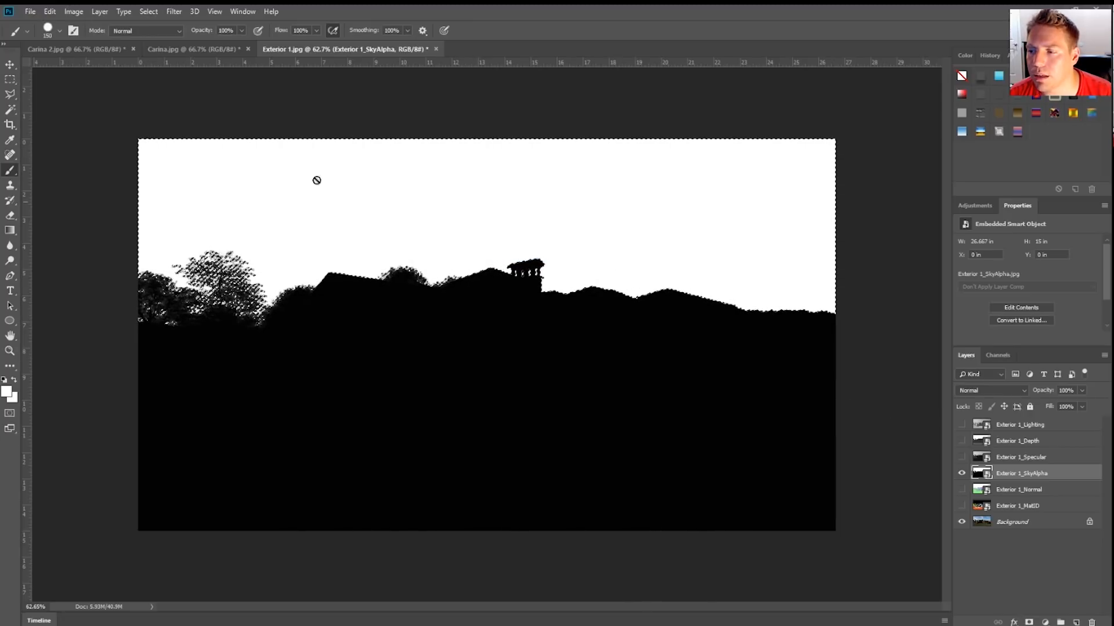
left_click(255, 203)
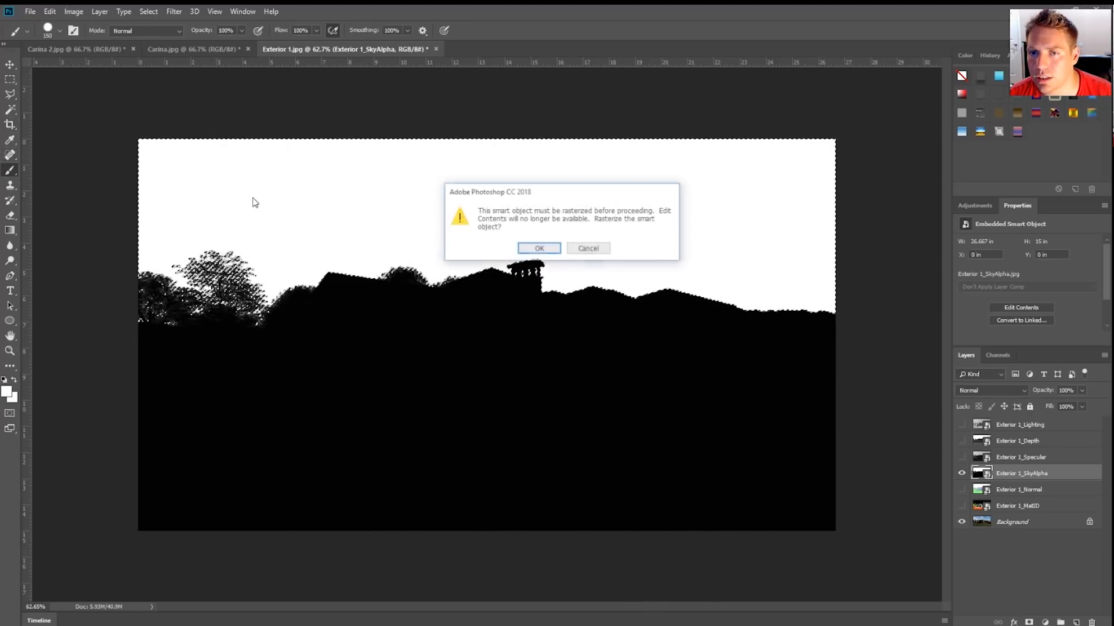
left_click(539, 248)
Delete the selected white sky from the Exterior 1_SkyAlpha layer and undo the deletion.
key("Delete")
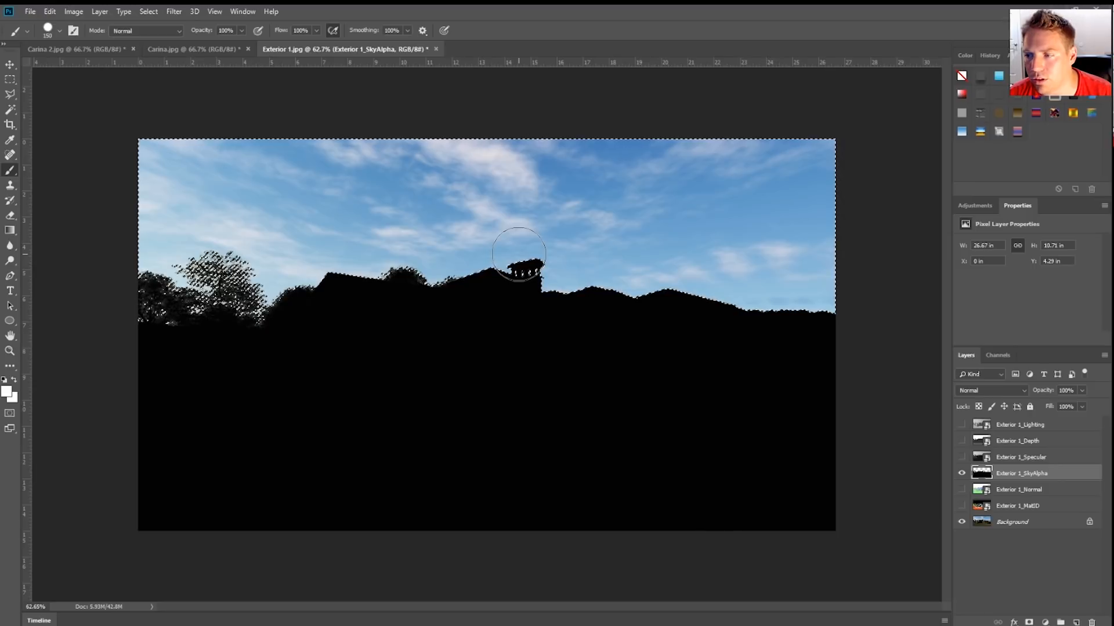
key("ctrl+z")
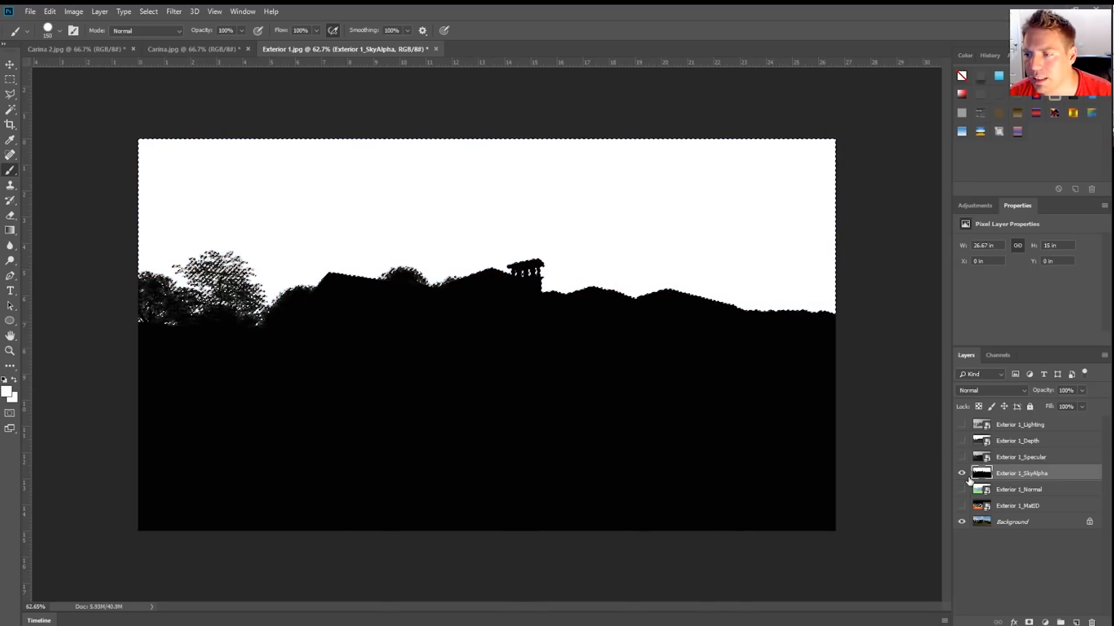
With the Exterior 1_SkyAlpha layer hidden, unlock the Background layer, delete its selected sky and clear the selection.
left_click(963, 474)
left_click(1081, 525)
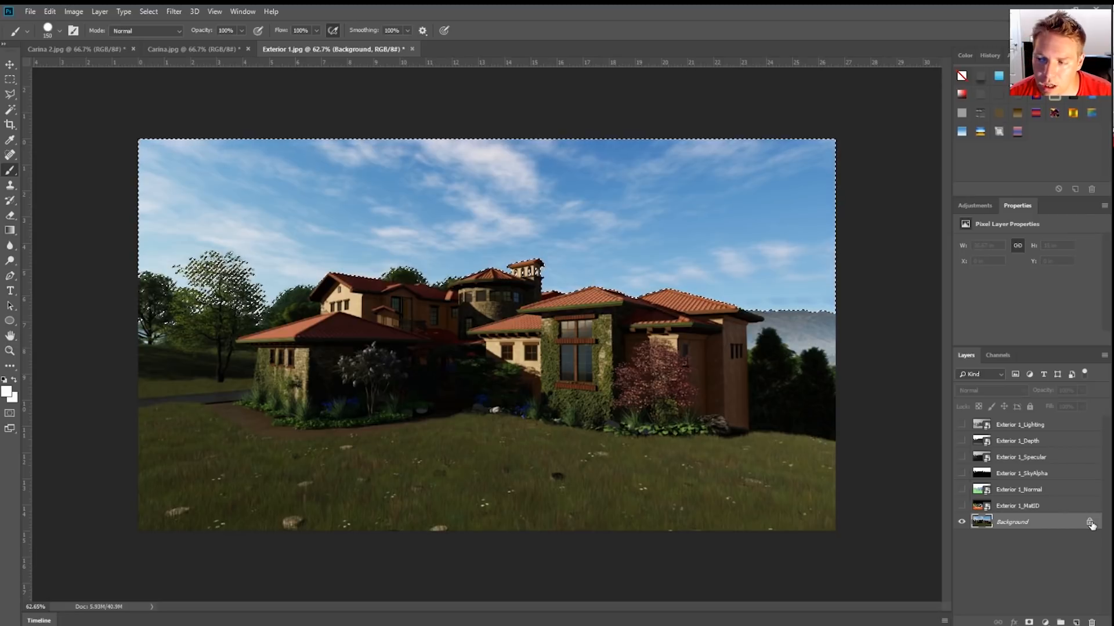
left_click(1090, 523)
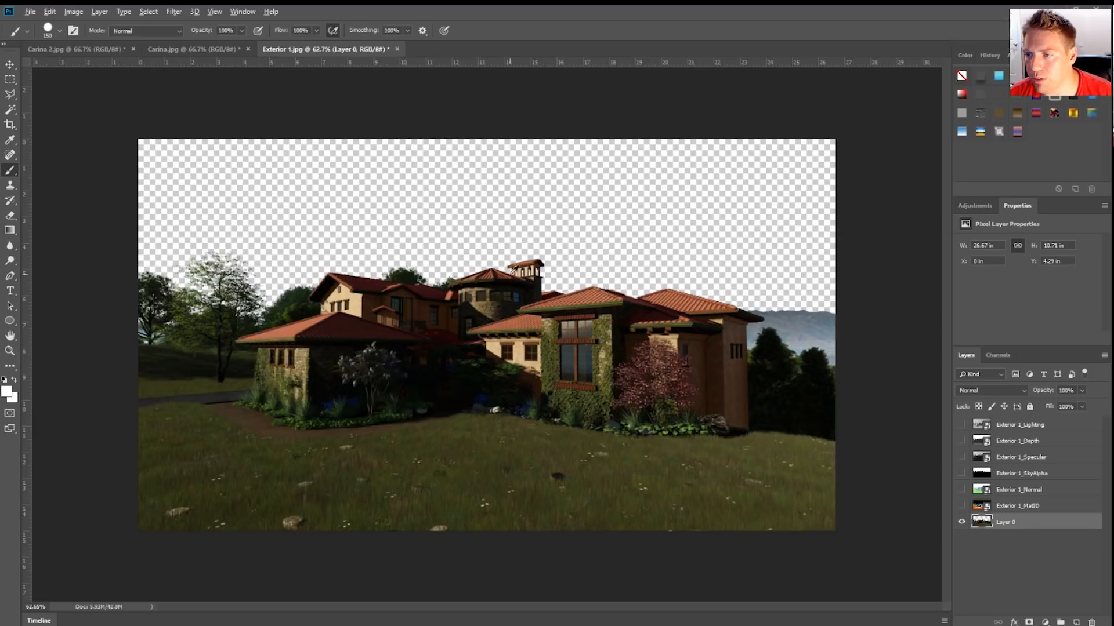
Examine the villa cut-out against the transparent sky, hiding Layer 0 and showing it again.
scroll(612, 194, "up", 5)
scroll(603, 188, "down", 5)
scroll(603, 247, "up", 2)
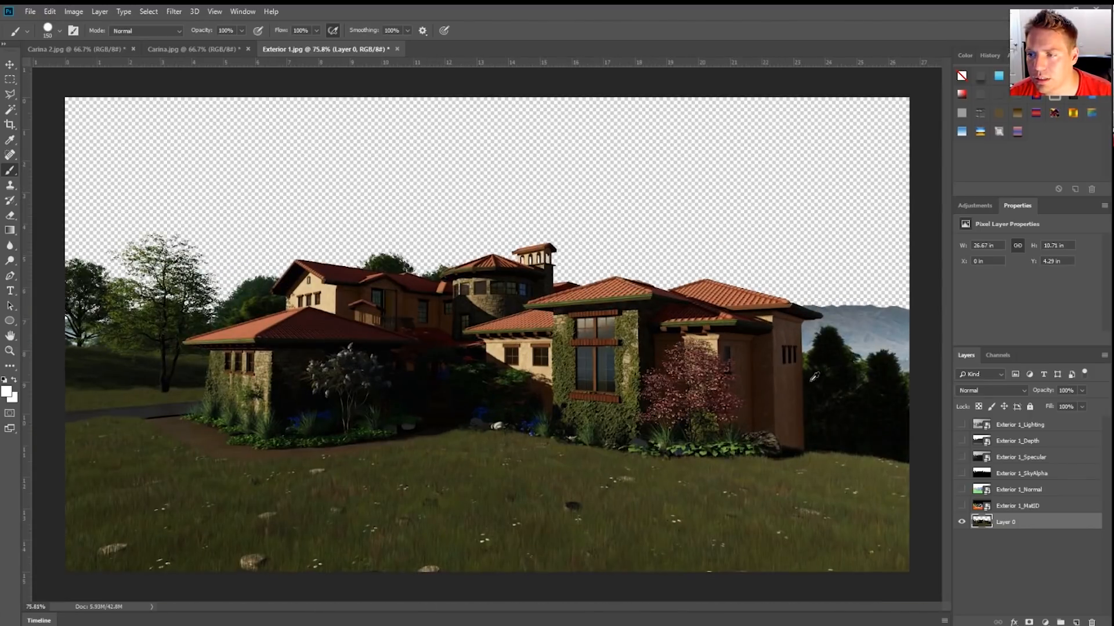
scroll(604, 247, "down", 1)
left_click(962, 523)
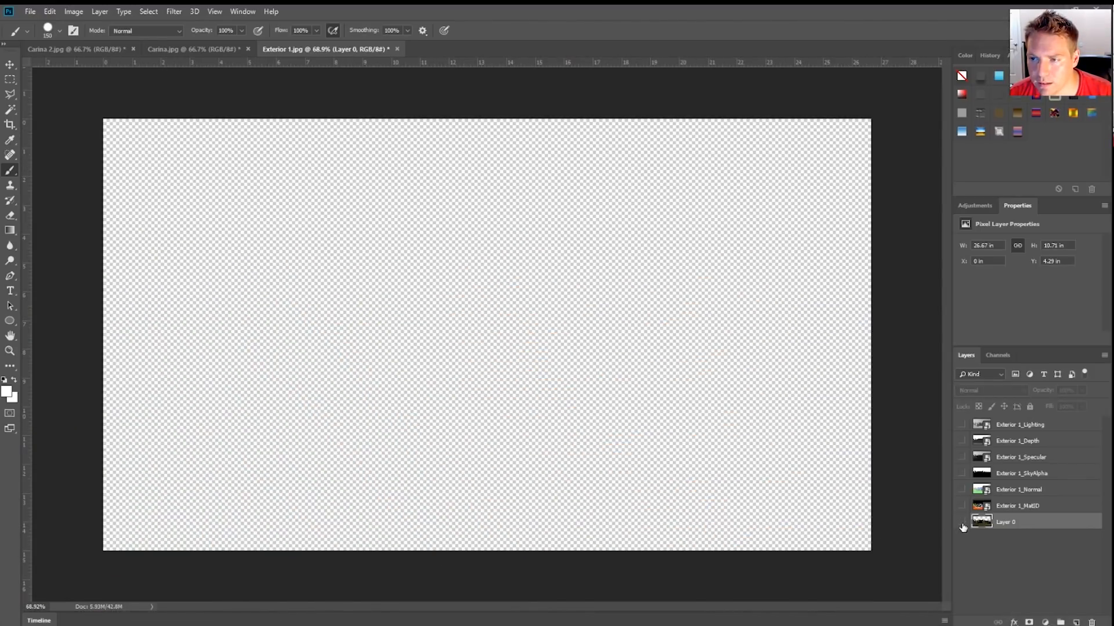
left_click(962, 523)
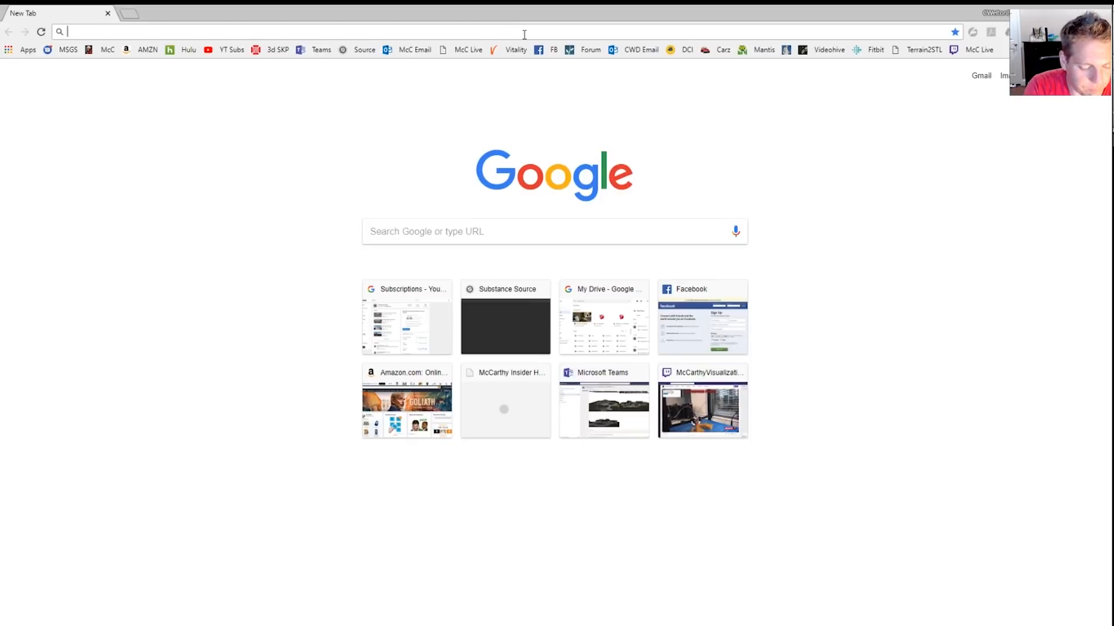
Switch to the web browser and search Google for "beautiful sky".
type("b")
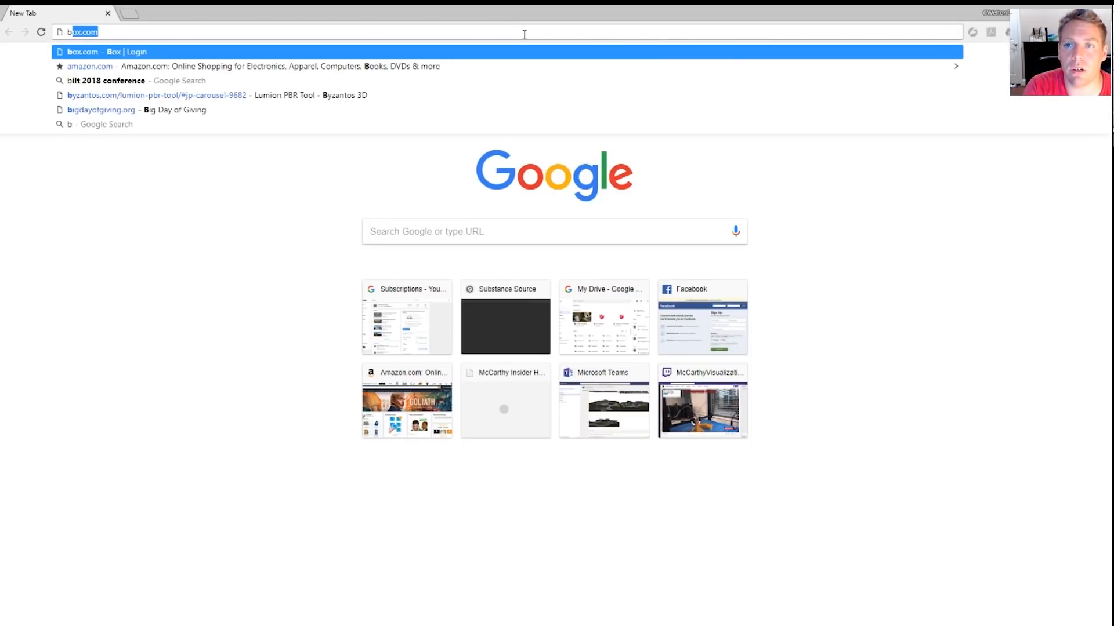
type("eau")
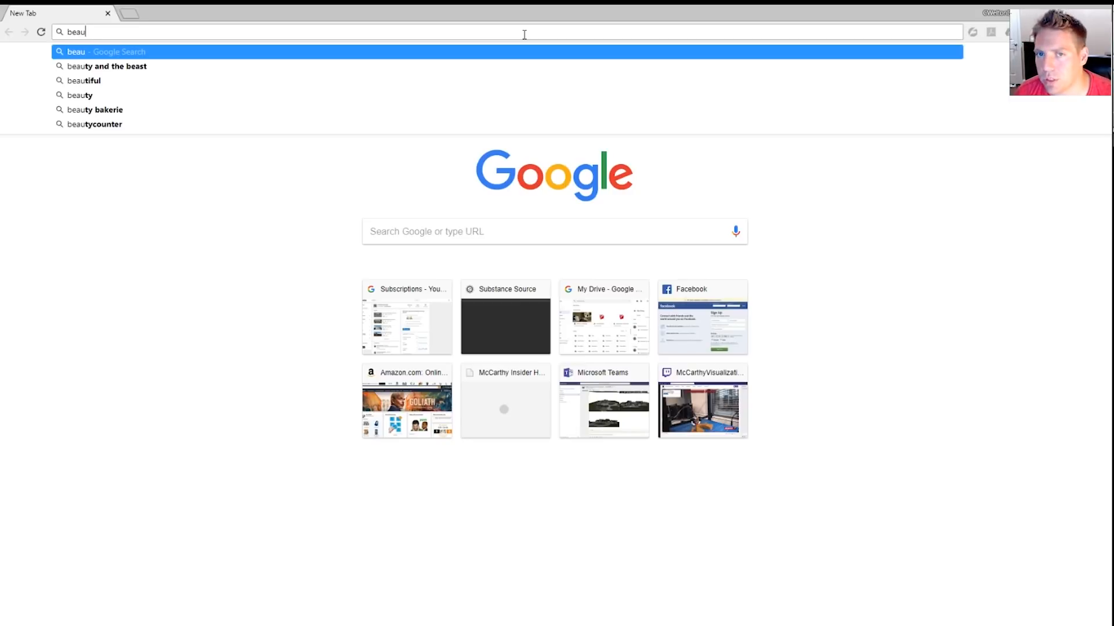
type("t")
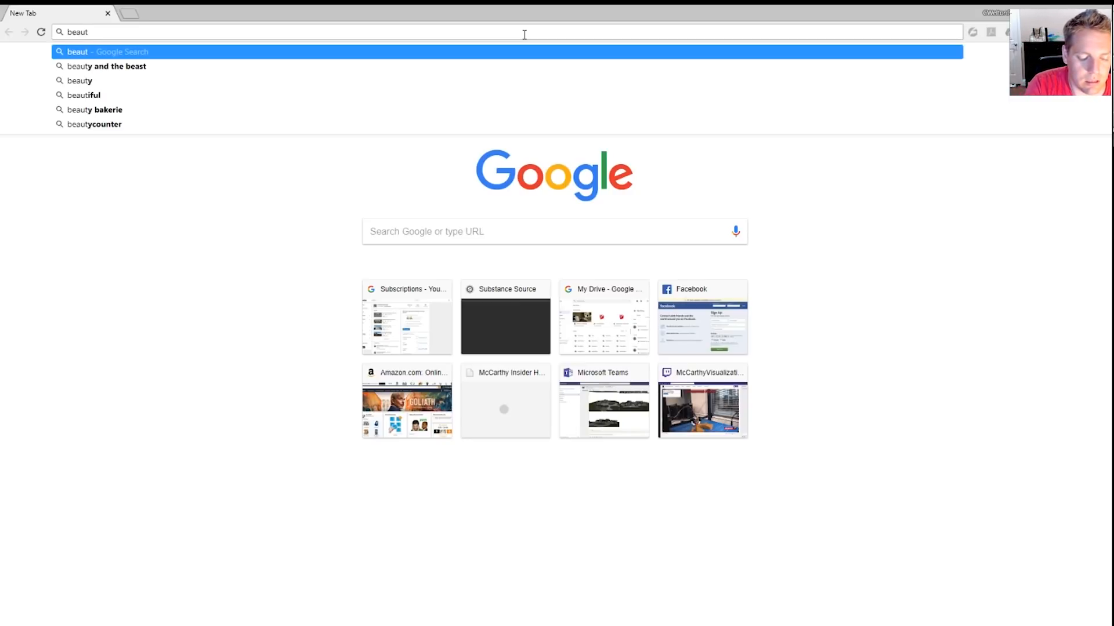
type("iful sk")
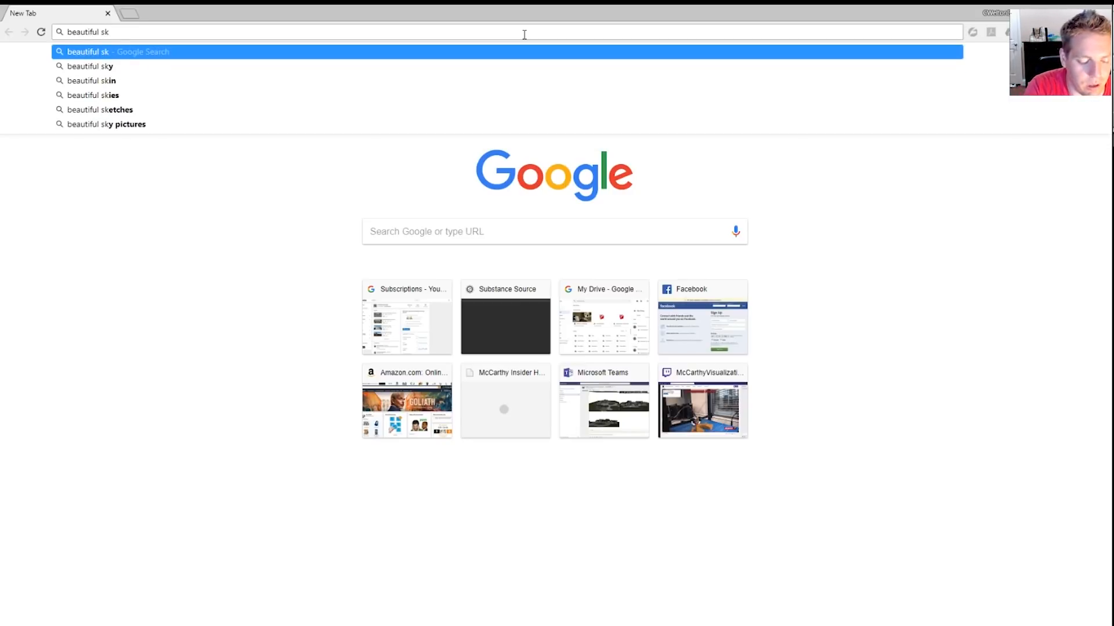
type("ie")
key("BackSpace")
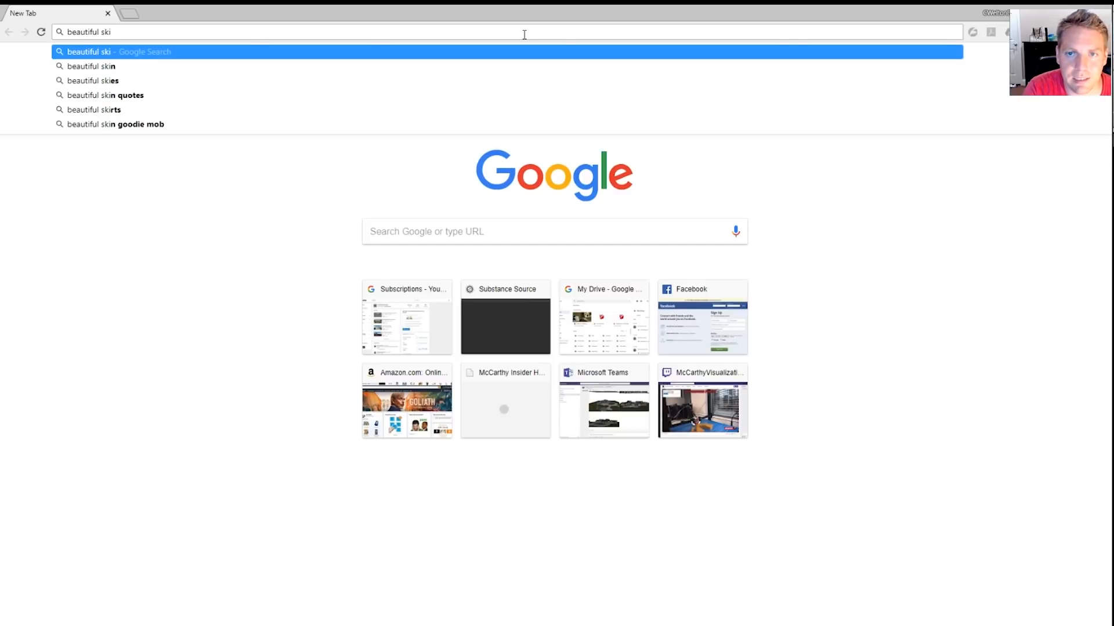
key("BackSpace")
type("y")
key("Return")
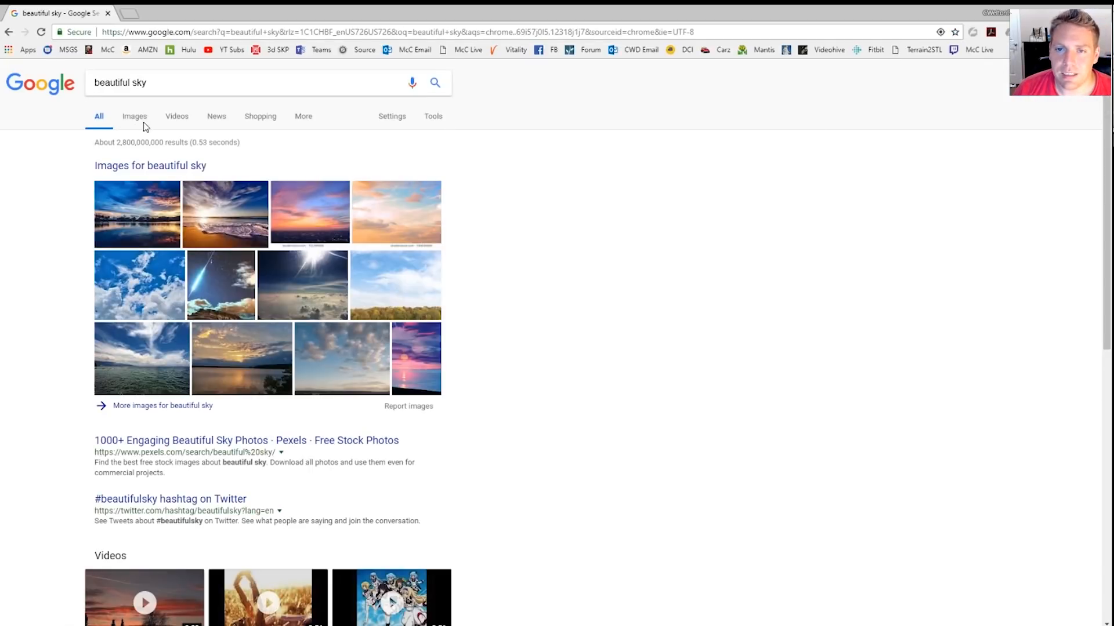
Show the image results for the sky search and limit them to sizes larger than 2 MP (1600×1200).
left_click(135, 116)
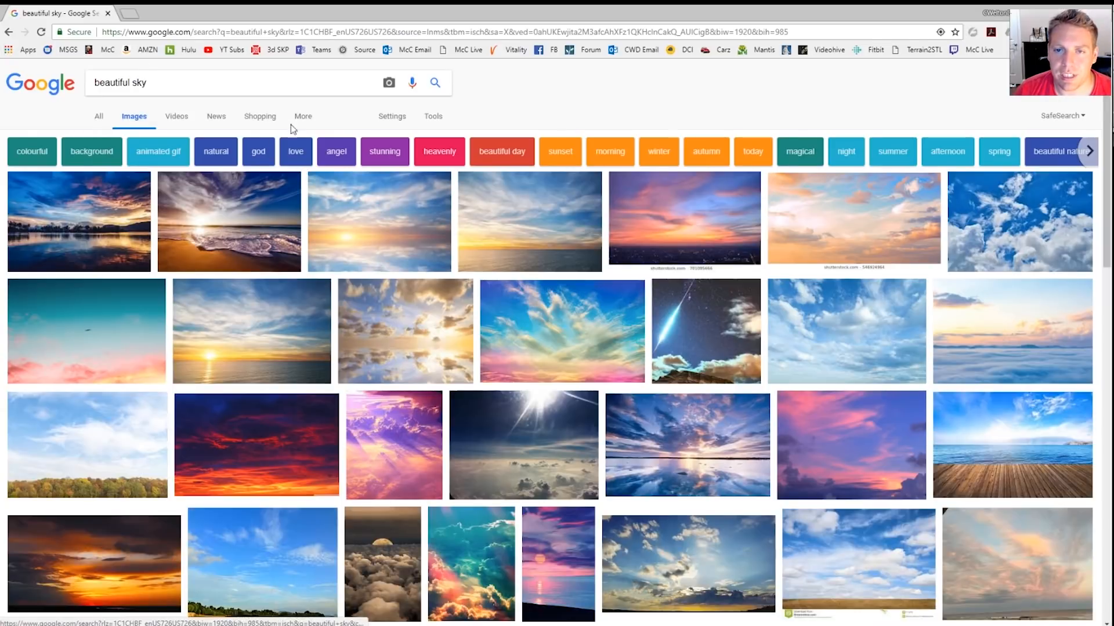
left_click(381, 129)
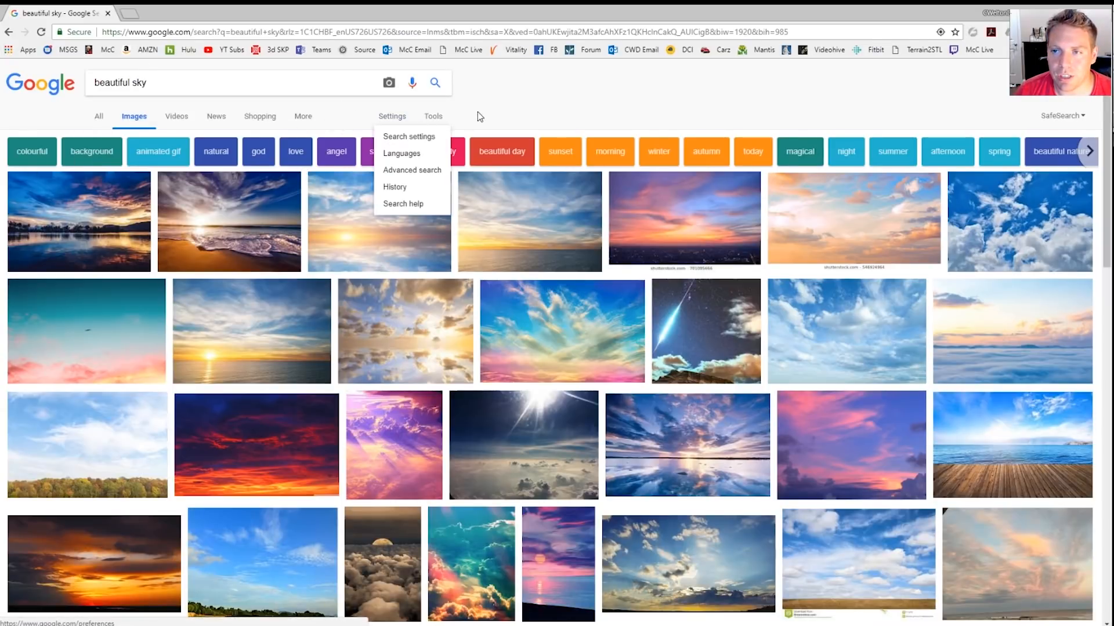
left_click(434, 116)
left_click(104, 136)
mouse_move(134, 223)
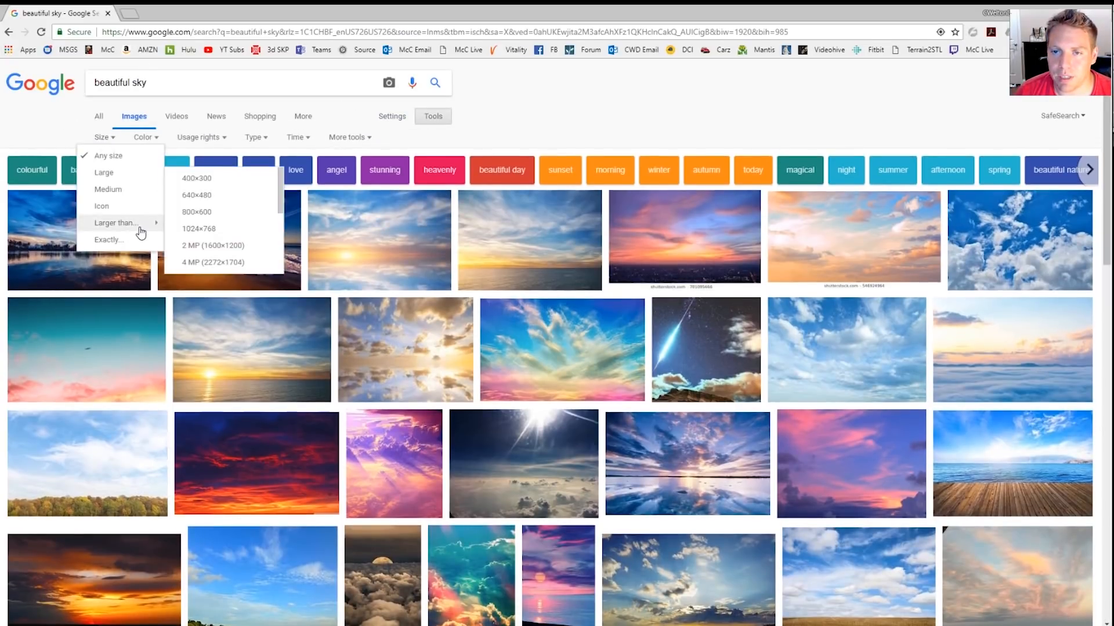
left_click(214, 247)
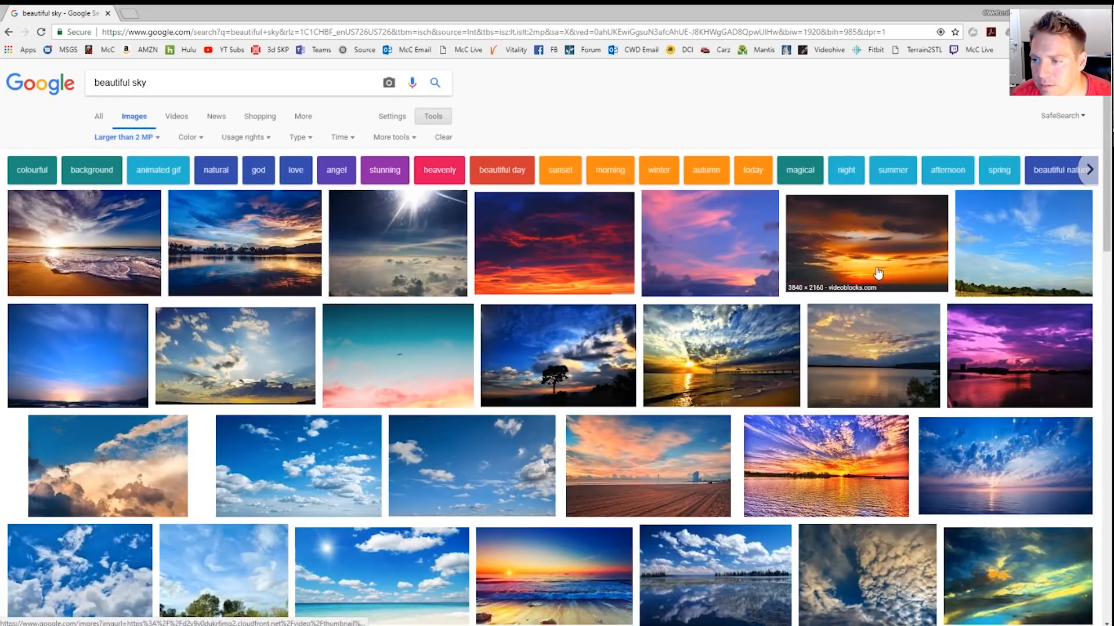
Return to Photoshop and undo both the deselection and the sky deletion on Layer 0.
left_click_drag(757, 12, 0, 276)
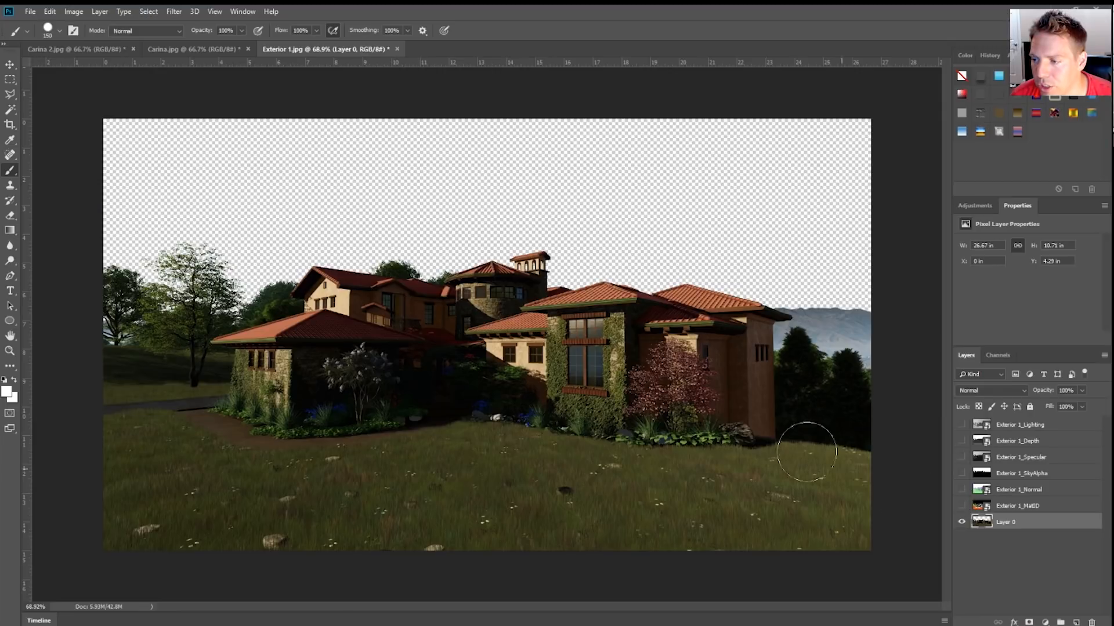
key("ctrl+alt+z")
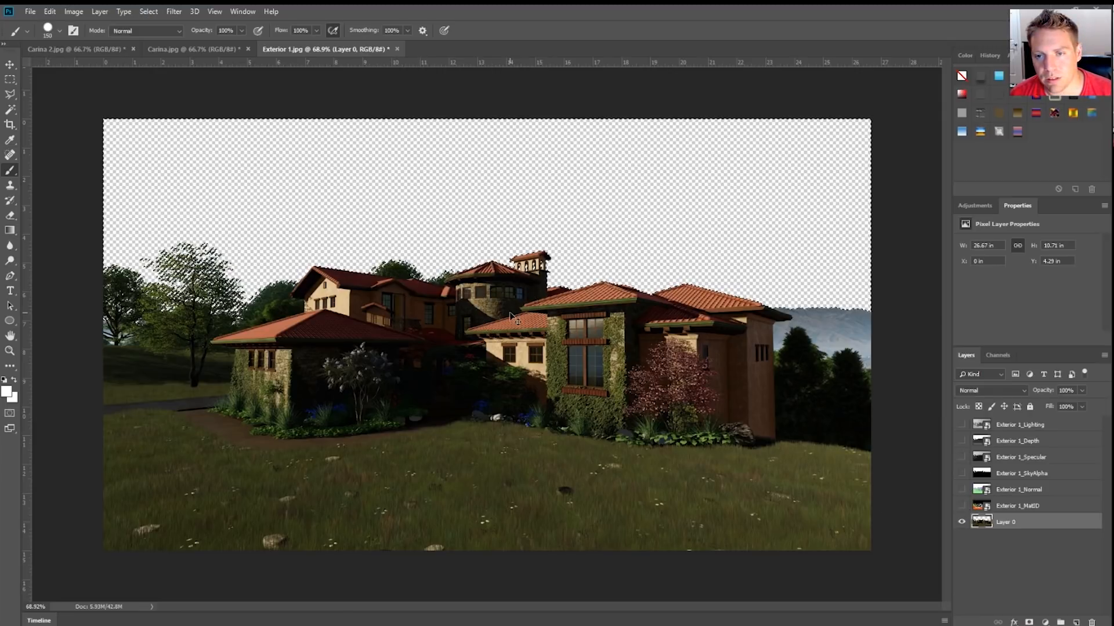
key("ctrl+alt+z")
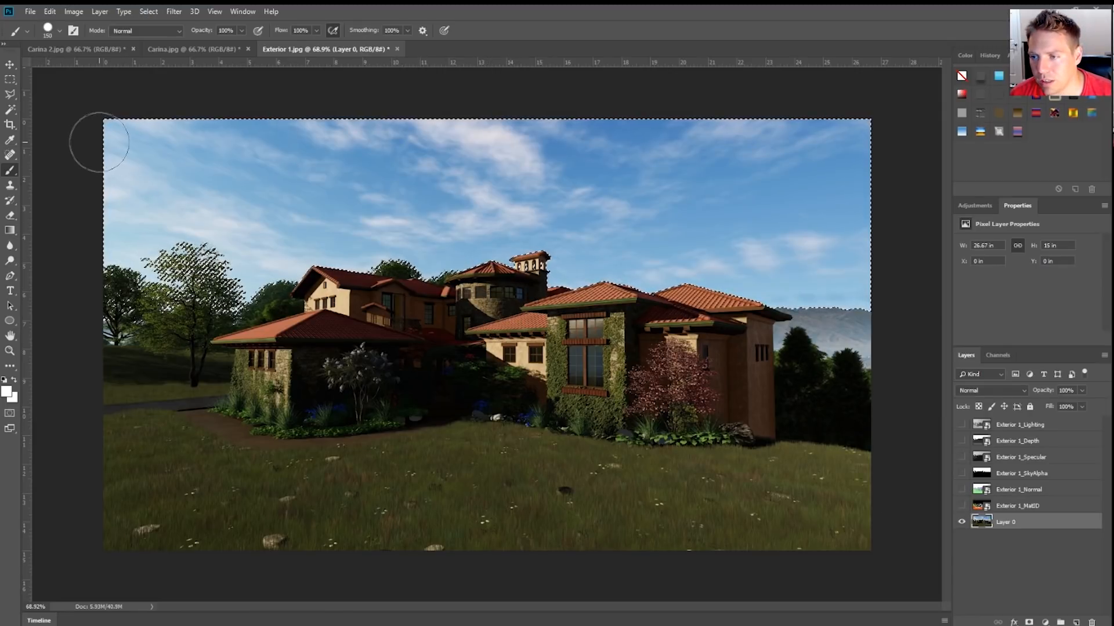
Delete the selected sky from Layer 0, try white brush strokes in the cleared area, undo them and clear the selection.
key("Delete")
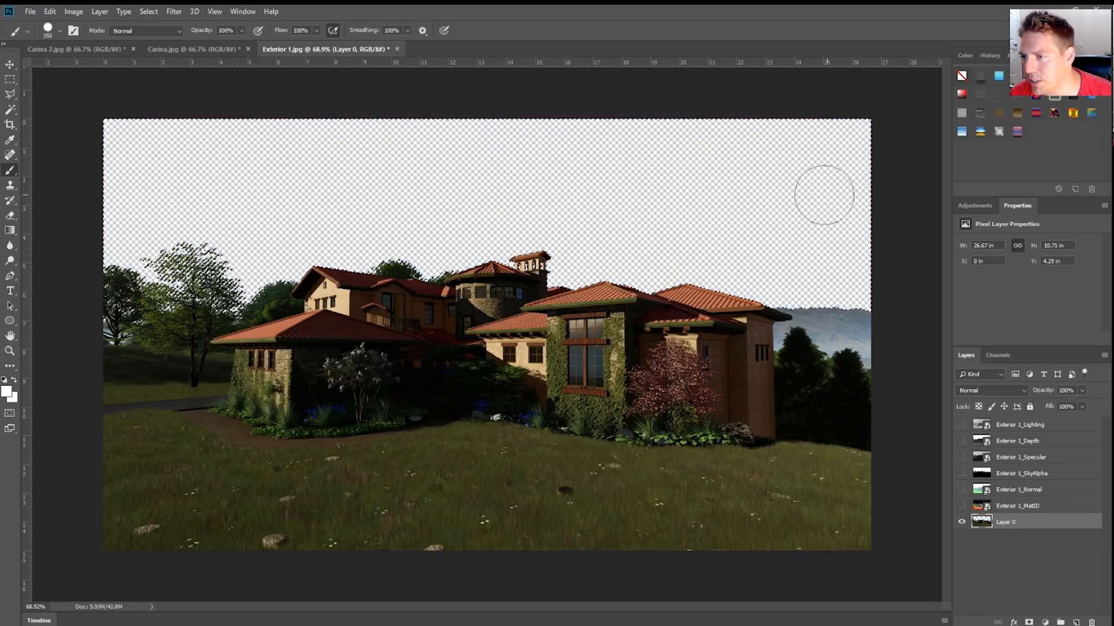
mouse_move(810, 192)
left_mouse_down()
mouse_move(835, 189)
mouse_move(643, 271)
left_mouse_up()
left_click_drag(705, 156, 544, 198)
key("ctrl+z")
key("ctrl+z")
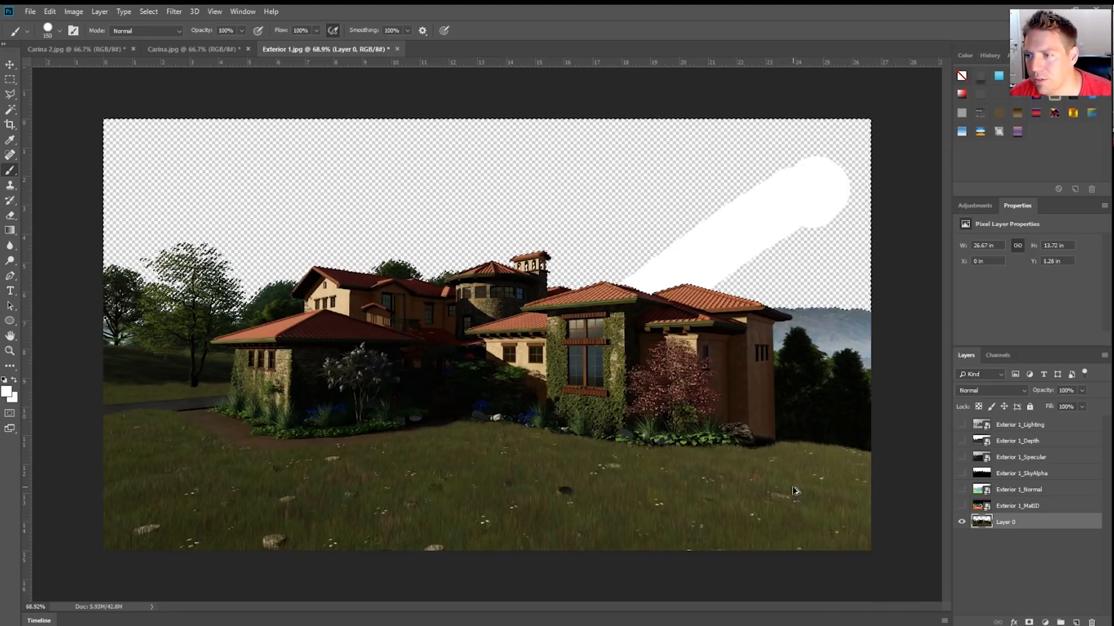
key("ctrl+z")
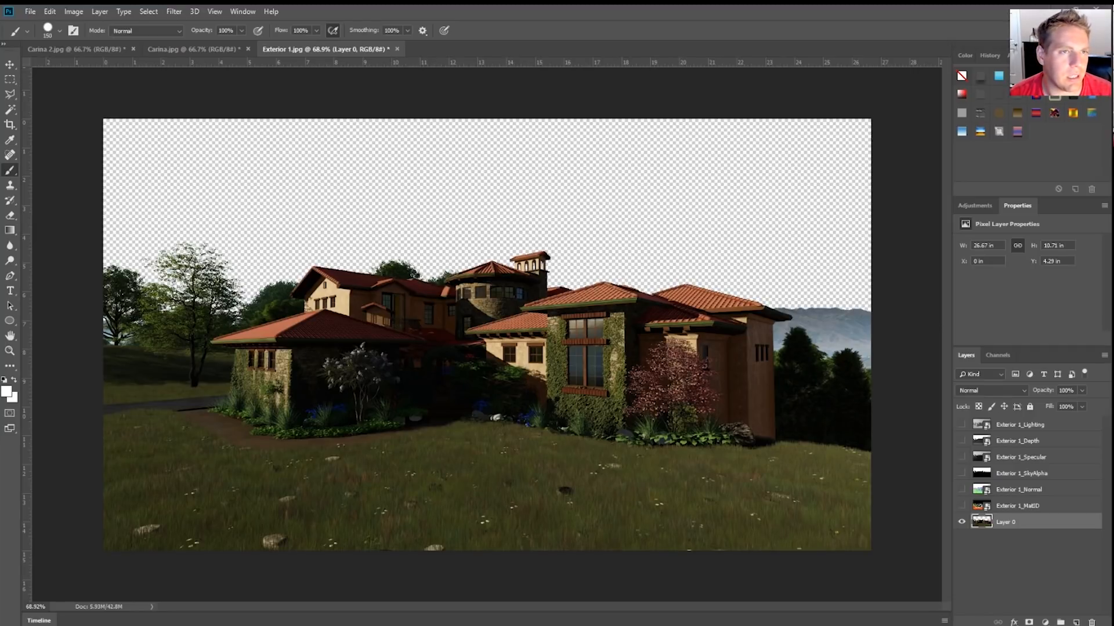
Switch to the web browser and open the 5760 × 3544 blue sky with scattered clouds from the image results at full size.
left_click_drag(0, 293, 522, 7)
scroll(514, 235, "down", 4)
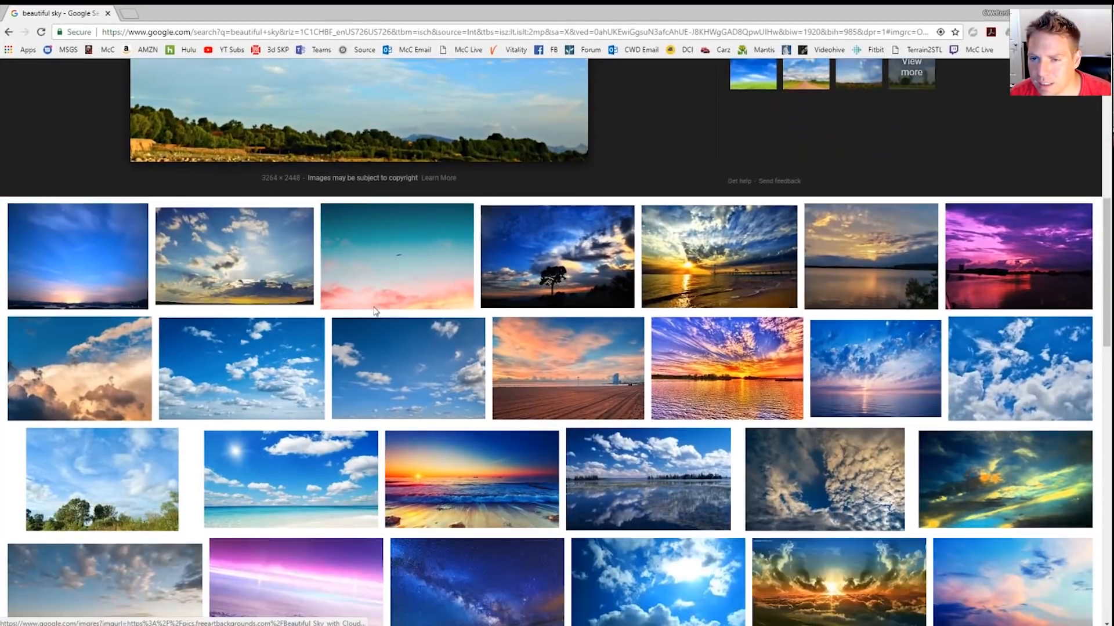
scroll(256, 261, "down", 2)
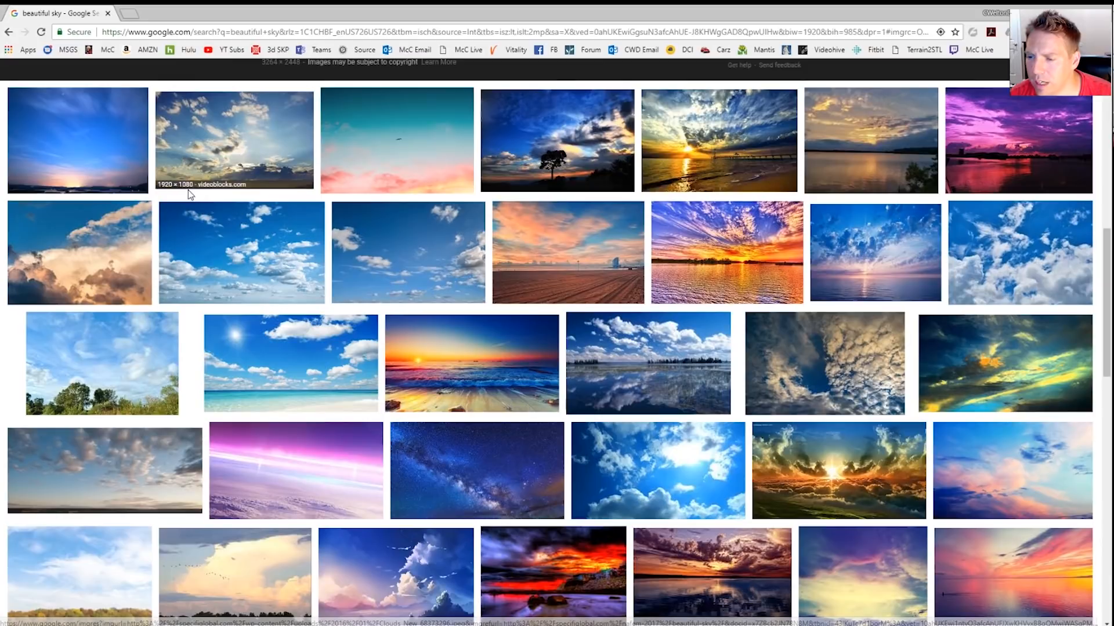
left_click(173, 256)
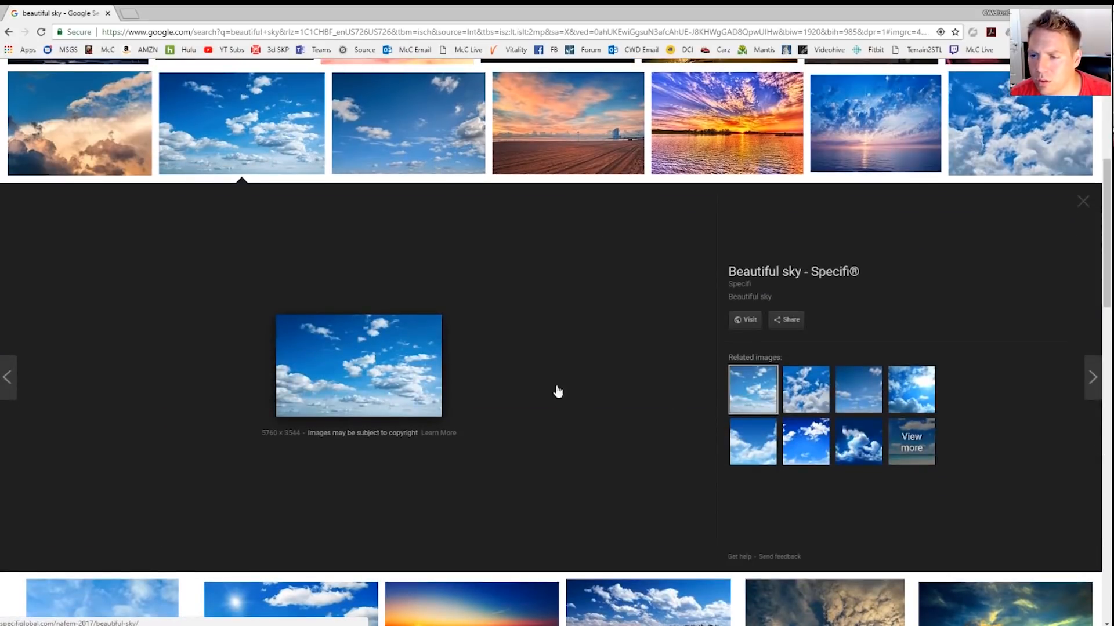
left_click(749, 323)
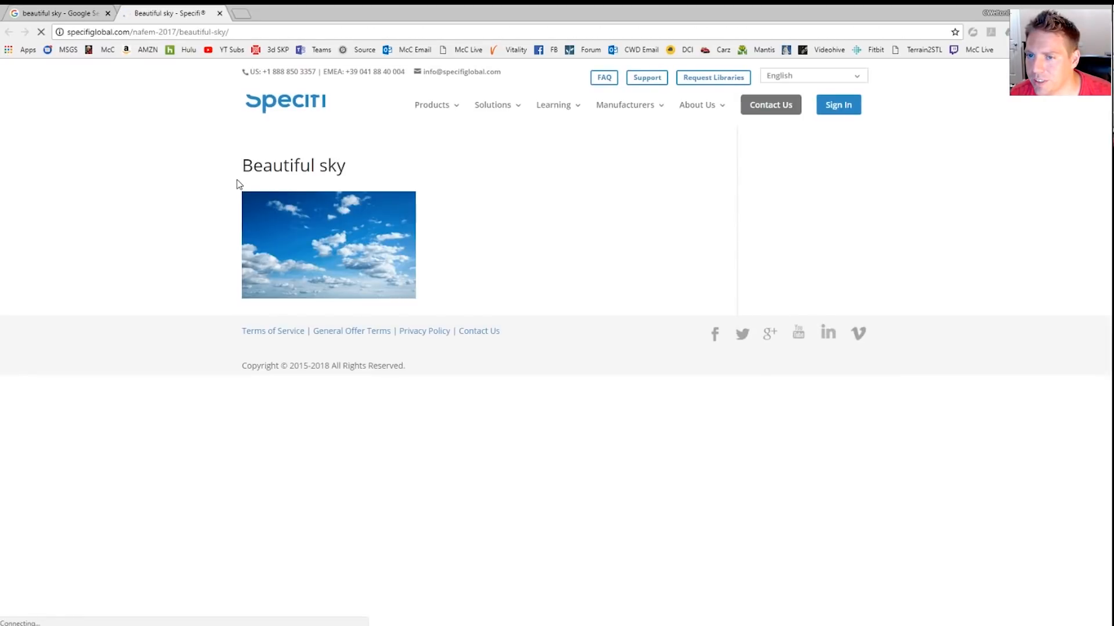
left_click(334, 262)
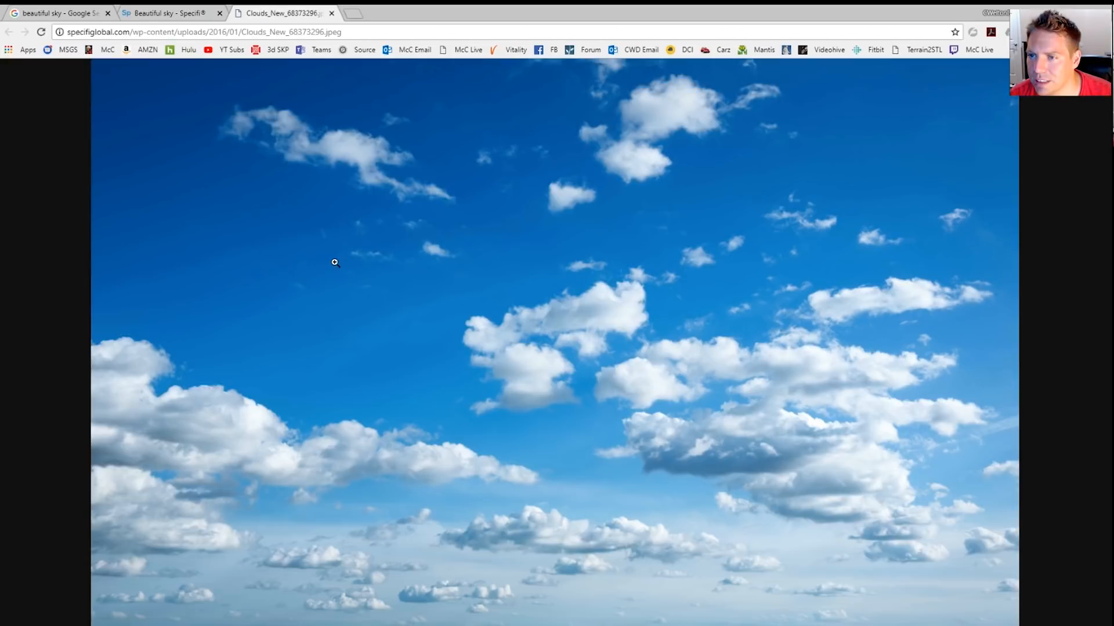
Save the full-size cloud image as a JPEG named Sky in the Post folder on the Desktop.
right_click(608, 265)
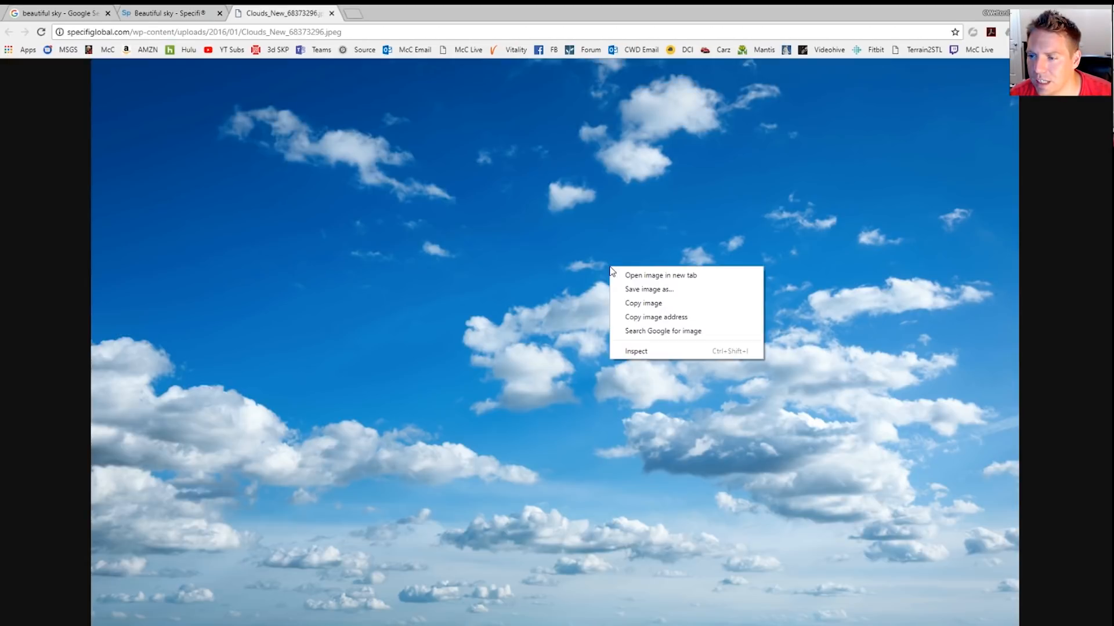
left_click(663, 282)
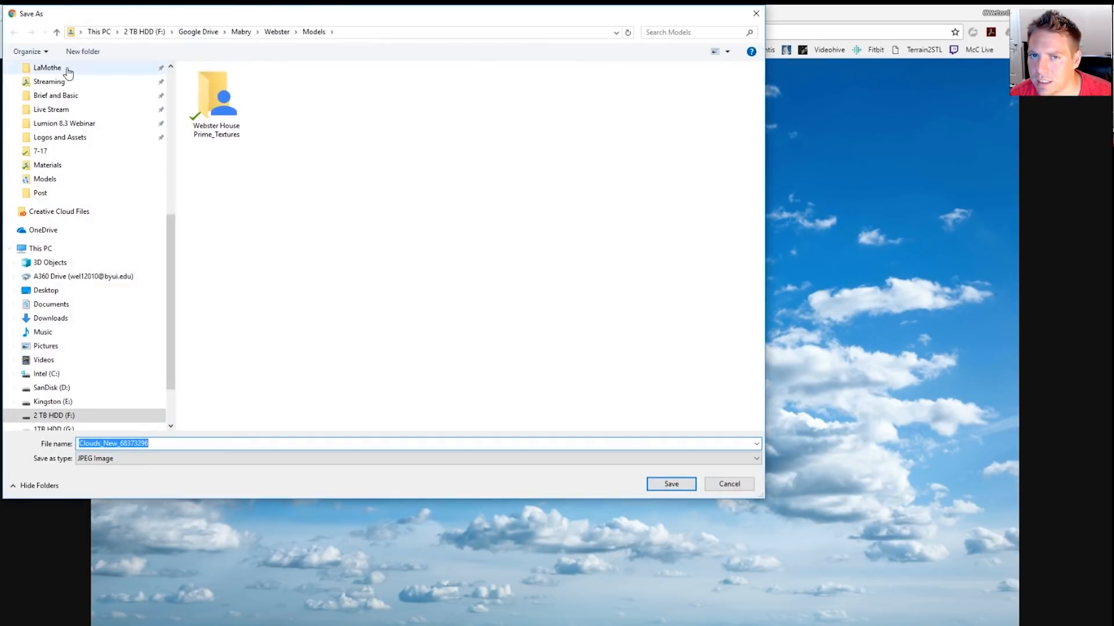
left_click(58, 296)
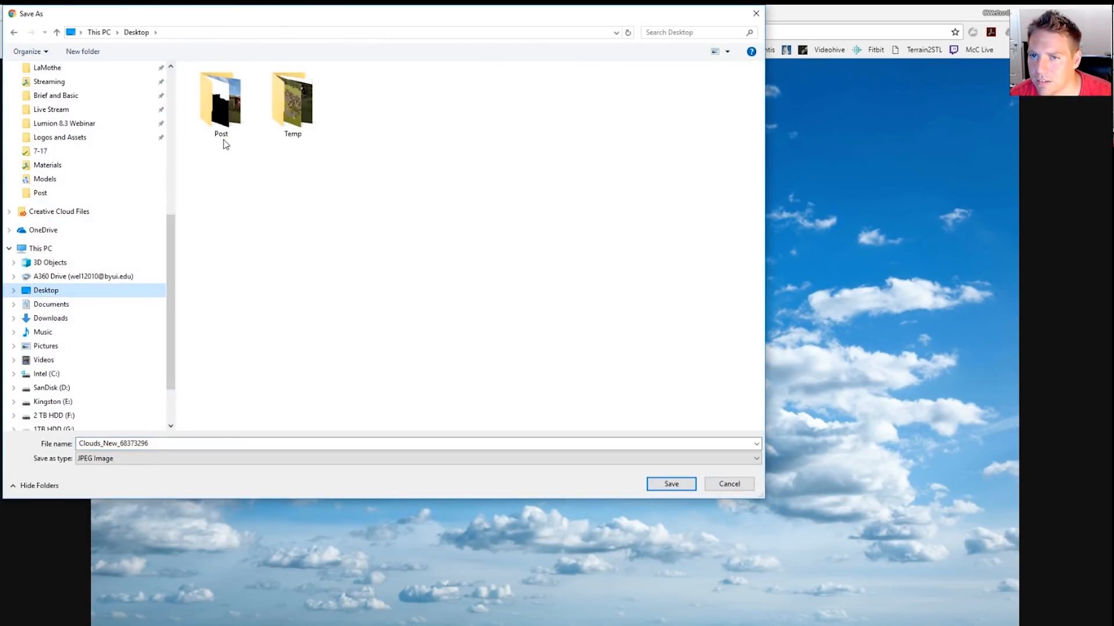
double_click(221, 103)
type("Sk")
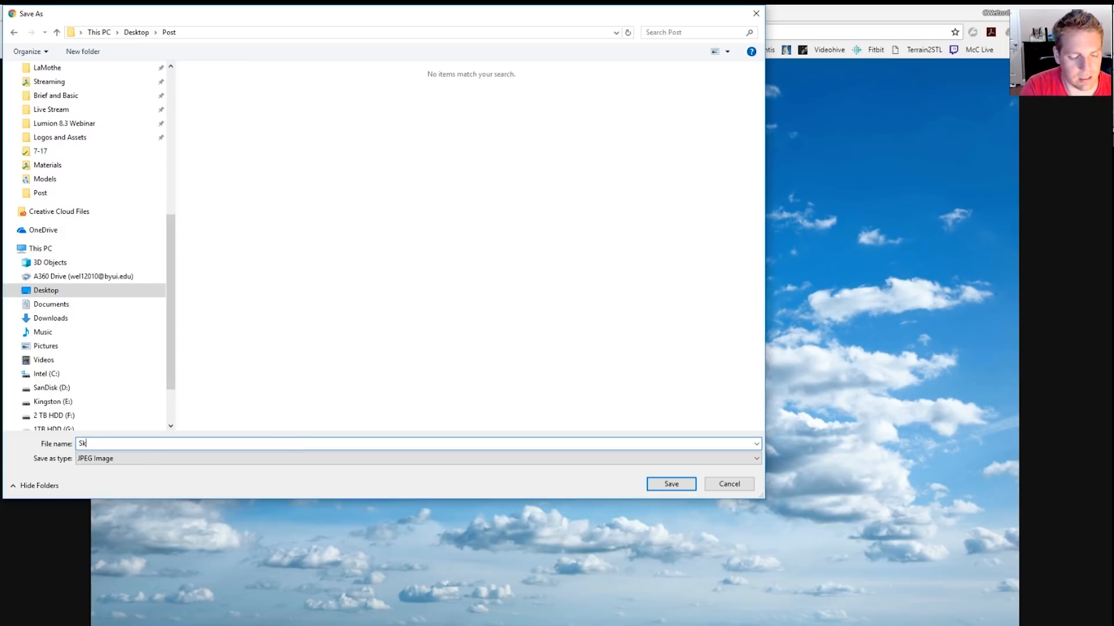
type("y")
key("Return")
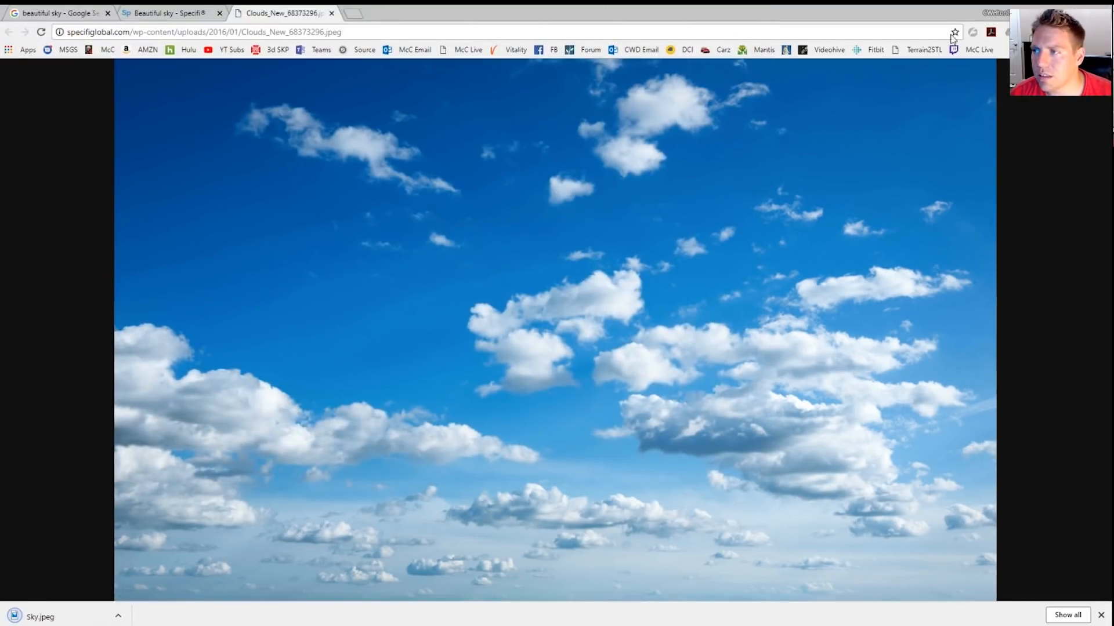
Switch to Photoshop, place Sky.jpeg in Exterior 1.jpg above Layer 0, and align it with the canvas's upper-left corner.
double_click(922, 21)
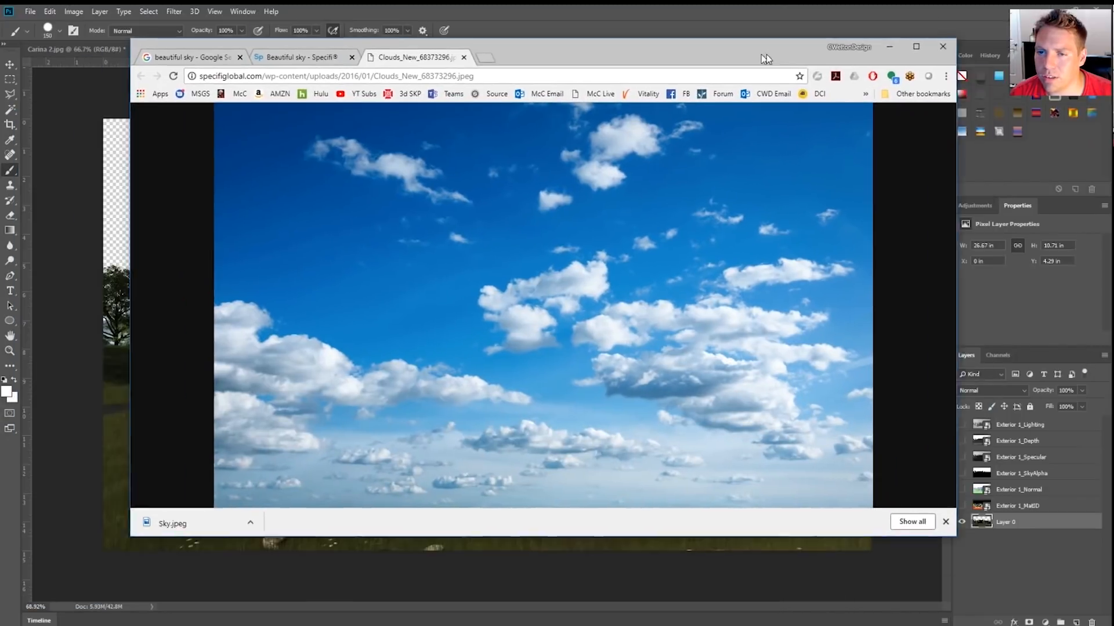
left_click_drag(194, 525, 129, 404)
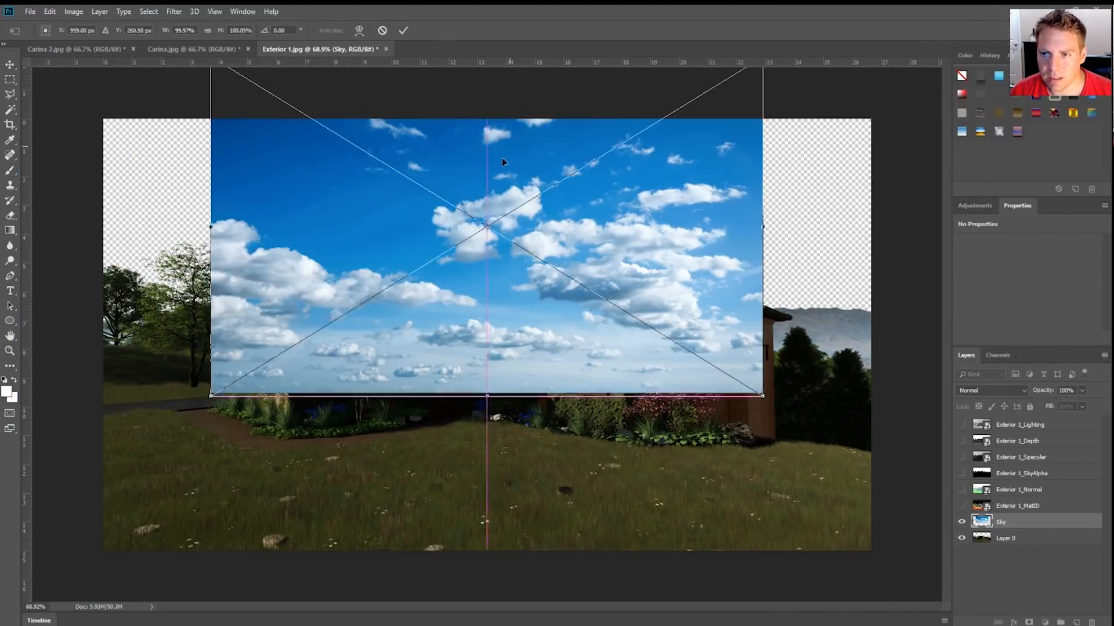
scroll(405, 232, "down", 2)
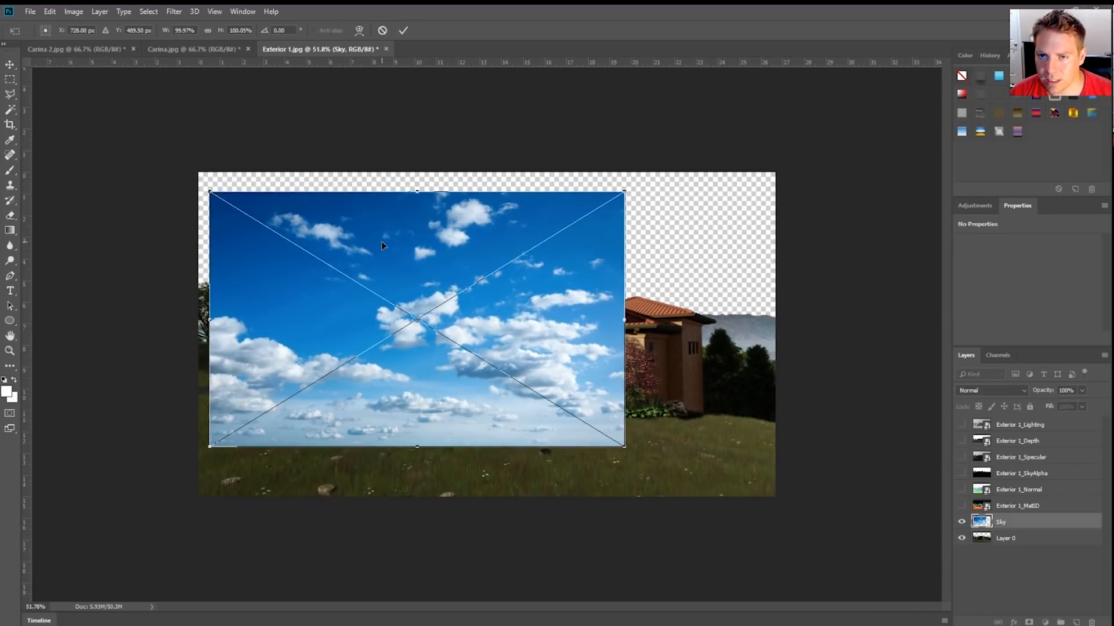
left_click_drag(381, 244, 339, 213)
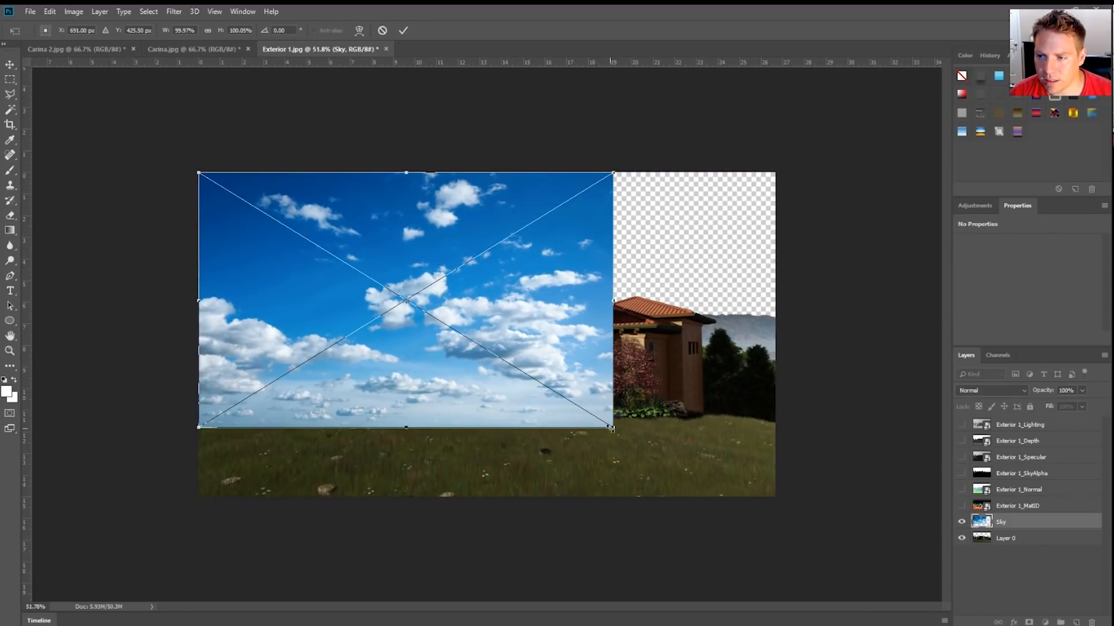
Scale the placed sky to about 139% to span the canvas width and move it up over the villa's sky area.
left_click_drag(611, 428, 777, 492)
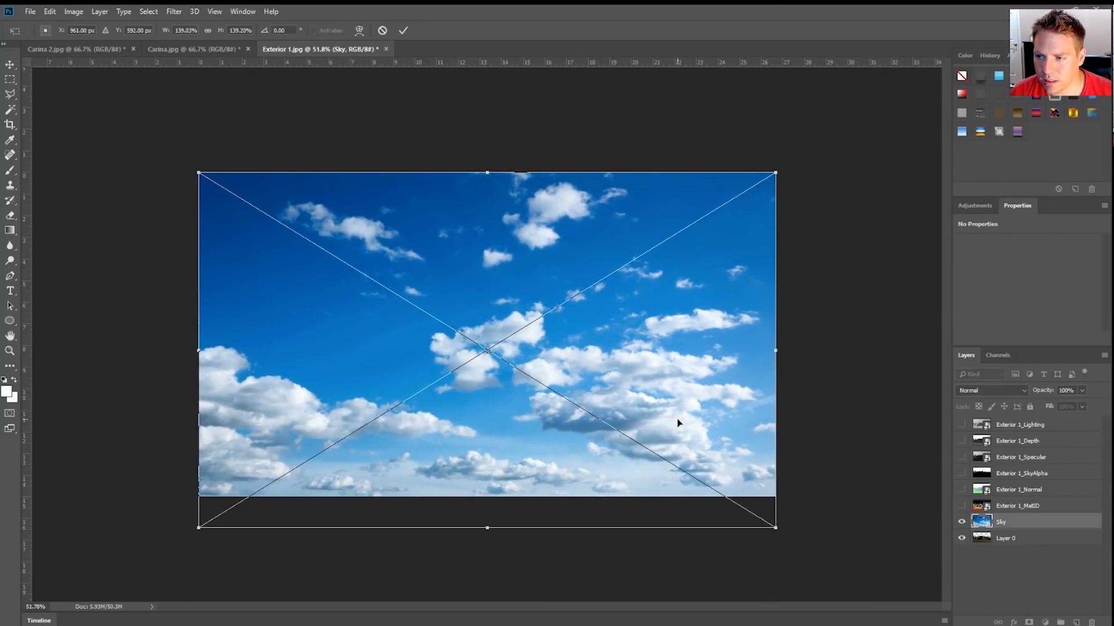
mouse_move(679, 423)
left_mouse_down()
mouse_move(666, 156)
mouse_move(672, 241)
left_mouse_up()
key("b")
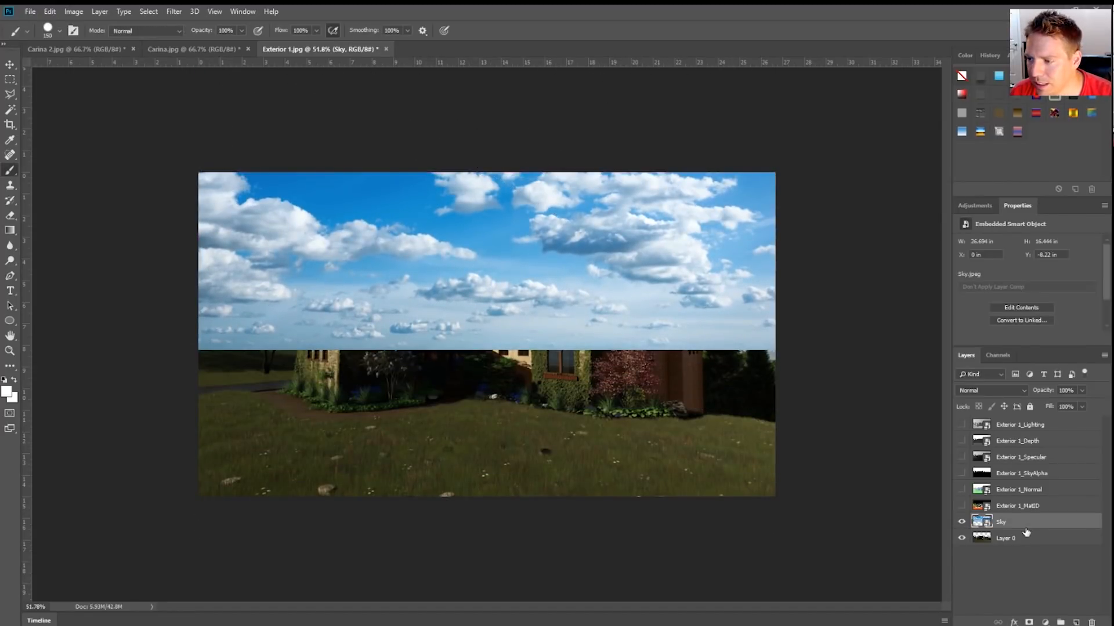
Move the Sky layer beneath Layer 0 and rasterize its smart object.
left_click_drag(1002, 525, 1011, 548)
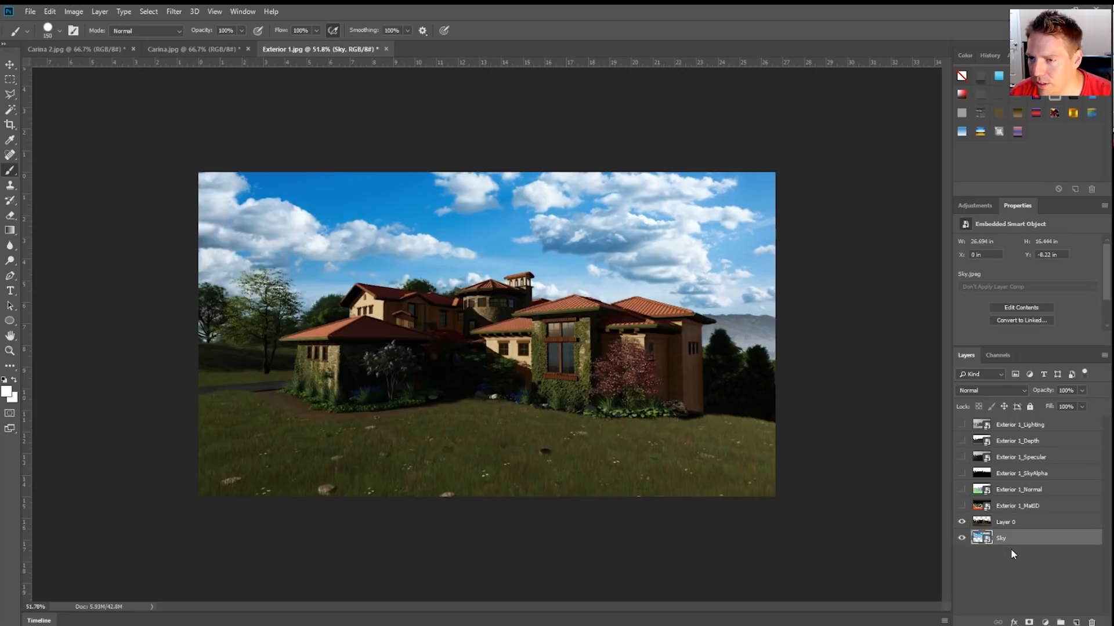
left_click(848, 313)
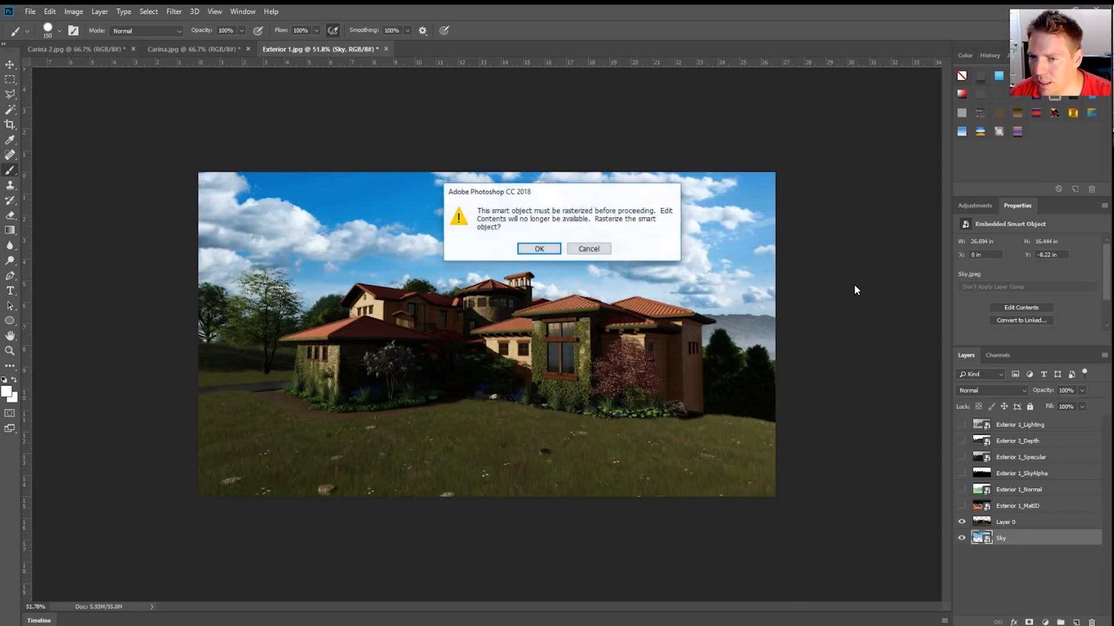
left_click(532, 248)
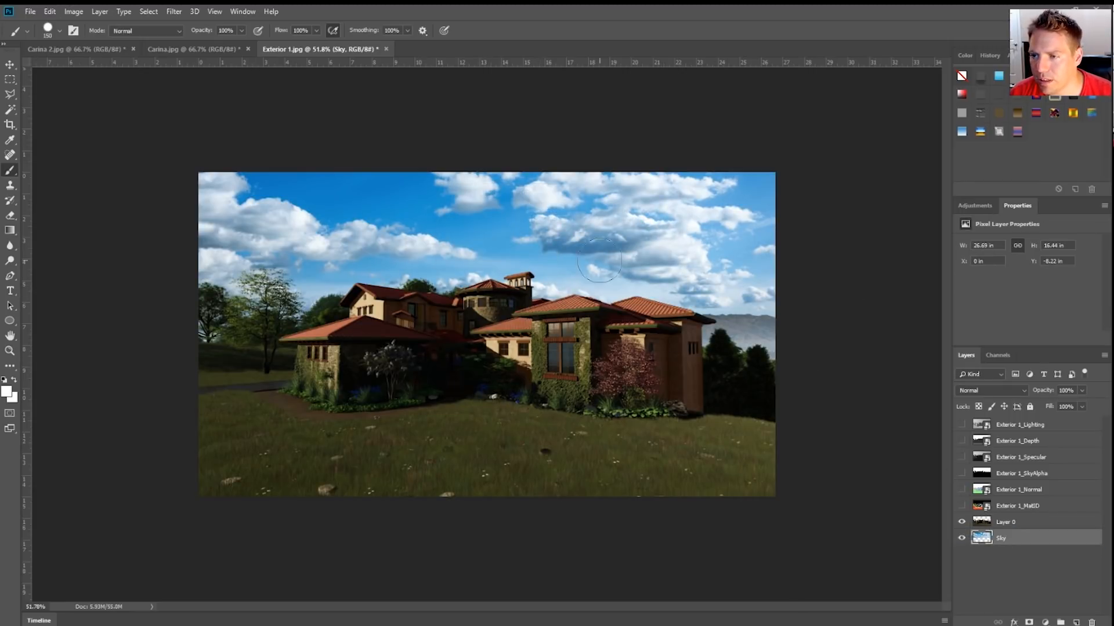
Compress the Sky layer vertically to about 80% of its height, keeping its lower edge in place, and apply the transformation.
left_click(12, 65)
mouse_move(563, 226)
left_mouse_down()
mouse_move(576, 303)
mouse_move(567, 209)
mouse_move(579, 252)
left_mouse_up()
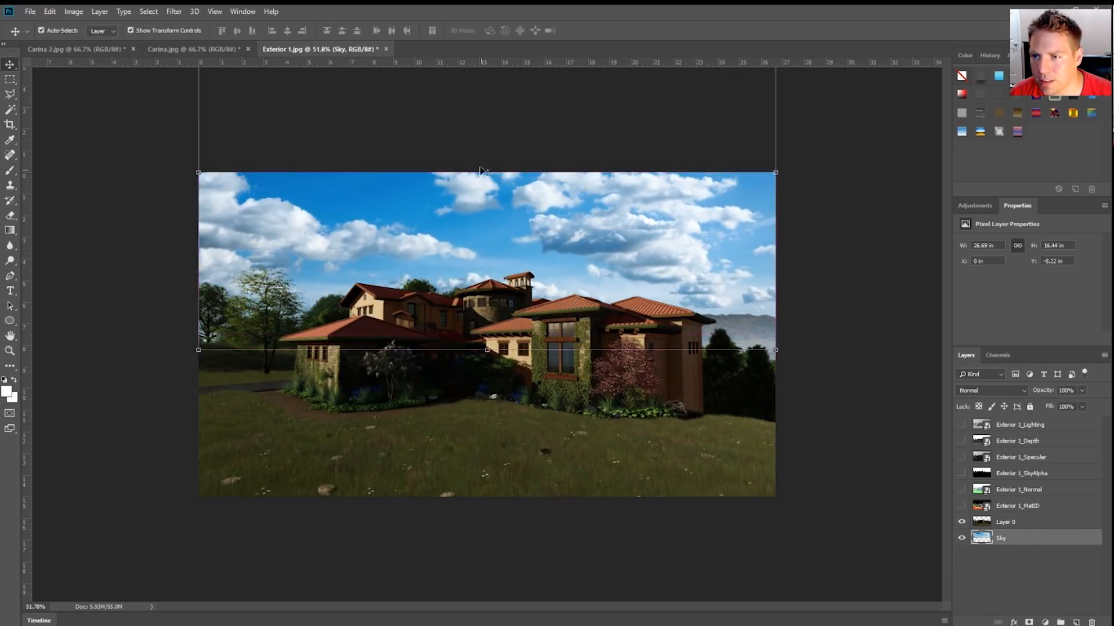
scroll(506, 108, "down", 5)
left_click_drag(487, 161, 490, 197)
scroll(518, 273, "up", 3)
scroll(518, 272, "up", 2)
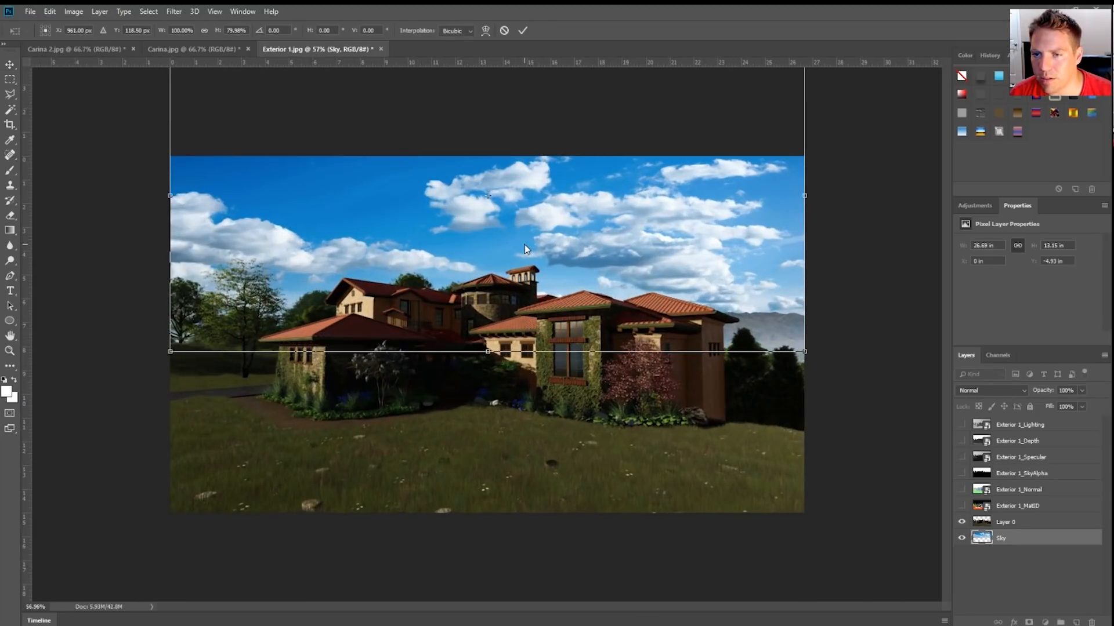
key("alt+space")
left_click(883, 227)
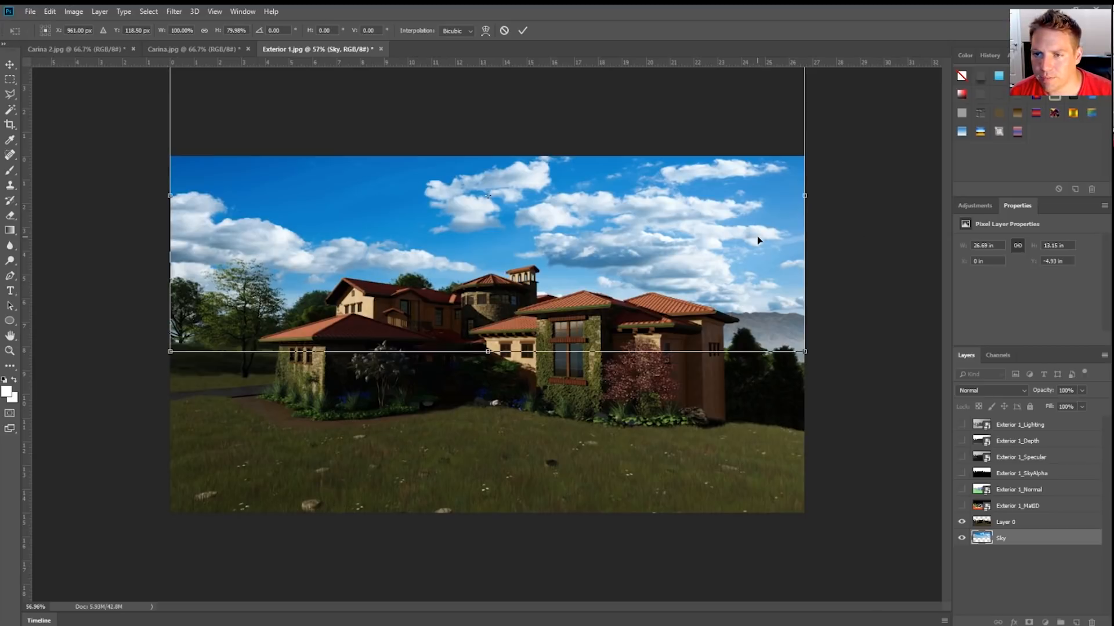
left_click(844, 207)
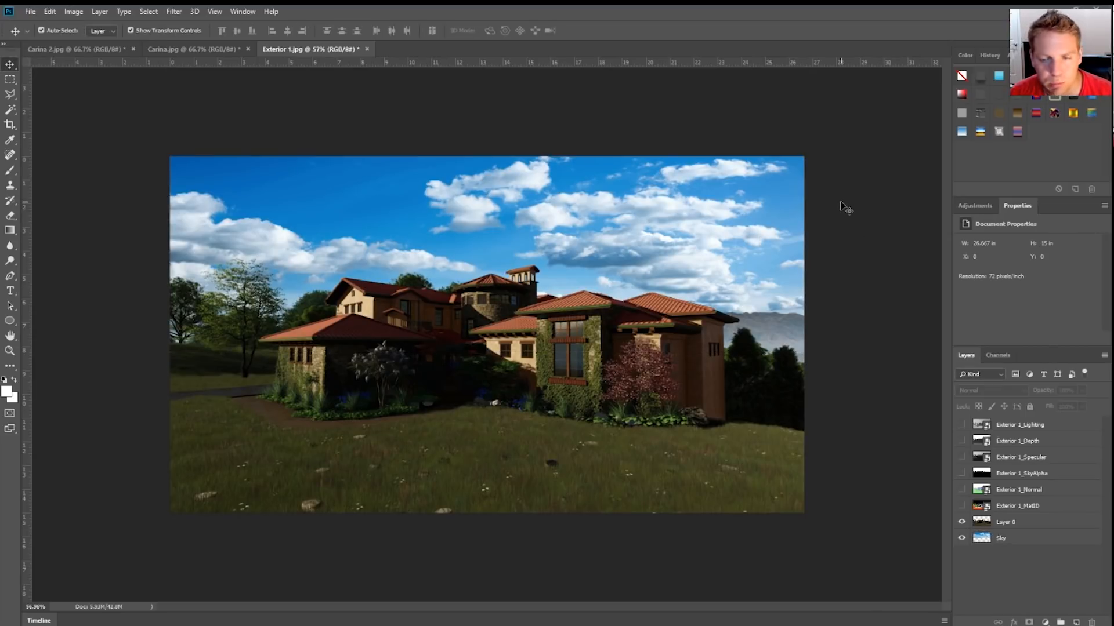
Show the Exterior 1_SkyAlpha layer, hide it again, and examine the villa cut-out against the new sky.
scroll(603, 258, "up", 1)
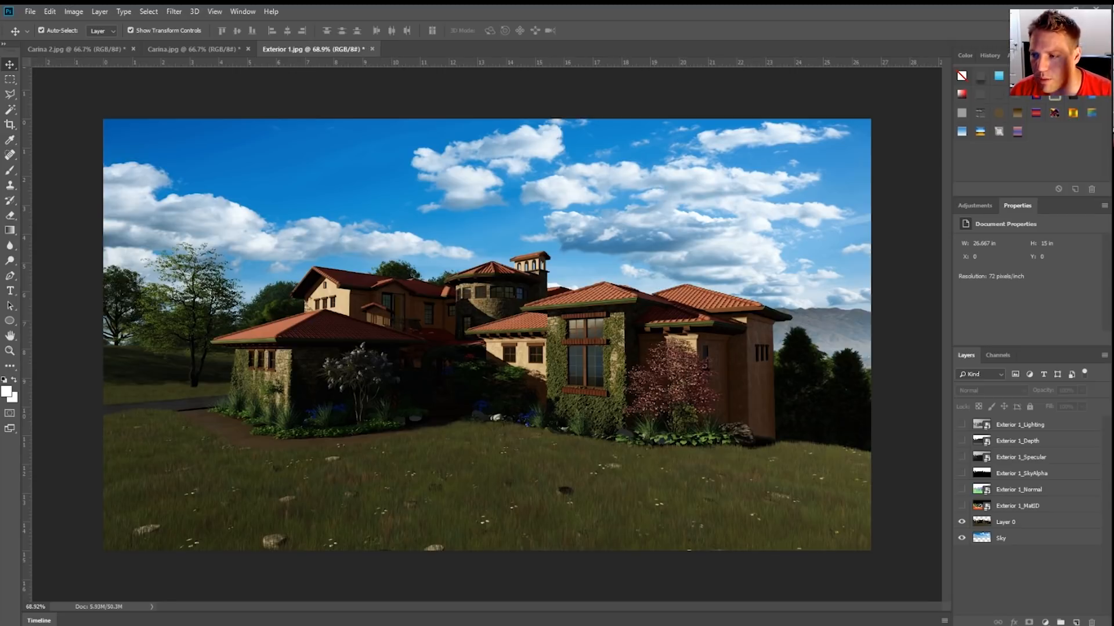
left_click(961, 473)
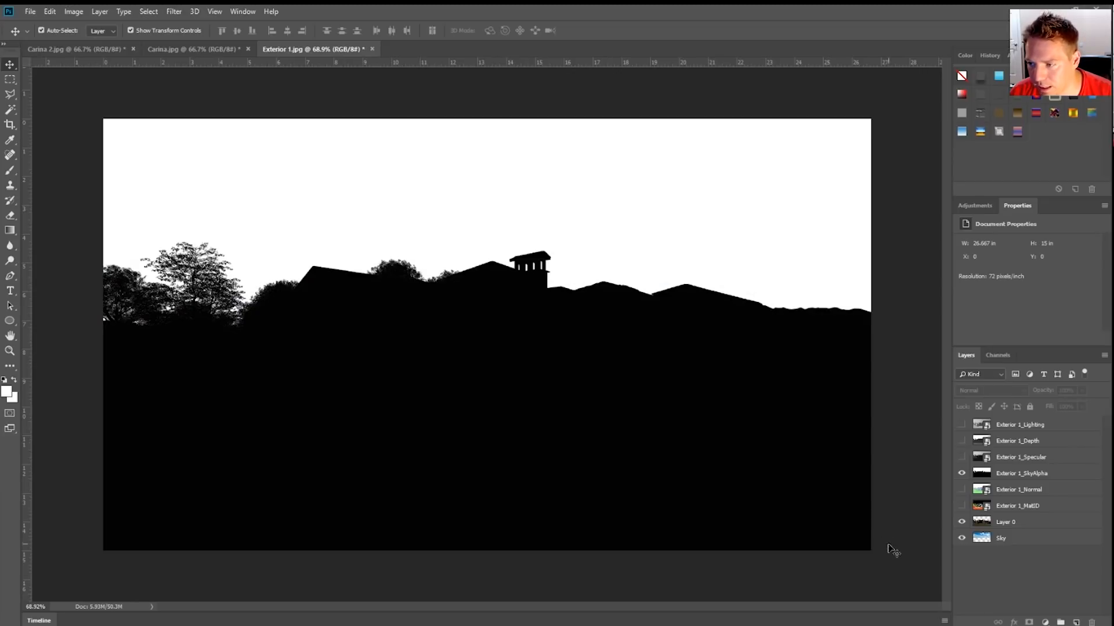
left_click(961, 474)
left_click(989, 524)
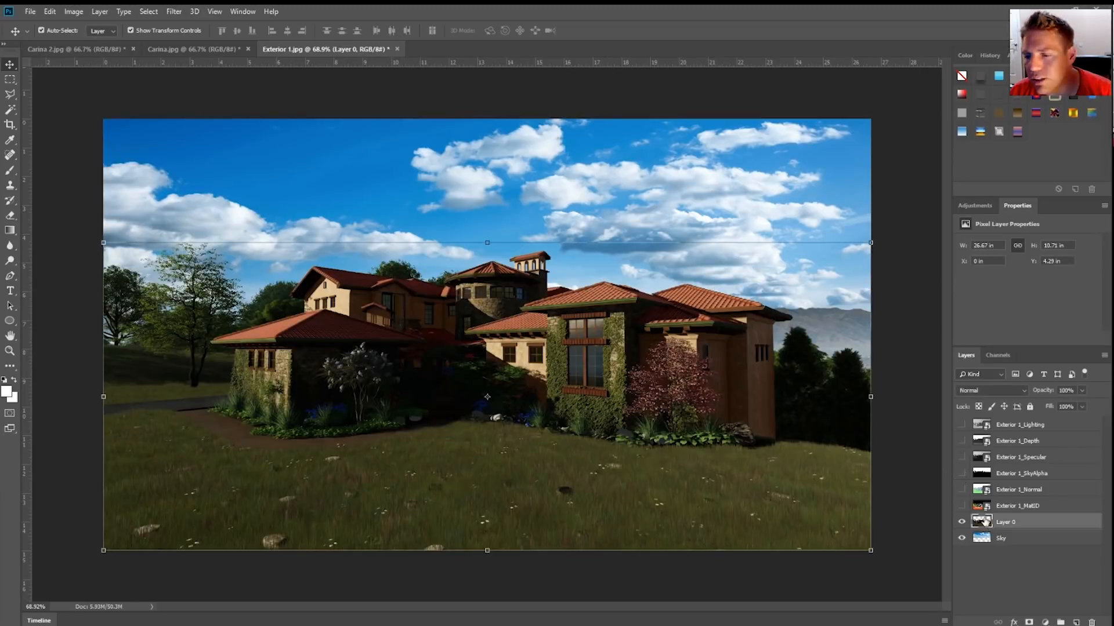
left_click(892, 212)
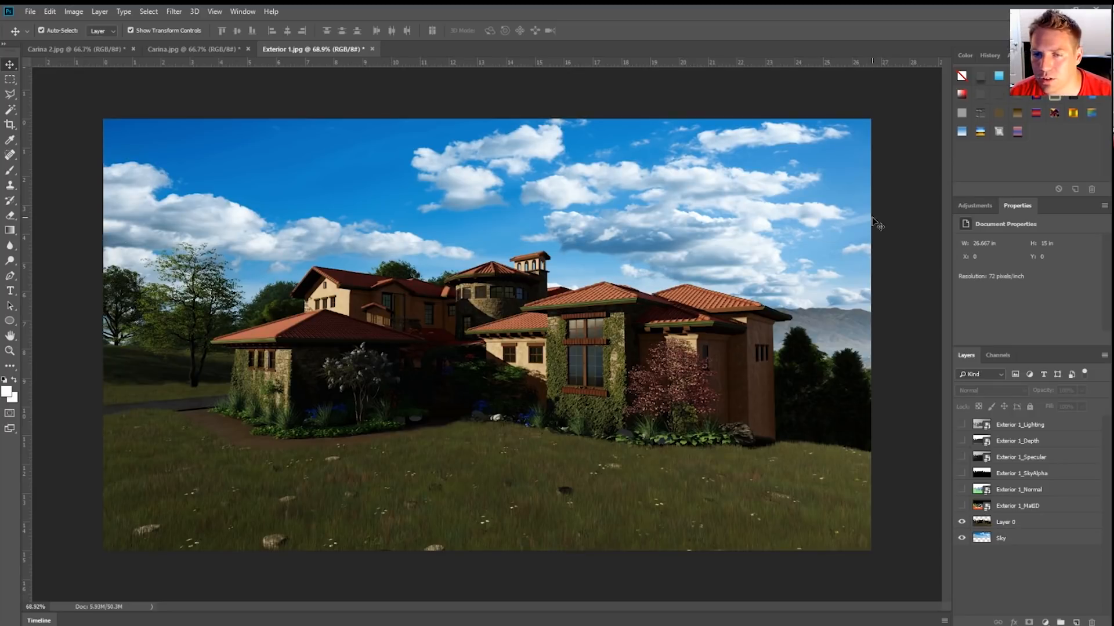
scroll(426, 316, "down", 2)
scroll(615, 235, "up", 3)
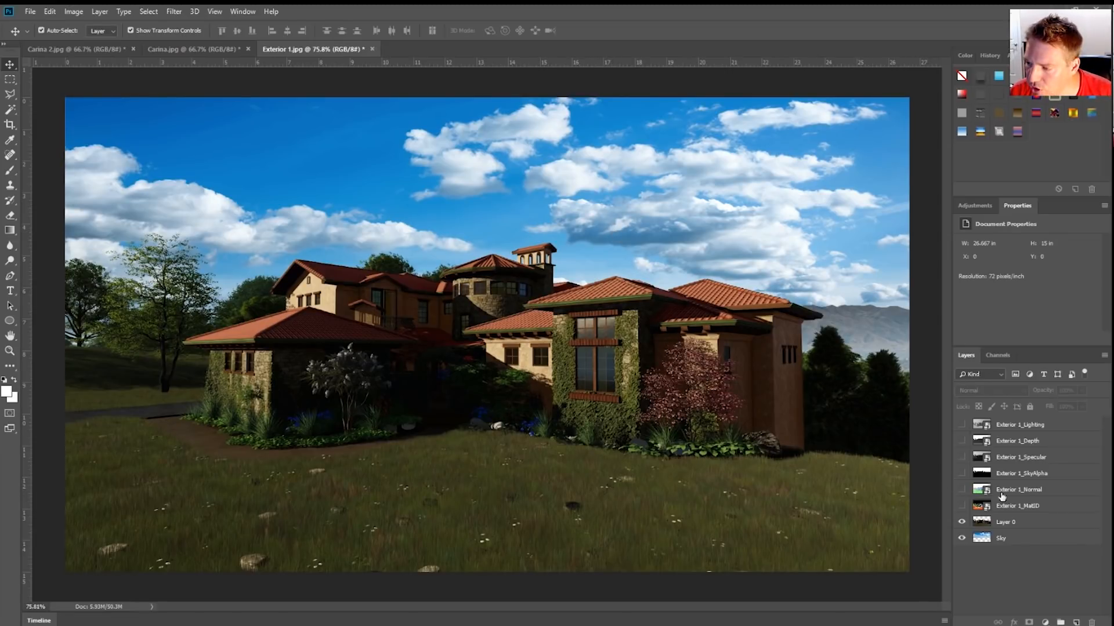
Show the Exterior 1_MatID layer and examine its colour-coded materials across the villa and landscape.
left_click(962, 506)
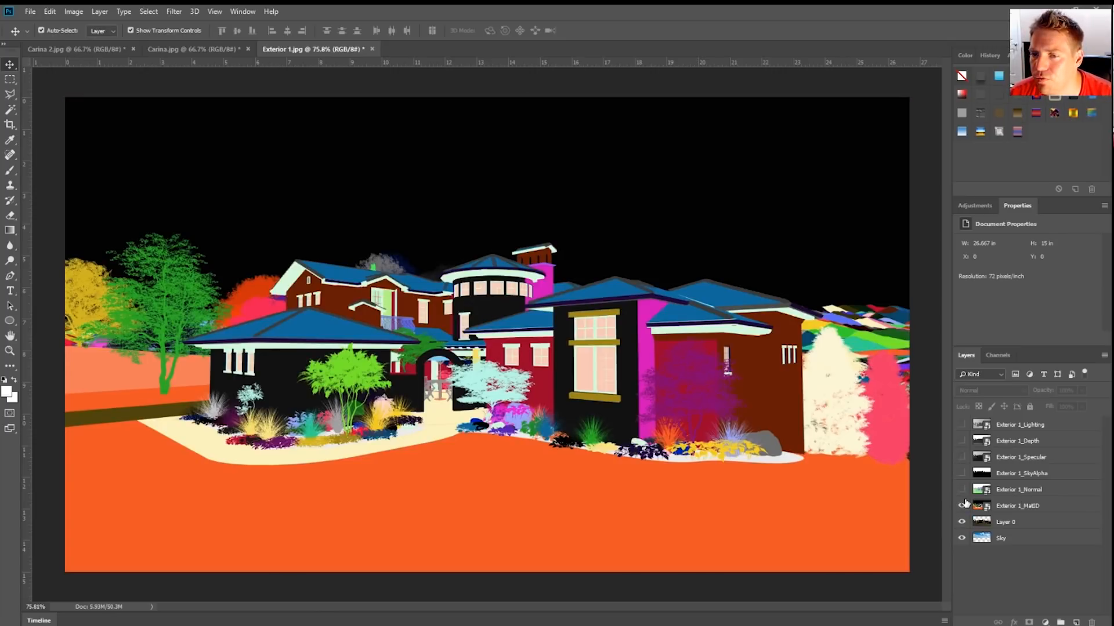
scroll(378, 296, "down", 3)
scroll(406, 290, "up", 3)
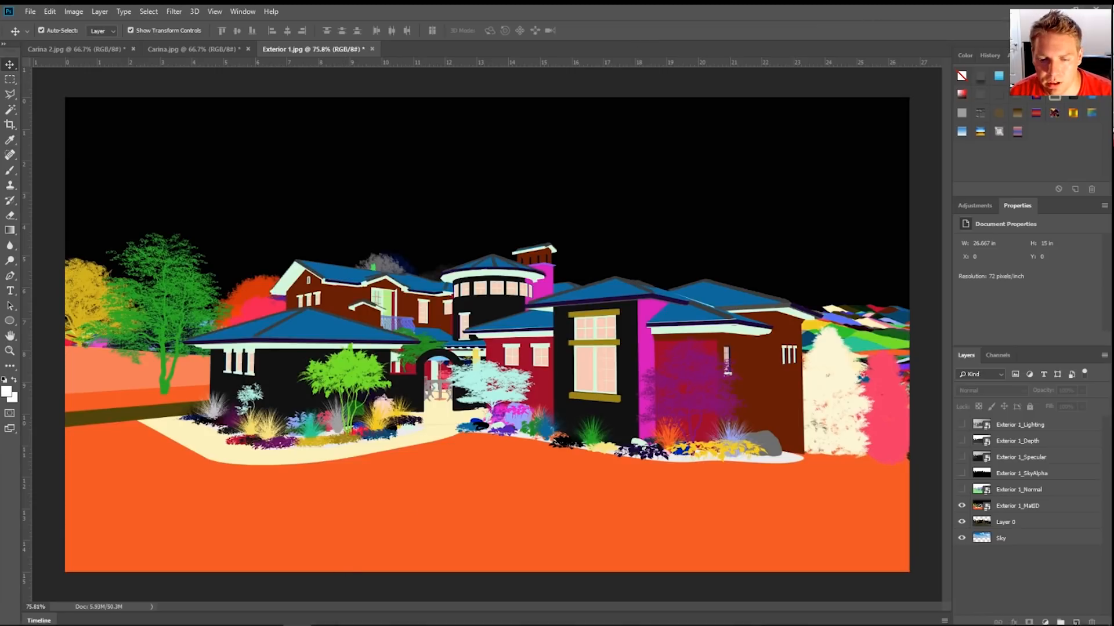
Arrange Photoshop side by side with Lumion Pro 8.5 and switch to Lumion.
left_click_drag(600, 7, 1112, 177)
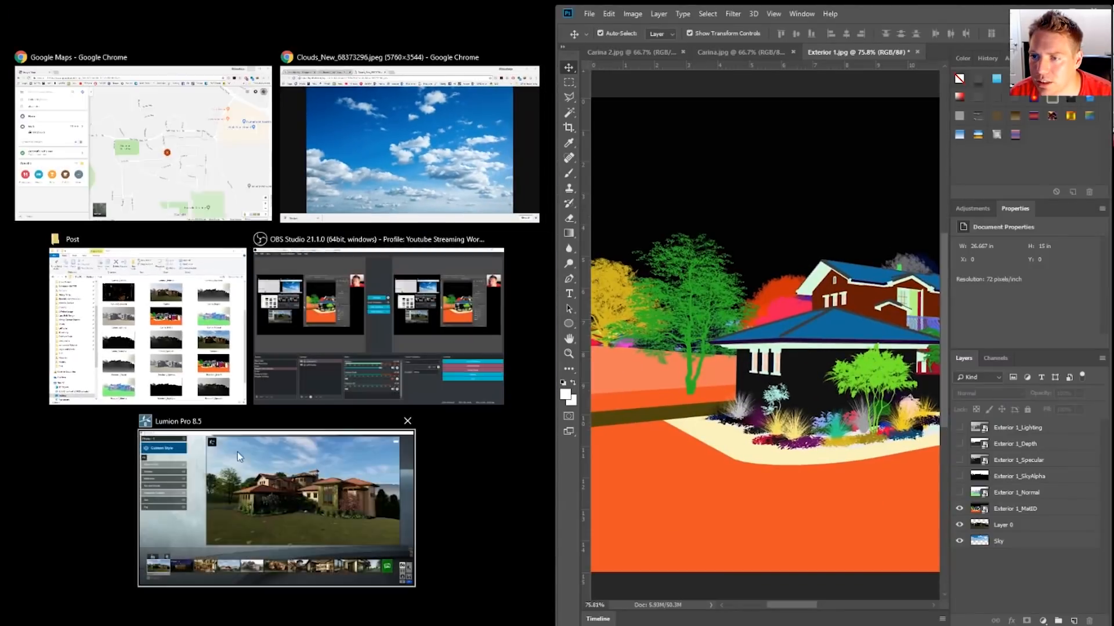
left_click(325, 522)
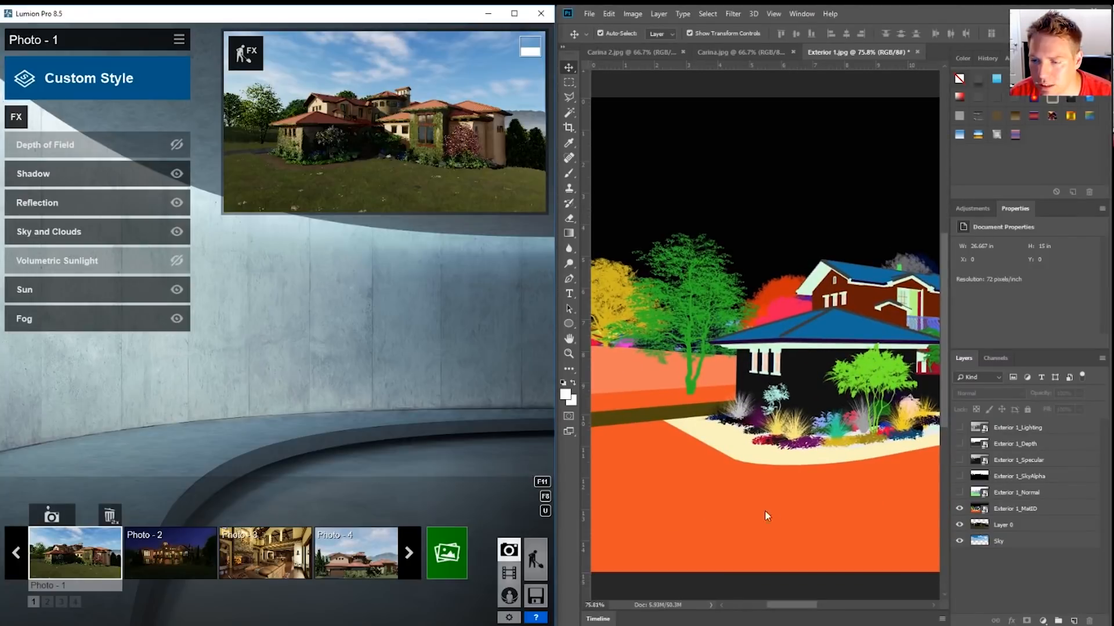
Open Lumion's Material Editor in Build mode and compare the villa's wall materials with the colours of the Exterior 1_MatID map.
left_click(535, 558)
key("w")
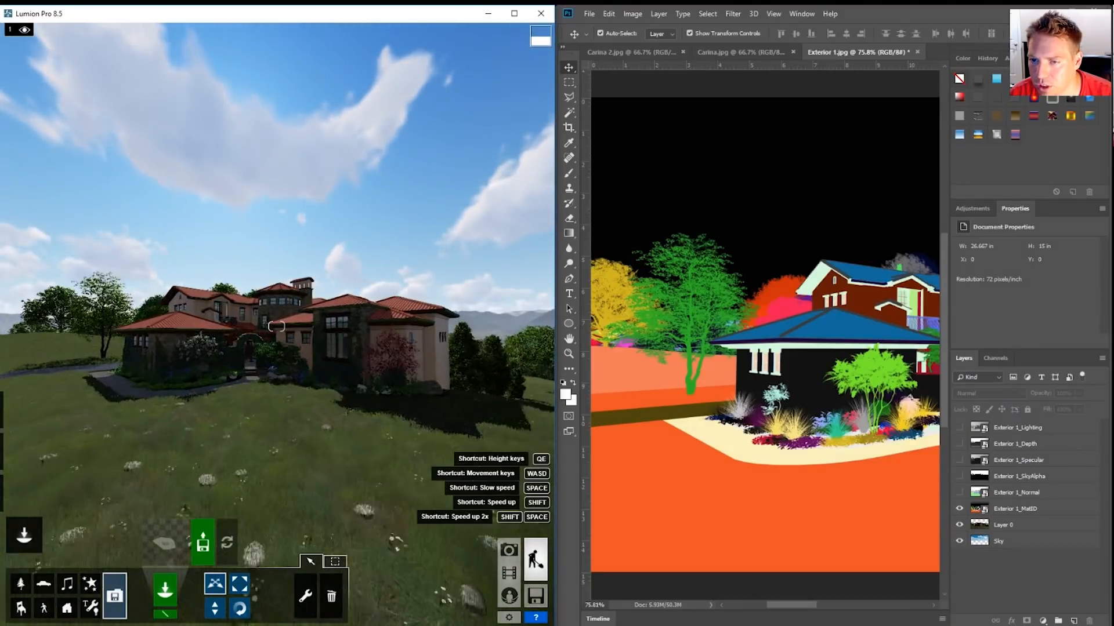
left_click(24, 494)
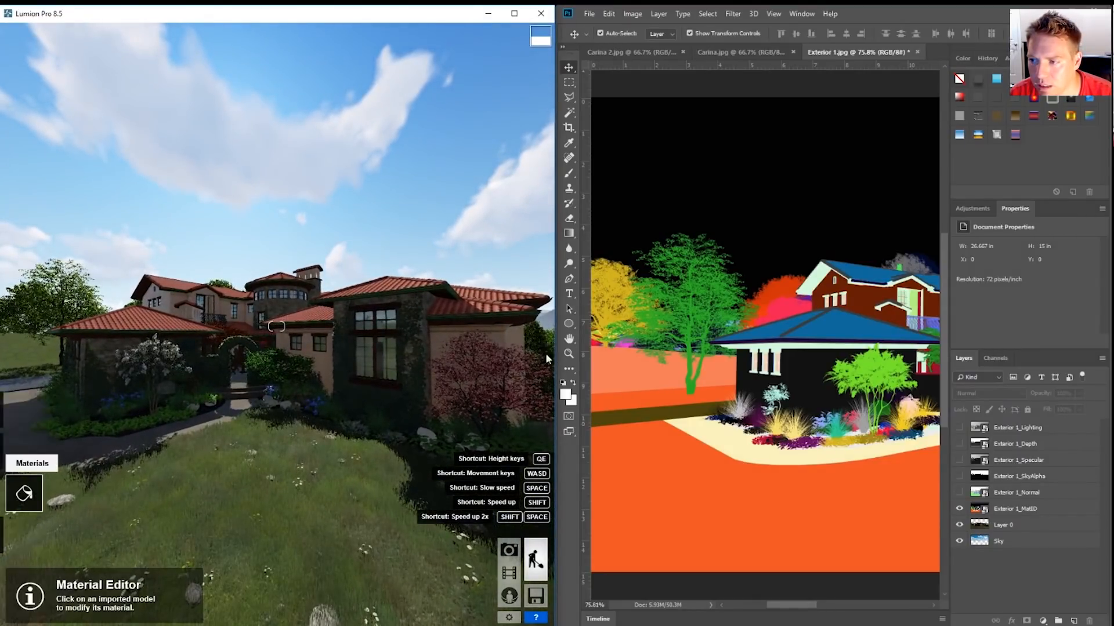
scroll(864, 334, "down", 2)
scroll(864, 335, "up", 4)
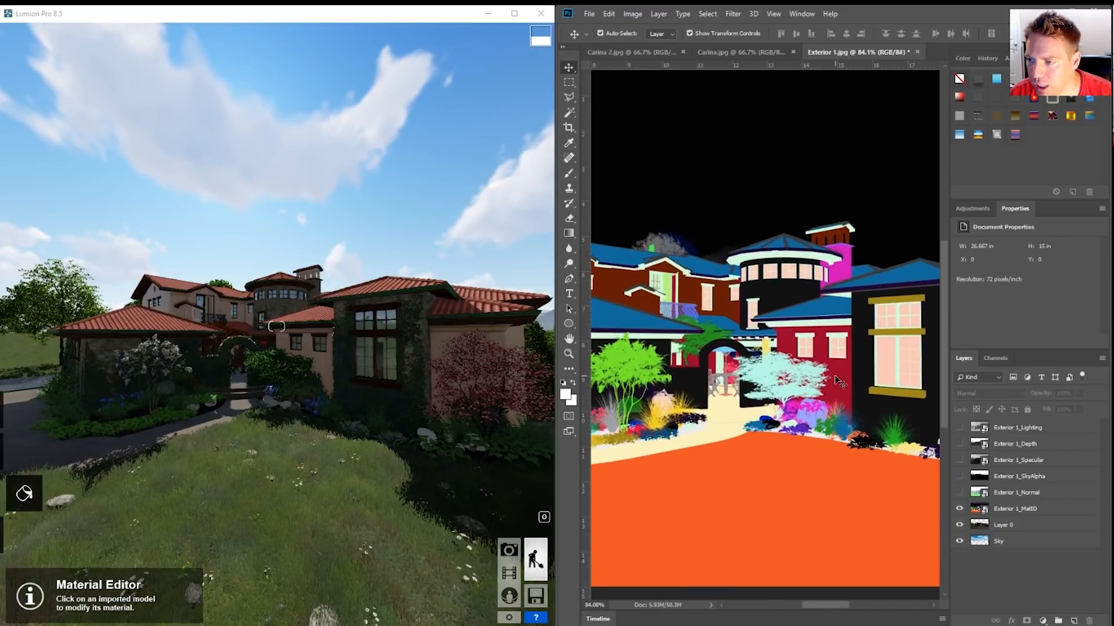
left_click(305, 356)
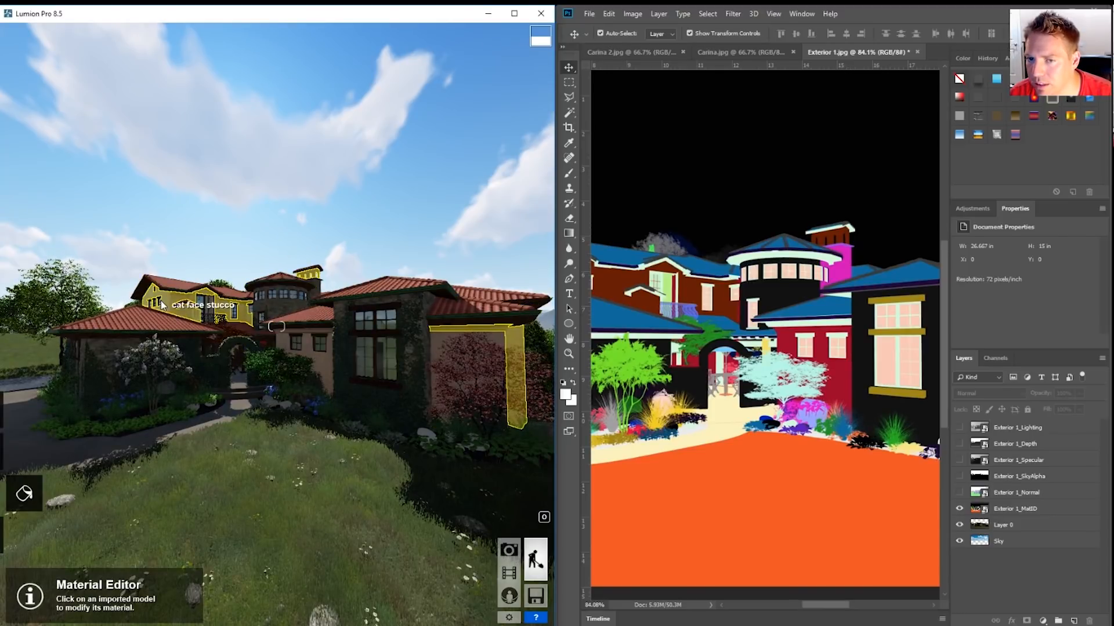
key("w")
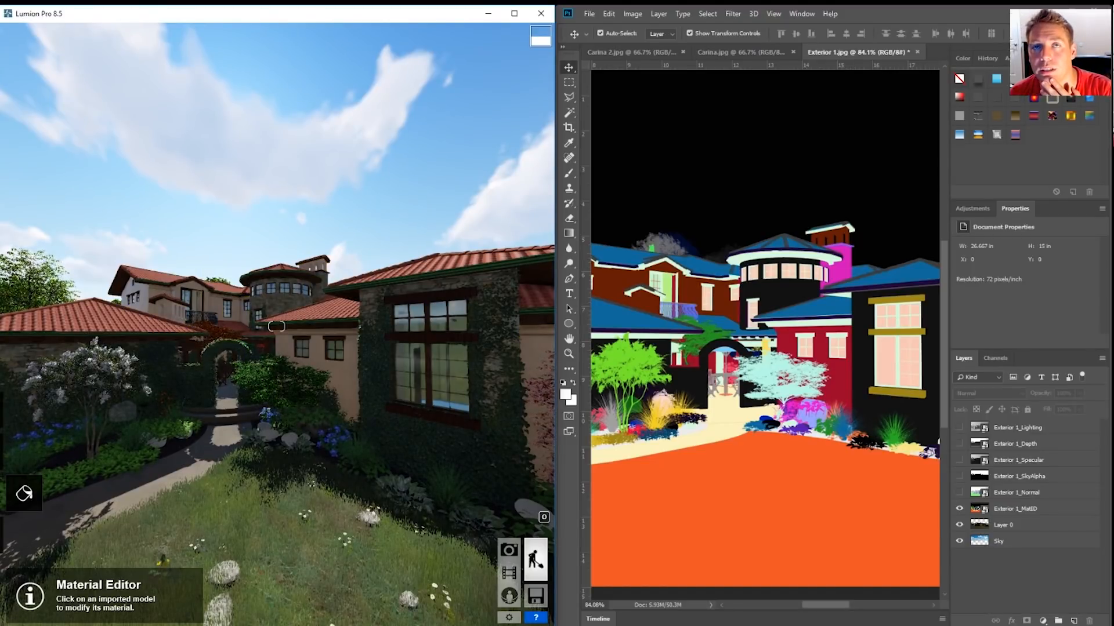
mouse_move(182, 624)
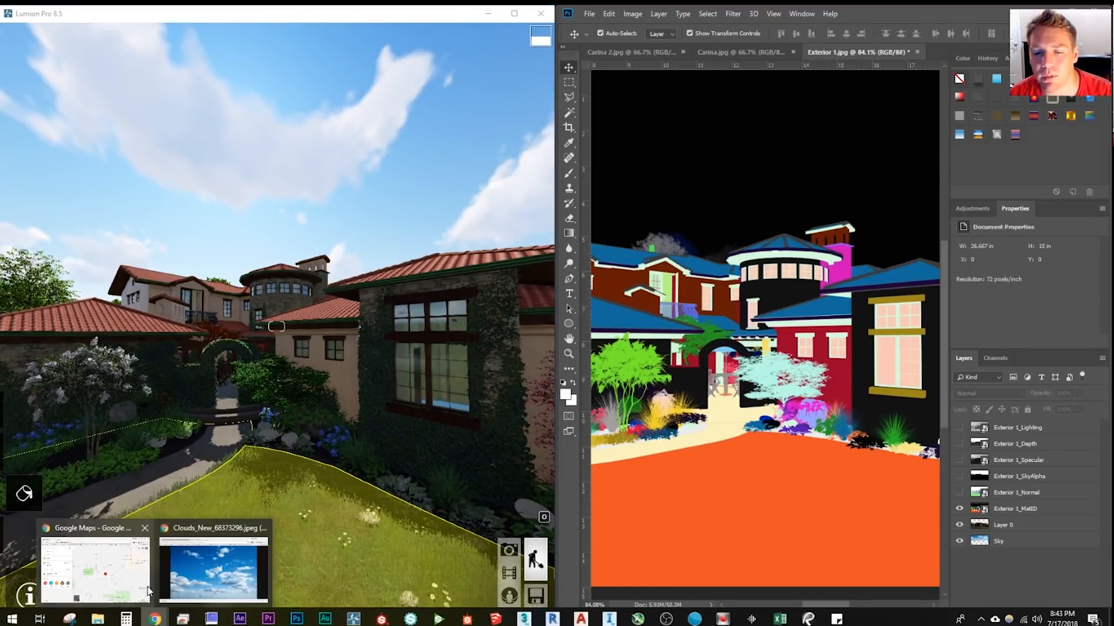
left_click(328, 565)
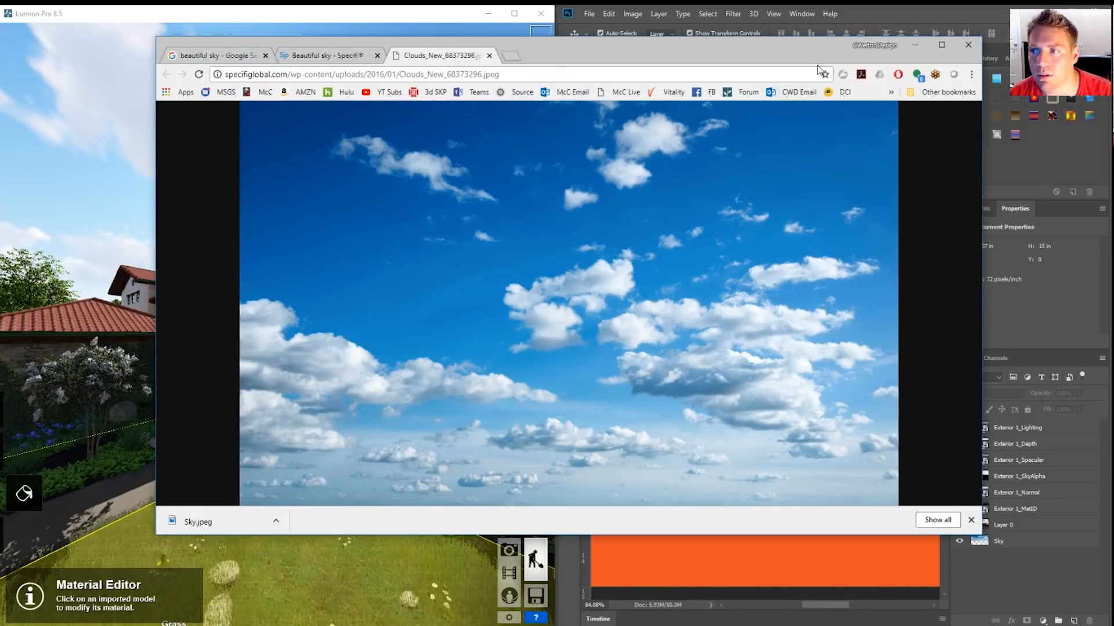
left_click(915, 45)
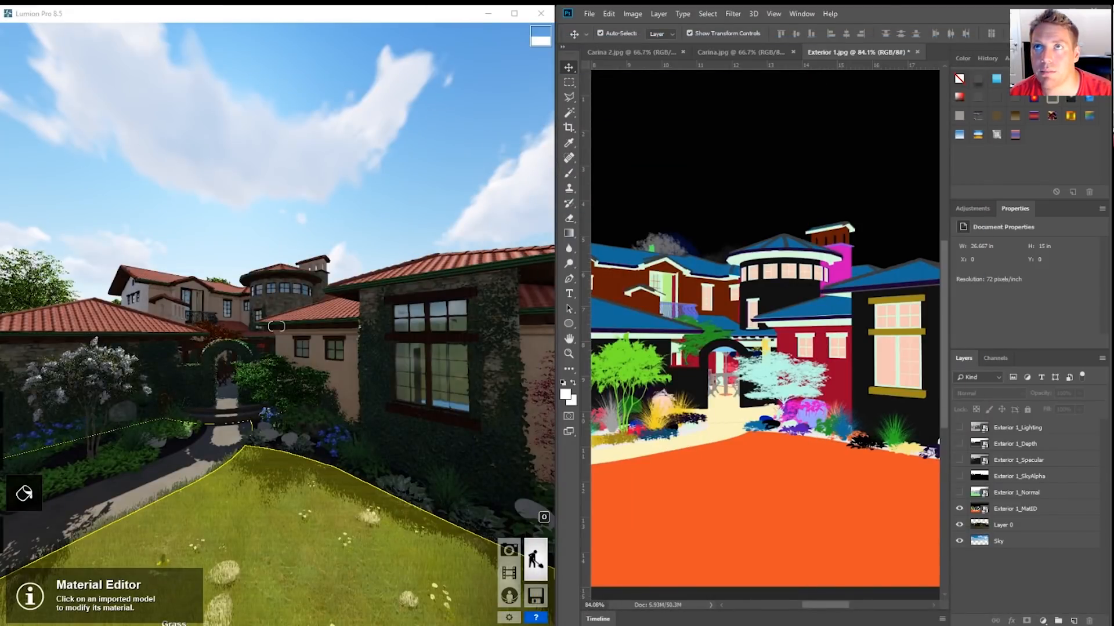
left_click(348, 203)
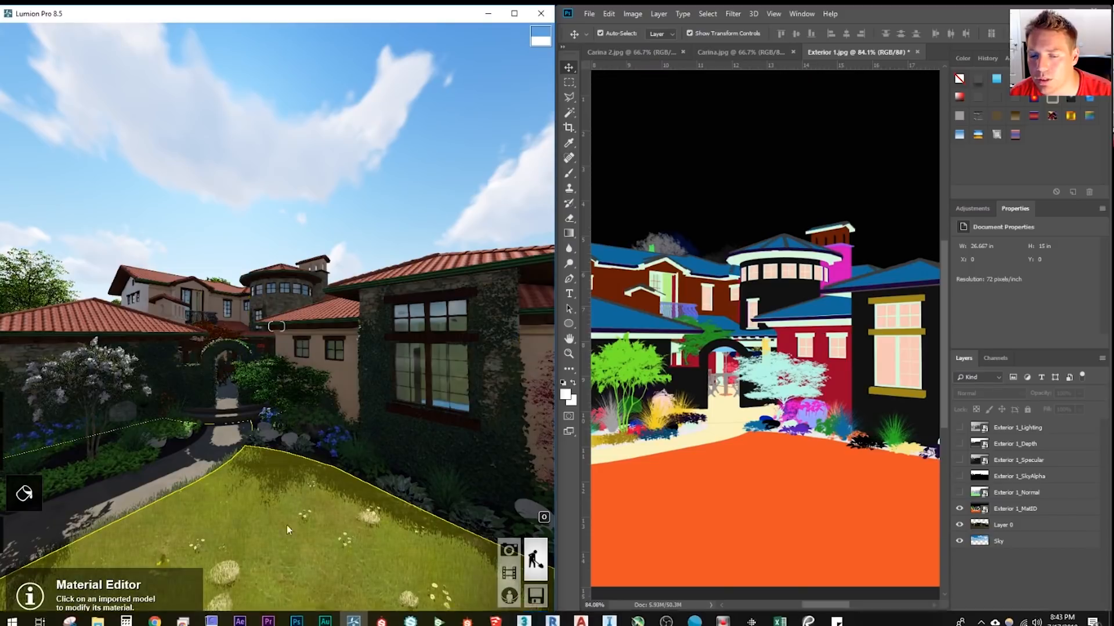
Return to Photoshop, maximize its window and examine the colour-coded walls, roofs and plants of the villa on the material ID map.
left_click(722, 343)
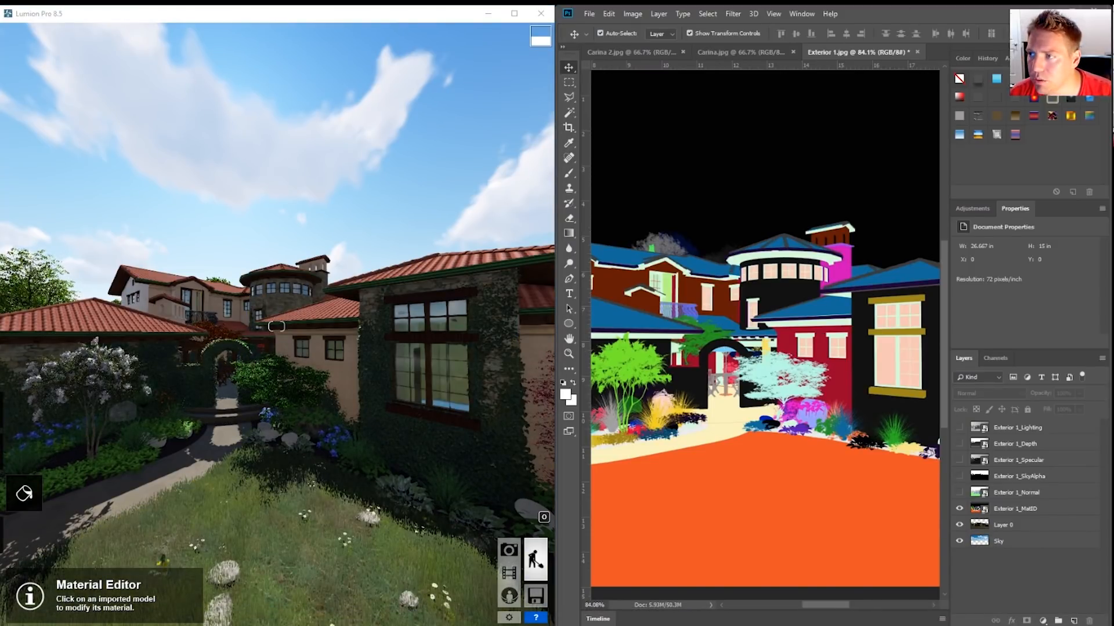
left_click(1073, 10)
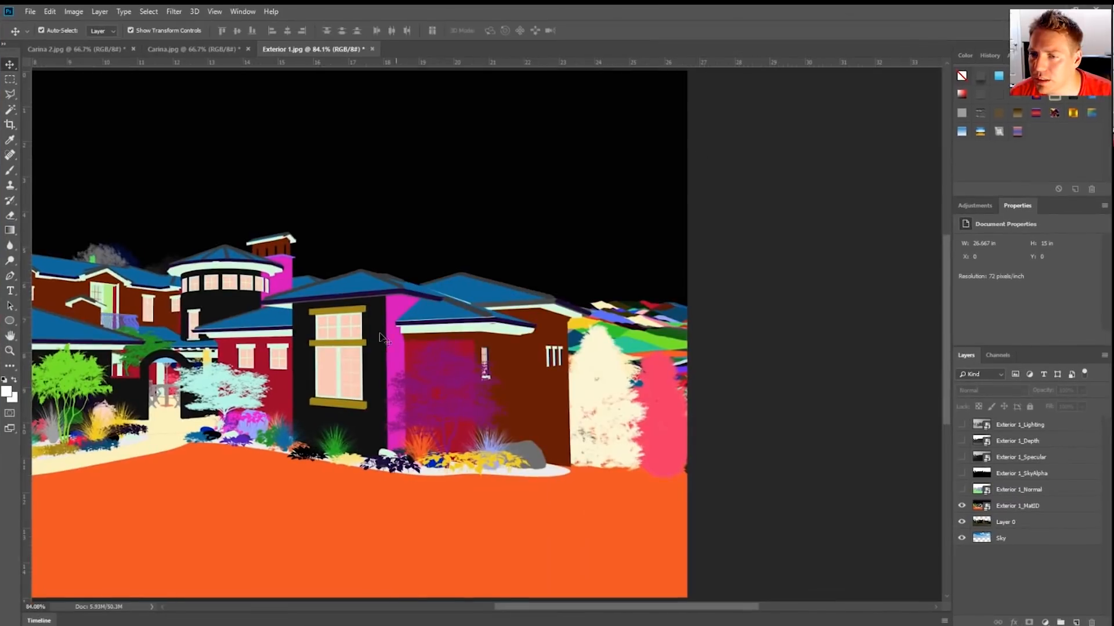
scroll(635, 359, "down", 3)
scroll(570, 280, "up", 6)
scroll(519, 302, "down", 3)
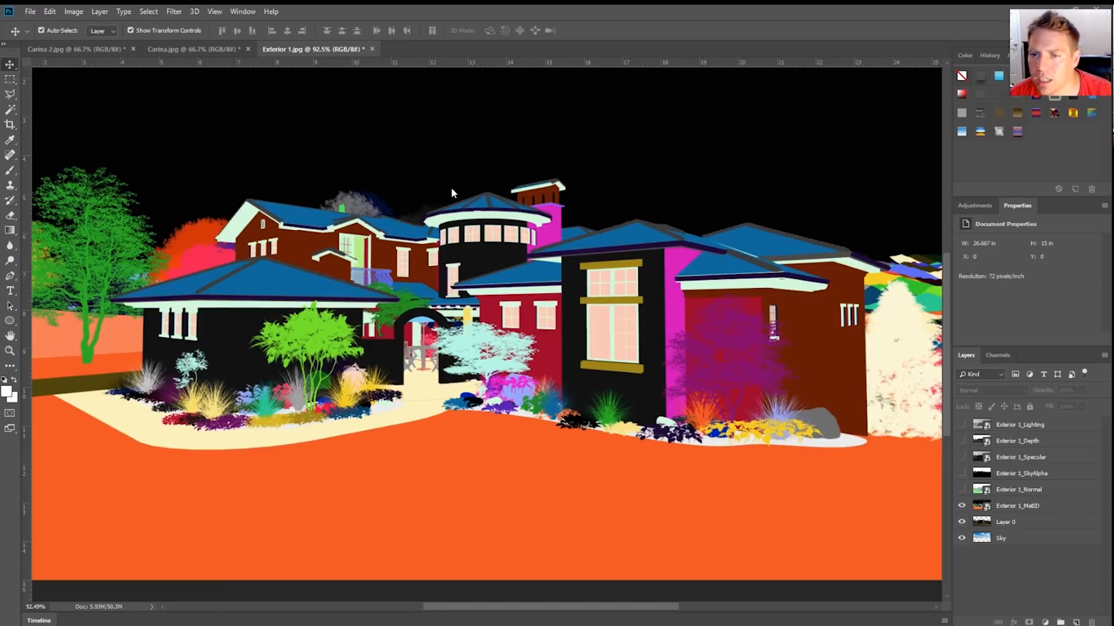
scroll(388, 219, "down", 3)
scroll(432, 401, "up", 3)
scroll(436, 435, "down", 2)
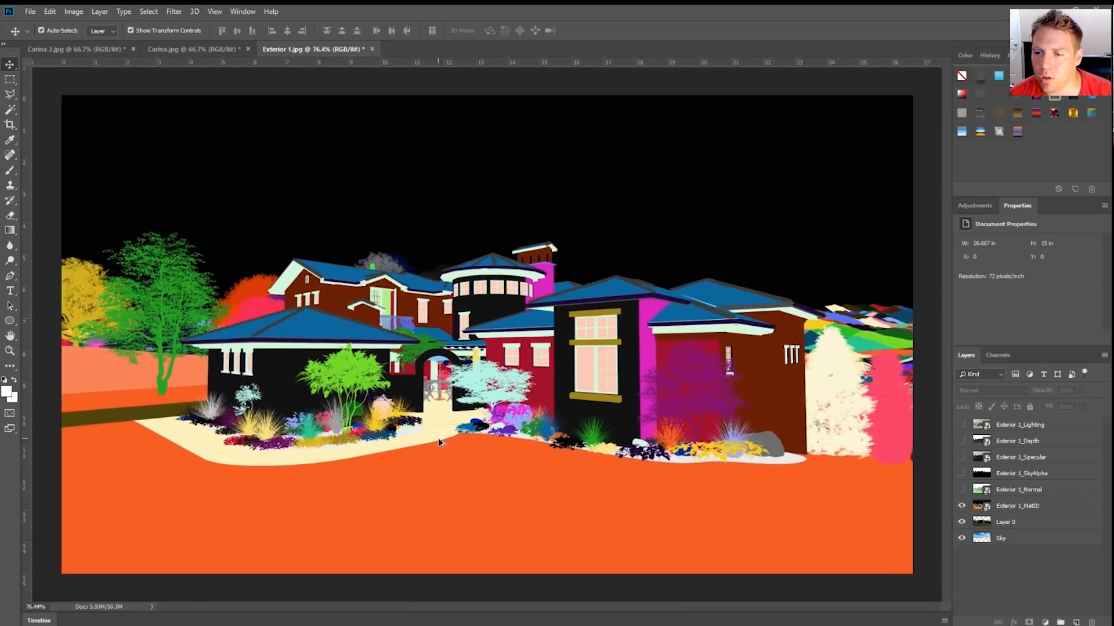
scroll(438, 437, "up", 3)
scroll(481, 301, "up", 3)
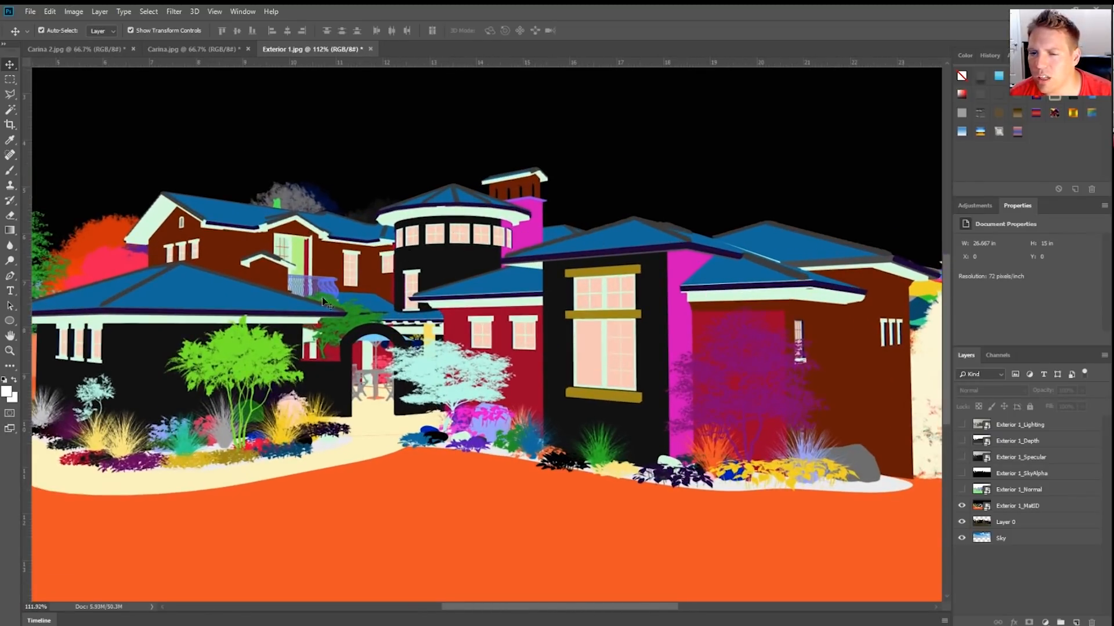
scroll(145, 331, "down", 1)
scroll(69, 334, "left", 3)
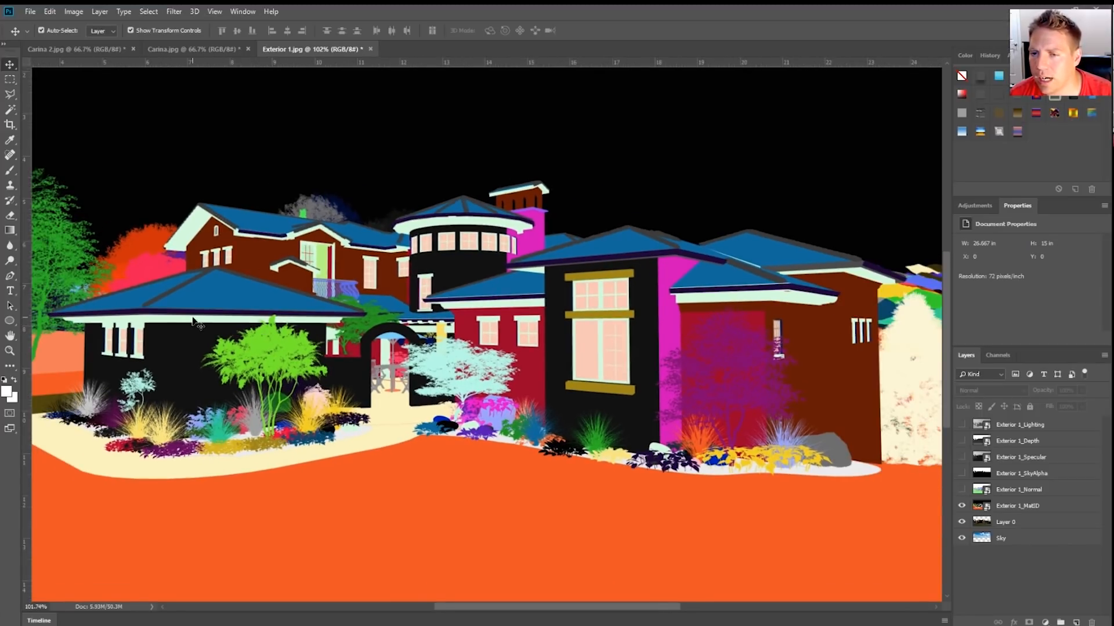
scroll(191, 302, "left", 2)
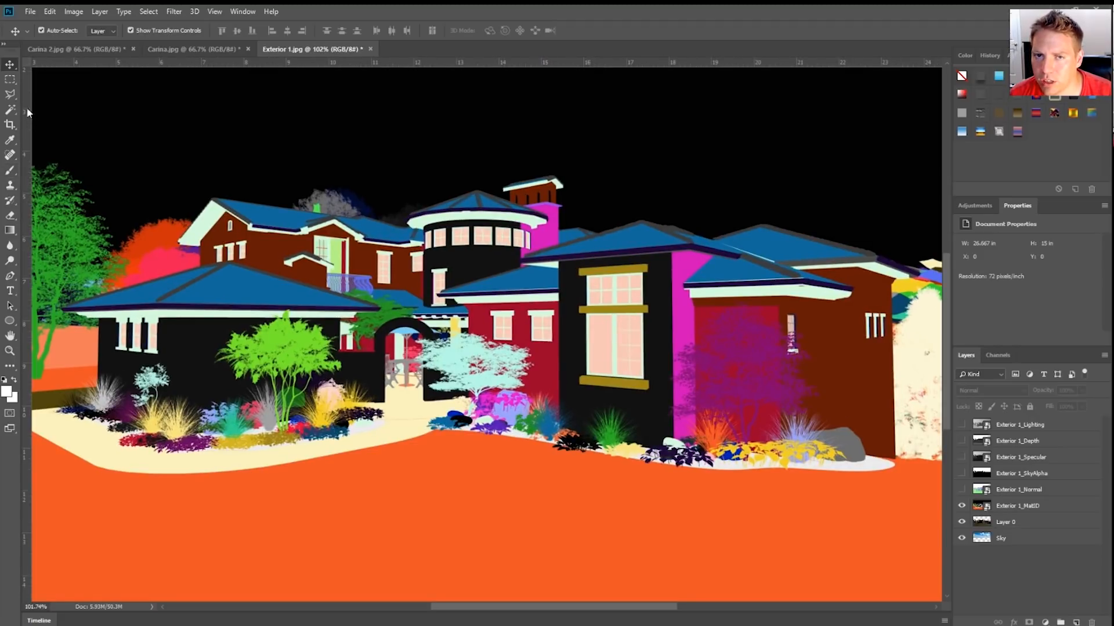
Activate the Magic Wand and make Exterior 1_MatID the active layer for sampling.
left_click(8, 111)
left_click(188, 362)
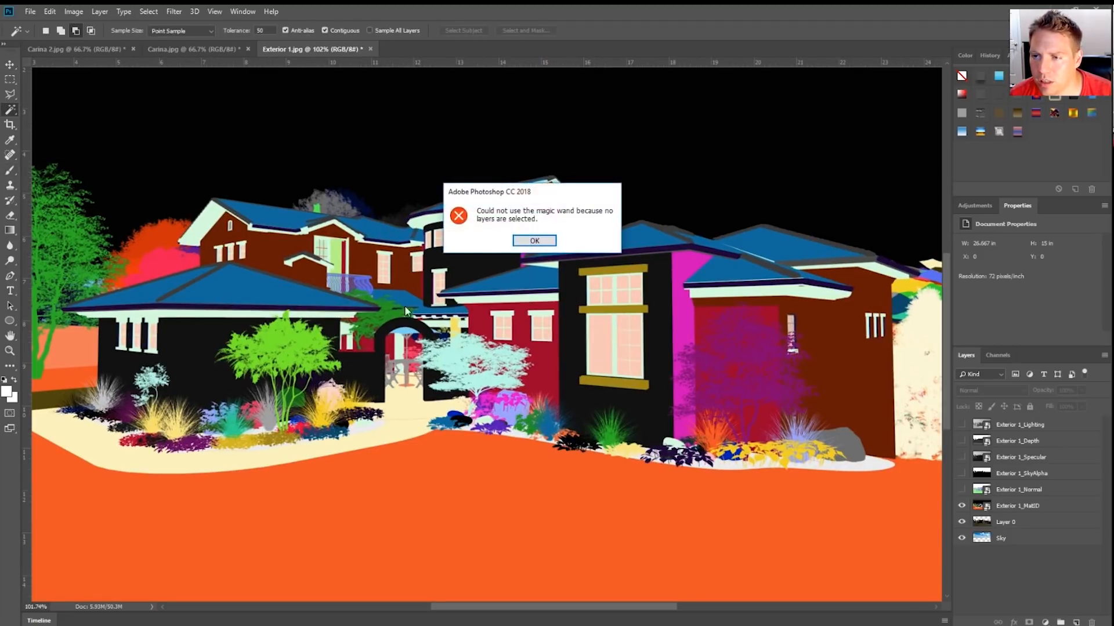
left_click(527, 244)
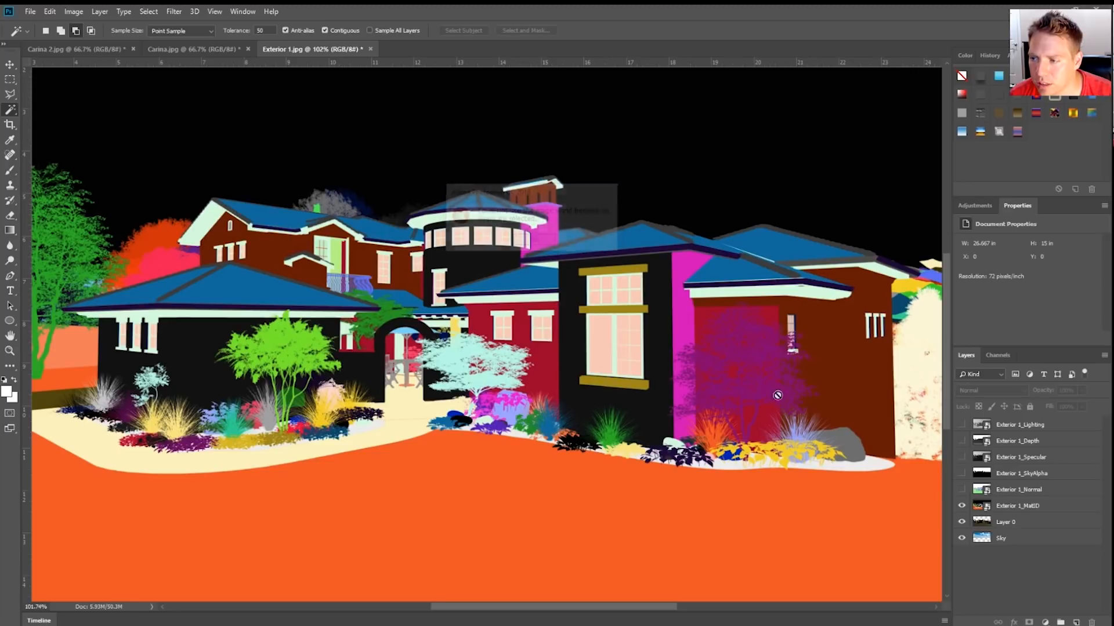
left_click(1022, 505)
Select the black walls of the front wing, round tower and gate one by one with the Magic Wand, and clear the selection.
left_click(193, 335)
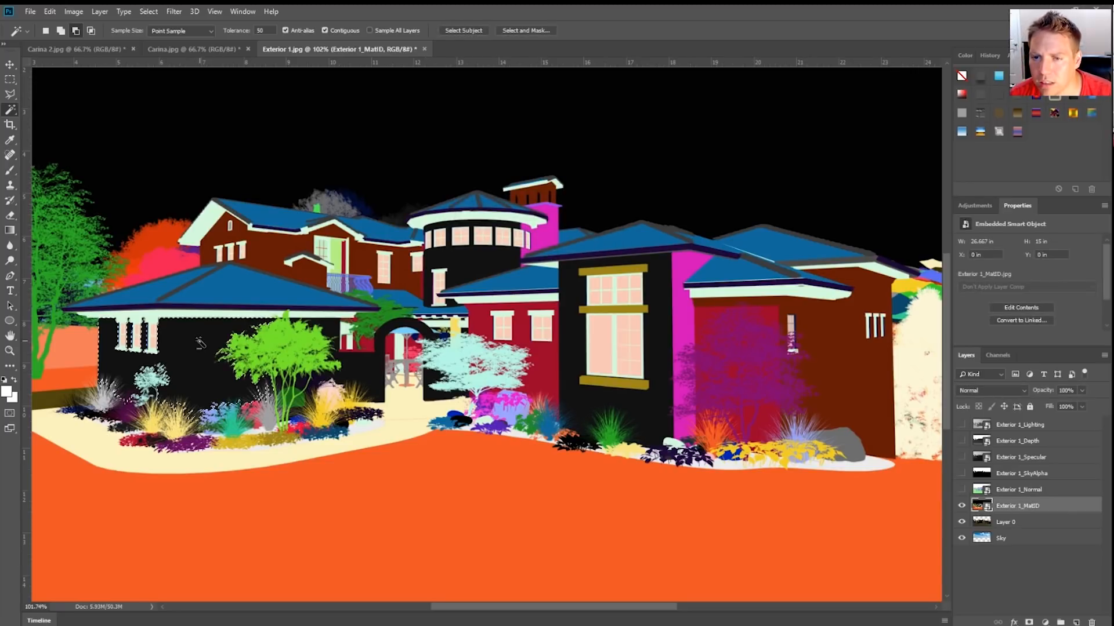
left_click(462, 259, "shift")
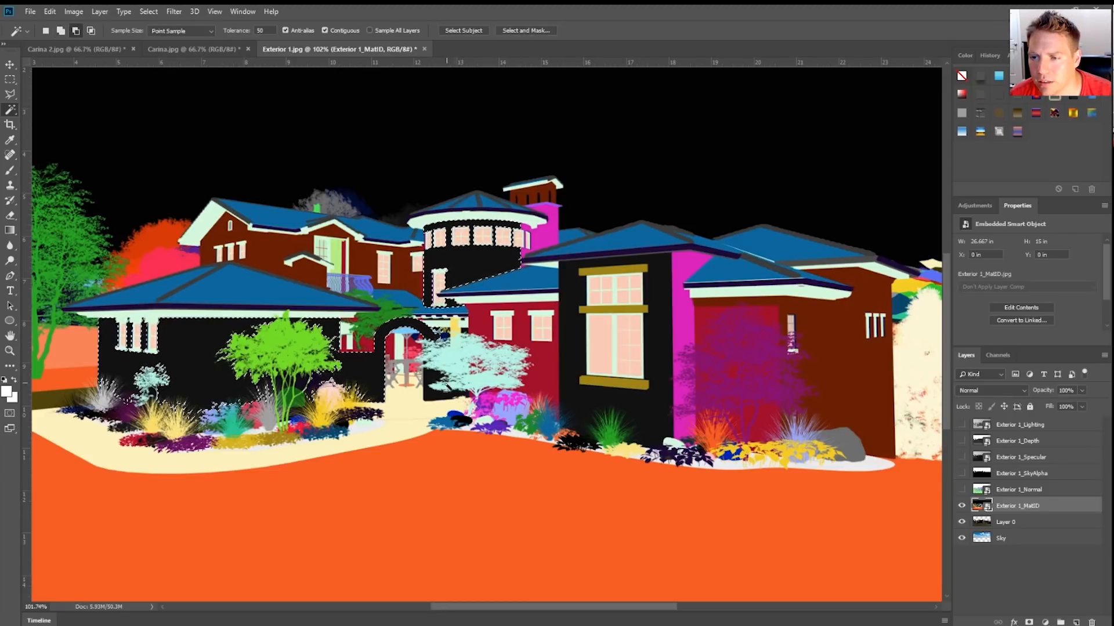
left_click(434, 396, "shift")
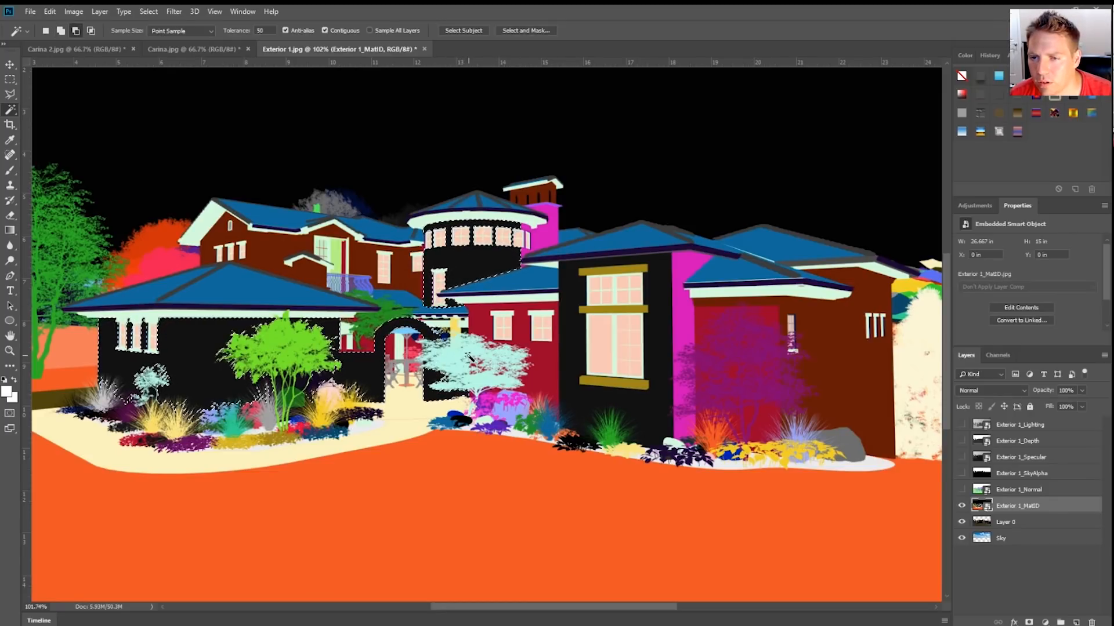
key("ctrl+d")
Select the black wall colour by Color Range with Sampled Colors and fuzziness 4, and clear the selection.
left_click(148, 11)
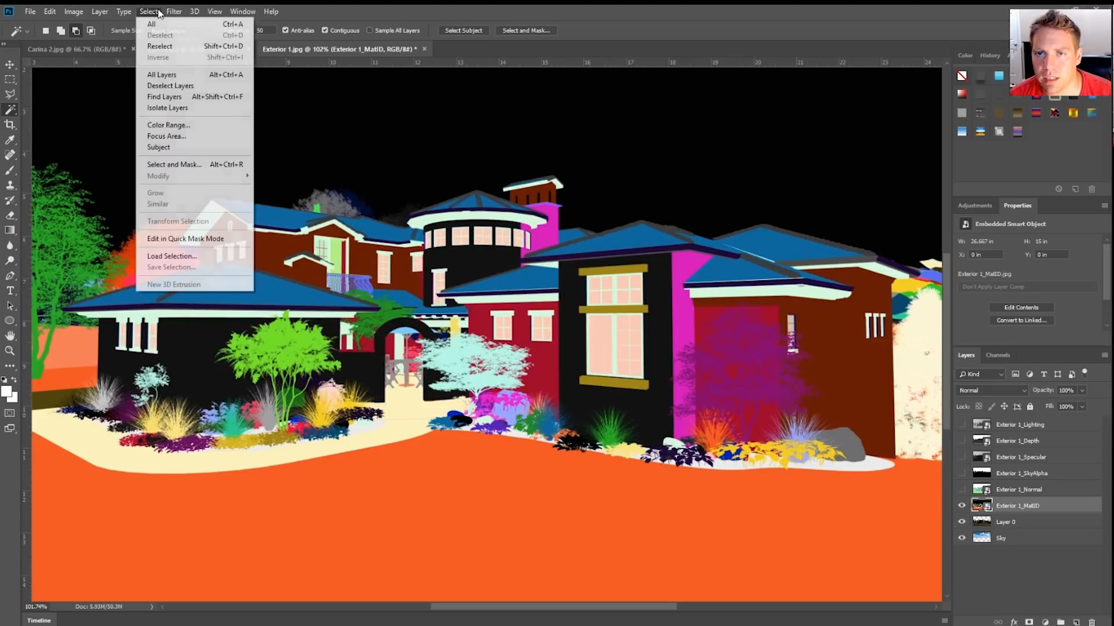
left_click(174, 124)
left_click(198, 361)
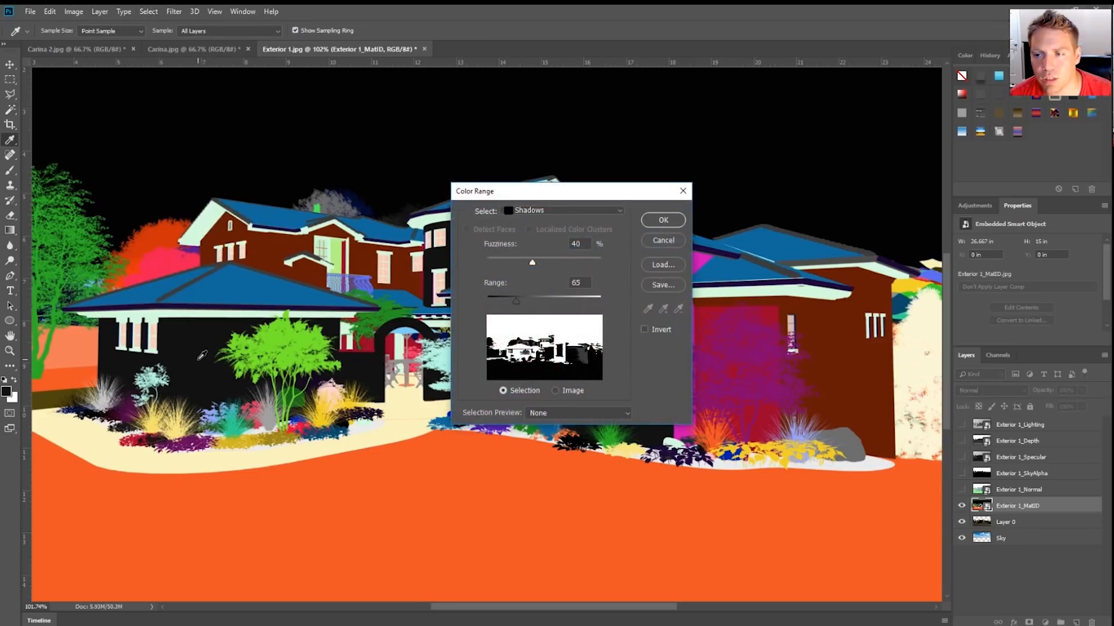
left_click(527, 211)
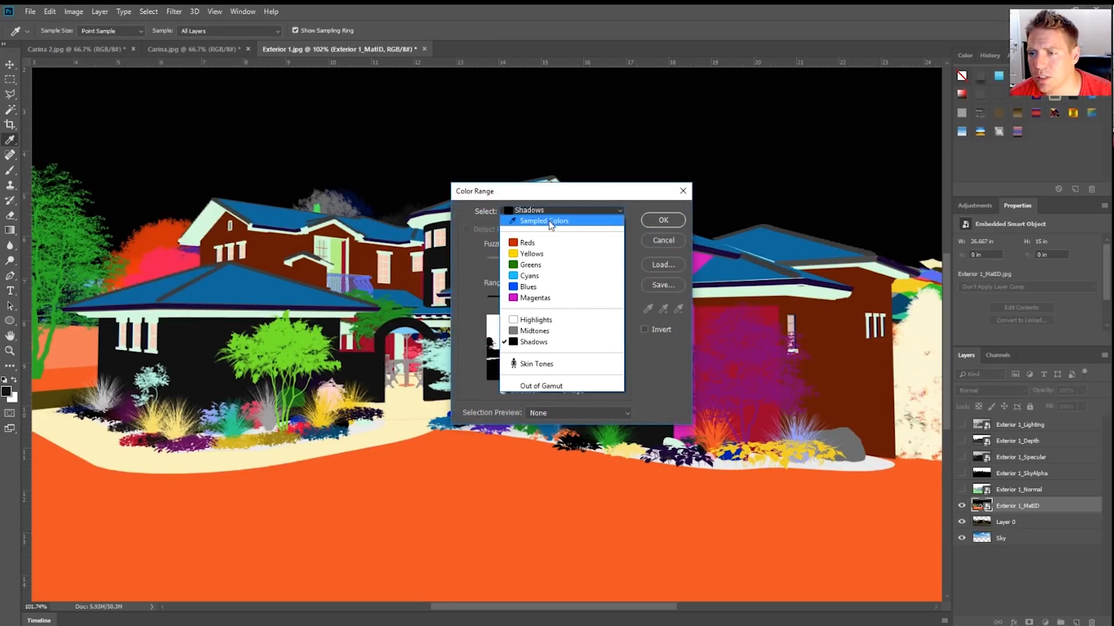
left_click(547, 221)
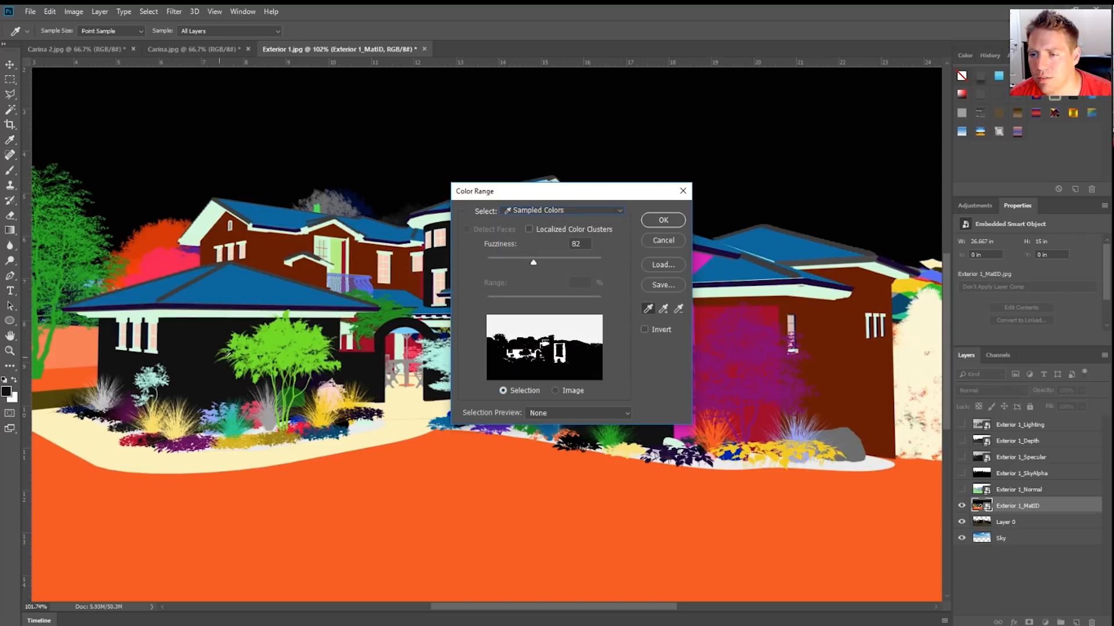
left_click_drag(539, 265, 489, 269)
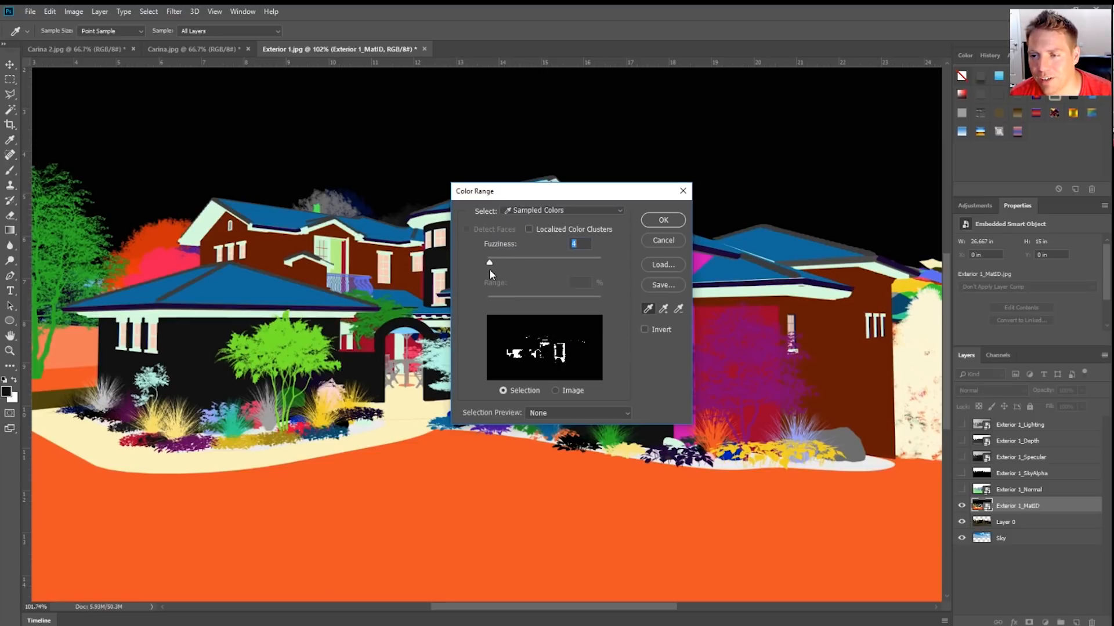
left_click(660, 223)
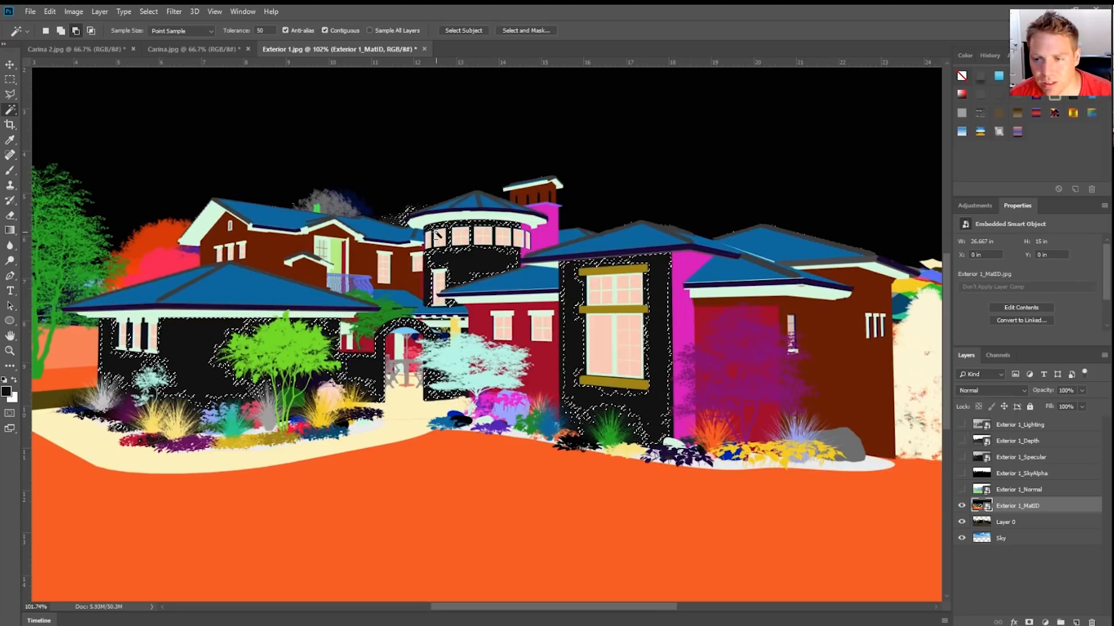
key("ctrl+d")
Try a Color Range selection of the black walls with a higher fuzziness, inspect its outline and clear the selection.
left_click(149, 12)
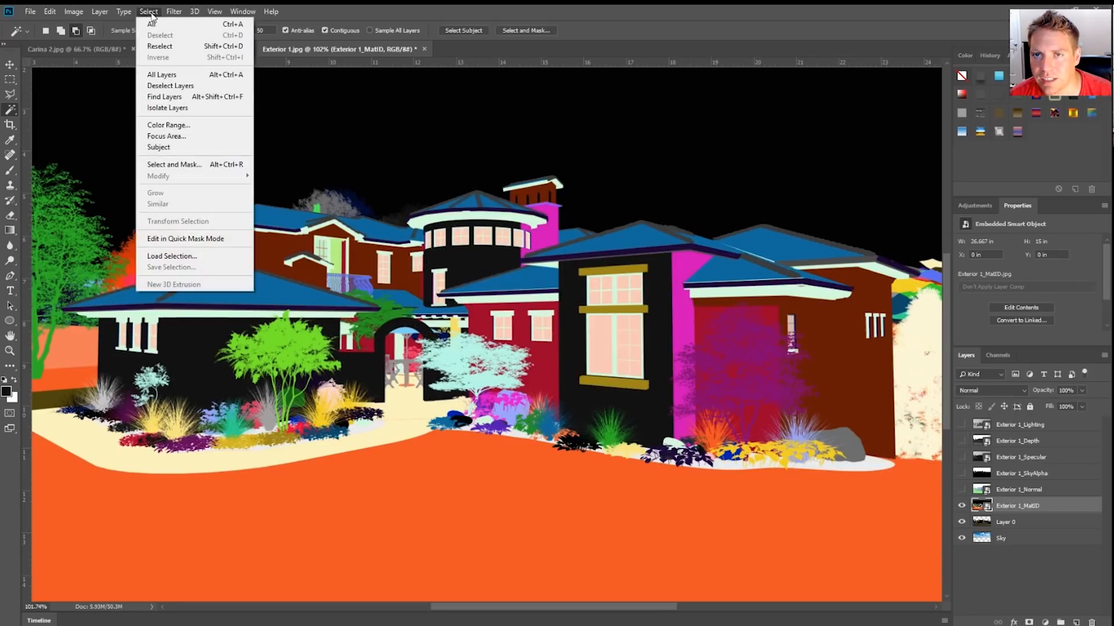
left_click(175, 126)
left_click_drag(488, 265, 521, 266)
left_click(675, 221)
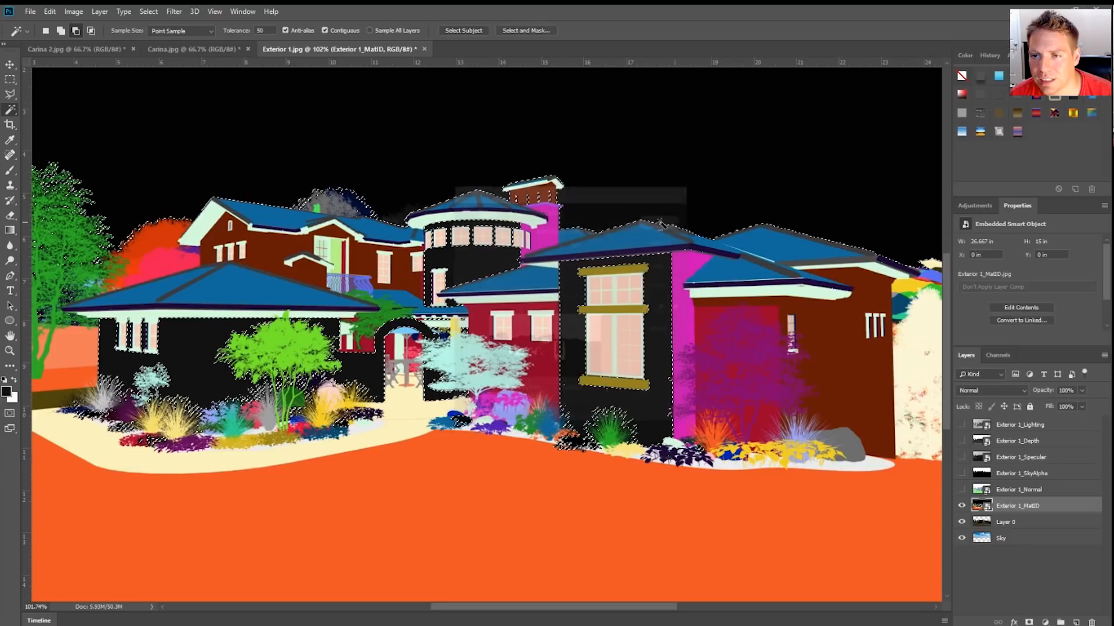
key("ctrl+0")
scroll(318, 369, "up", 2)
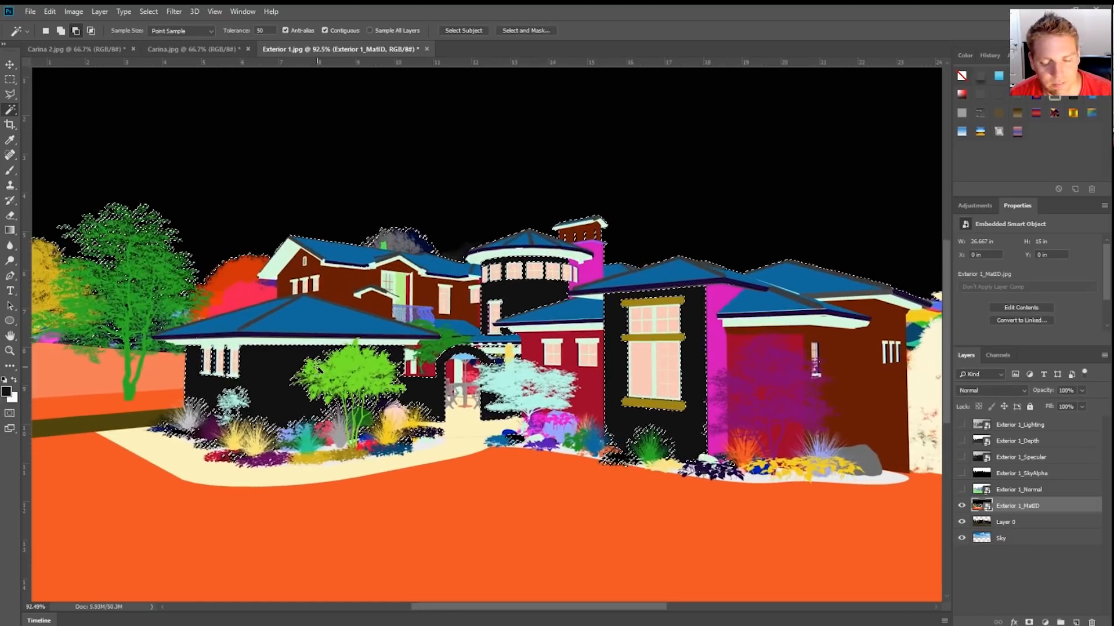
scroll(497, 261, "up", 1)
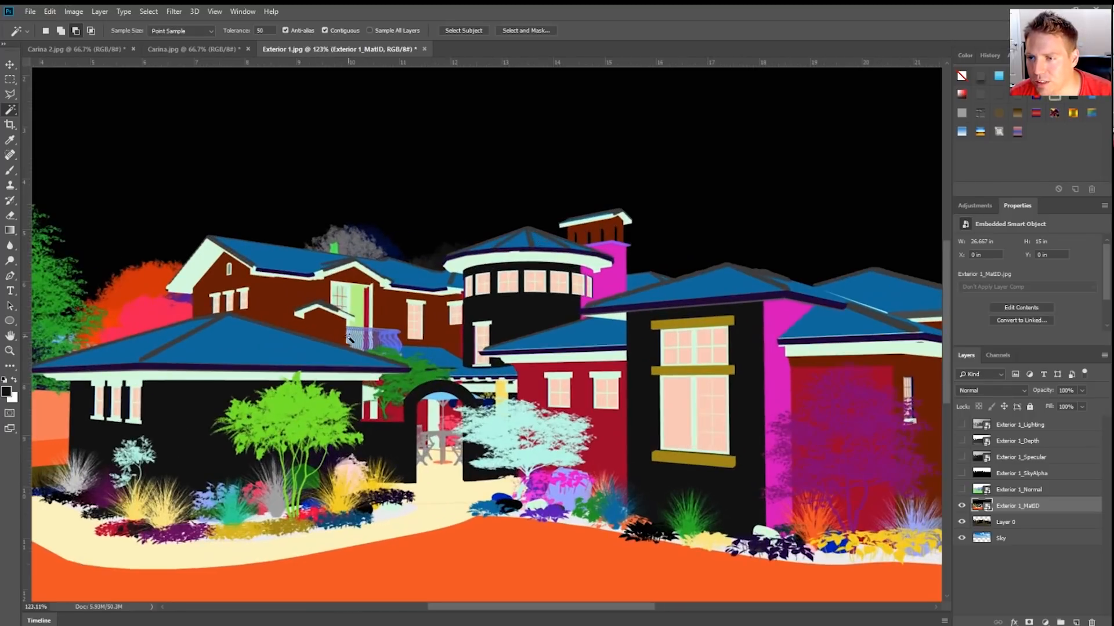
Select the black walls of the low front wing and gate arch with the Magic Wand, including the pier behind the pale tree.
scroll(348, 137, "down", 2)
scroll(322, 377, "up", 2)
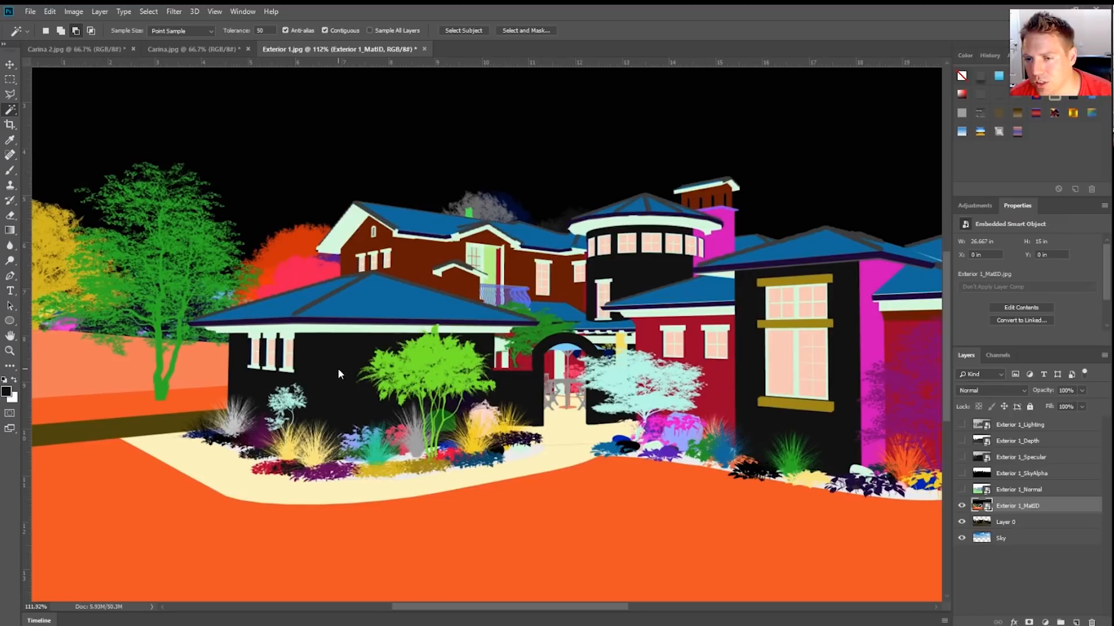
scroll(395, 400, "up", 5)
left_click(396, 400)
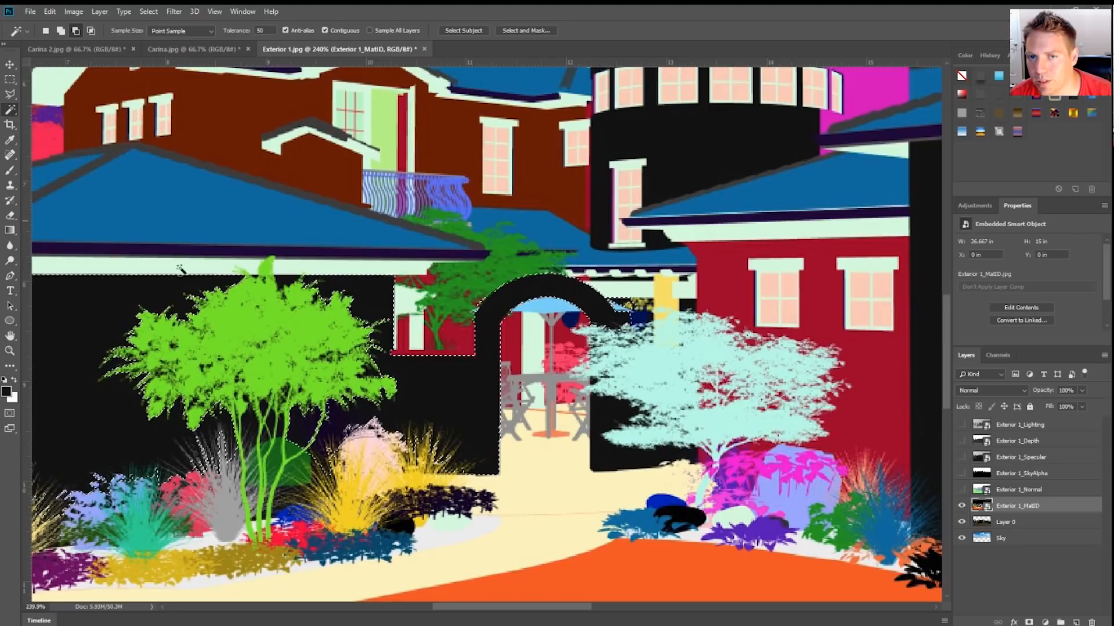
scroll(314, 394, "up", 4)
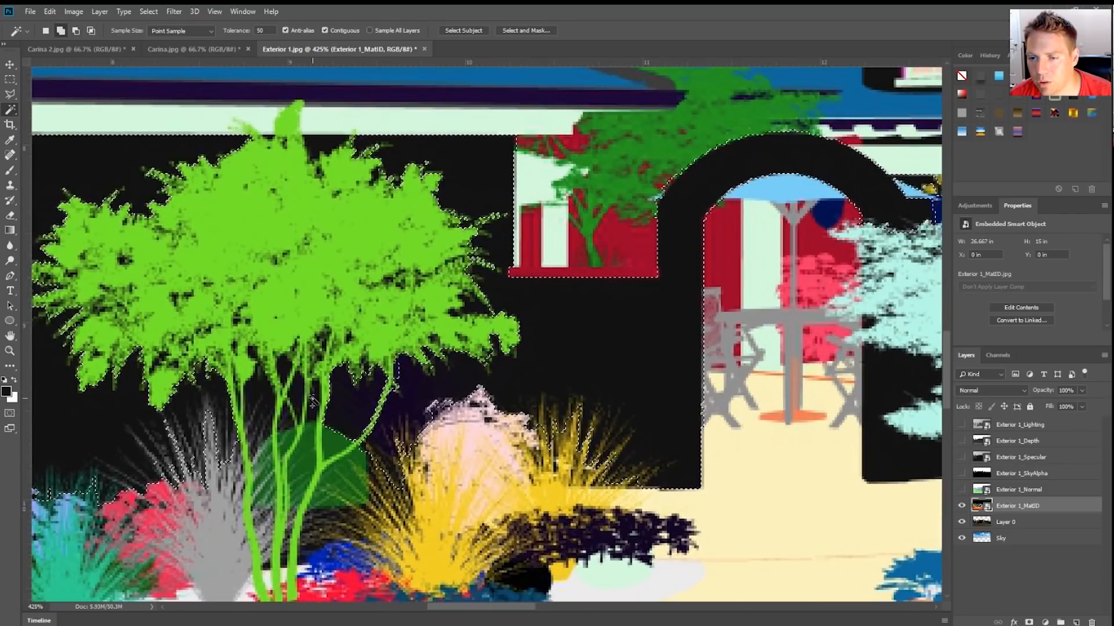
scroll(285, 366, "down", 3)
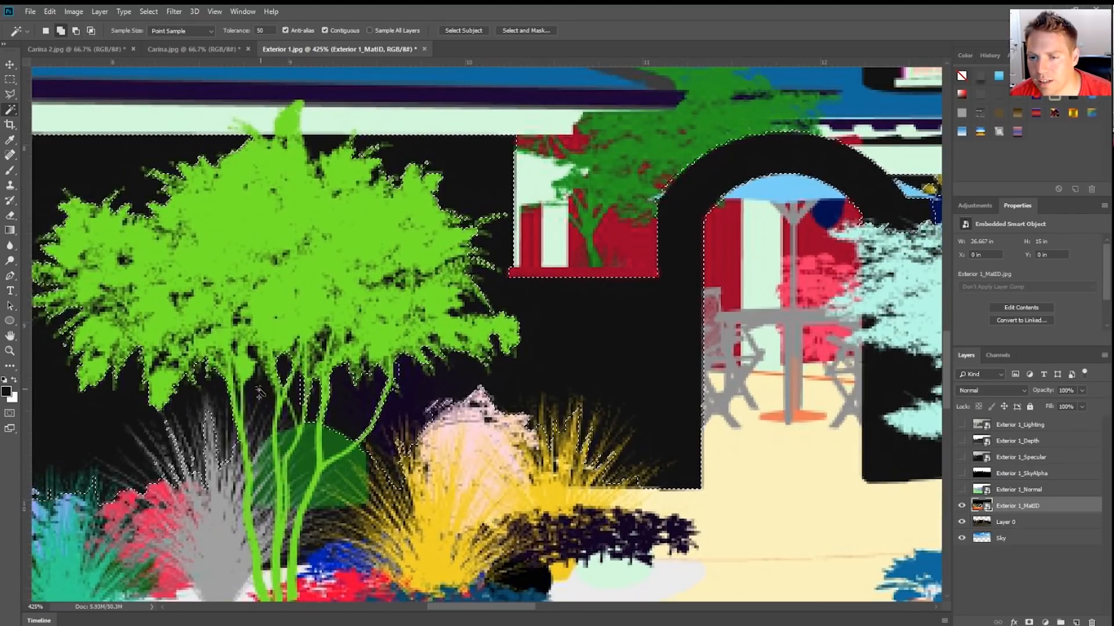
scroll(229, 362, "down", 3)
scroll(639, 363, "up", 2)
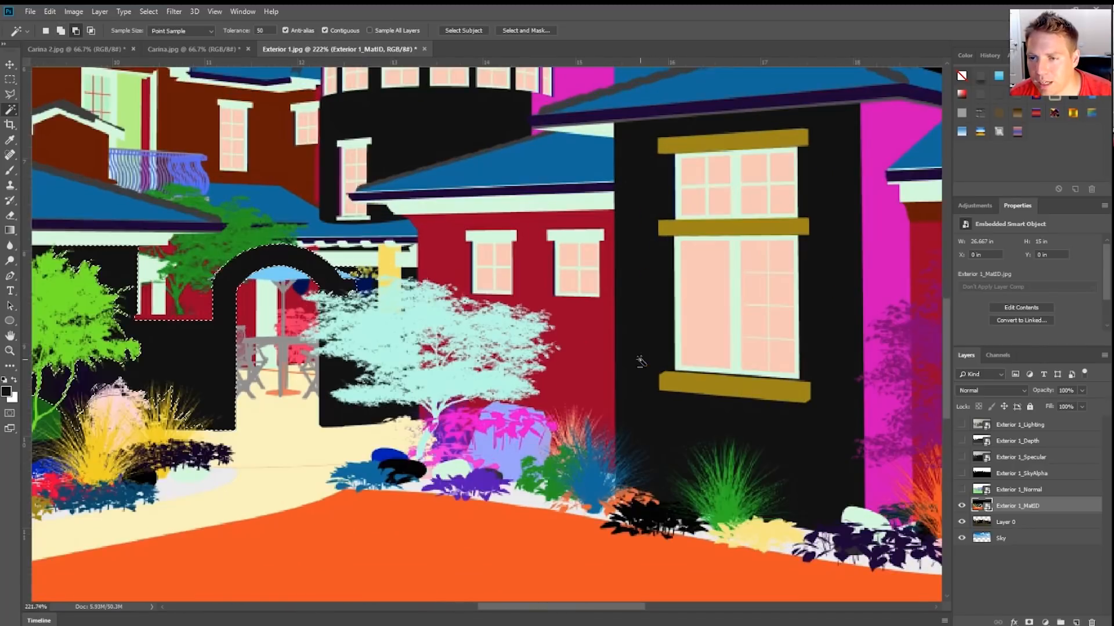
scroll(603, 364, "up", 1)
left_click(334, 370, "shift")
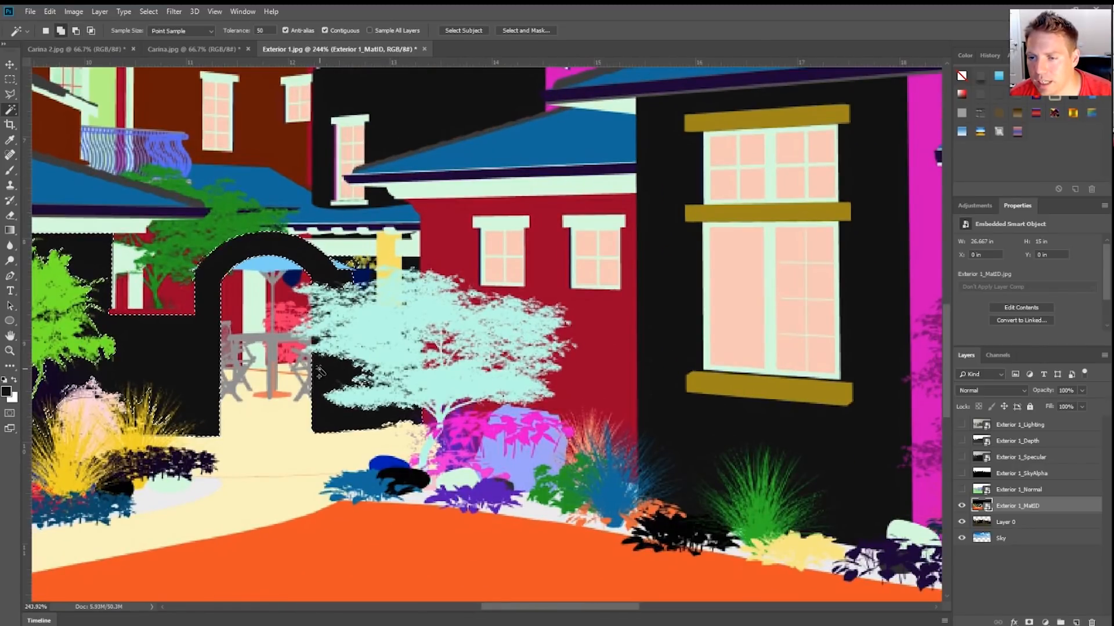
Add the black walls of the tall-window wing and the round tower to the Magic Wand selection.
scroll(334, 371, "down", 3)
scroll(413, 191, "up", 3)
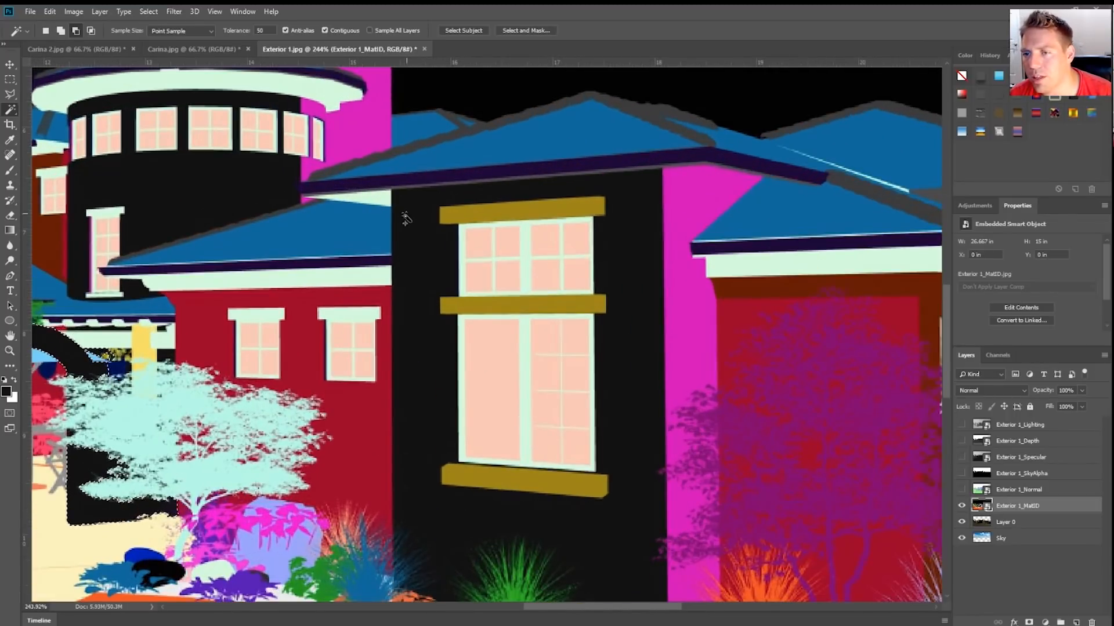
left_click(407, 218, "shift")
scroll(340, 216, "down", 3)
scroll(524, 226, "down", 2)
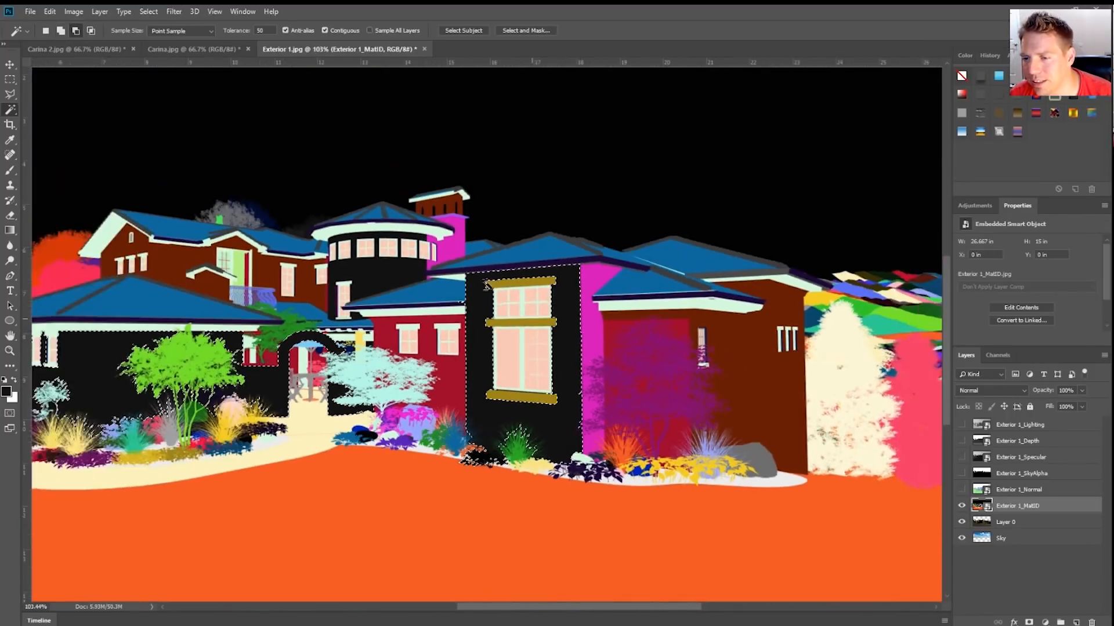
scroll(392, 326, "up", 4)
left_click(396, 322, "shift")
scroll(341, 210, "down", 2)
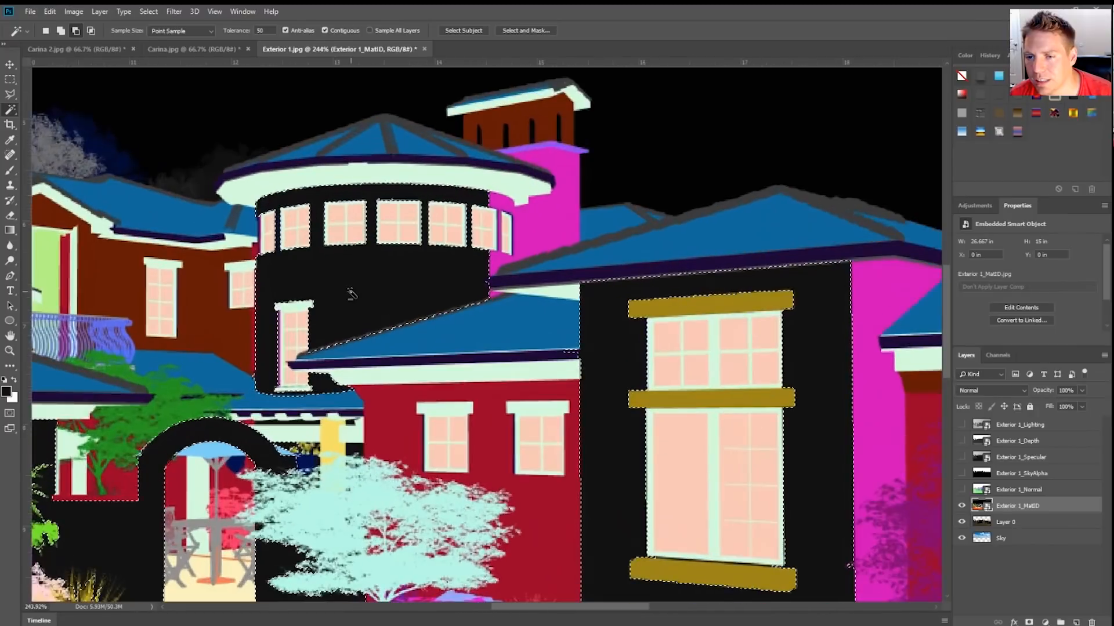
scroll(418, 177, "down", 3)
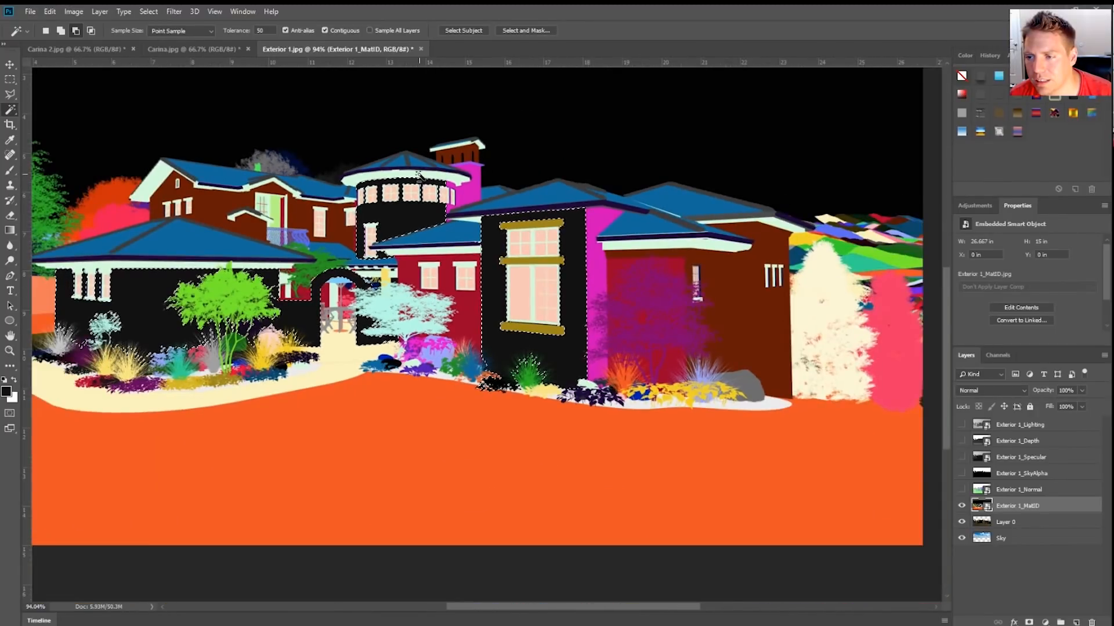
Compare the selection with the render beneath Exterior 1_MatID, and add the magenta walls beside the tower and tall-window wing to it.
scroll(419, 175, "up", 4)
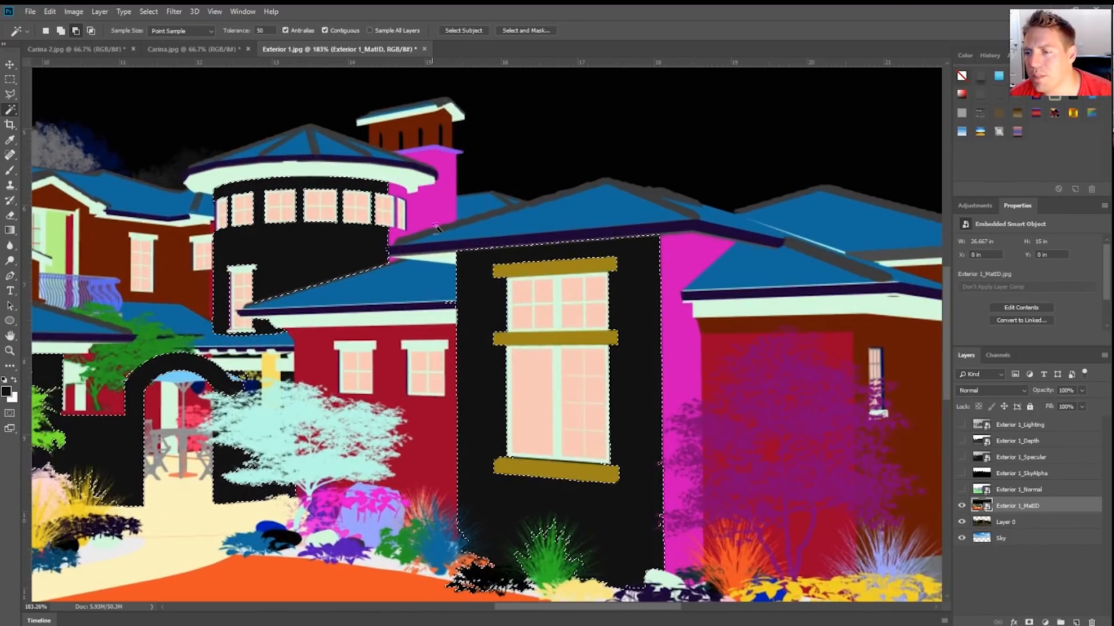
left_click(961, 506)
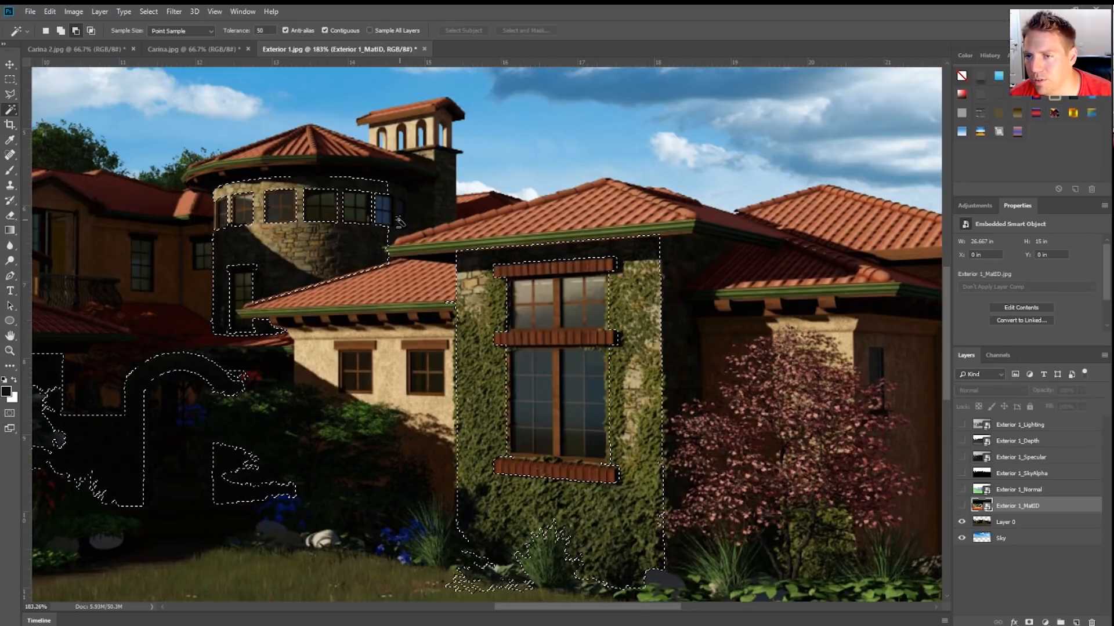
left_click(961, 506)
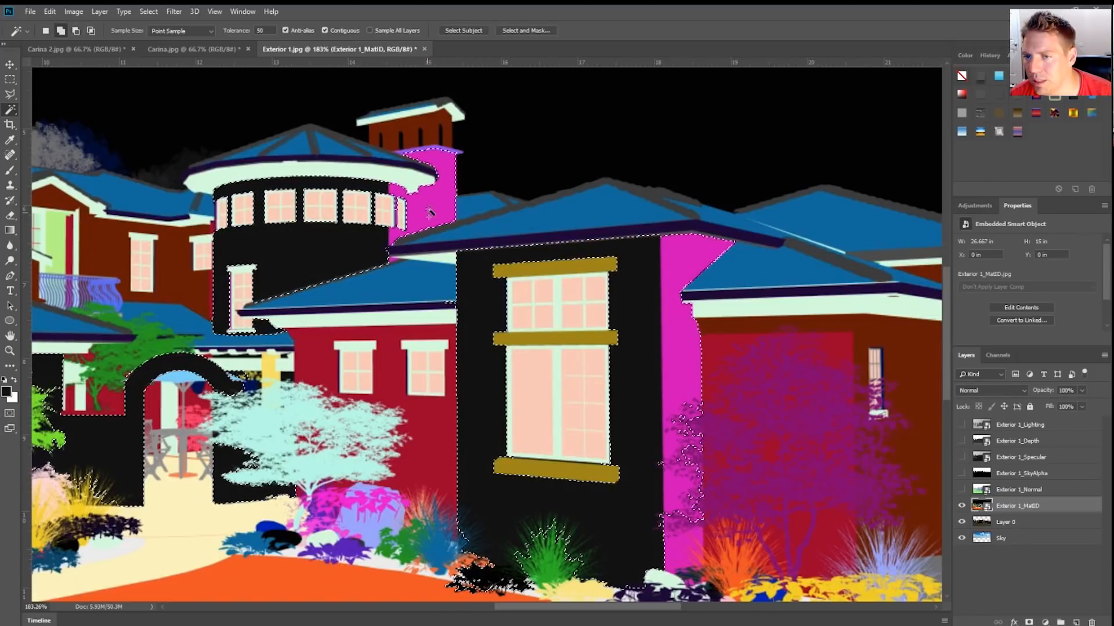
scroll(467, 174, "down", 1)
scroll(426, 208, "up", 5)
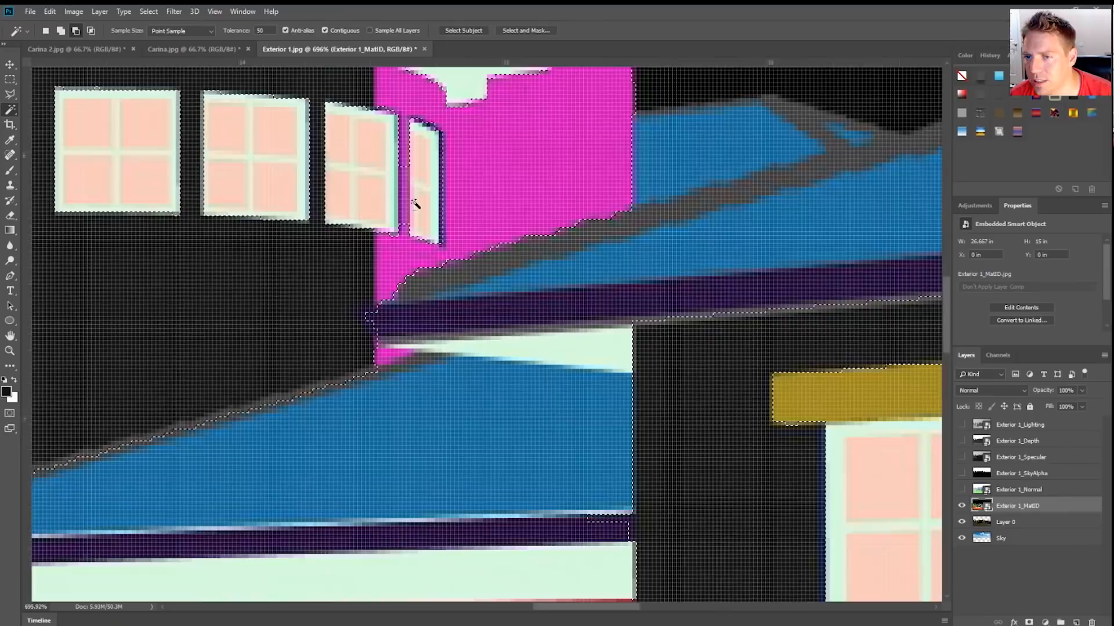
scroll(417, 168, "down", 5)
scroll(496, 163, "down", 5)
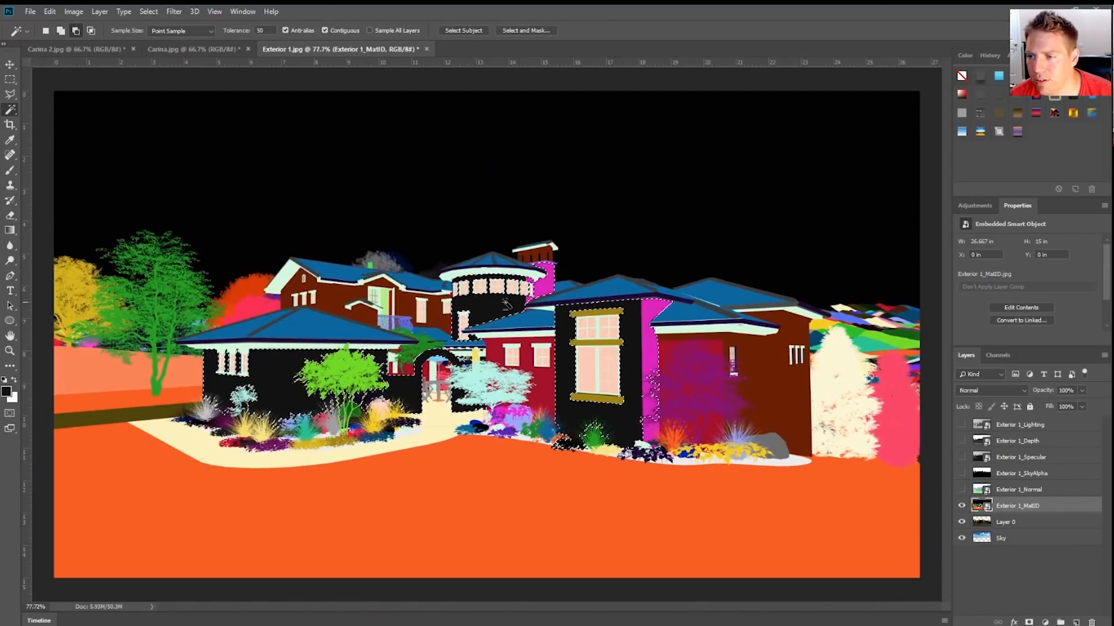
scroll(575, 298, "up", 1)
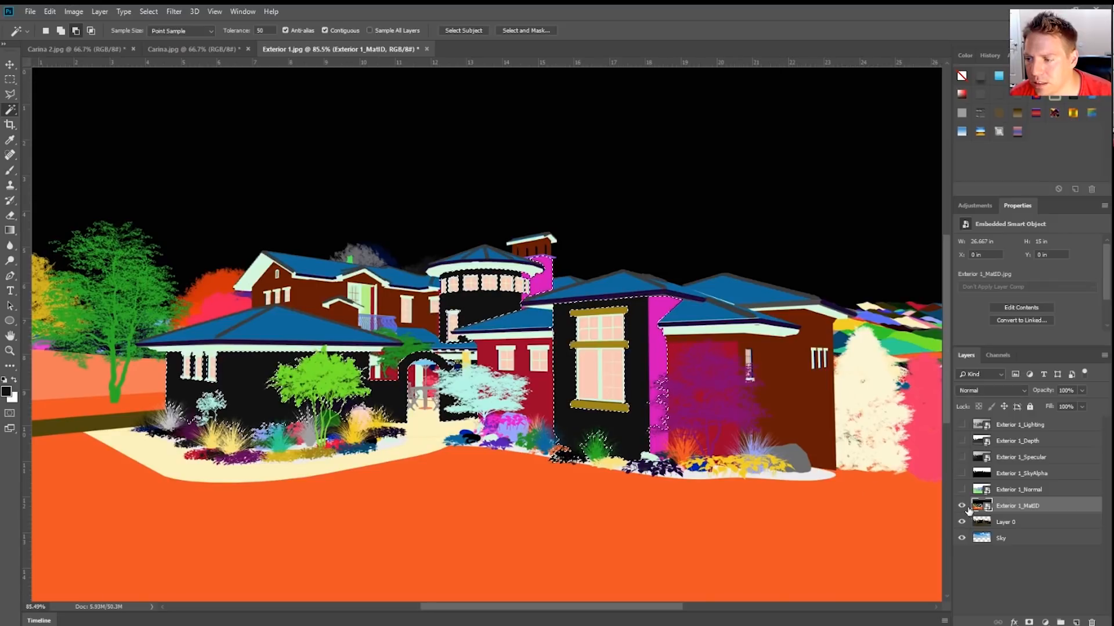
Make Layer 0 active with Exterior 1_MatID hidden, and brighten the selected stone walls with a Levels adjustment.
left_click(985, 542)
left_click(986, 522)
left_click(962, 505)
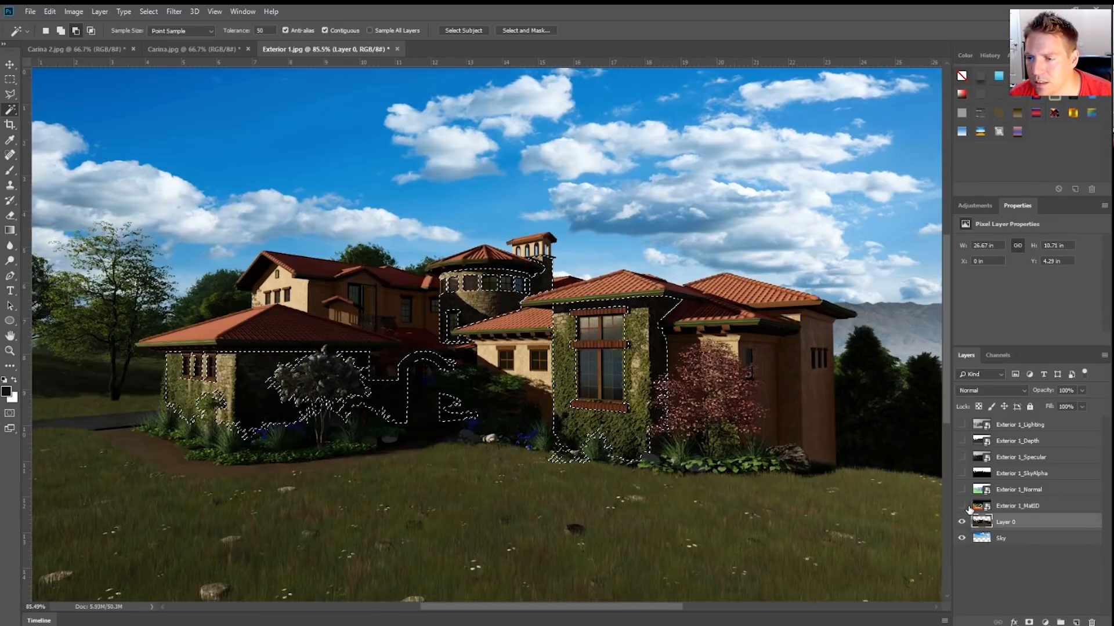
scroll(554, 314, "up", 3)
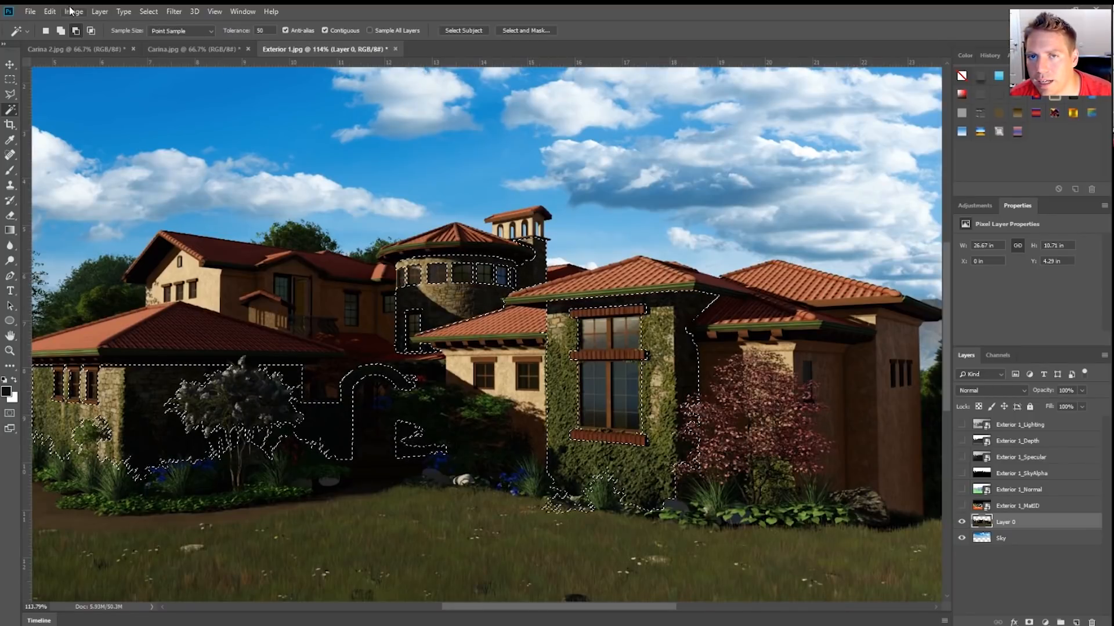
left_click(97, 11)
mouse_move(80, 11)
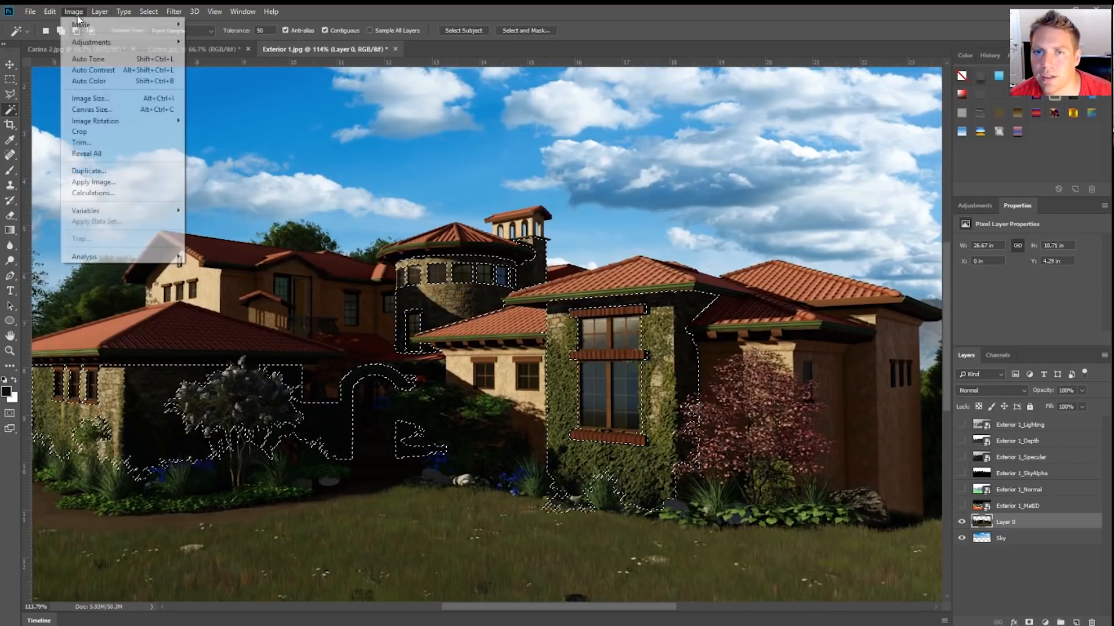
mouse_move(84, 42)
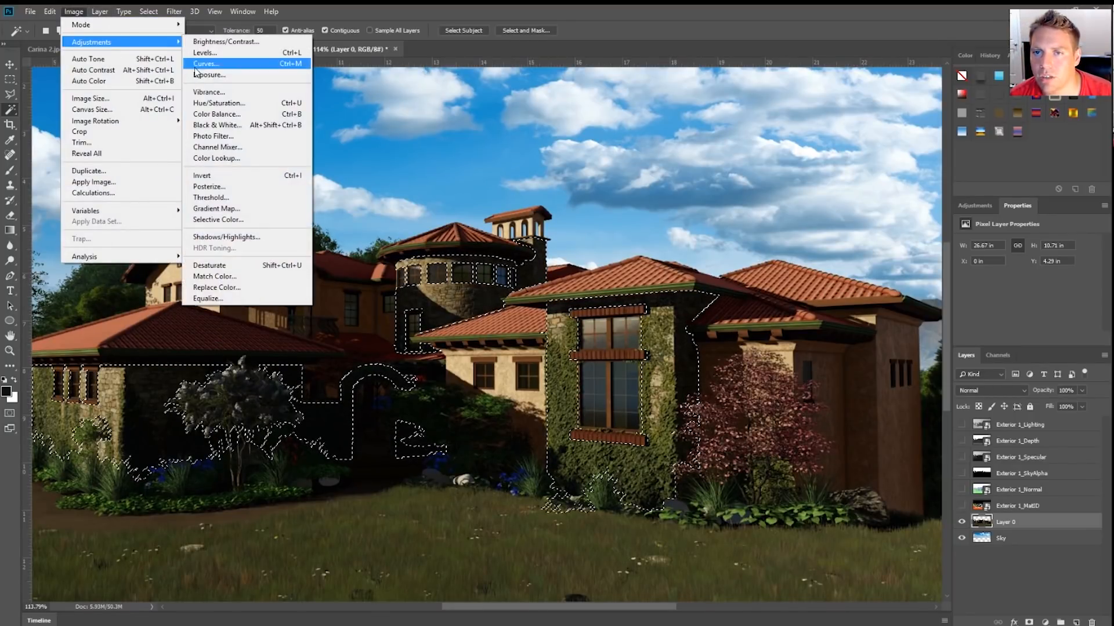
left_click(203, 52)
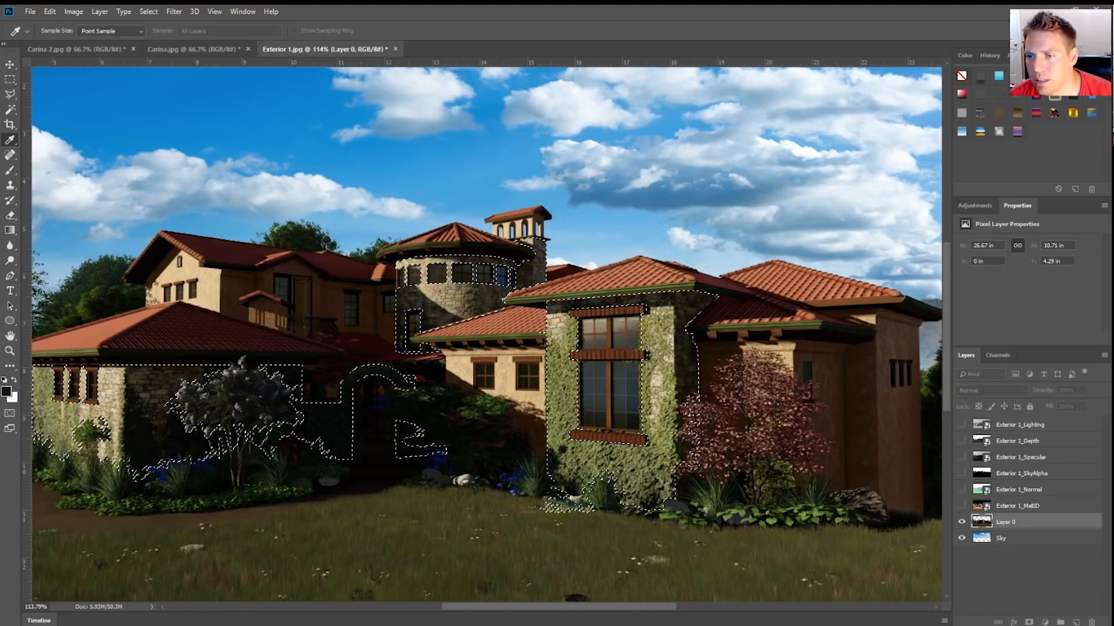
key("Return")
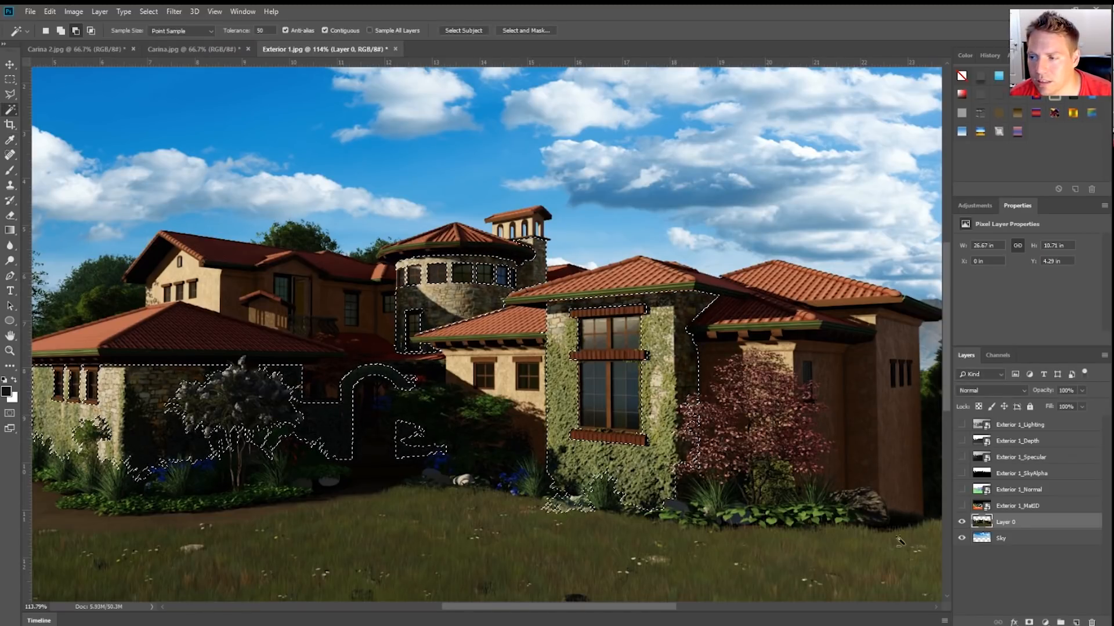
Add a new layer above Layer 0 and activate the Brush with a salmon-red foreground colour.
key("ctrl+shift+alt+n")
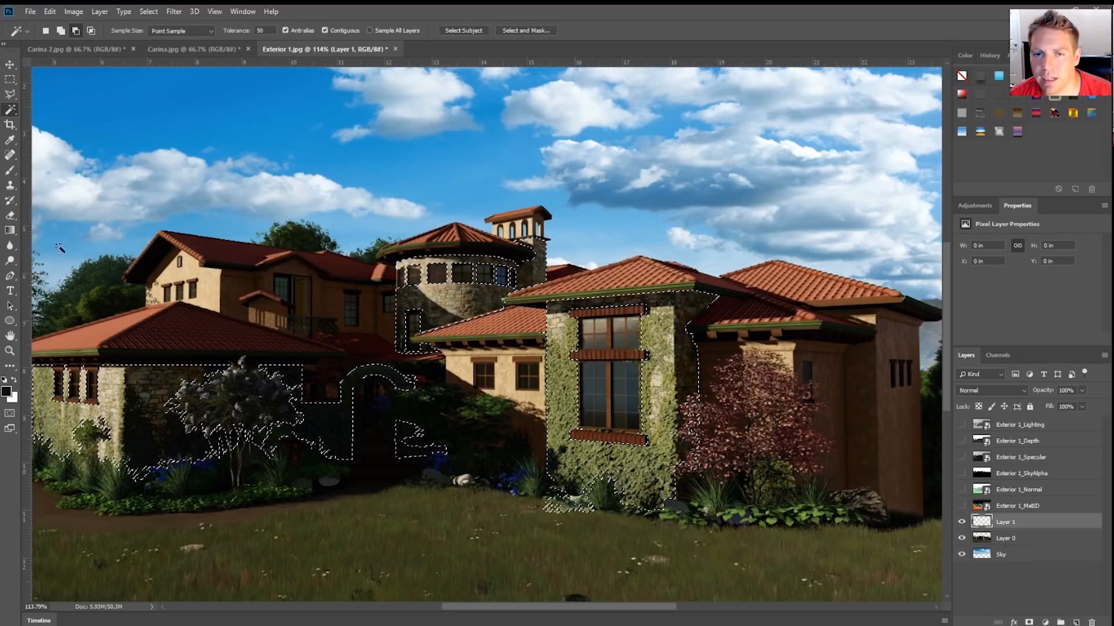
left_click(9, 170)
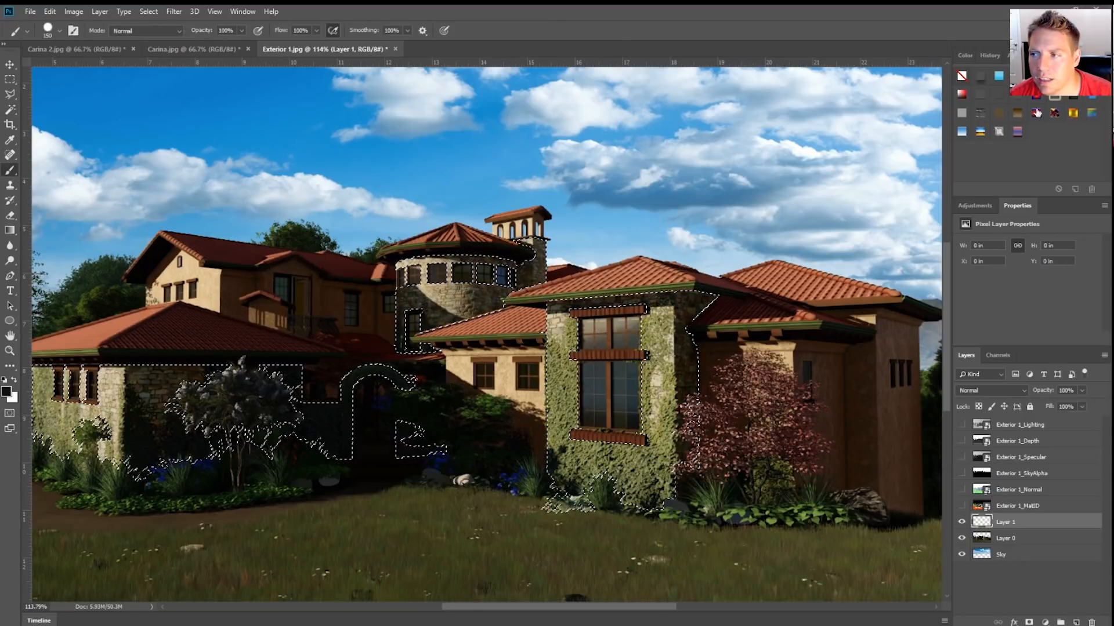
left_click(967, 55)
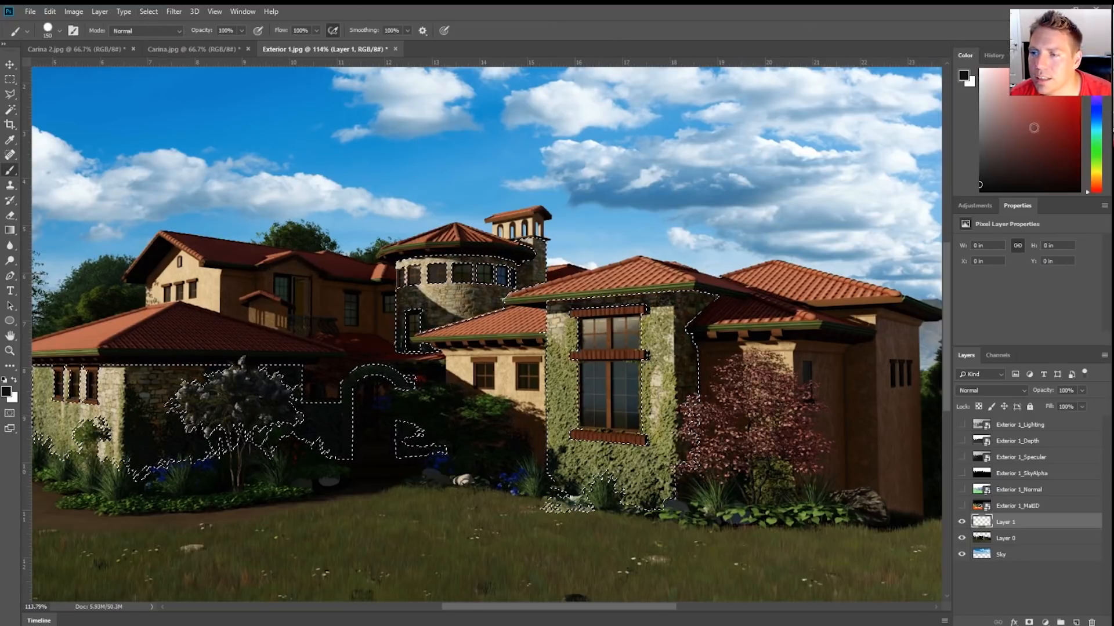
mouse_move(1034, 127)
left_mouse_down()
mouse_move(1039, 105)
mouse_move(1006, 87)
mouse_move(1011, 99)
left_mouse_up()
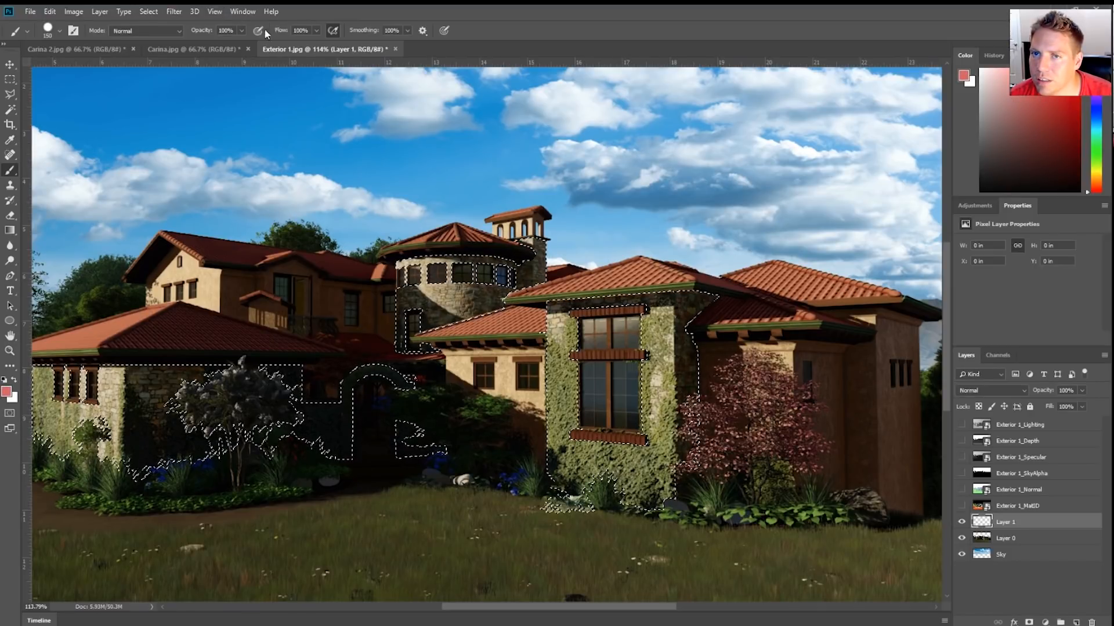
Try painting the front wing's stone wall with the brush at 48% opacity in Normal mode, and undo the stroke.
left_click(241, 31)
left_click_drag(241, 45, 215, 45)
left_click_drag(125, 408, 177, 352)
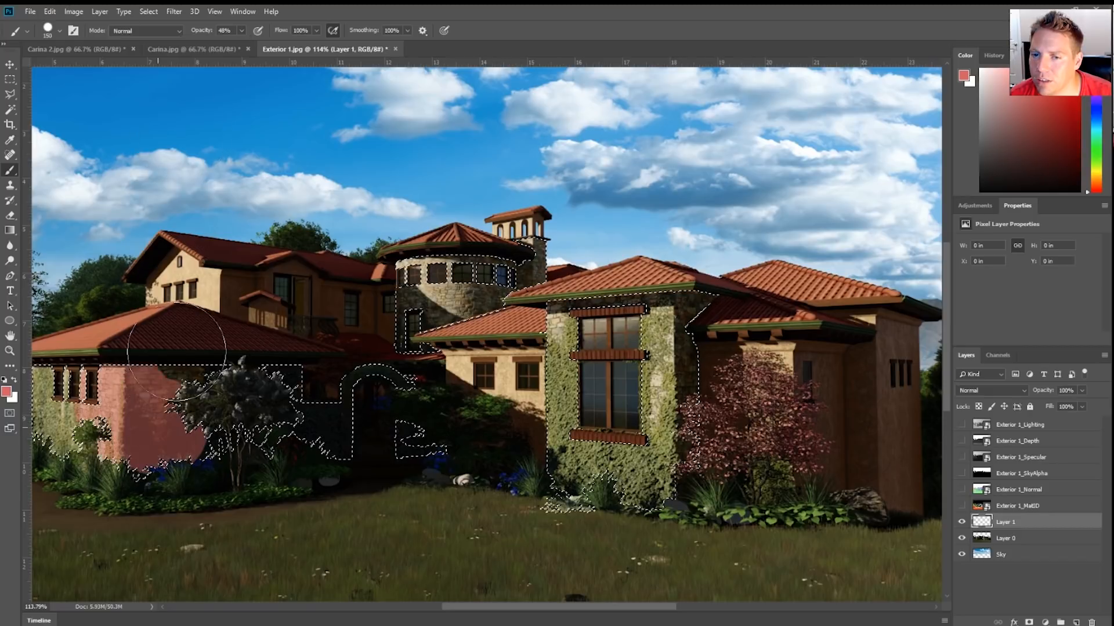
key("ctrl+z")
Set the brush mode to Multiply, test a stroke on the front wing's wall and undo it.
left_click(139, 30)
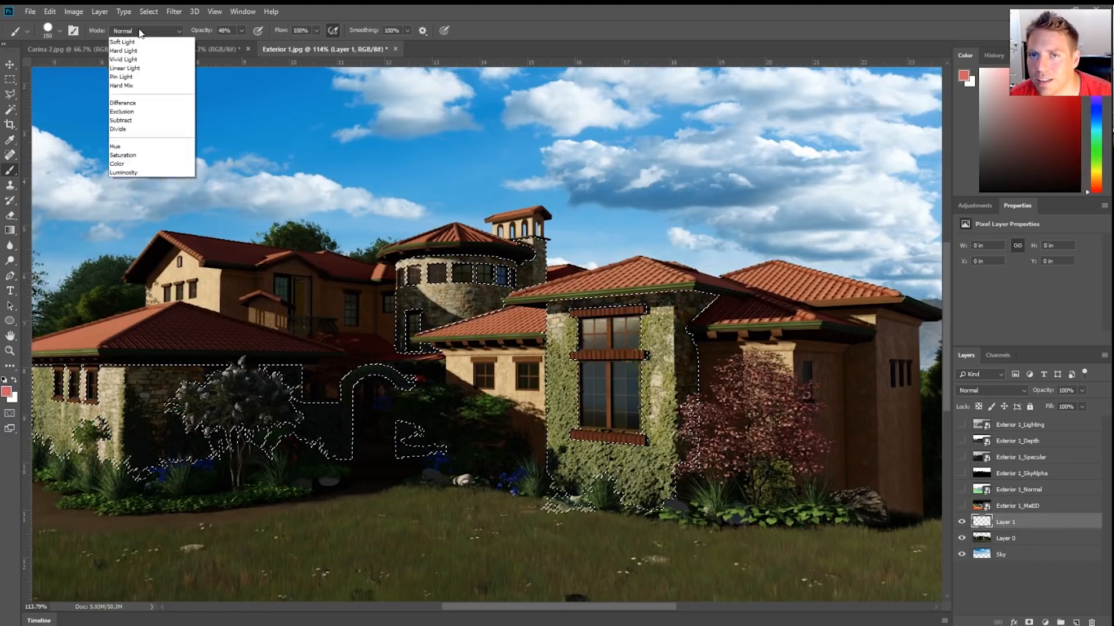
left_click(124, 76)
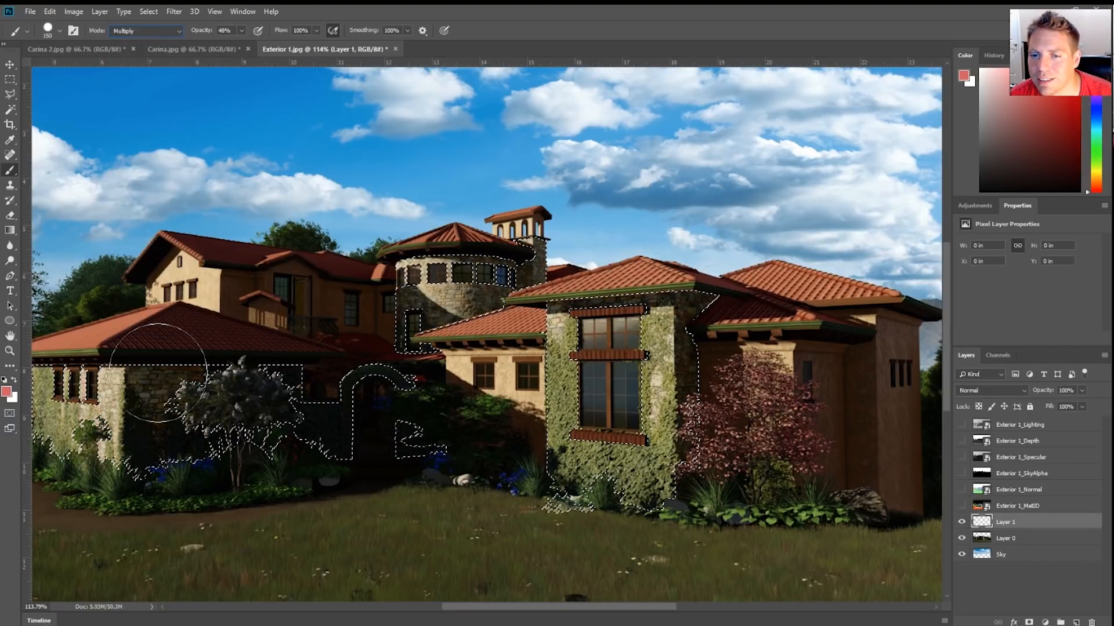
left_click_drag(165, 408, 142, 371)
key("ctrl+z")
Tint the selected stone walls with a more saturated red, using the Multiply brush at 9% opacity.
left_click(1055, 91)
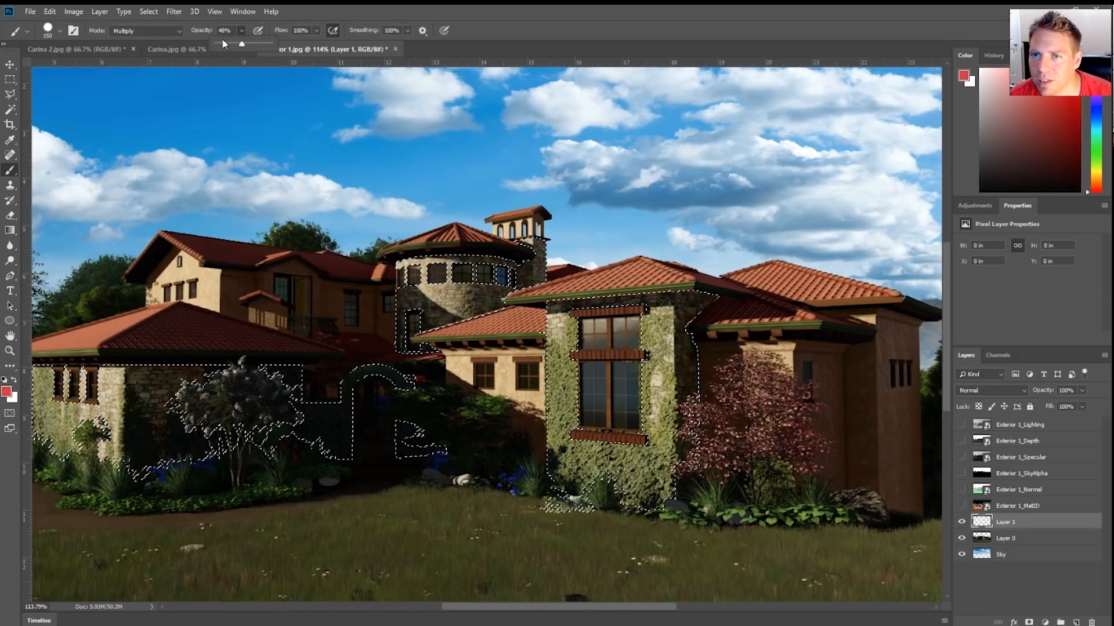
left_click(221, 42)
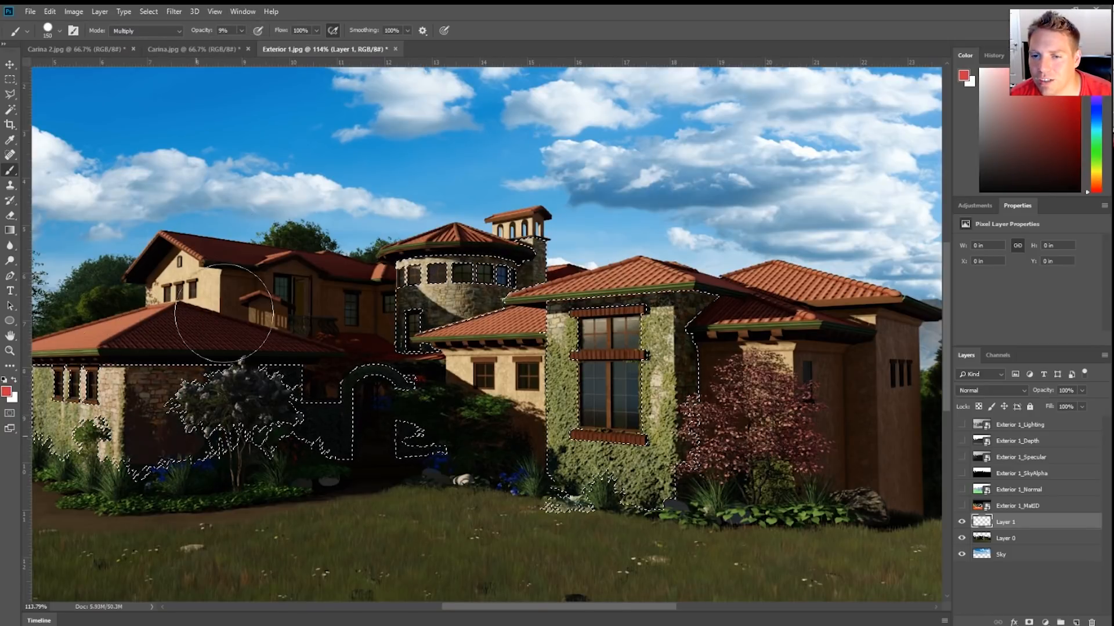
mouse_move(142, 401)
left_mouse_down()
mouse_move(588, 281)
mouse_move(478, 266)
mouse_move(554, 241)
left_mouse_up()
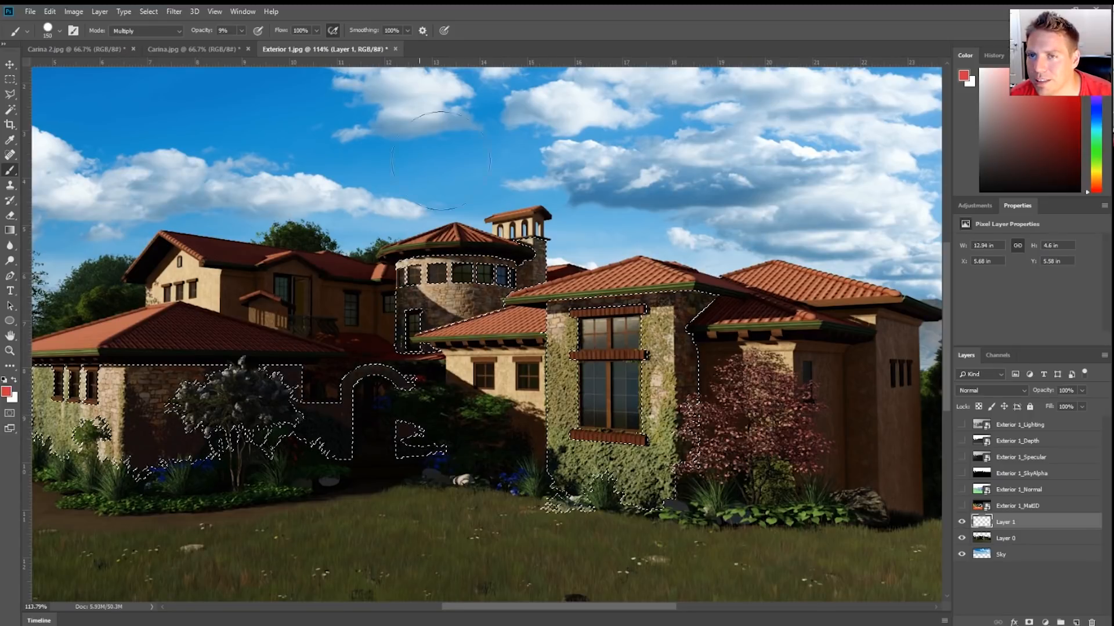
Tint the selected stone walls red with the Brush in Multiply mode at 9% opacity, and deselect.
left_click_drag(406, 295, 502, 279)
mouse_move(232, 400)
left_mouse_down()
mouse_move(123, 444)
mouse_move(345, 392)
left_mouse_up()
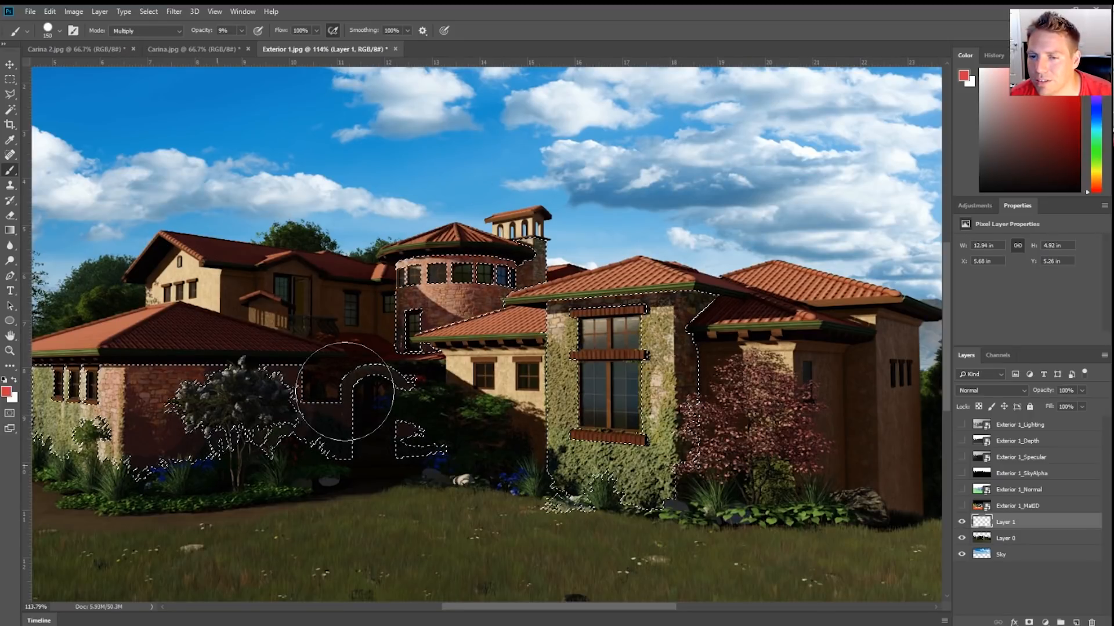
mouse_move(704, 360)
left_mouse_down()
mouse_move(649, 342)
mouse_move(574, 354)
mouse_move(662, 341)
left_mouse_up()
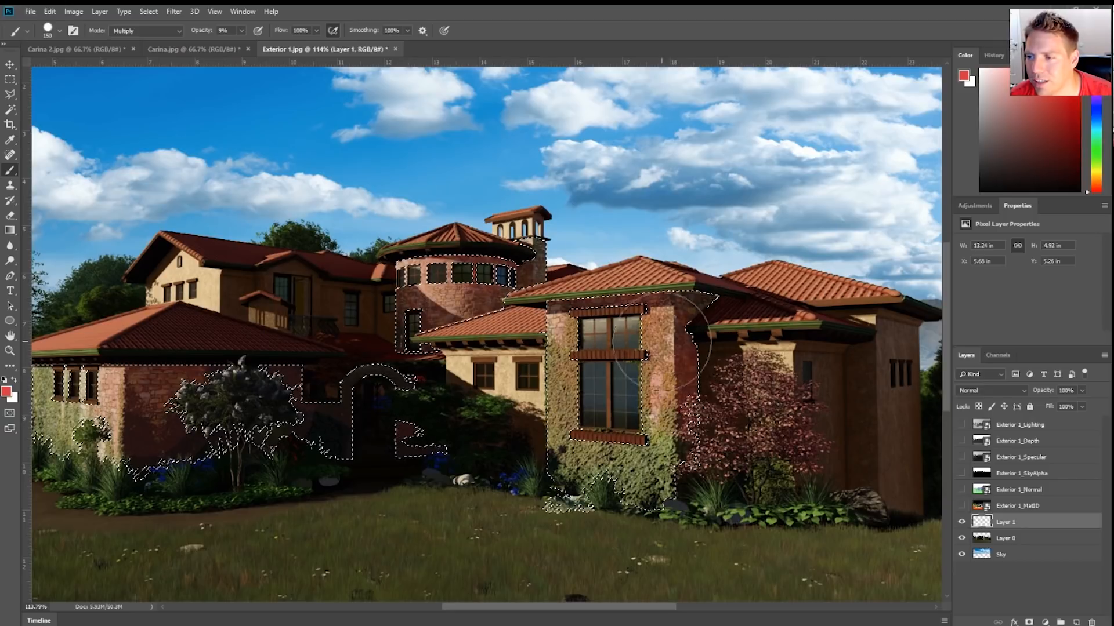
scroll(614, 245, "down", 5)
mouse_move(424, 377)
left_mouse_down()
mouse_move(307, 361)
mouse_move(271, 377)
left_mouse_up()
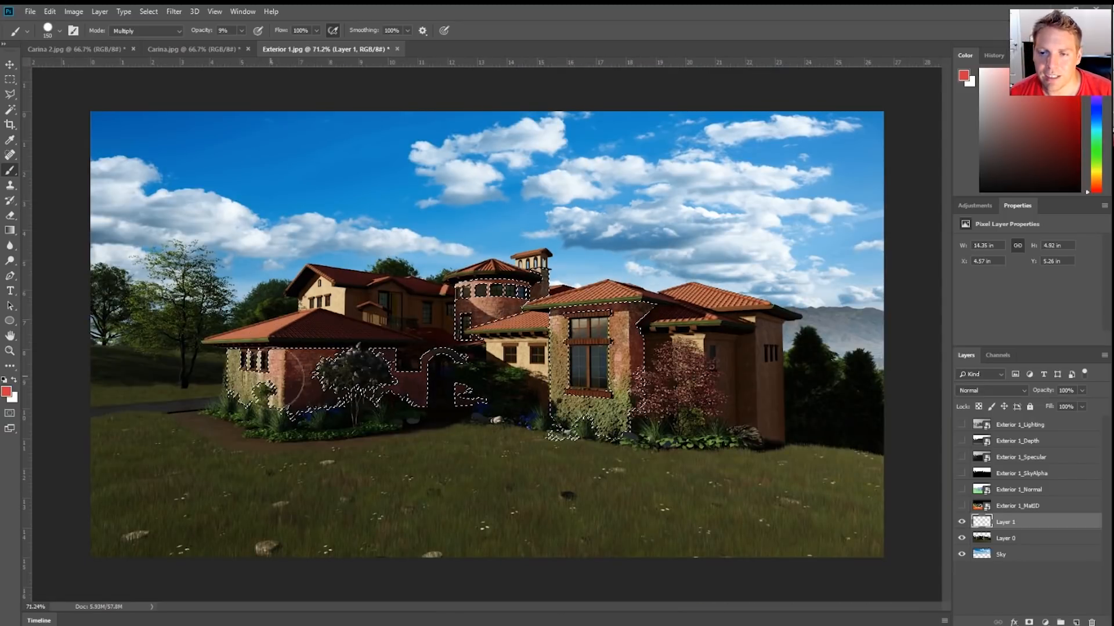
key("ctrl+d")
Examine the tinted walls up close and compare them with the material areas in the Exterior 1_MatID layer.
scroll(506, 295, "down", 1)
scroll(506, 295, "up", 4)
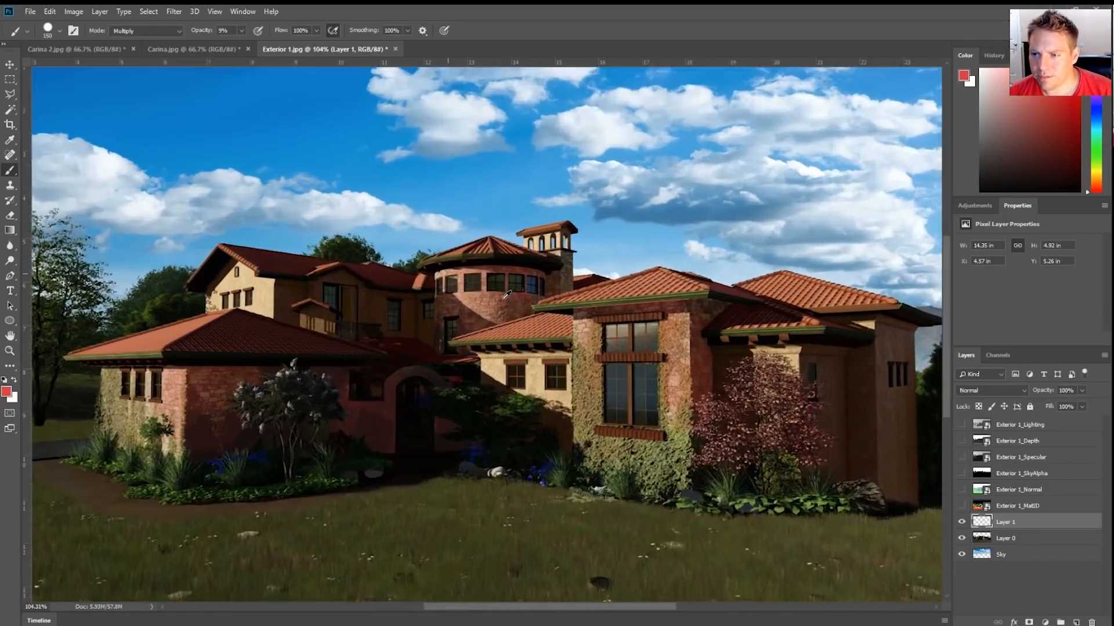
scroll(506, 295, "up", 1)
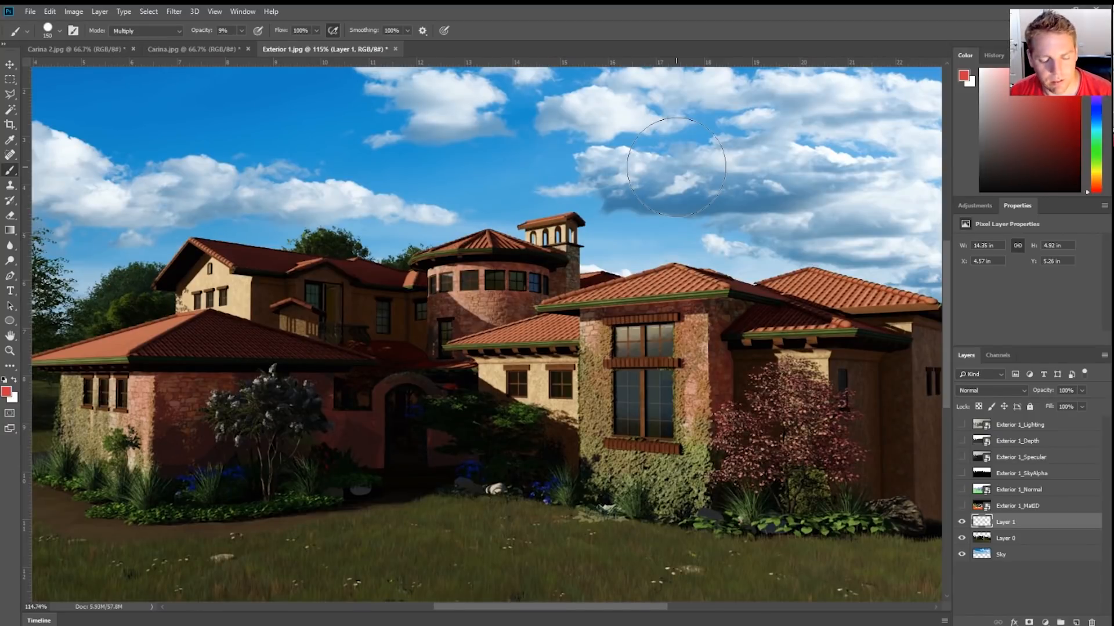
scroll(676, 167, "down", 3)
scroll(550, 264, "up", 3)
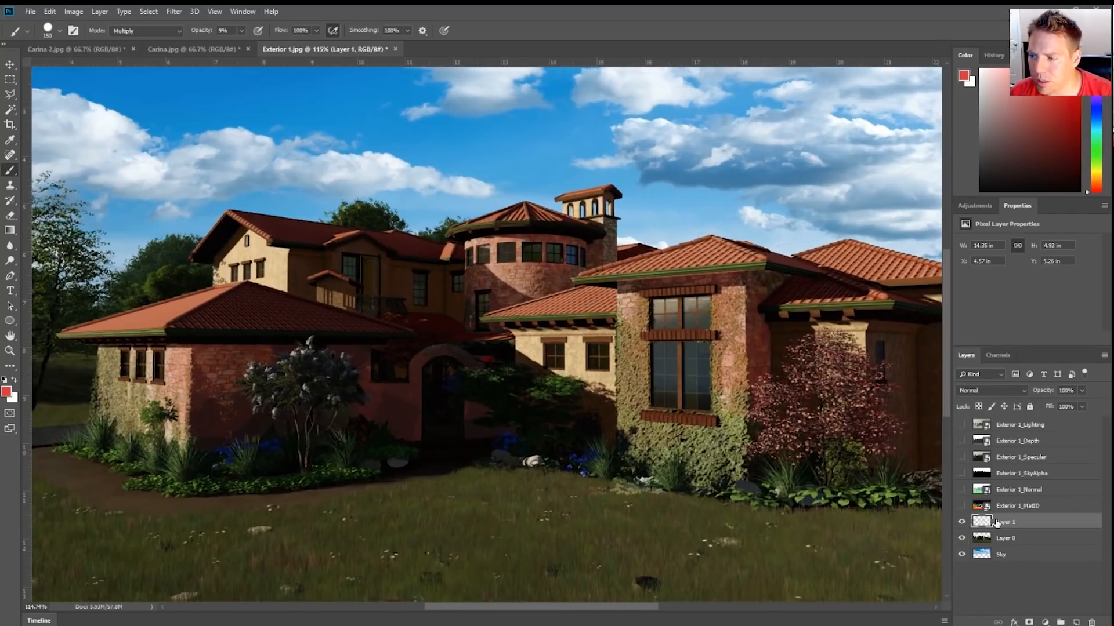
left_click(962, 507)
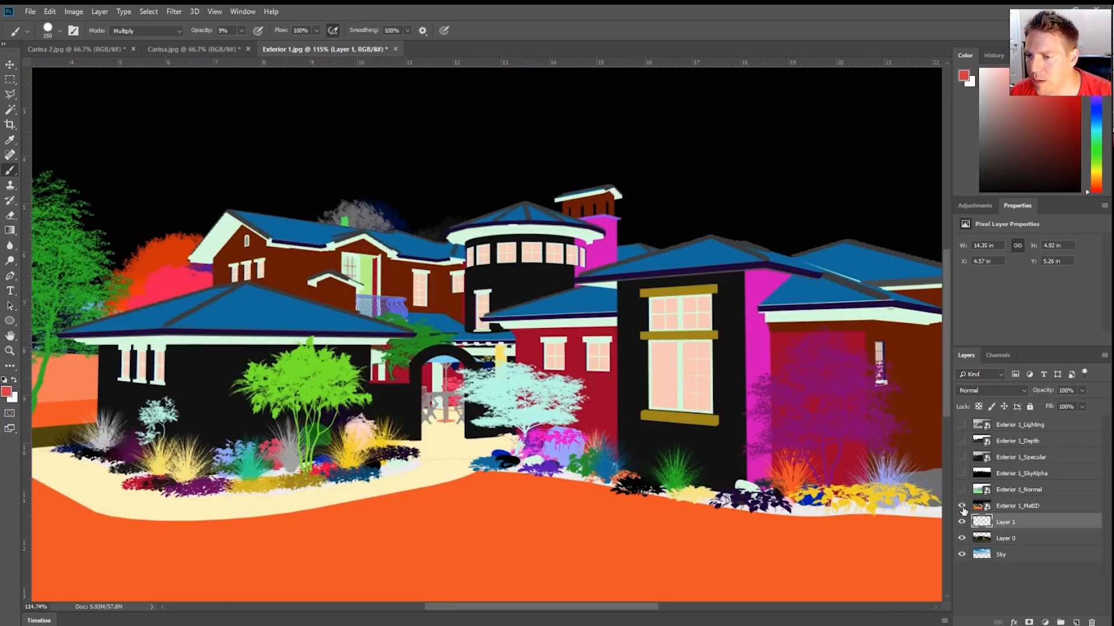
scroll(754, 353, "down", 3)
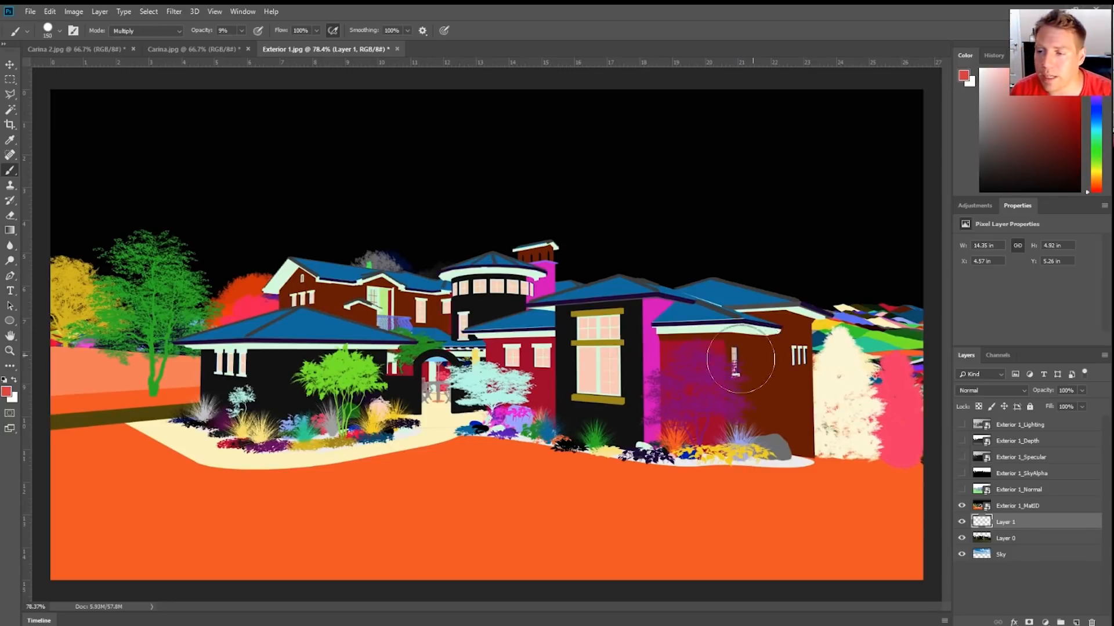
scroll(659, 342, "down", 2)
scroll(659, 343, "up", 1)
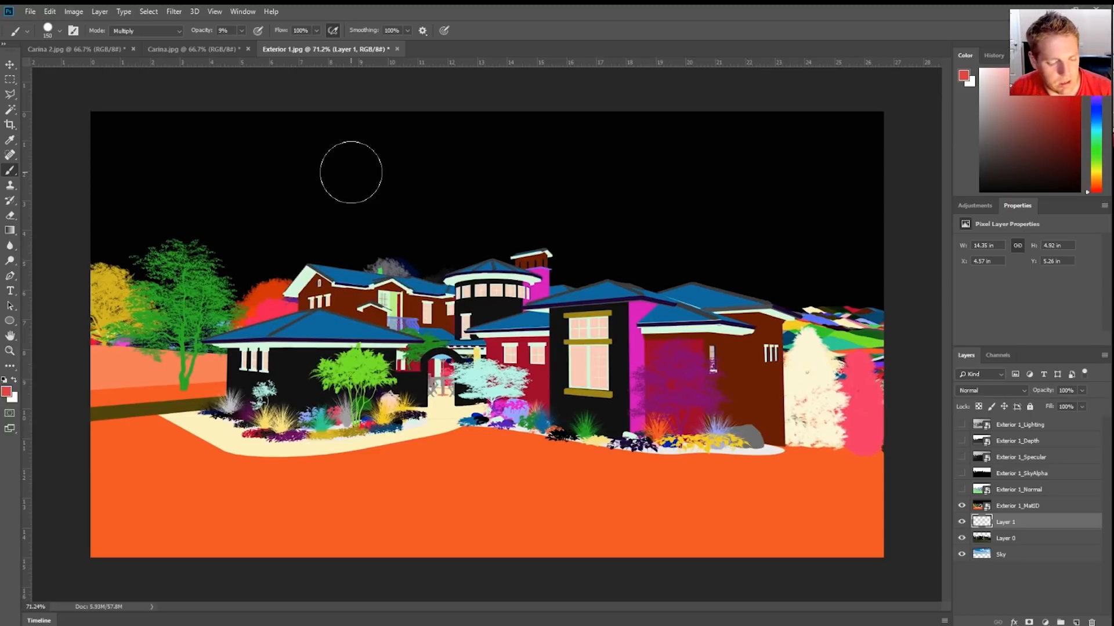
scroll(448, 242, "up", 1)
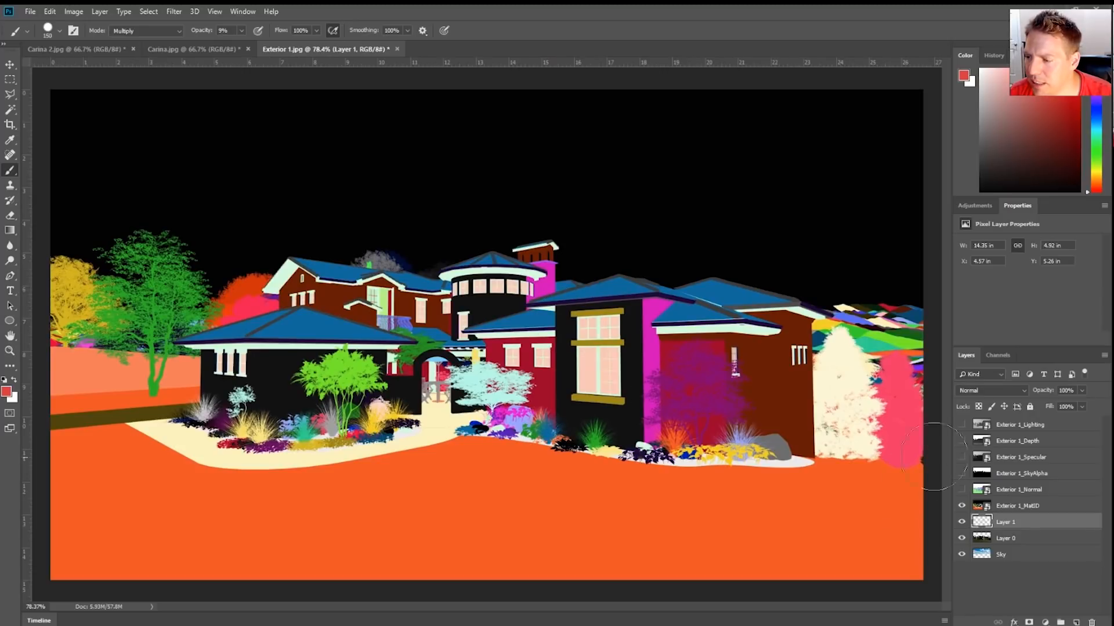
left_click(962, 507)
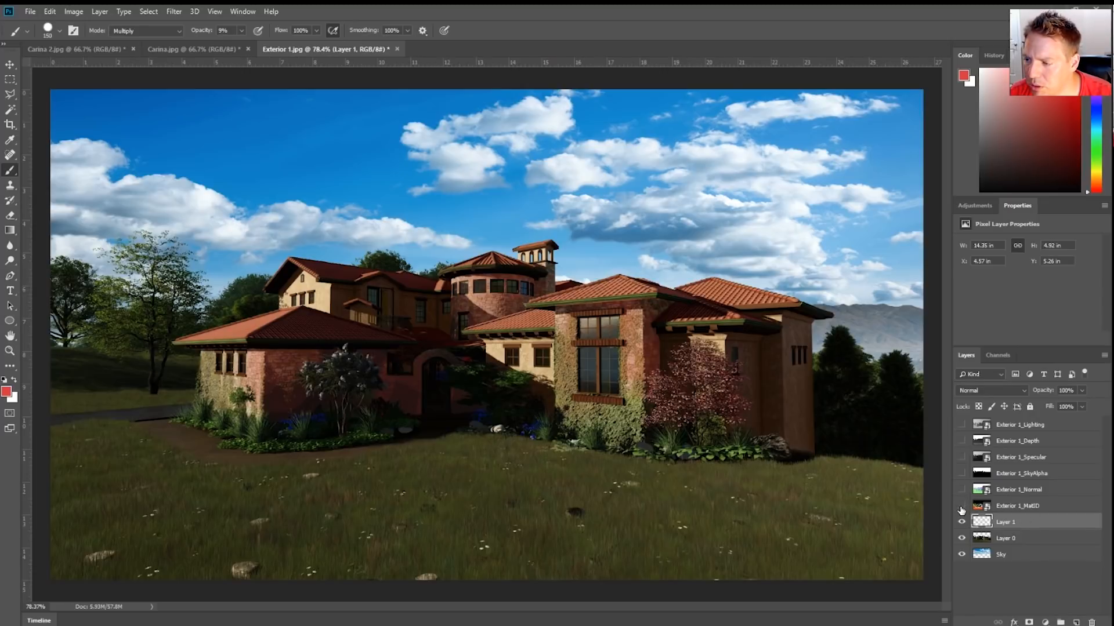
Show the Exterior 1_Lighting layer and examine the haze over the house and sky.
left_click(961, 425)
scroll(356, 241, "down", 3)
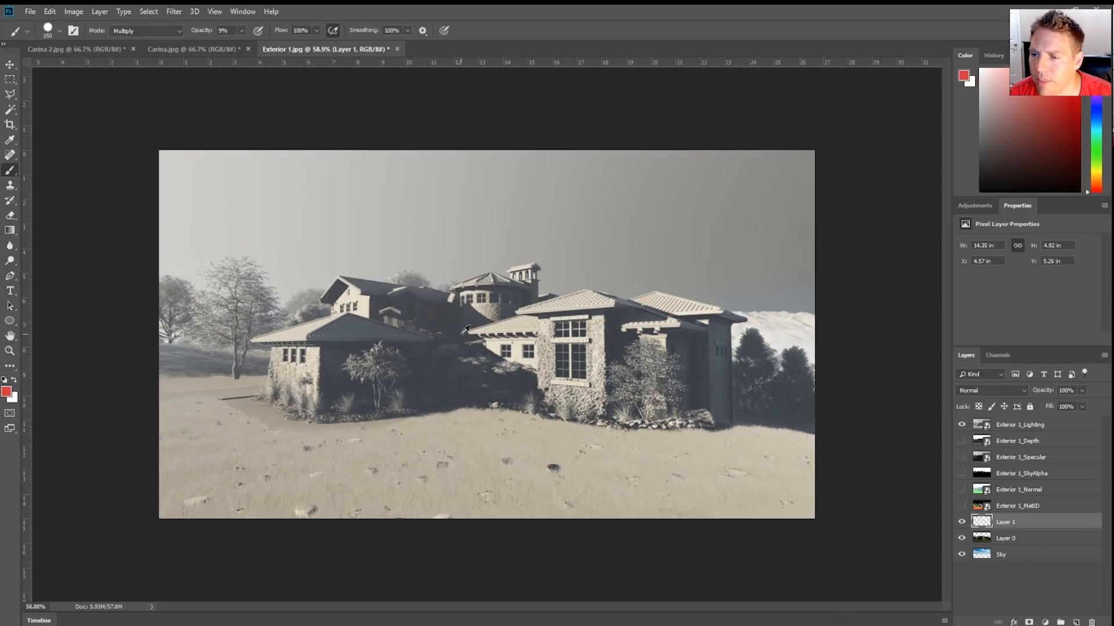
scroll(466, 329, "up", 3)
scroll(466, 330, "down", 2)
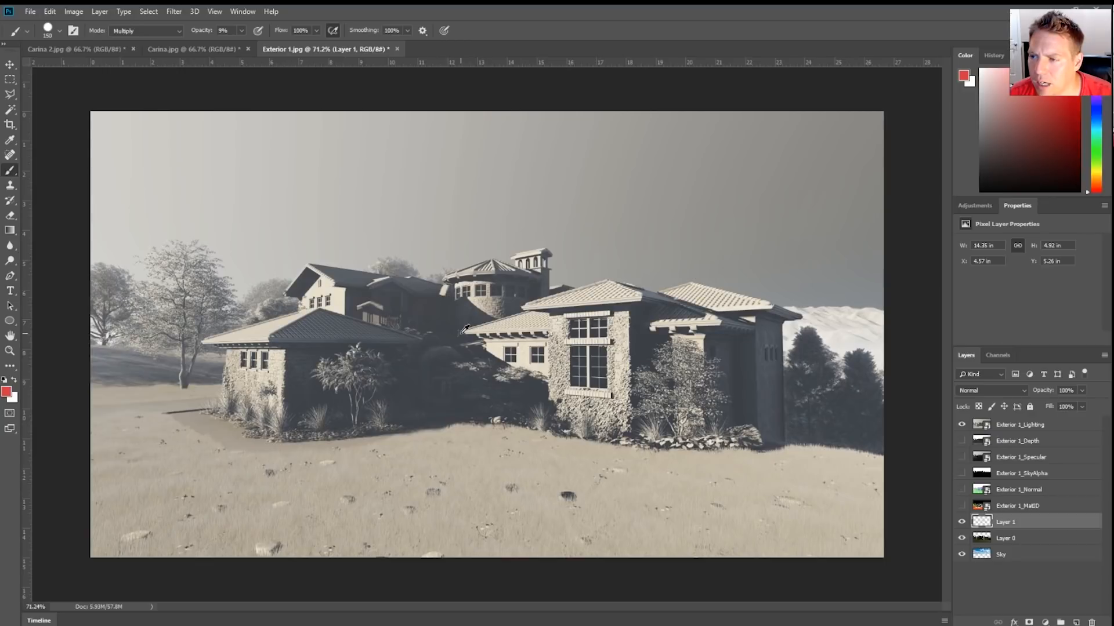
scroll(465, 329, "up", 1)
scroll(464, 328, "down", 1)
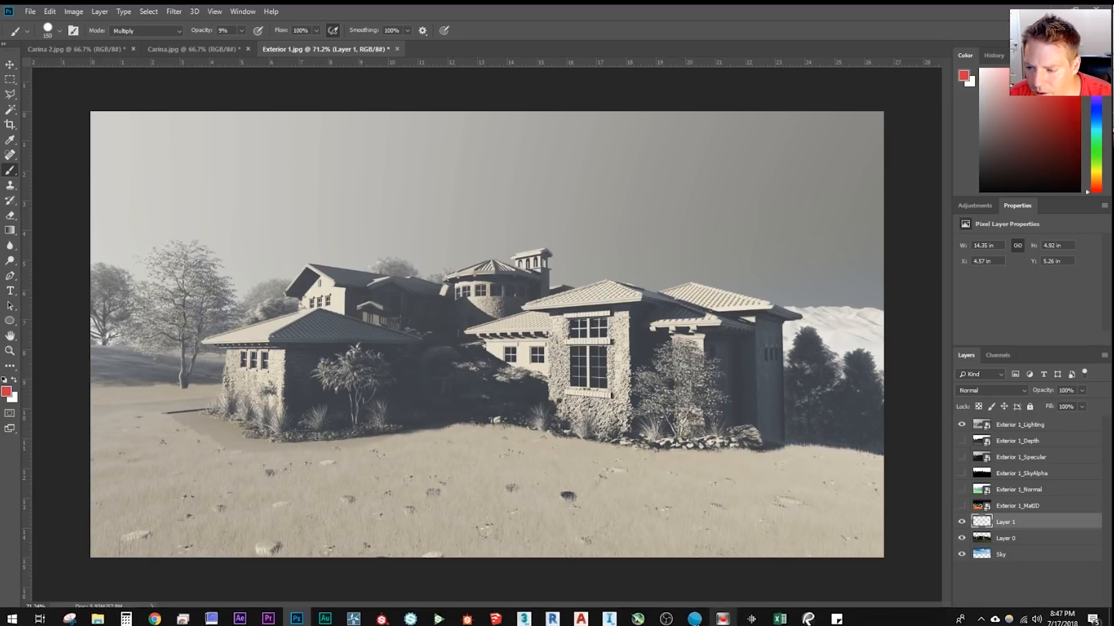
Switch to Lumion's Photo mode, disable the Fog effect for Photo - 1 and load that shot's view.
left_click(353, 619)
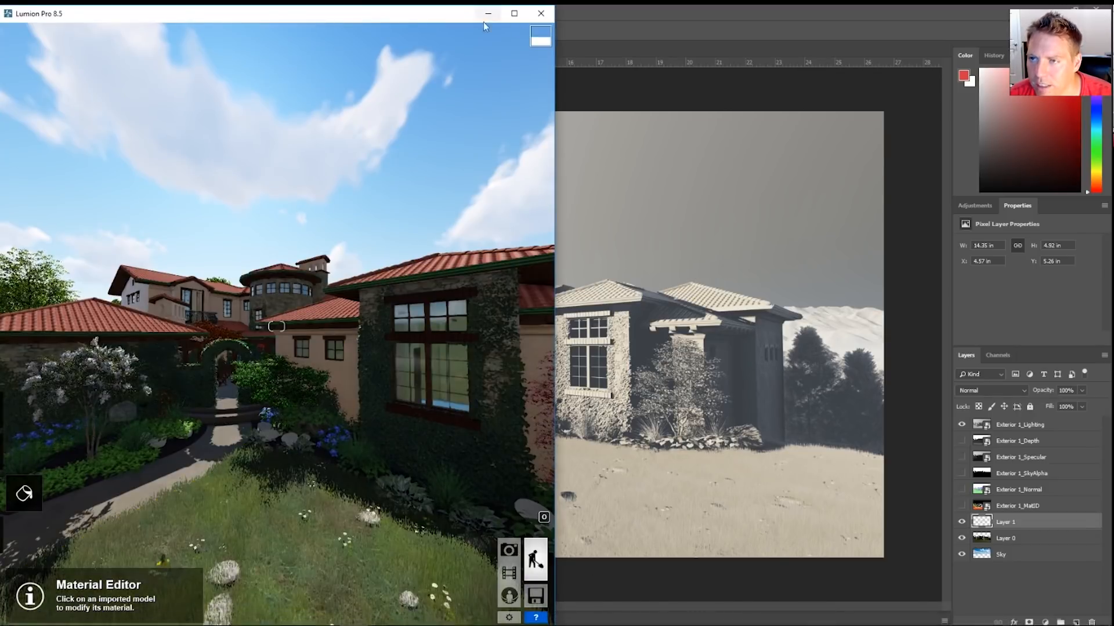
left_click(514, 13)
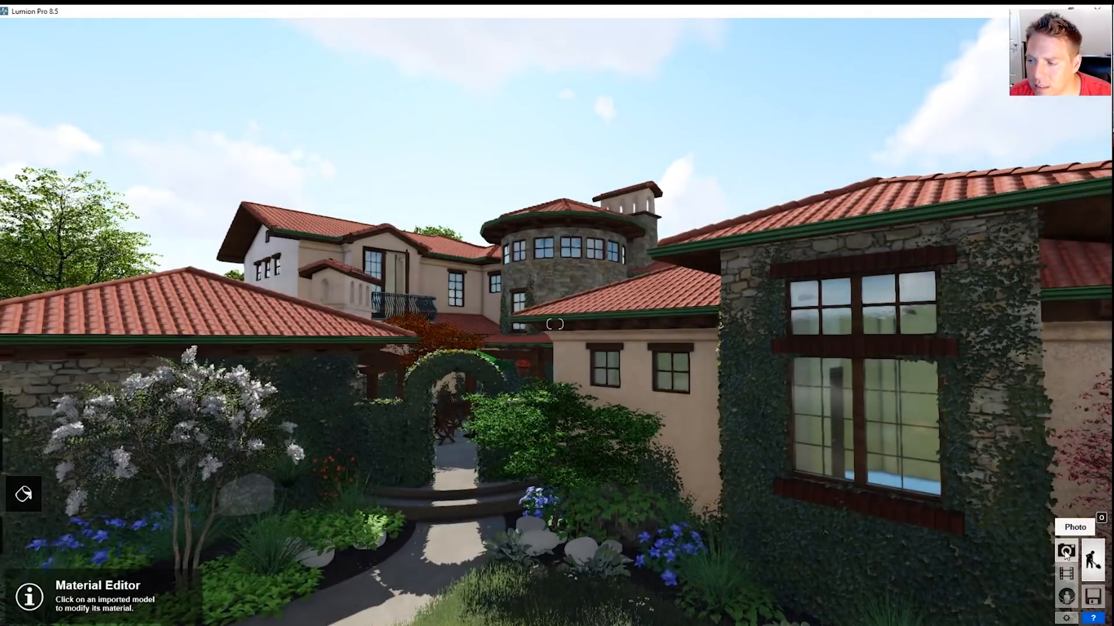
left_click(1065, 550)
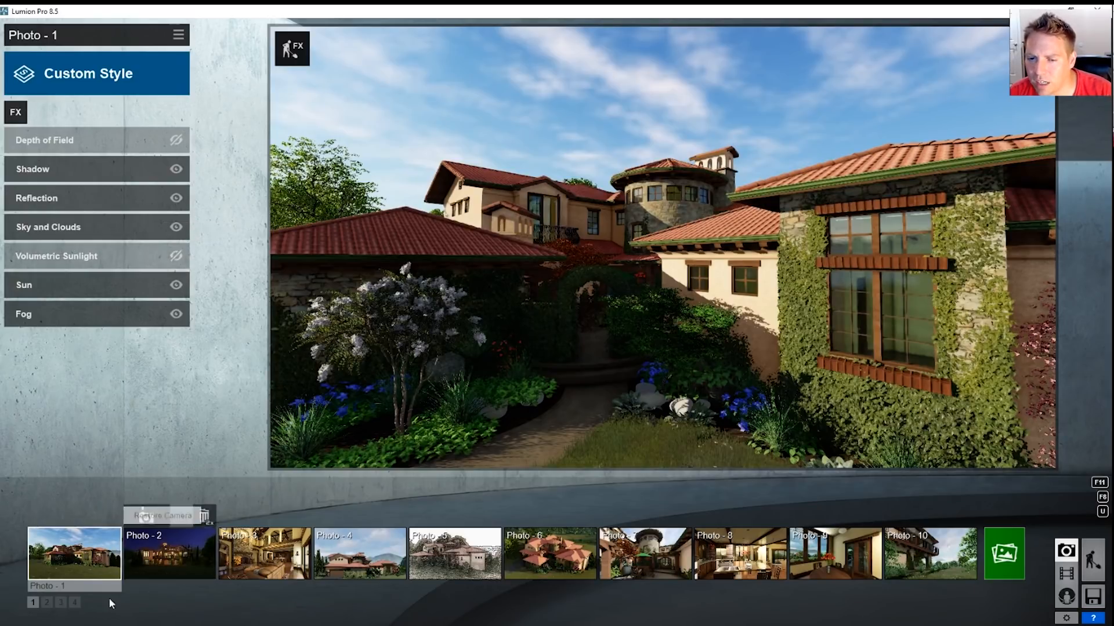
left_click(179, 319)
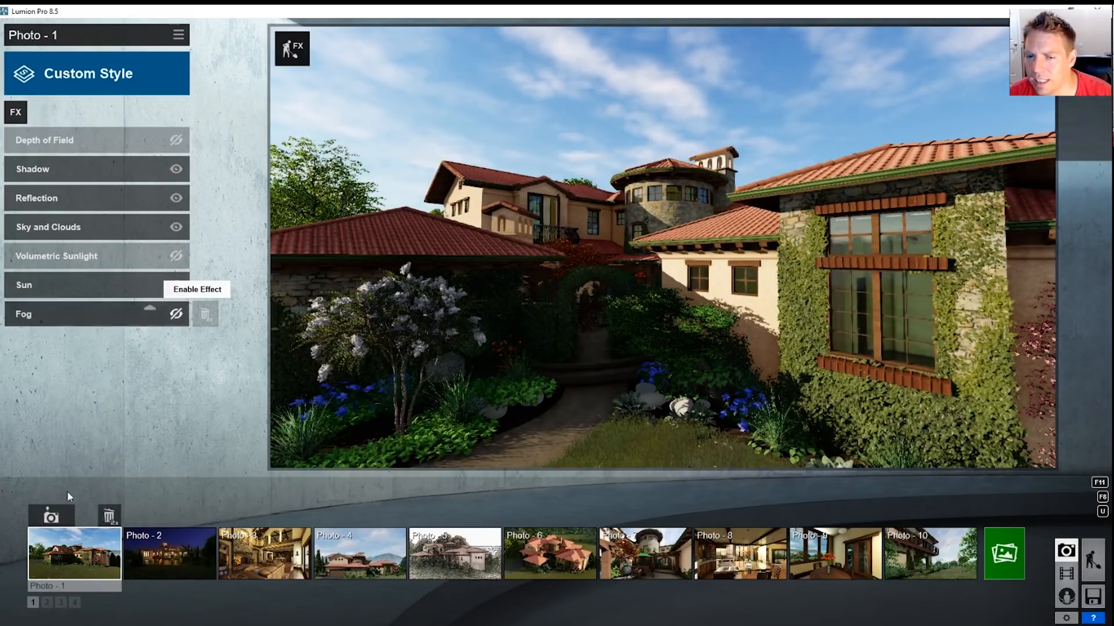
left_click(74, 559)
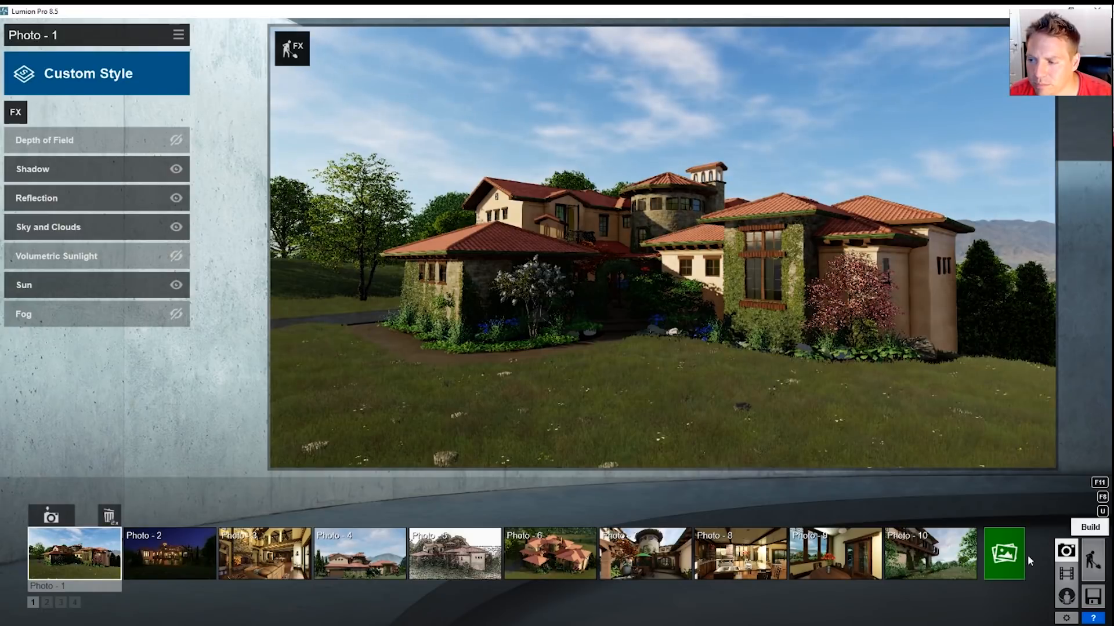
Render the current shot at Desktop 1920x1080 with the lighting map as additional output, overwriting Exterior 1 in the Post folder.
left_click(1007, 559)
left_click(504, 404)
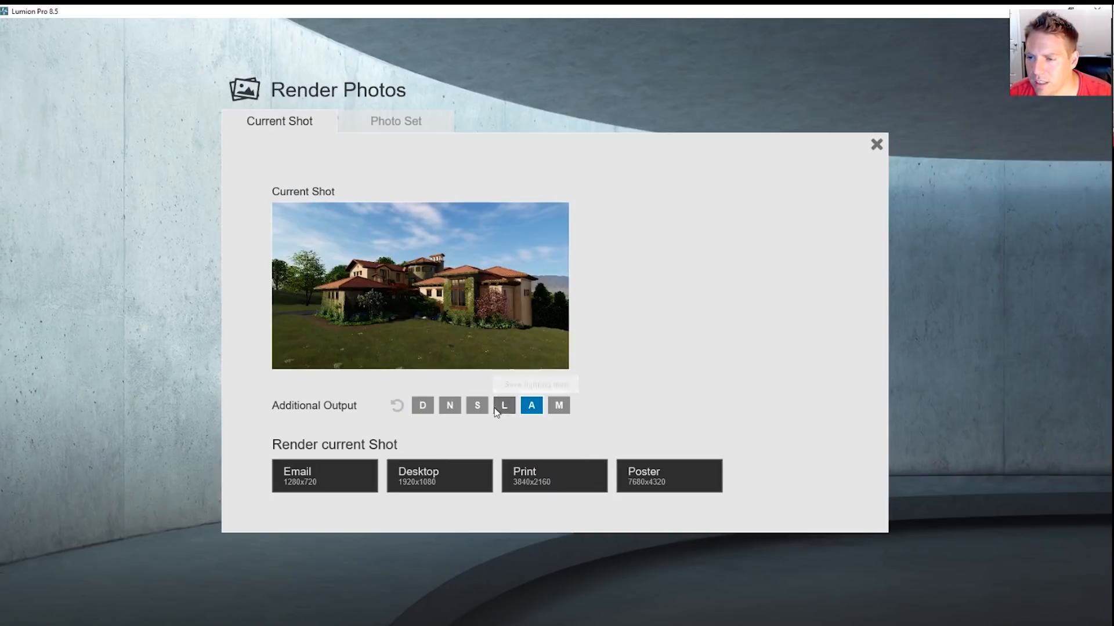
left_click(475, 478)
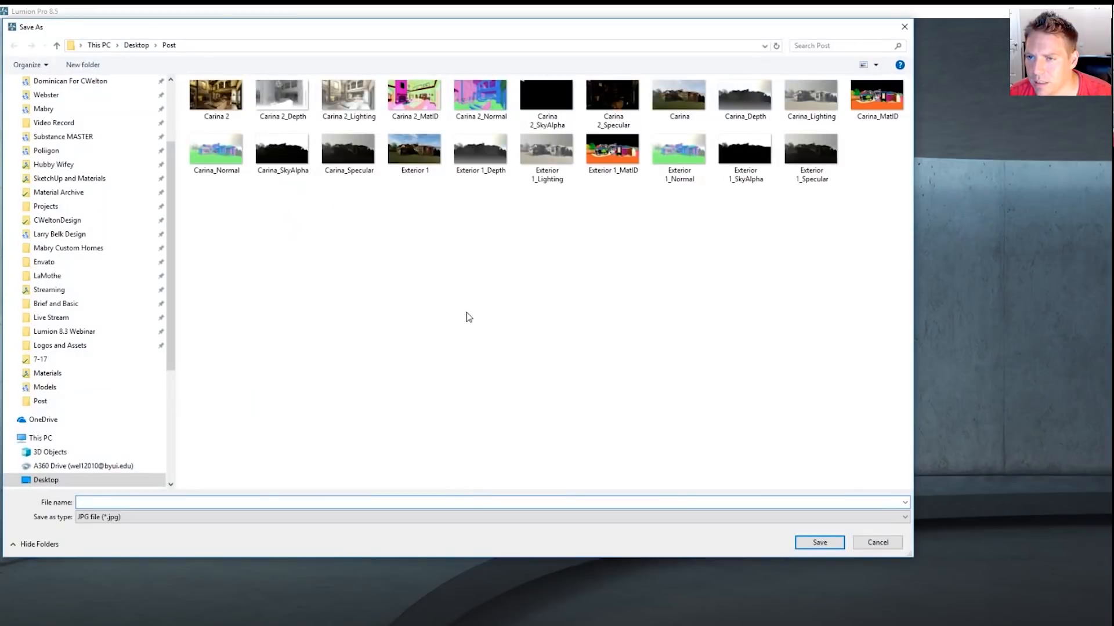
type("Exterior 1")
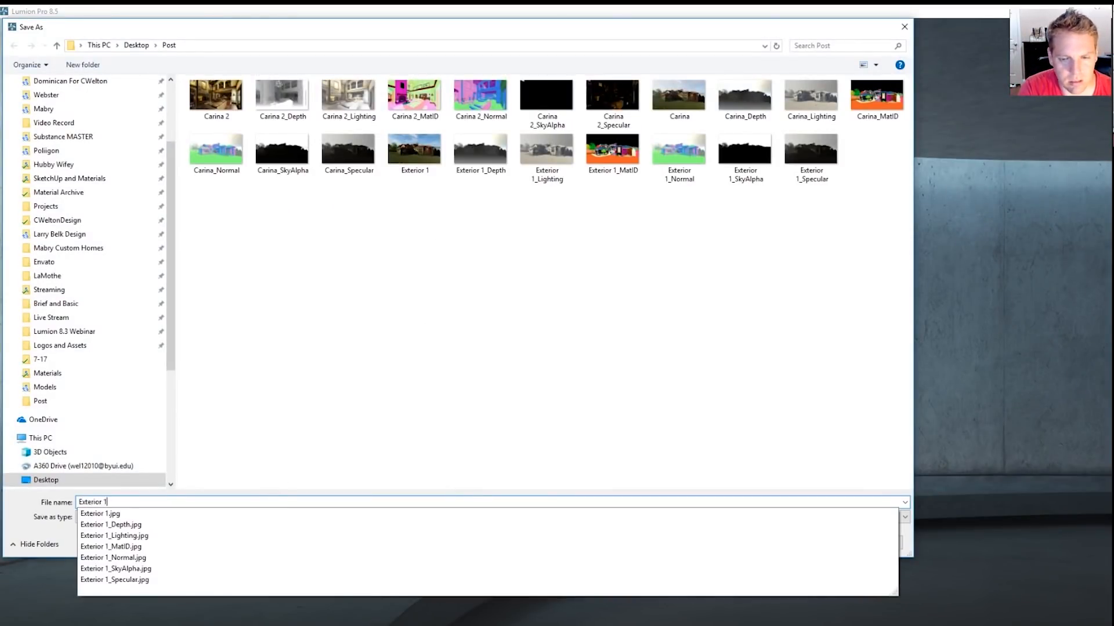
key("Return")
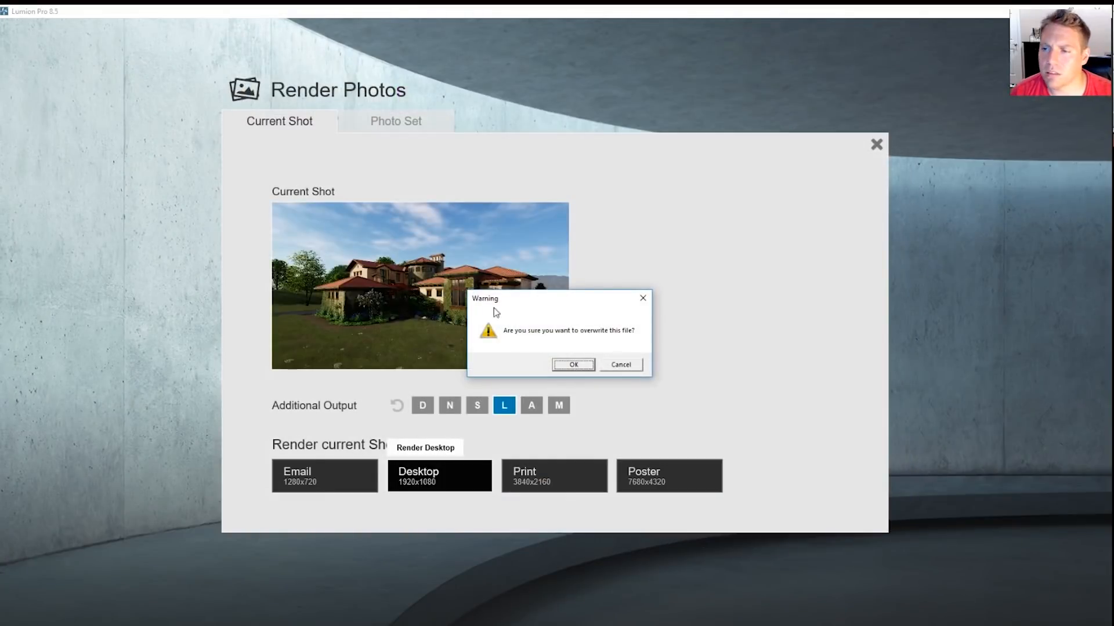
left_click(571, 364)
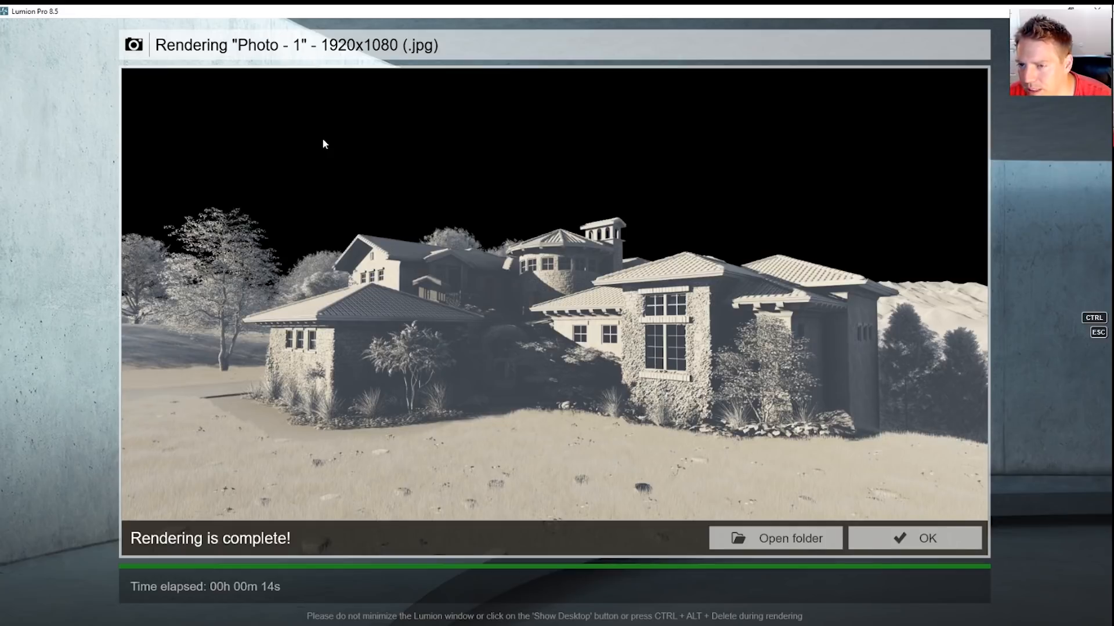
left_click(925, 530)
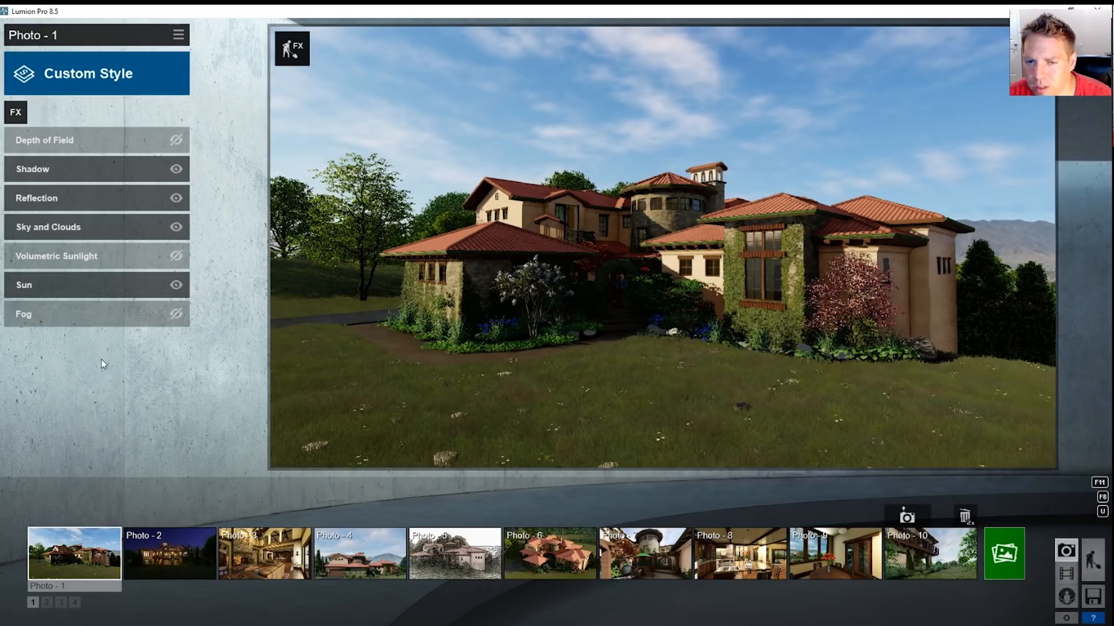
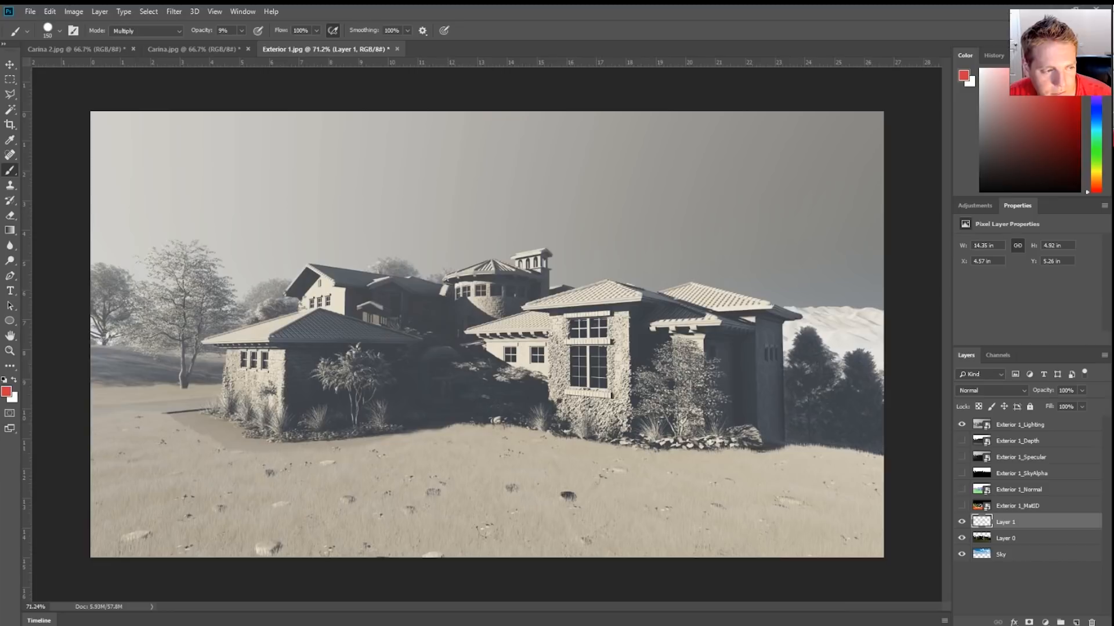
key("alt+Tab")
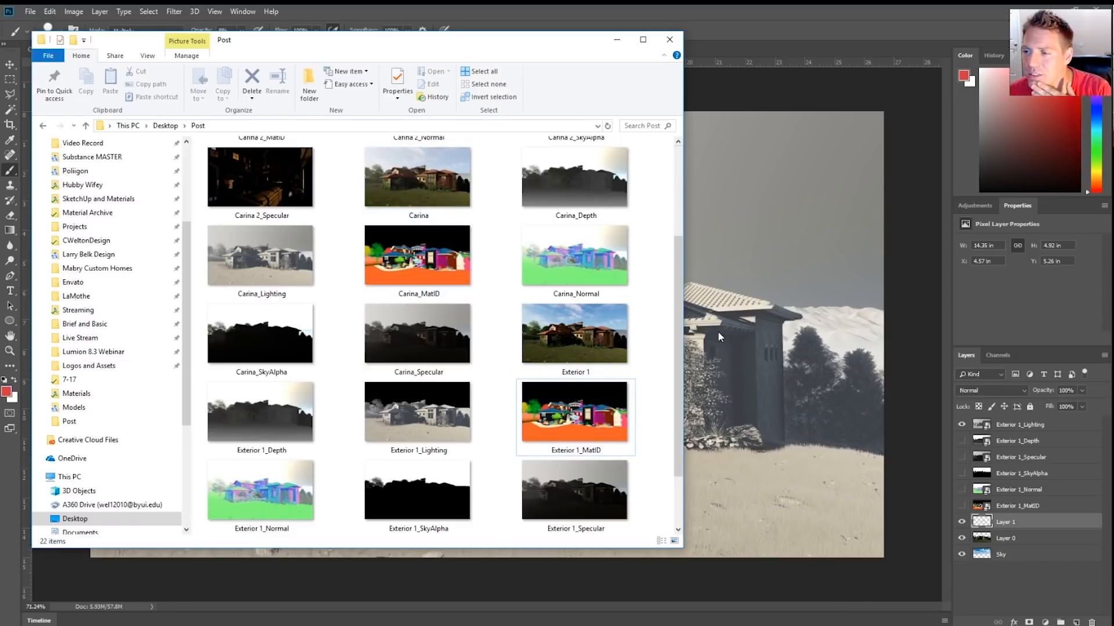
scroll(416, 456, "down", 2)
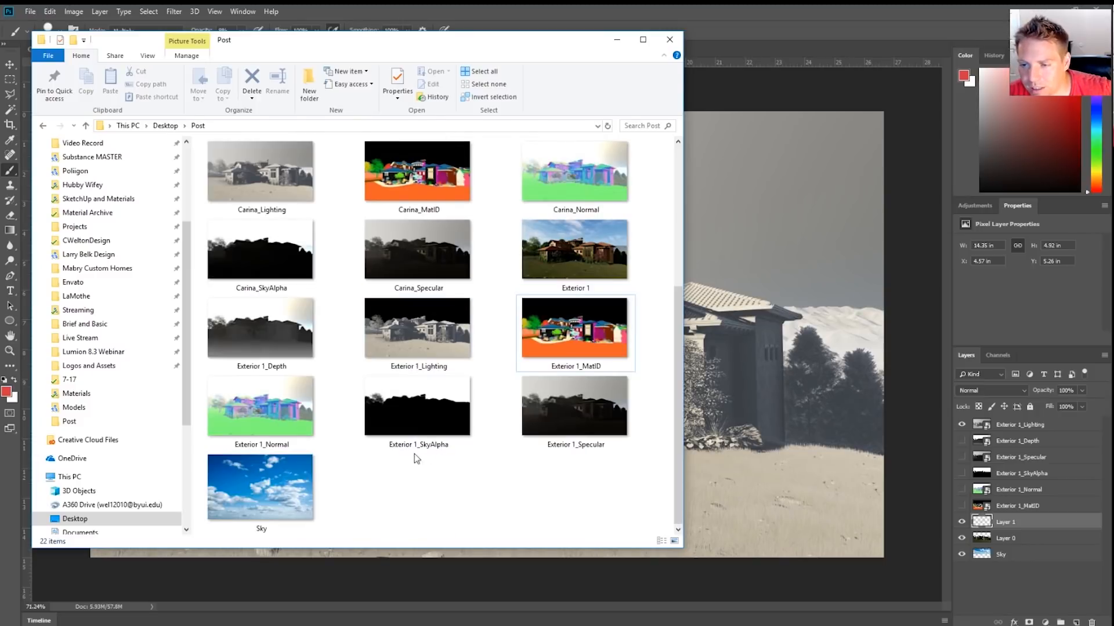
left_click_drag(389, 323, 795, 368)
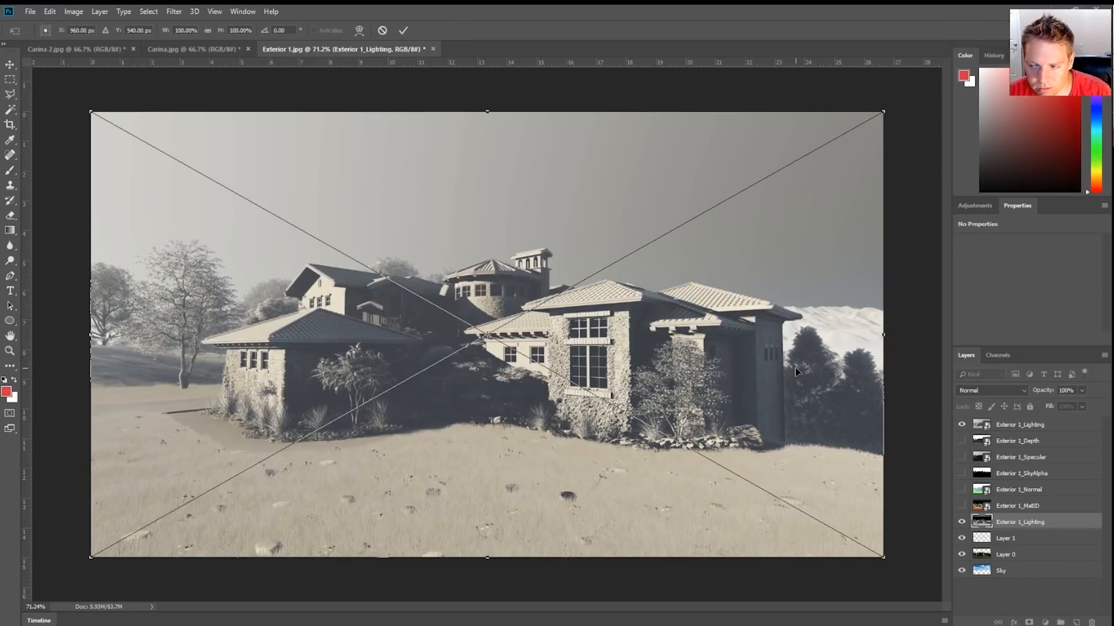
key("Escape")
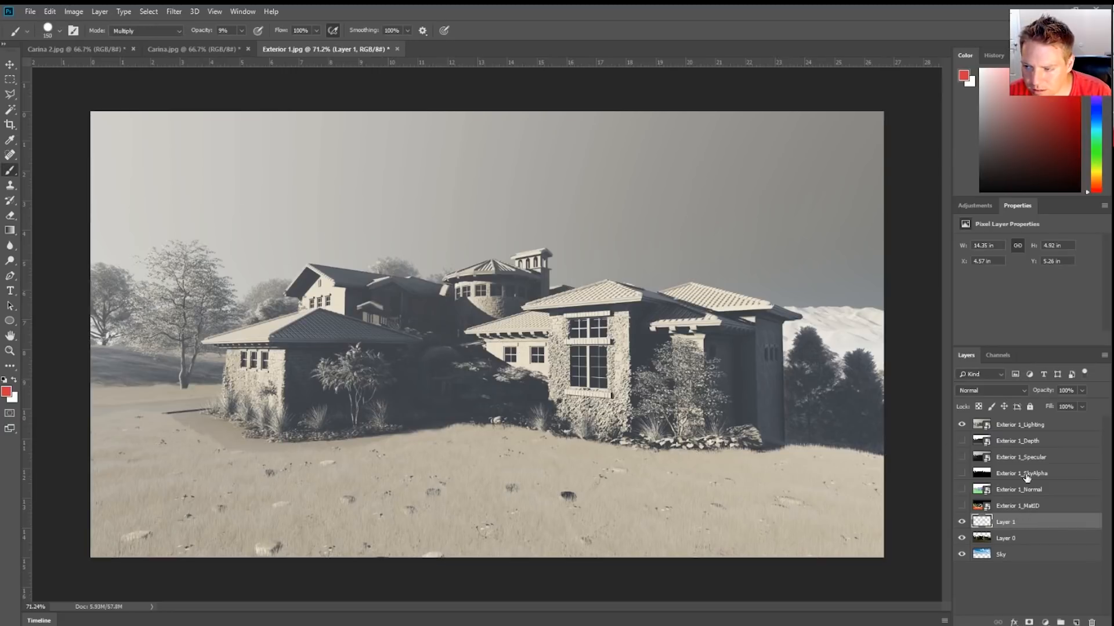
Replace the hazy Exterior 1_Lighting layer with the re-rendered Exterior 1_Lighting image from the Post folder, placed at full canvas size.
left_click(1032, 430)
key("Delete")
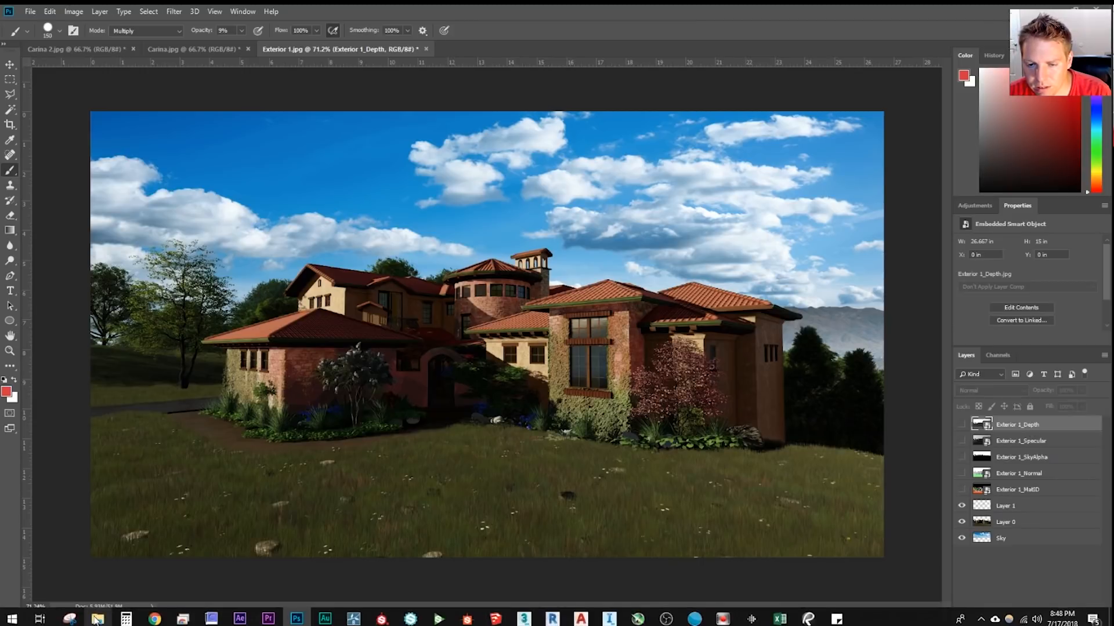
left_click(97, 621)
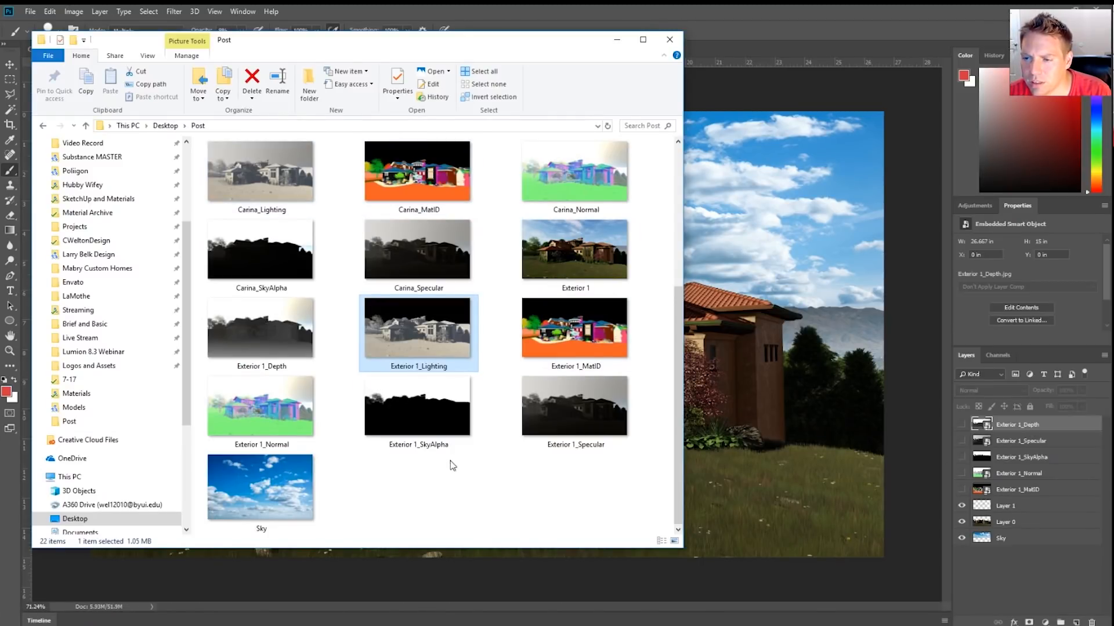
scroll(453, 464, "up", 3)
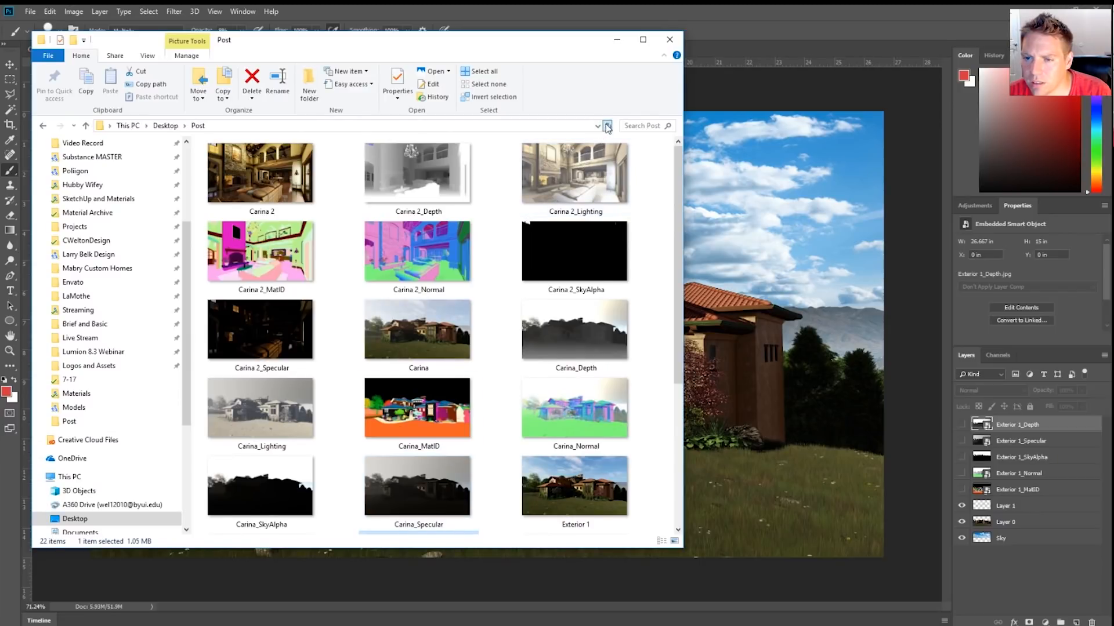
scroll(497, 275, "down", 3)
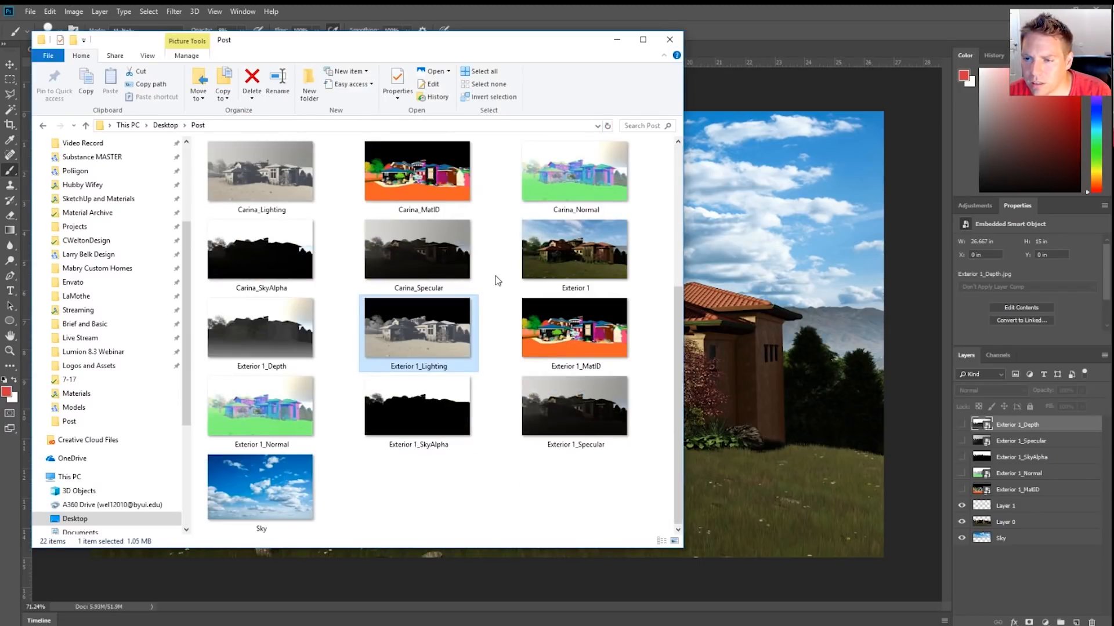
left_click_drag(384, 350, 773, 429)
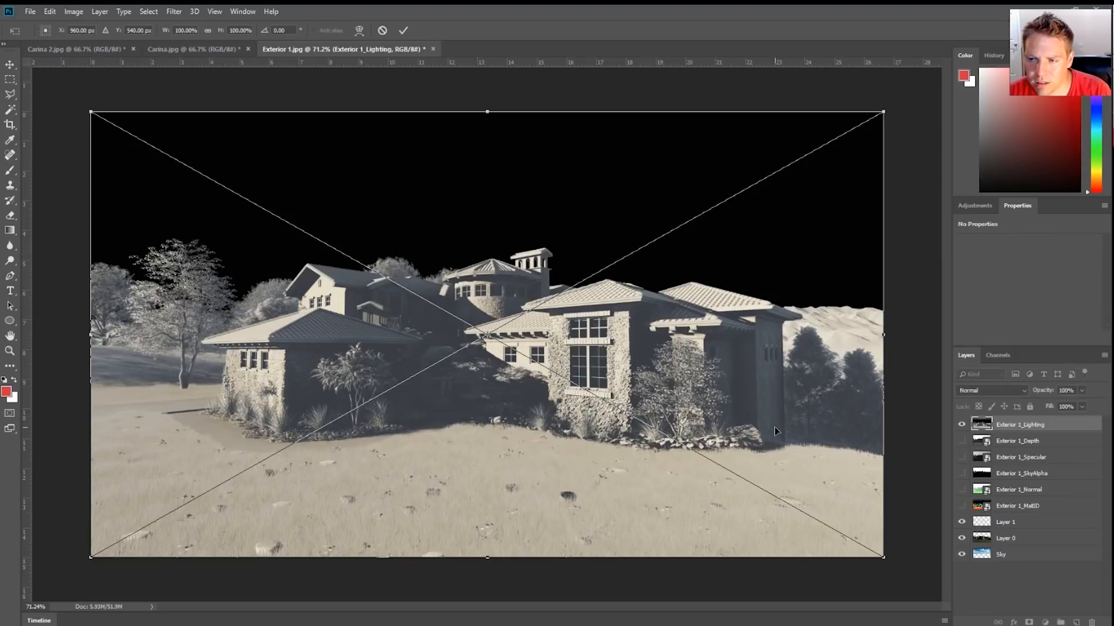
key("Return")
Move the Exterior 1_Lighting layer down the stack to sit directly above Layer 1.
scroll(570, 303, "down", 2)
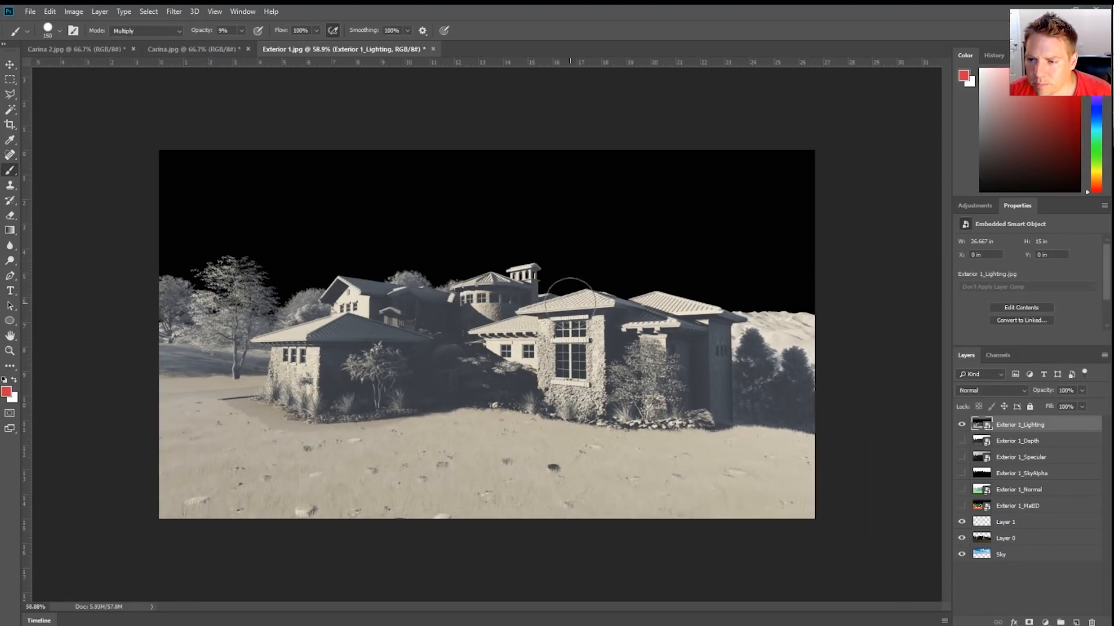
scroll(471, 365, "up", 6)
scroll(835, 417, "down", 2)
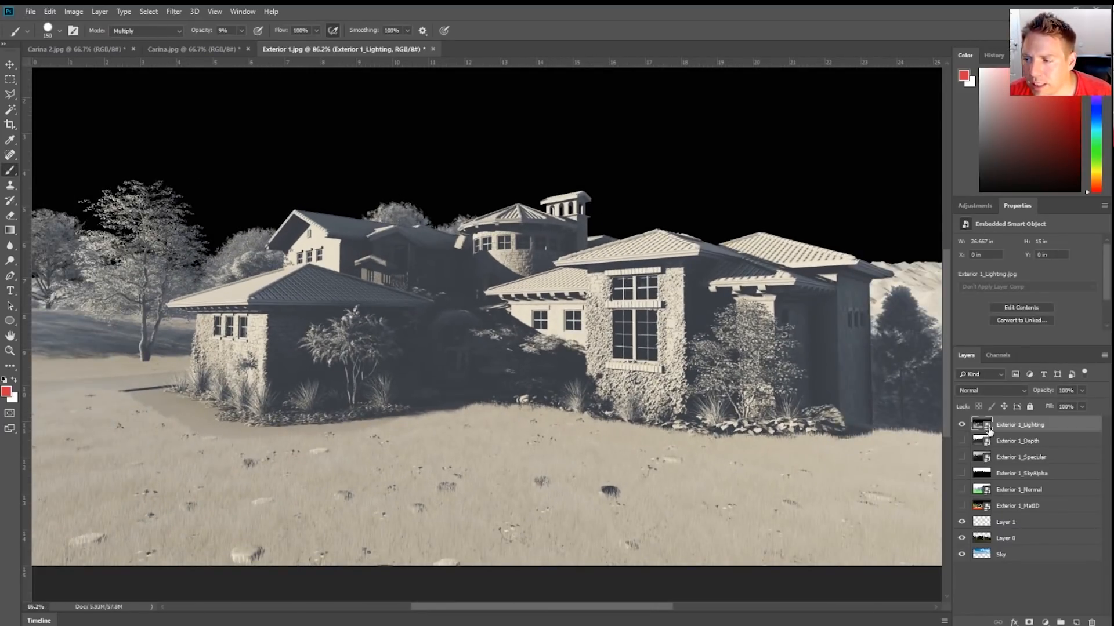
left_click_drag(1004, 423, 1007, 511)
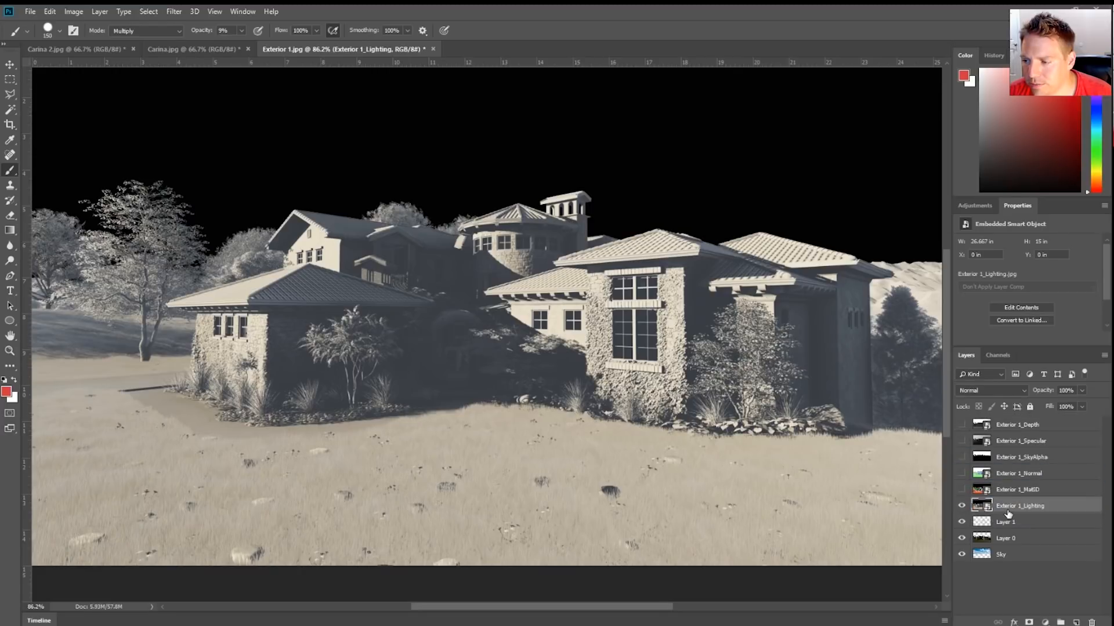
Try Multiply blending on the Exterior 1_Lighting layer and lower its opacity to 0%.
left_click(1008, 391)
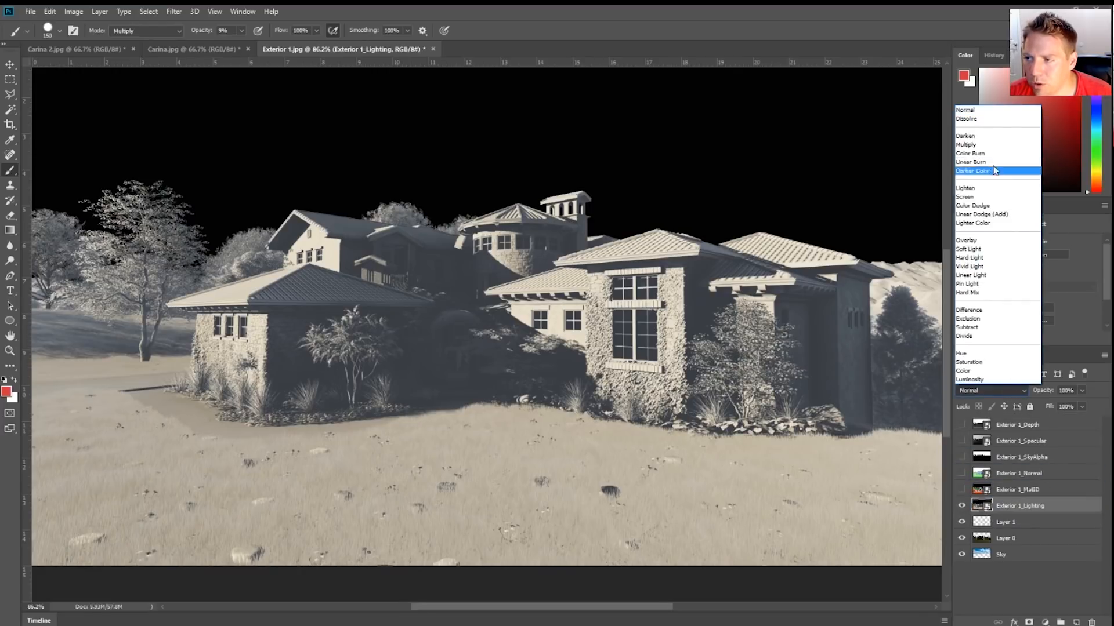
left_click(966, 145)
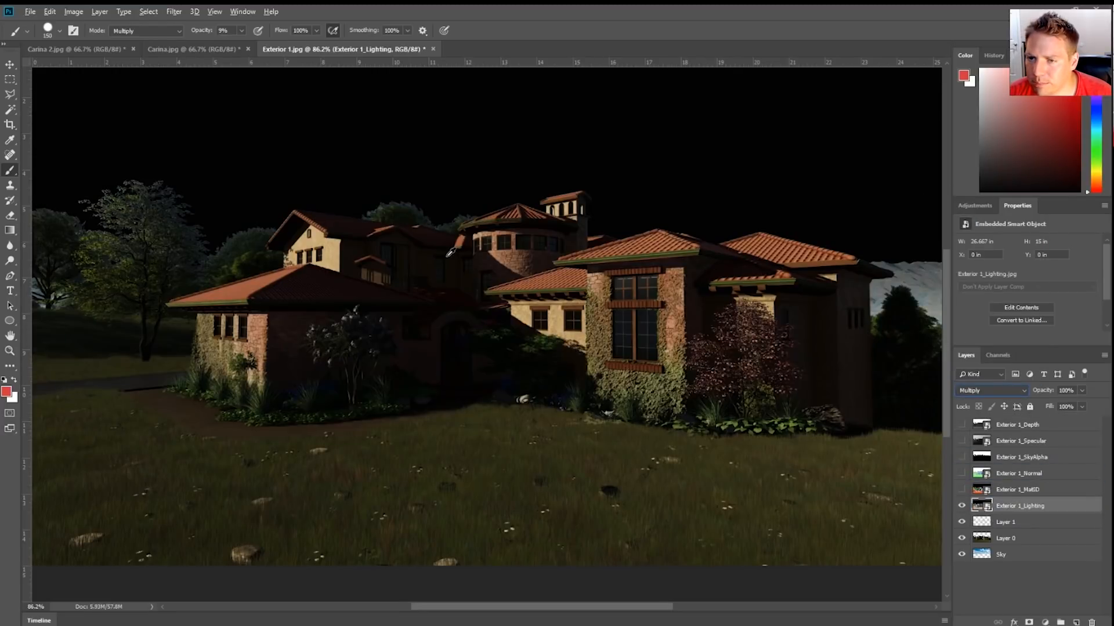
left_click(1081, 392)
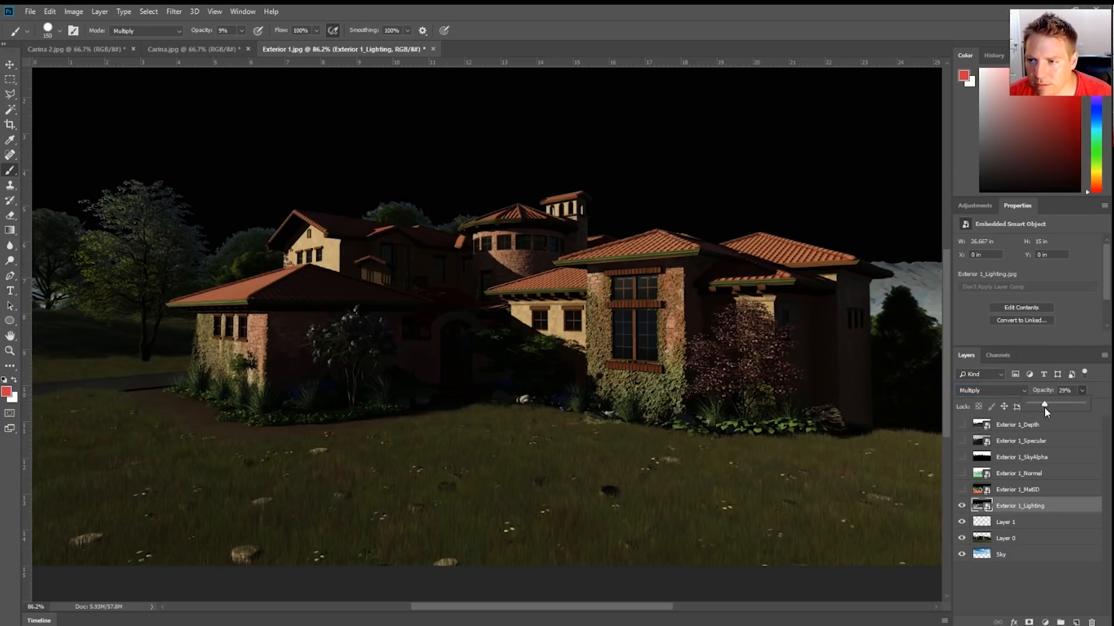
left_click_drag(1024, 409, 1004, 399)
scroll(381, 338, "down", 2)
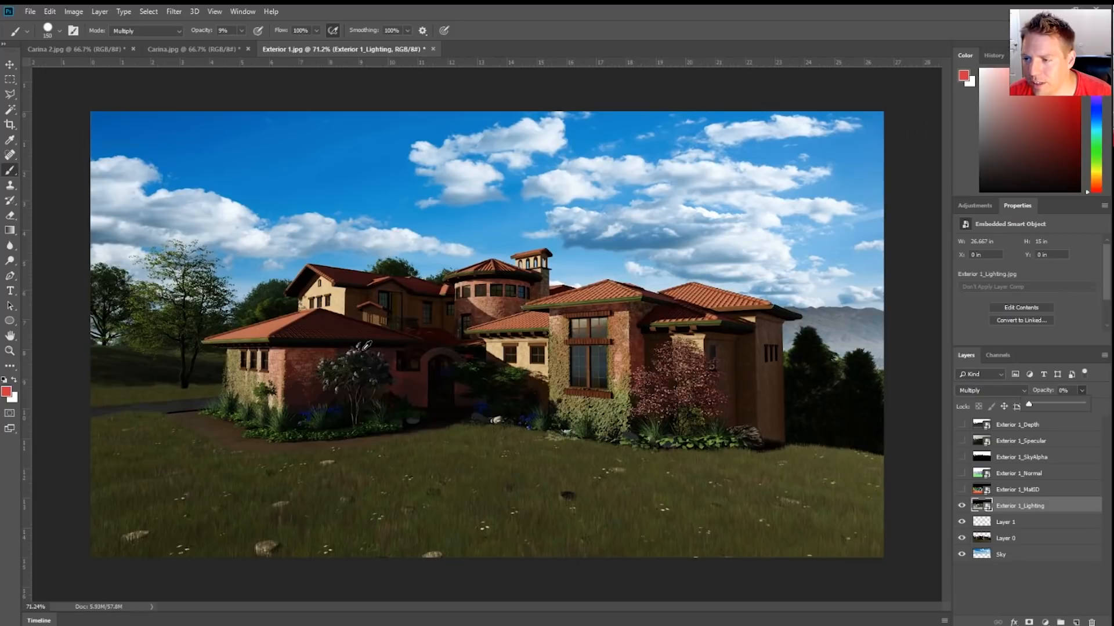
scroll(369, 345, "up", 1)
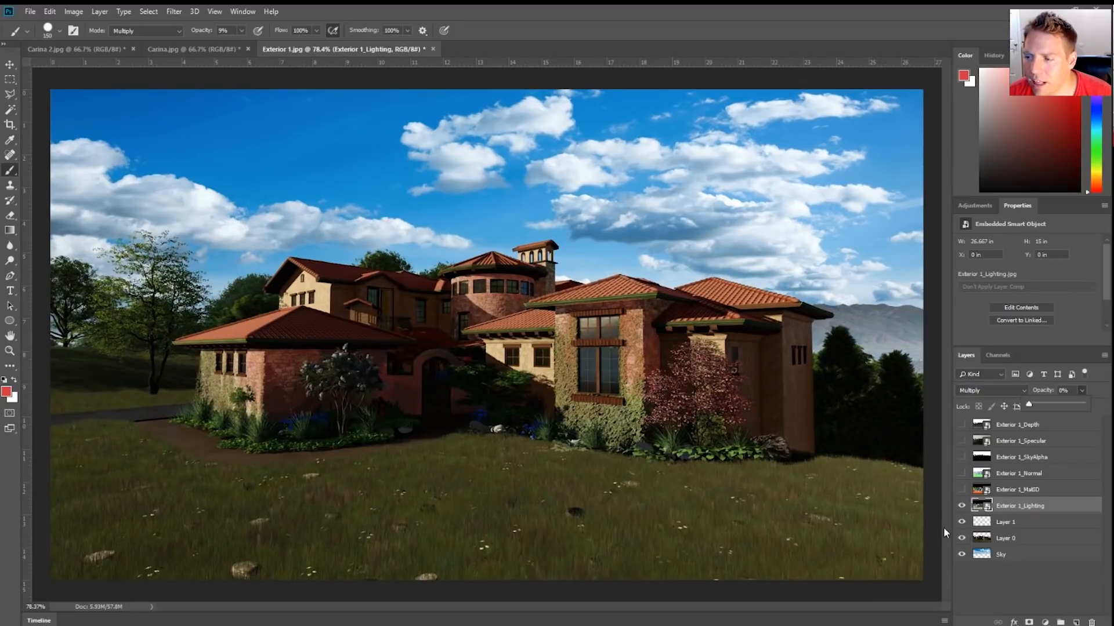
Toggle the Exterior 1_Lighting layer's visibility to compare the image with and without it.
left_click(964, 506)
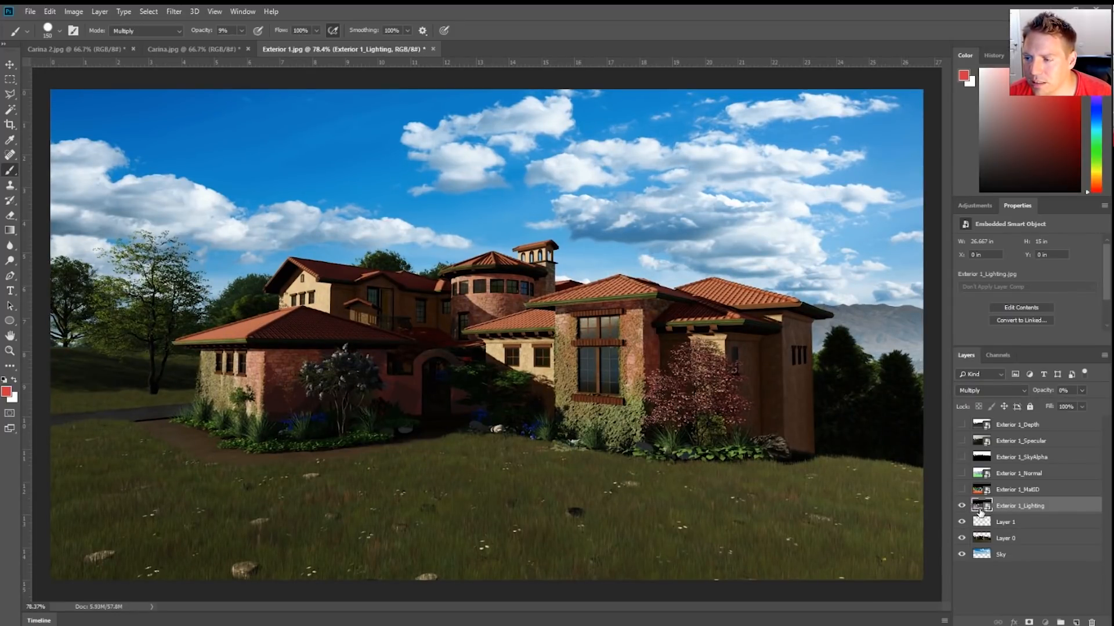
left_click(962, 506, "alt")
left_click(962, 507, "alt")
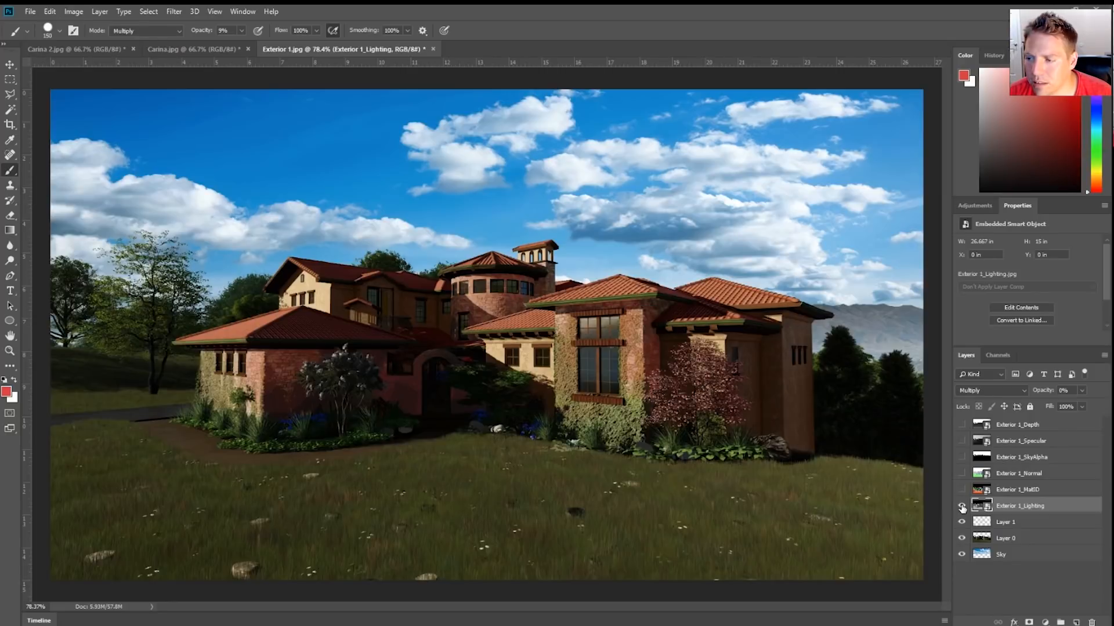
left_click(962, 507)
left_click(962, 507)
Return the Exterior 1_Lighting layer to Normal blending at 100% opacity.
left_click(989, 390)
left_click(973, 111)
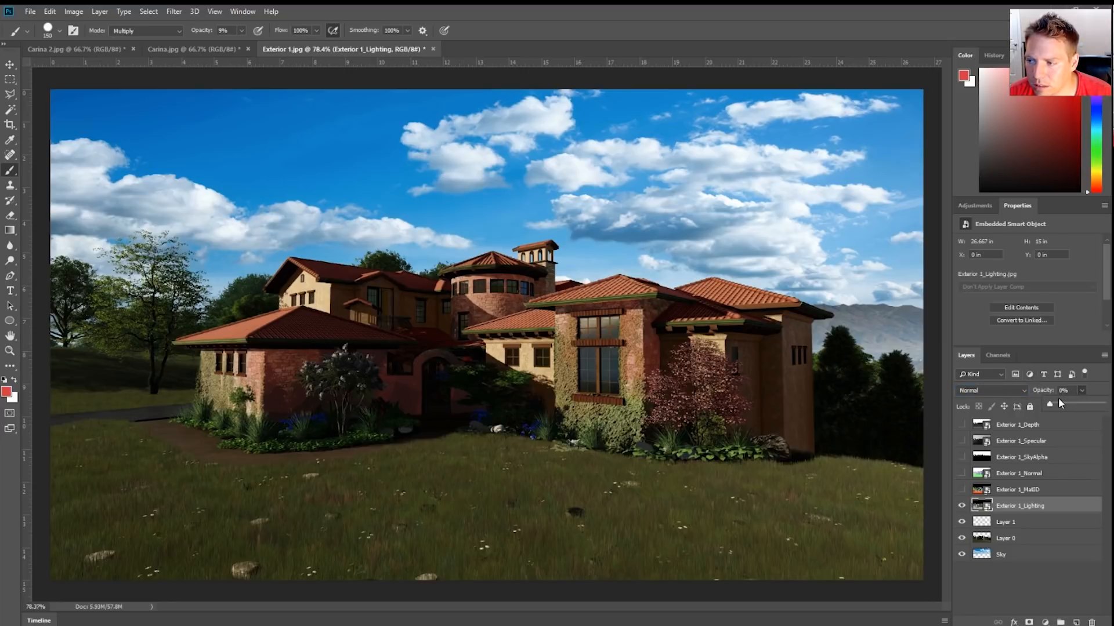
left_click_drag(1051, 405, 1106, 405)
Select the black sky of the Exterior 1_Lighting layer with Color Range, sampling the black and setting Fuzziness to 71.
left_click(321, 181, "alt")
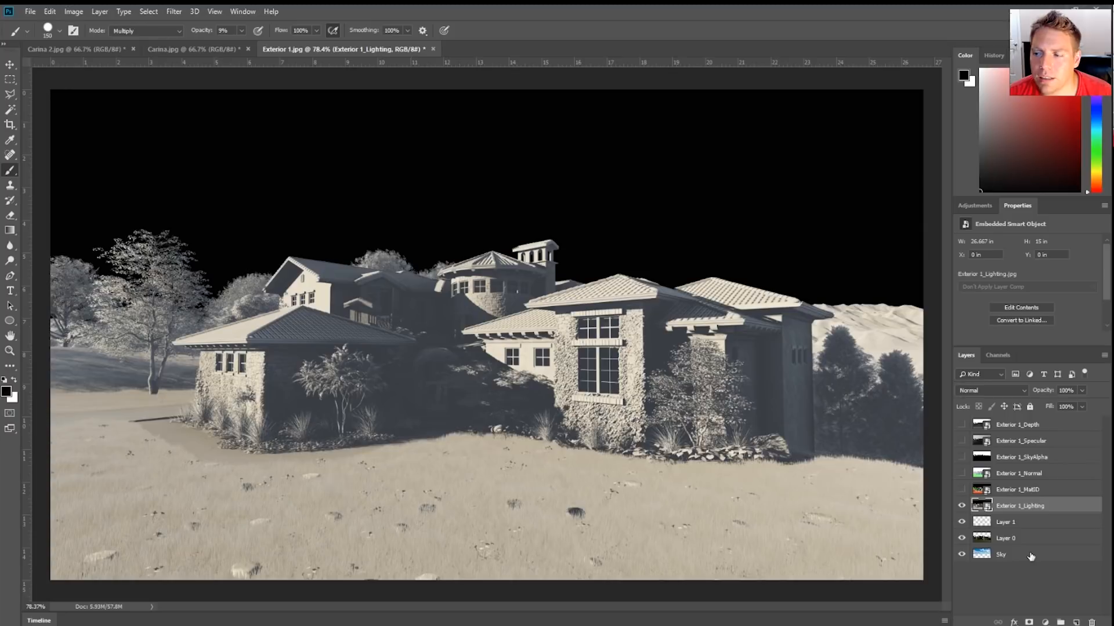
left_click(148, 12)
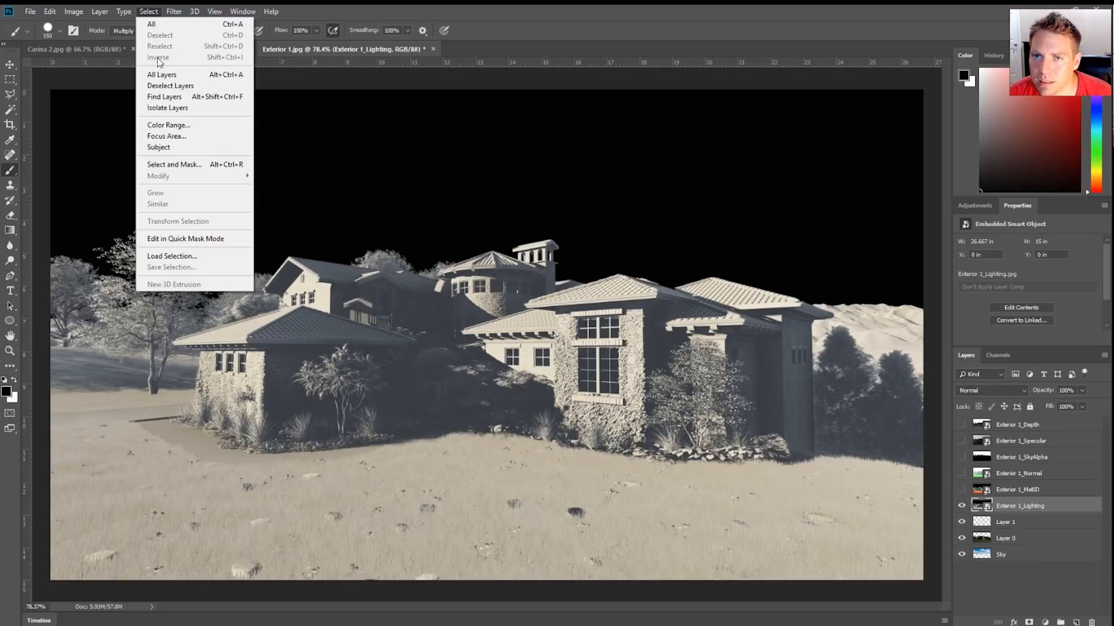
left_click(174, 125)
left_click(333, 176)
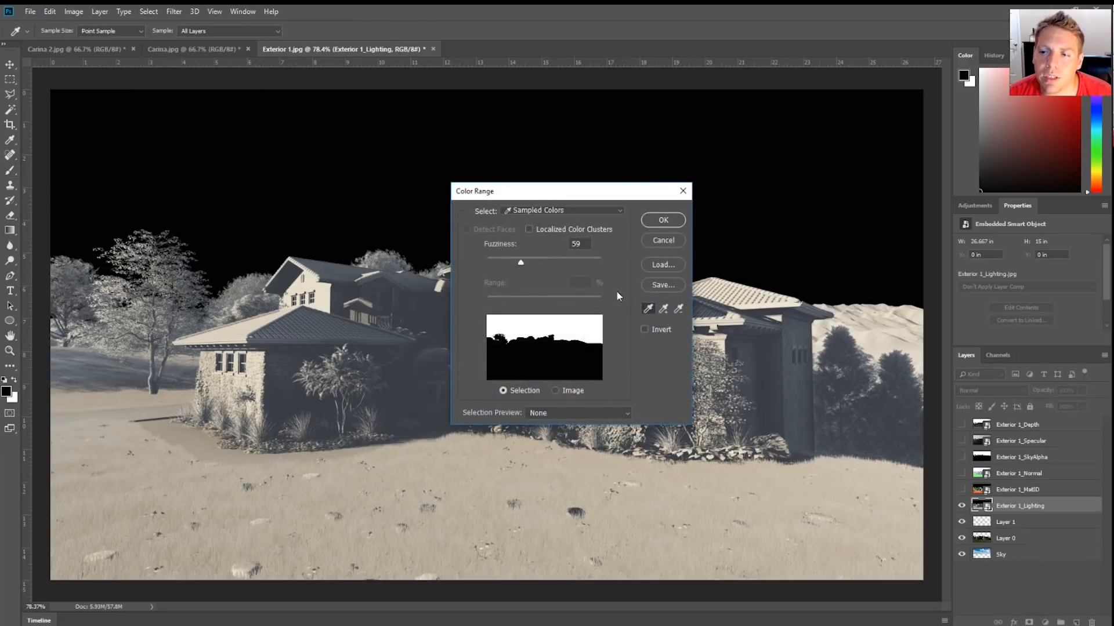
mouse_move(513, 265)
left_mouse_down()
mouse_move(494, 261)
mouse_move(550, 266)
mouse_move(527, 266)
left_mouse_up()
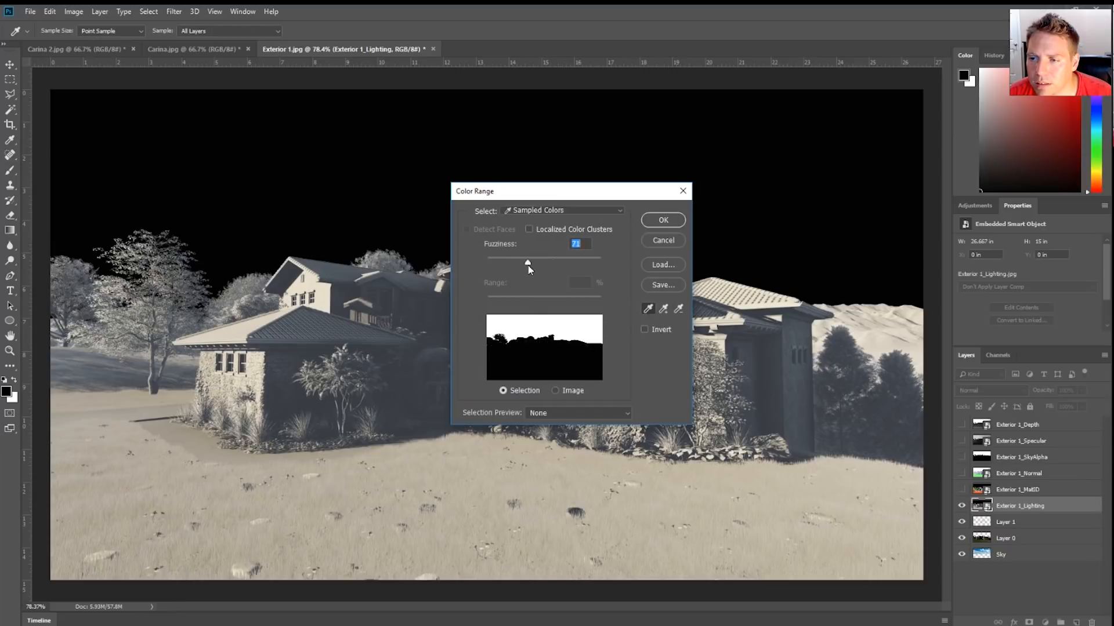
left_click(663, 219)
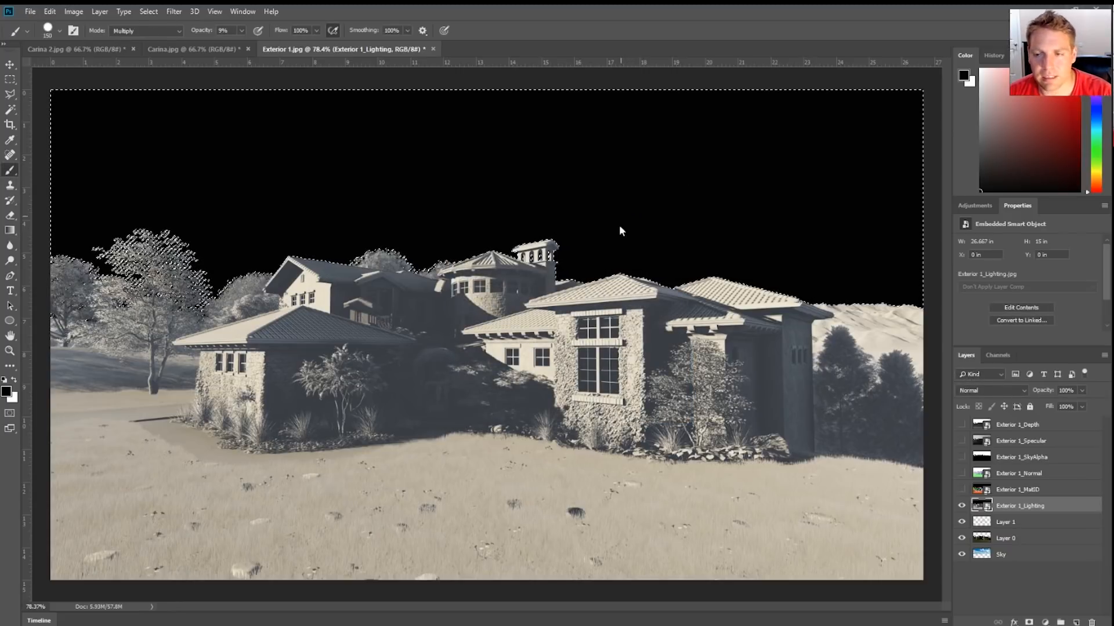
Rasterize the Exterior 1_Lighting smart object, delete the selected black sky from it and clear the selection.
key("Delete")
left_click(540, 241)
left_click(540, 241)
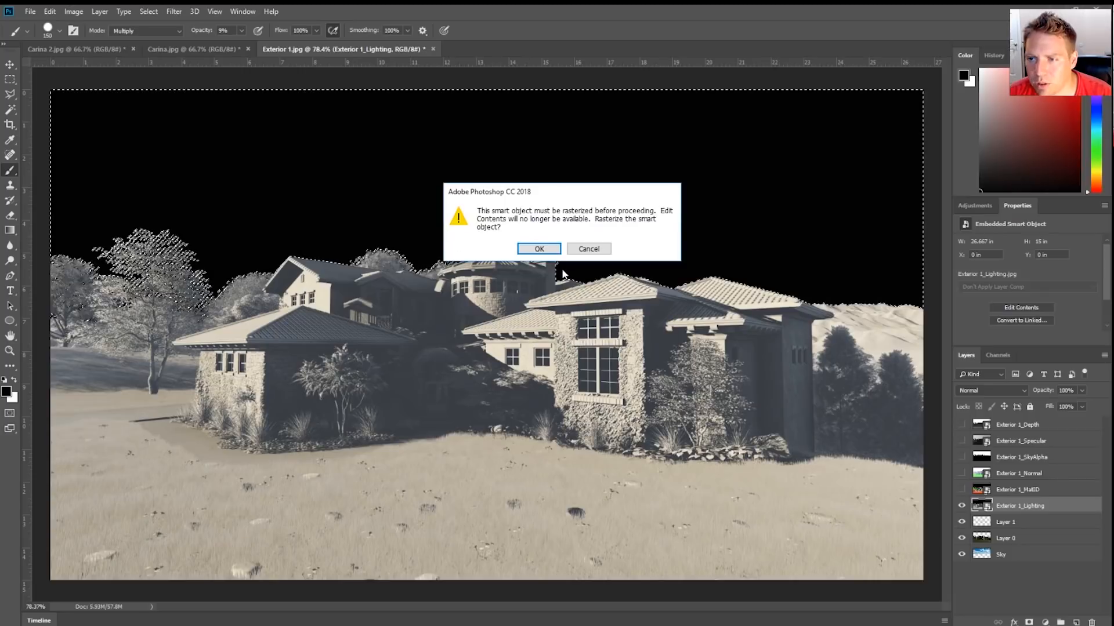
left_click(538, 249)
key("Delete")
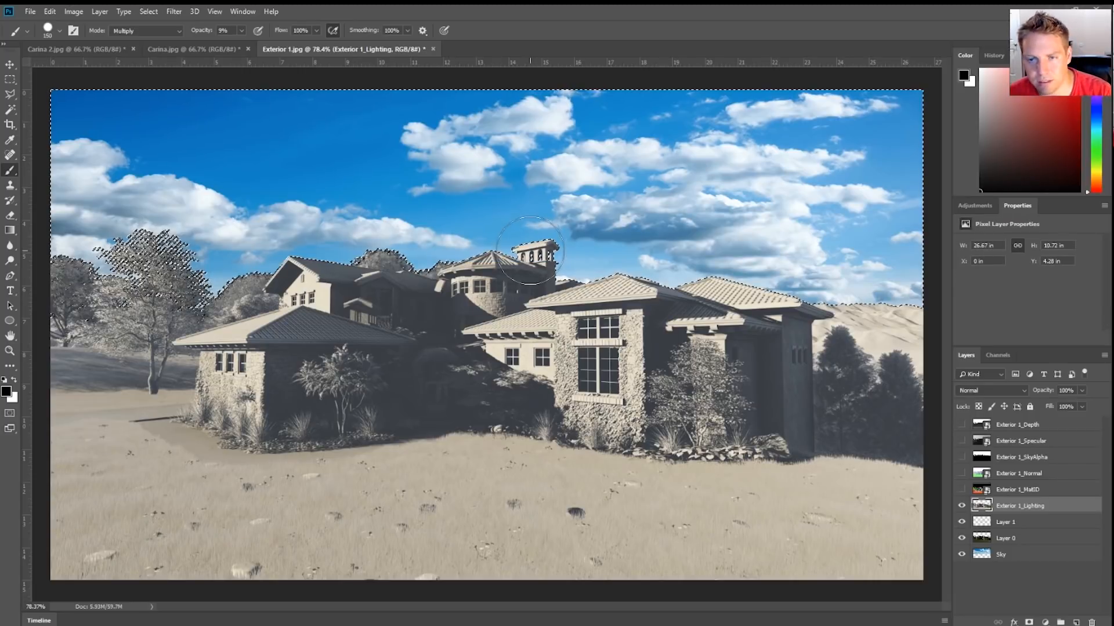
key("ctrl+d")
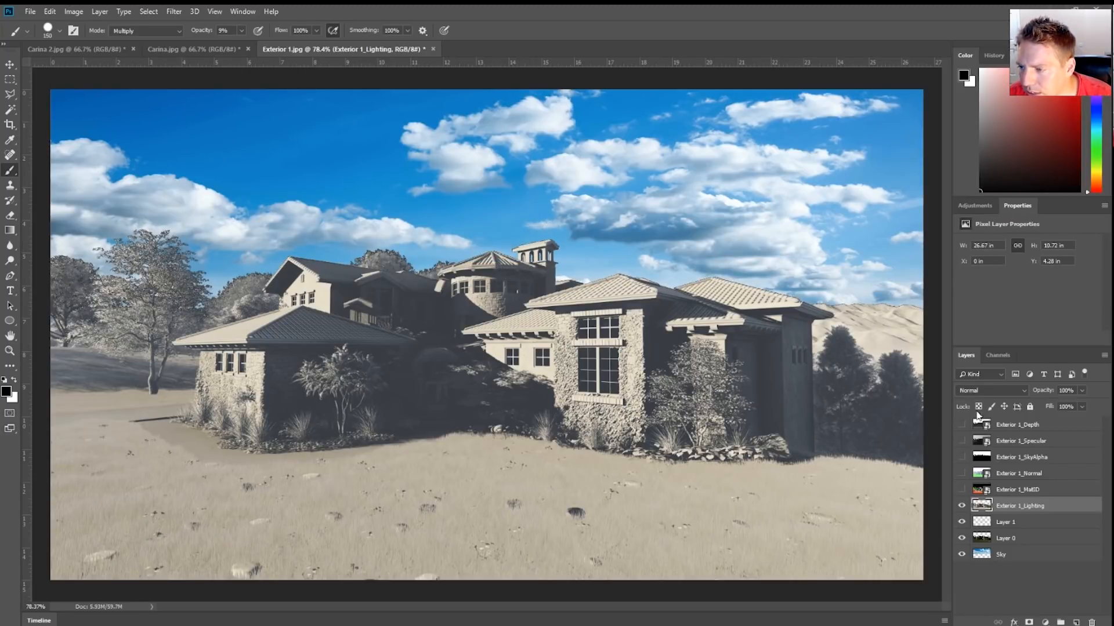
Set the Exterior 1_Lighting layer to Multiply and reduce its opacity to 63%.
left_click(992, 392)
left_click(974, 145)
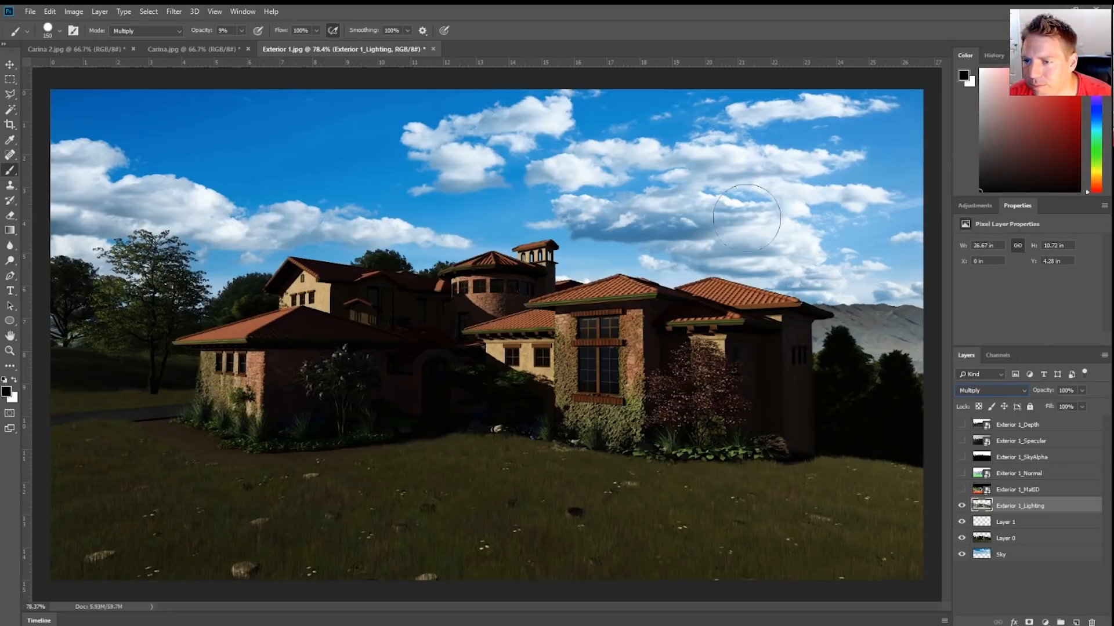
left_click(1082, 391)
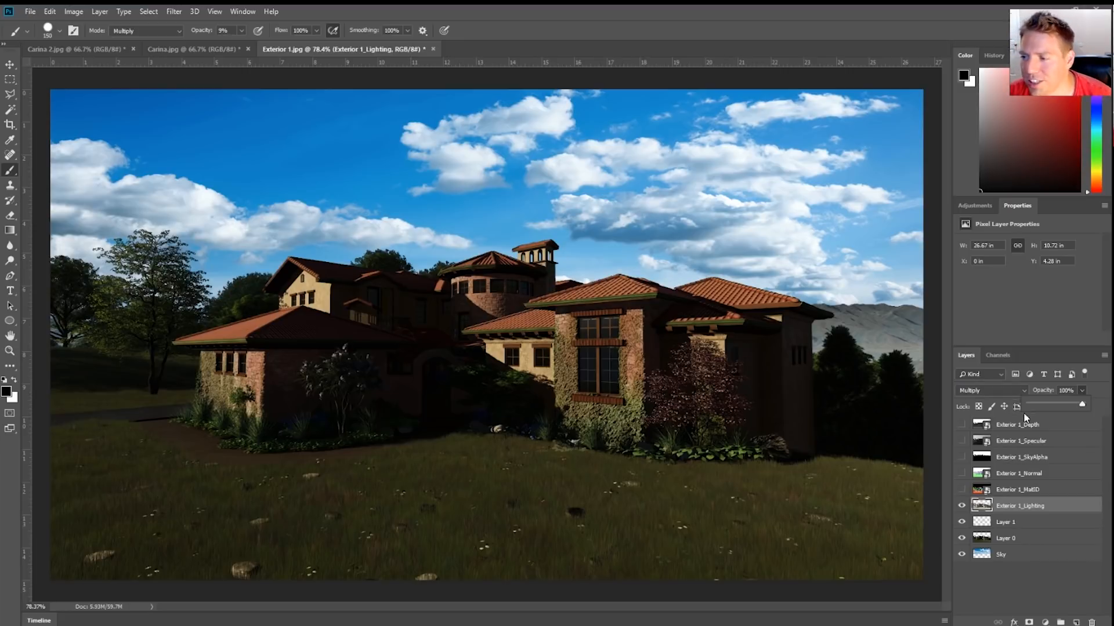
left_click_drag(1083, 404, 1019, 407)
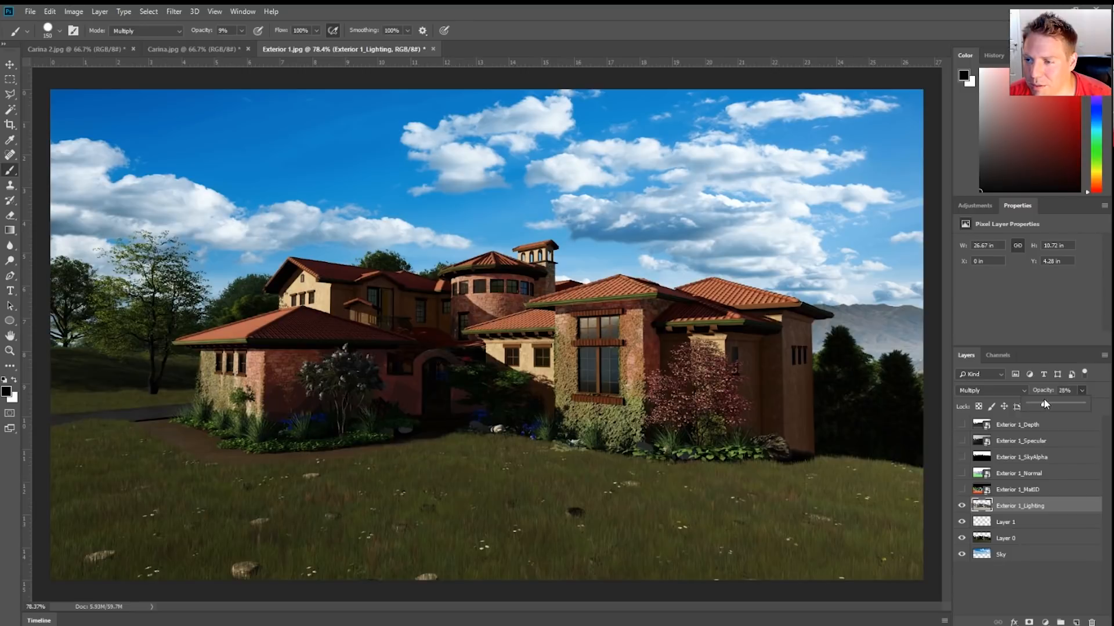
left_click_drag(1088, 403, 1062, 402)
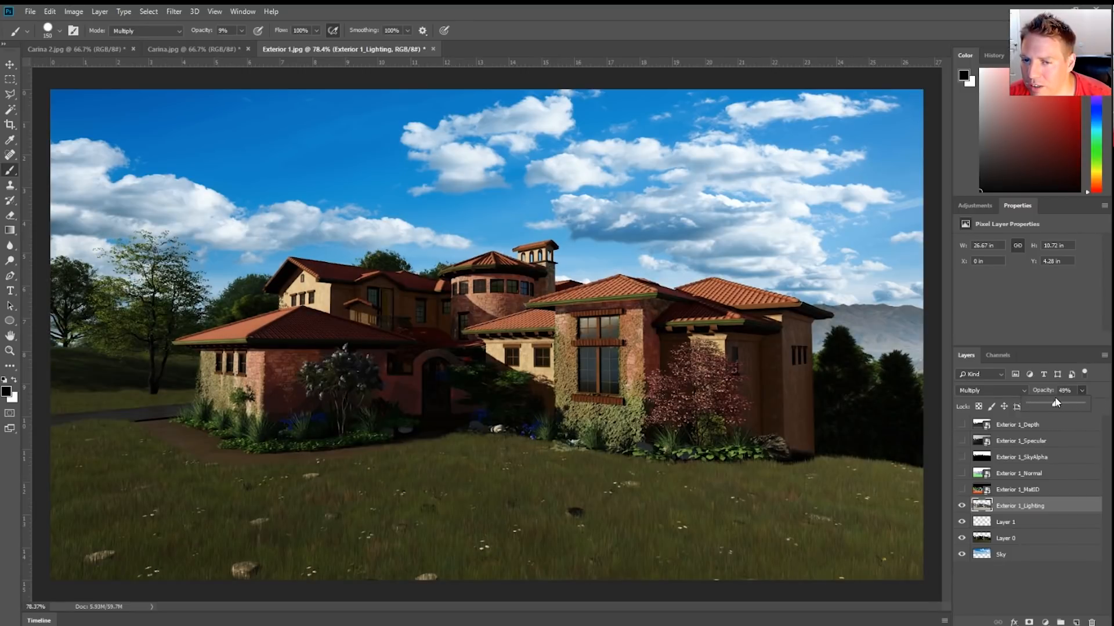
Try the Color Dodge and Linear Dodge (Add) blend modes on the Exterior 1_Lighting layer.
left_click(1000, 388)
left_click(998, 206)
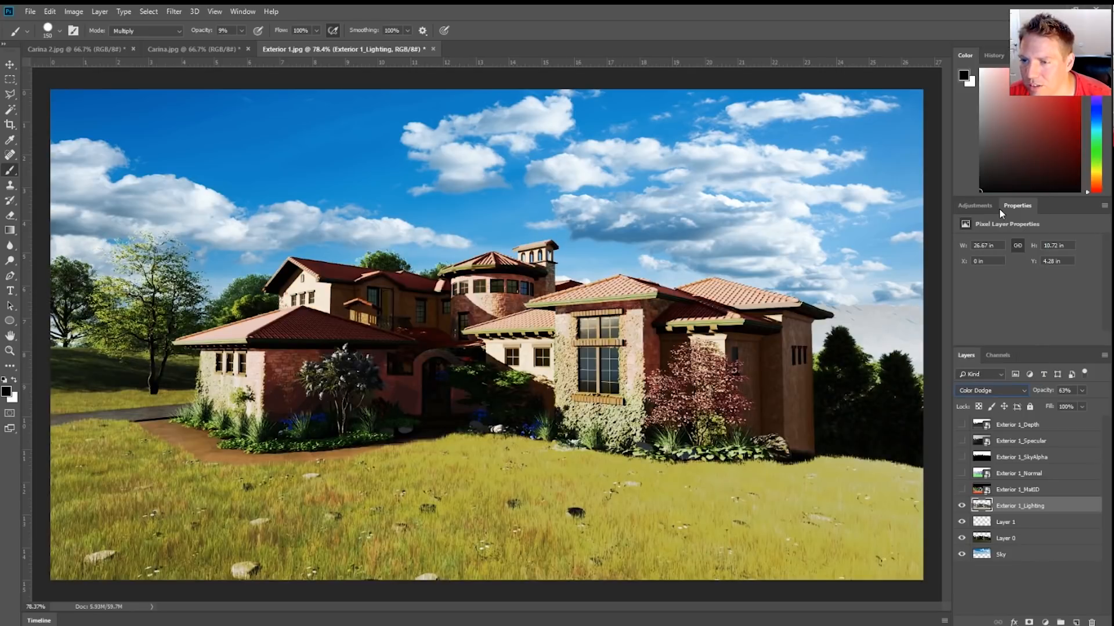
key("Down")
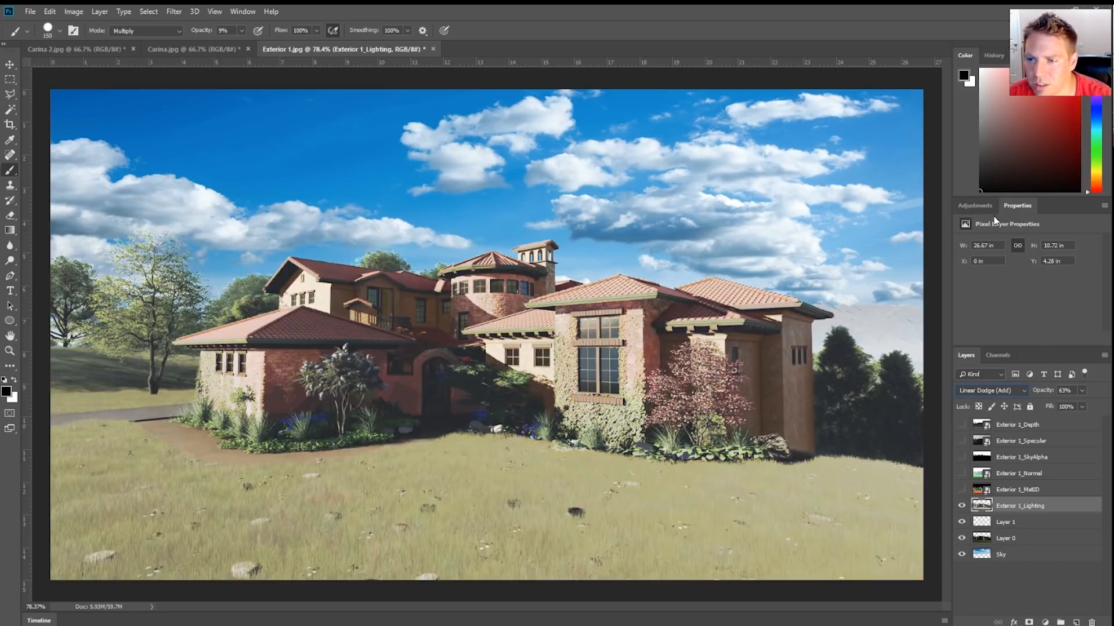
key("Down")
key("Up")
key("Up")
key("Up")
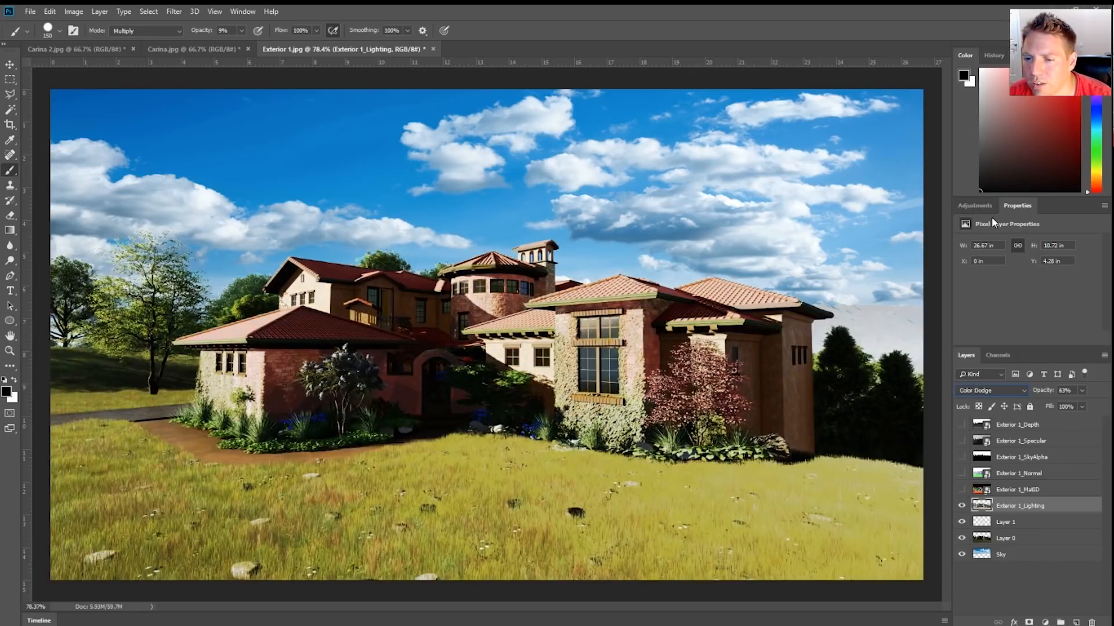
Compare Multiply with Color Burn on the Exterior 1_Lighting layer and set its blend mode to Color Burn.
left_click(1007, 390)
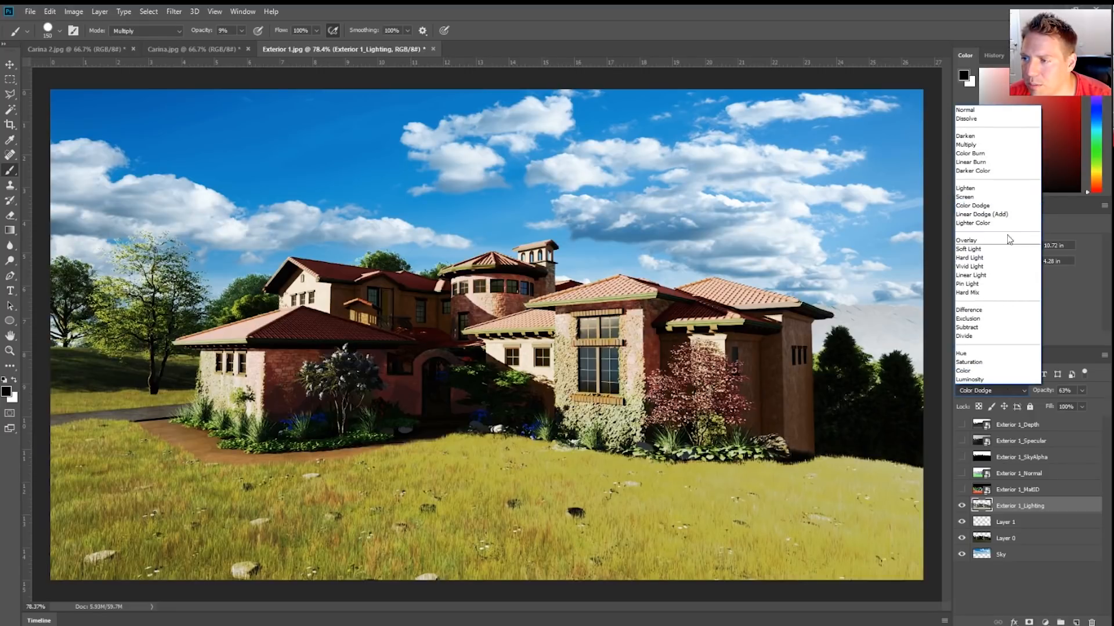
left_click(989, 153)
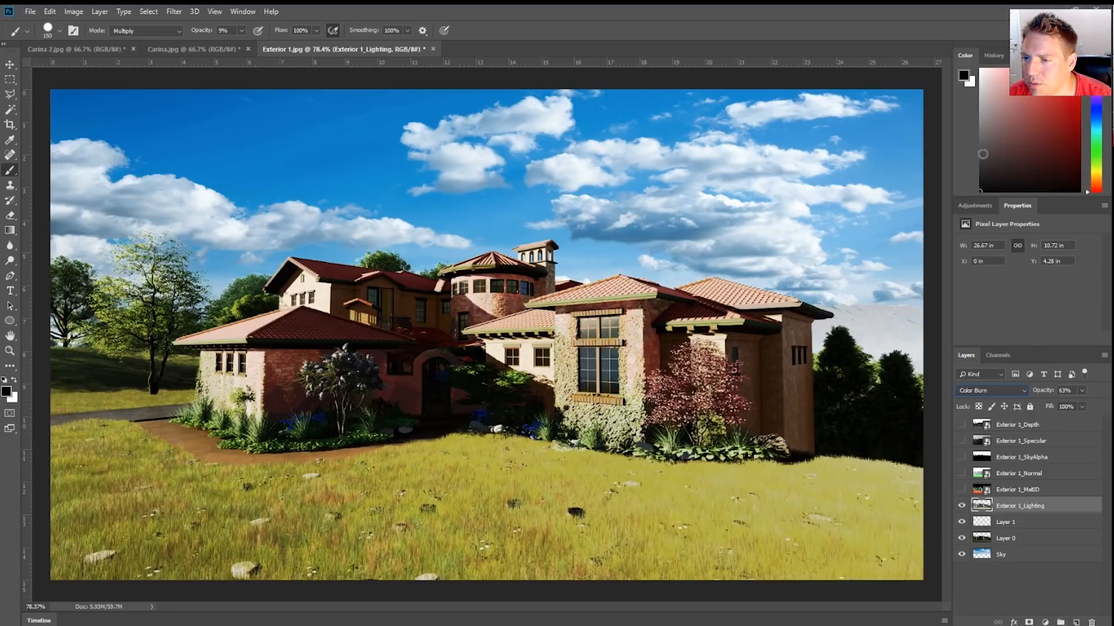
key("Up")
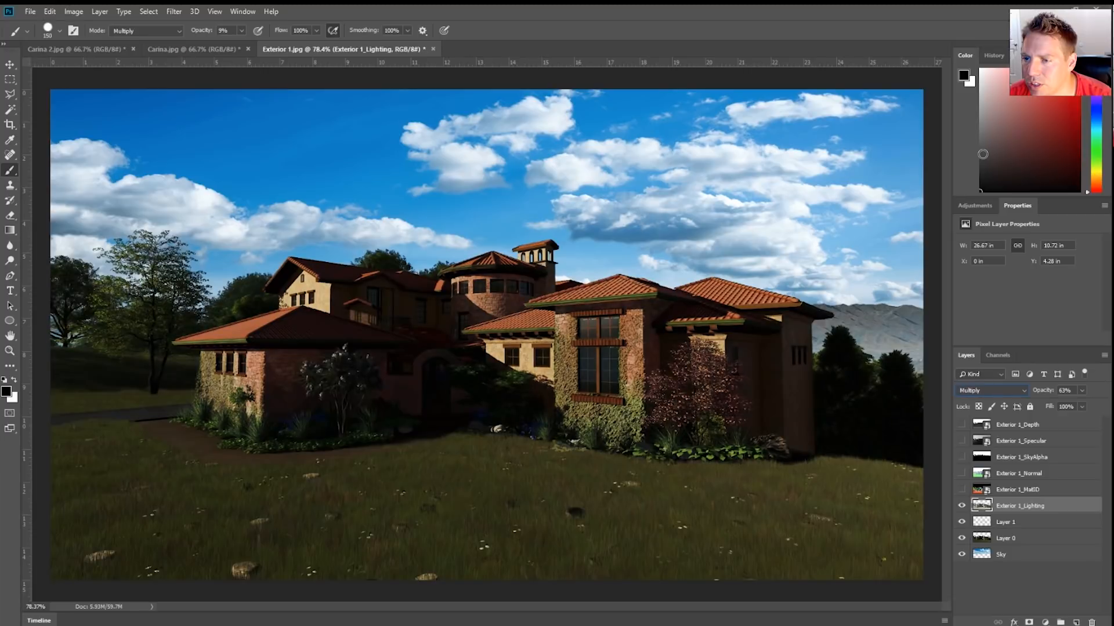
key("Down")
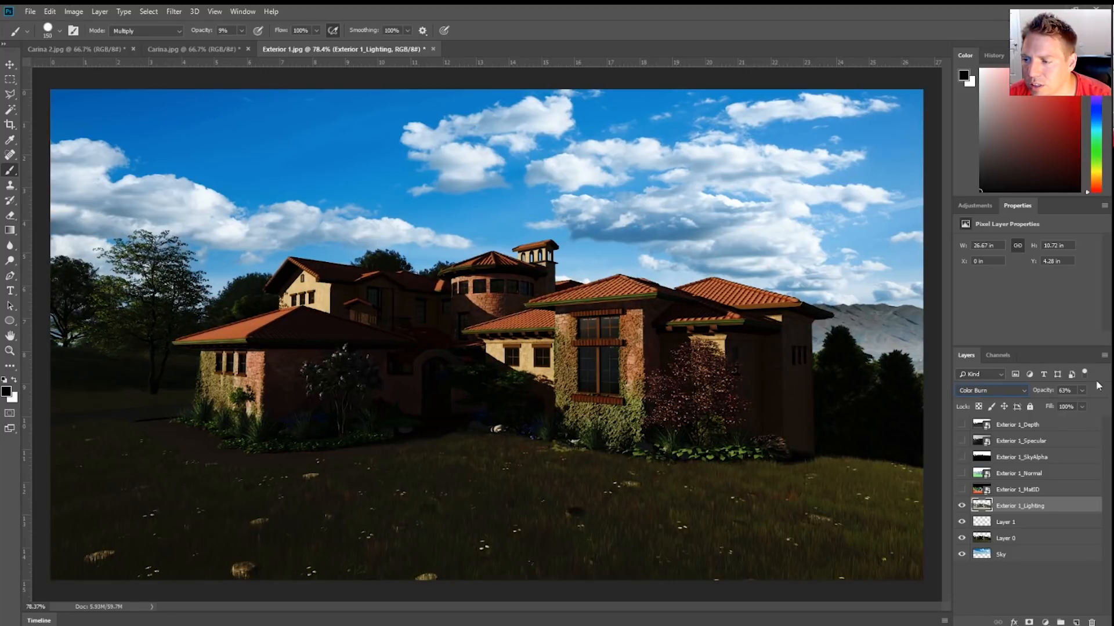
Lower the Exterior 1_Lighting layer's opacity to 22%.
mouse_move(1082, 399)
left_mouse_down()
mouse_move(1039, 408)
mouse_move(1102, 414)
mouse_move(1052, 410)
mouse_move(1054, 400)
mouse_move(1079, 409)
mouse_move(1051, 393)
mouse_move(1061, 395)
left_mouse_up()
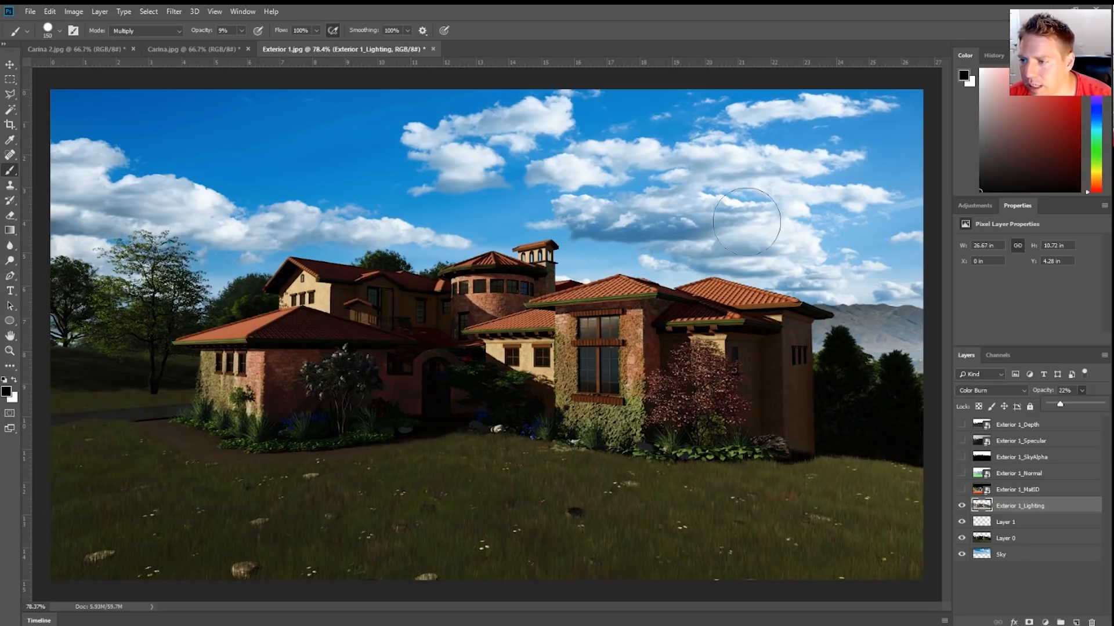
In Carina 2.jpg, show the Carina 2_Lighting layer and set its blend mode to Multiply.
left_click(64, 48)
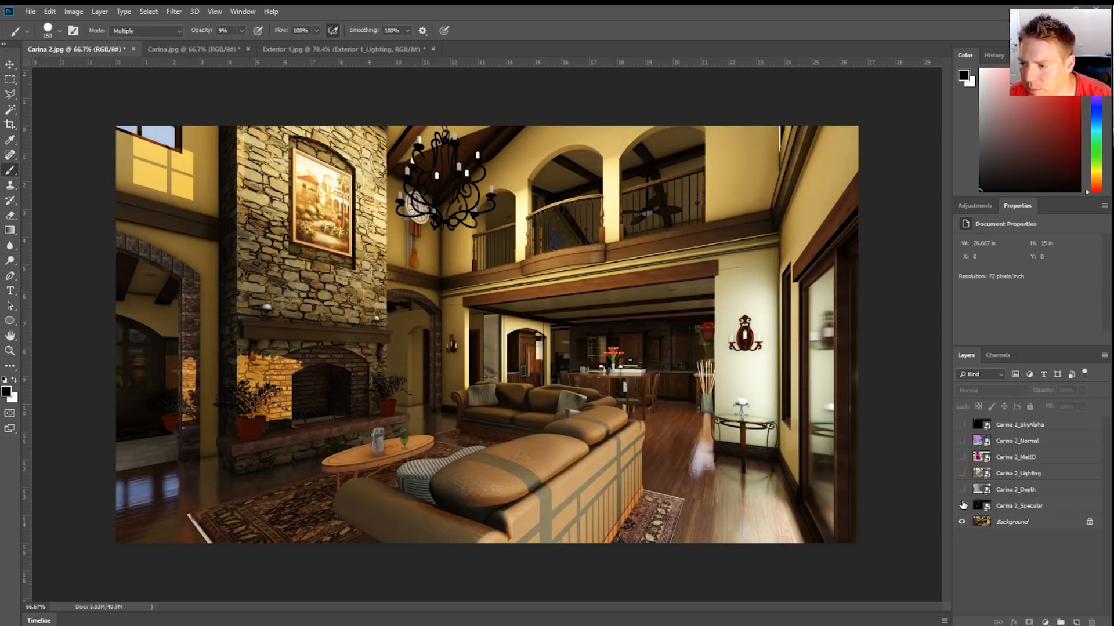
left_click(962, 474)
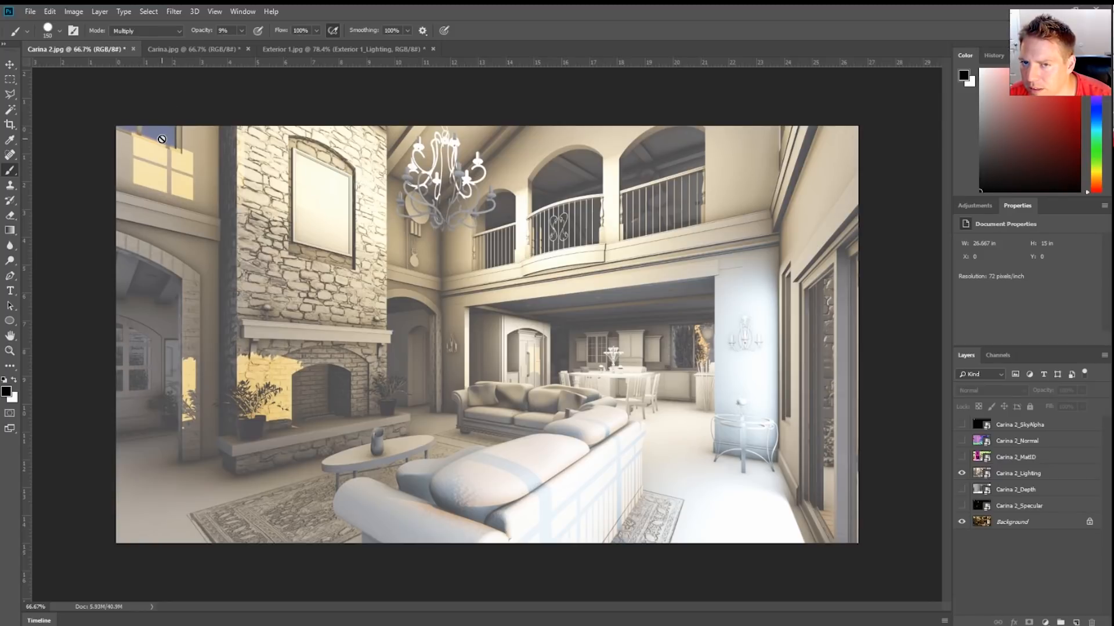
left_click(1018, 522)
left_click(1014, 474)
left_click(1005, 393)
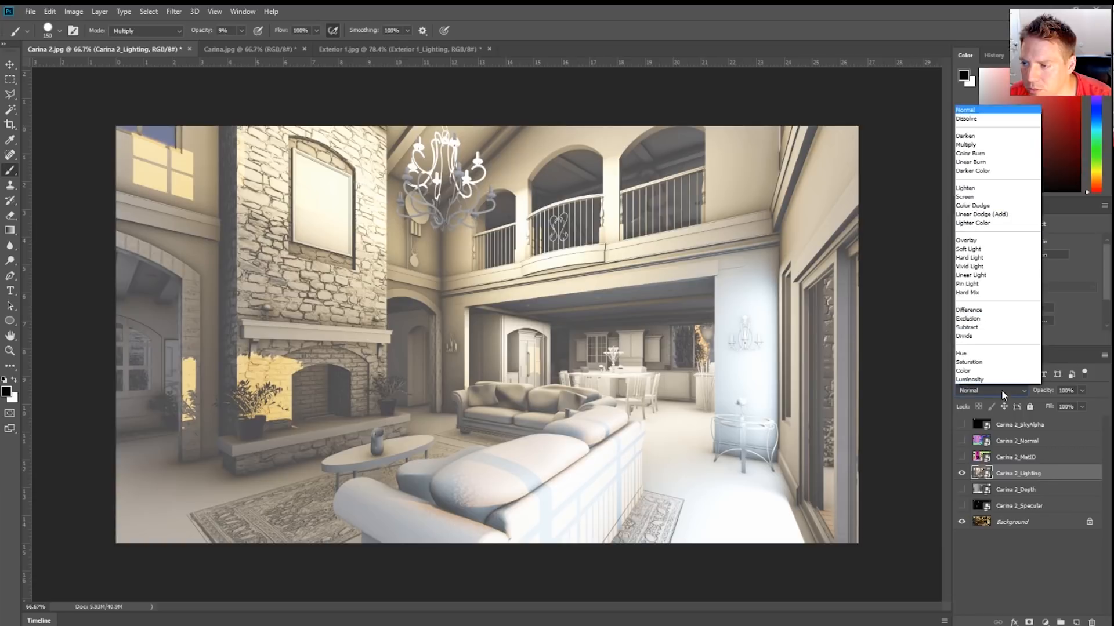
left_click(986, 152)
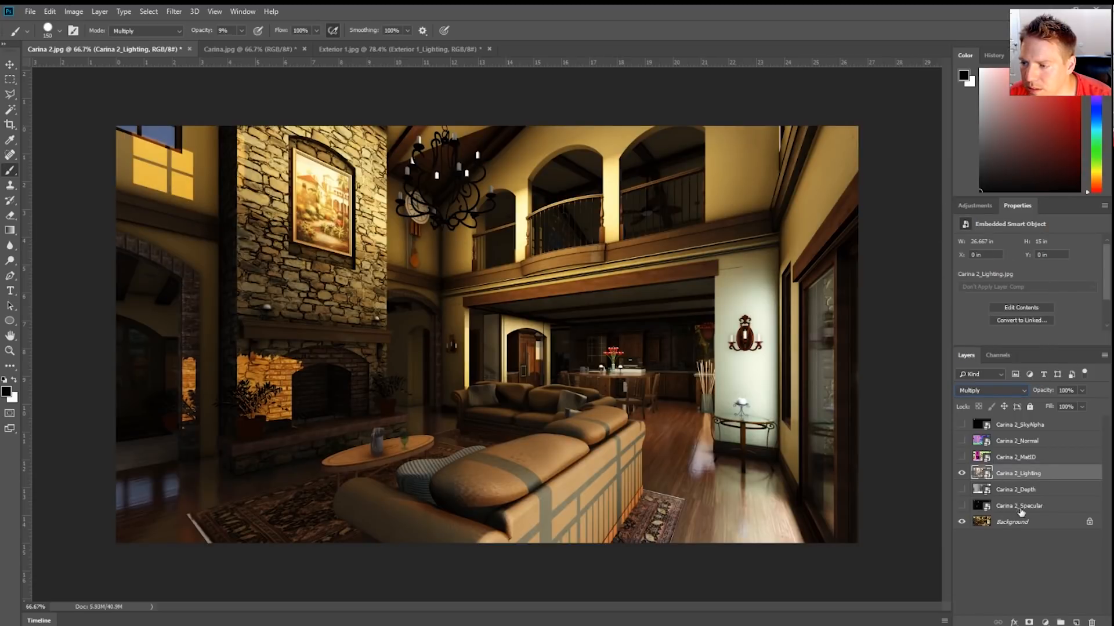
Reduce the Carina 2_Lighting layer's opacity to 34%.
left_click(1026, 522)
left_click(1021, 480)
left_click(1082, 390)
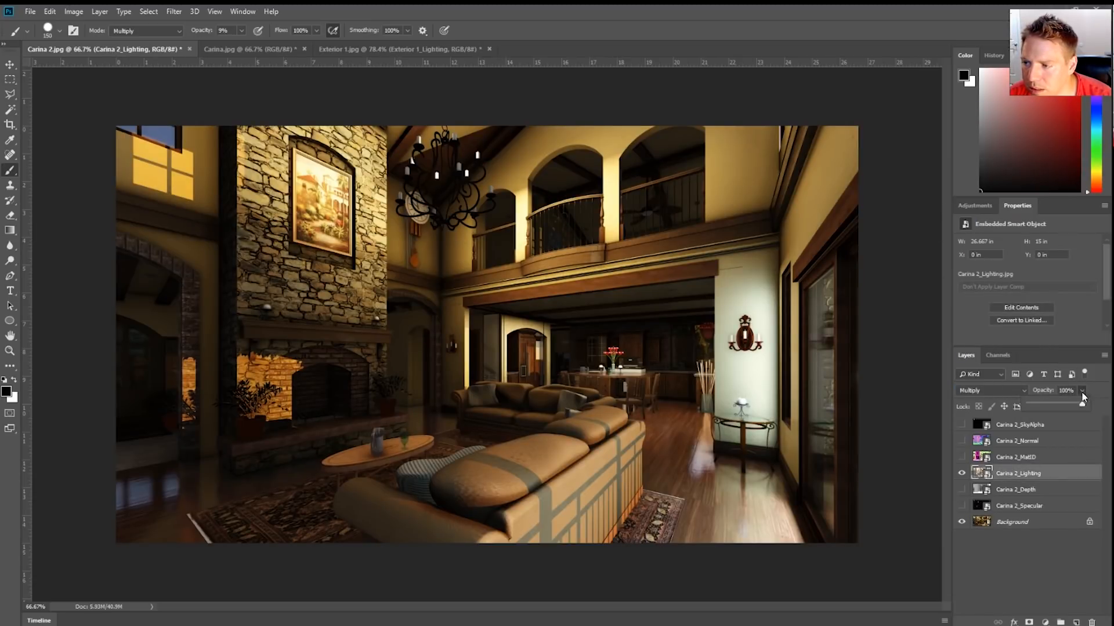
mouse_move(1052, 406)
left_mouse_down()
mouse_move(1007, 405)
mouse_move(1080, 409)
mouse_move(1022, 405)
mouse_move(1046, 407)
left_mouse_up()
Try the Screen blend mode on the Carina 2_Lighting layer and lower its opacity to 0%.
left_click(1000, 390)
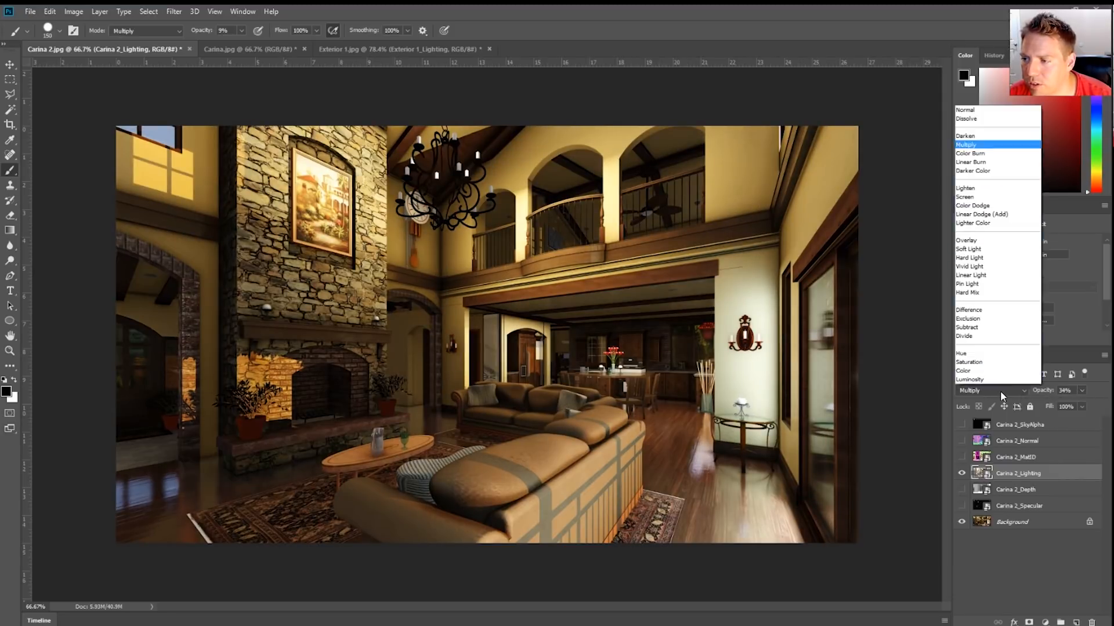
left_click(989, 204)
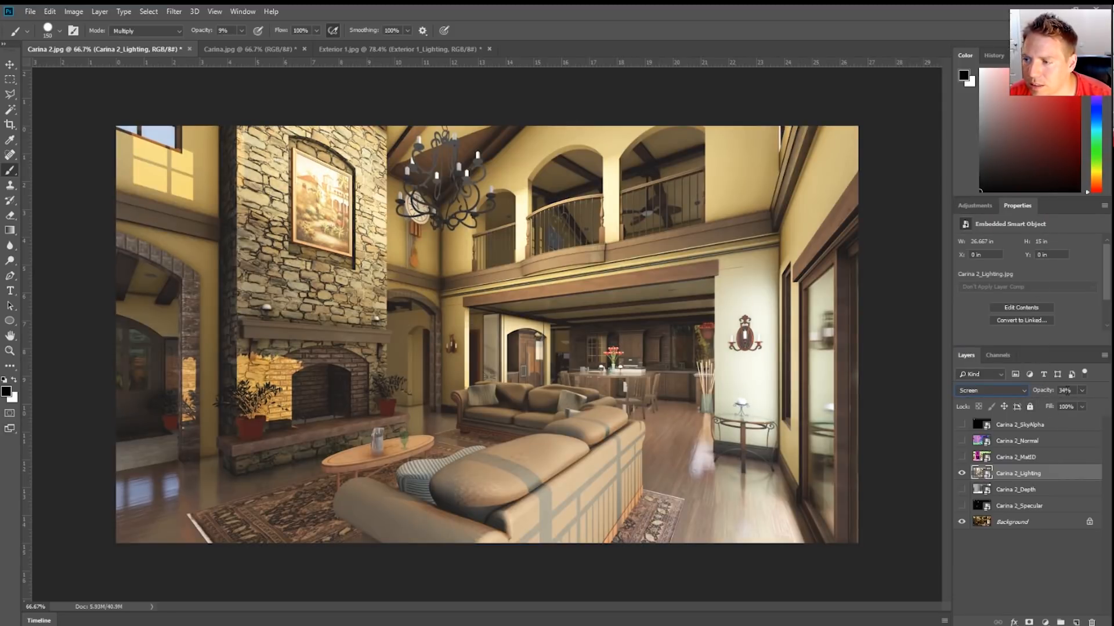
left_click_drag(1069, 408, 969, 394)
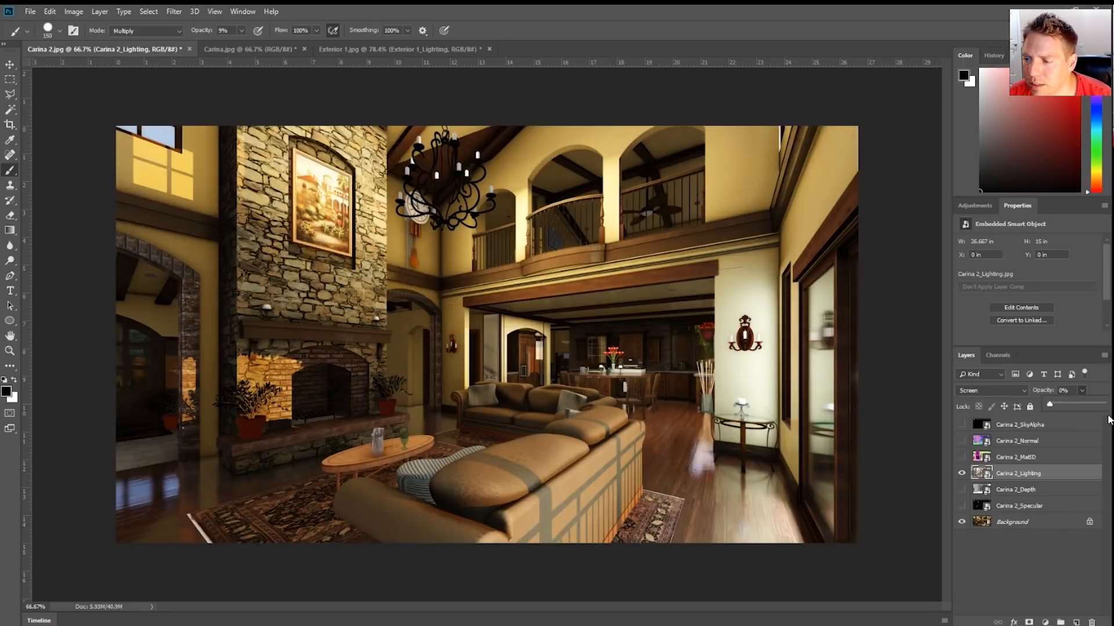
Set the Carina 2_Lighting layer back to Multiply and raise its opacity to 100%.
left_click(1006, 399)
left_click(980, 141)
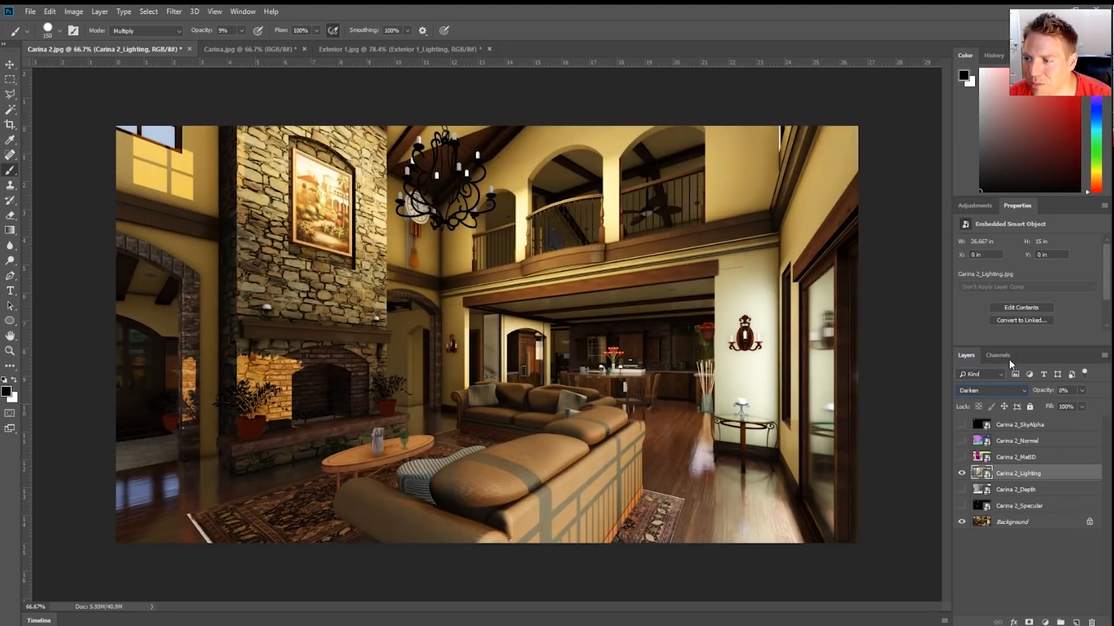
left_click(1011, 390)
left_click(986, 149)
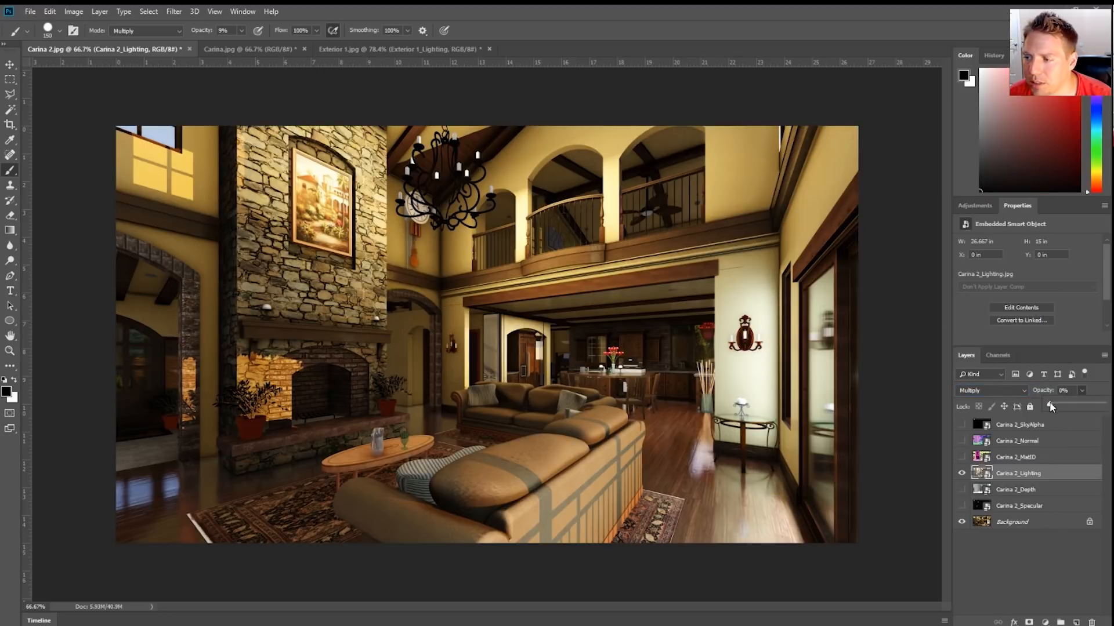
left_click_drag(1051, 407, 1070, 396)
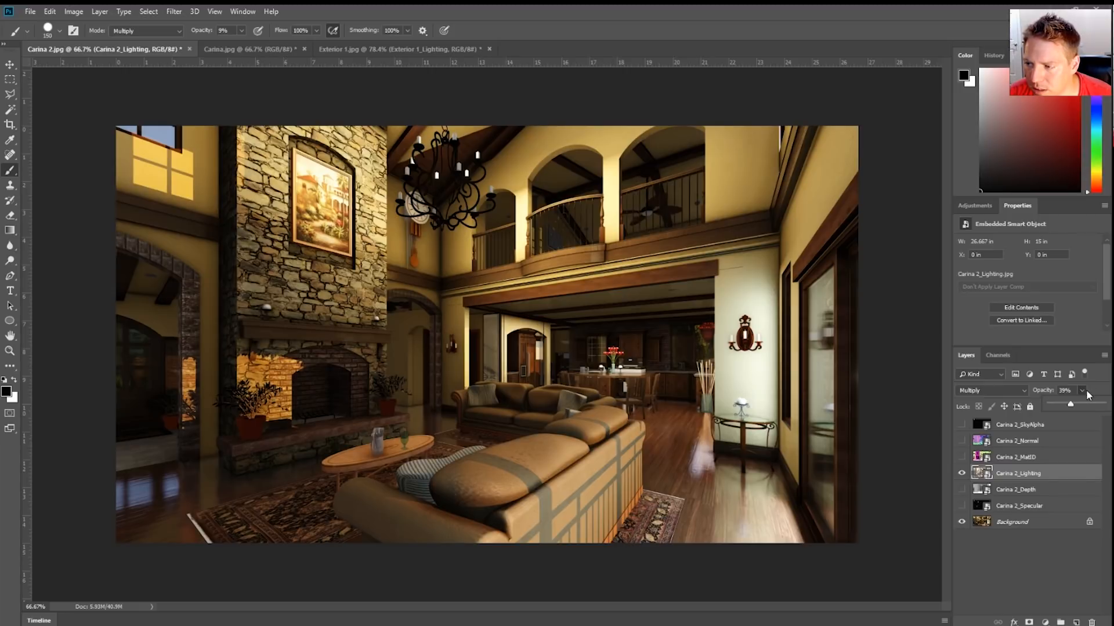
left_click_drag(1074, 409, 1106, 405)
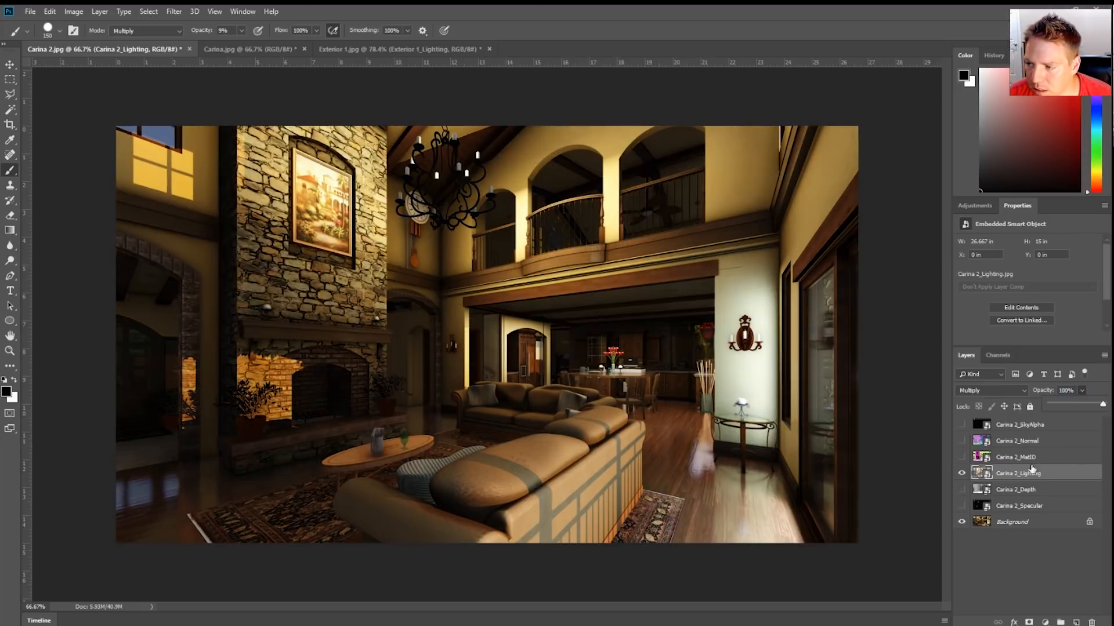
Inspect the Carina 2_Lighting pass without the Background, restore the Background and hide the lighting layer.
left_click(961, 521)
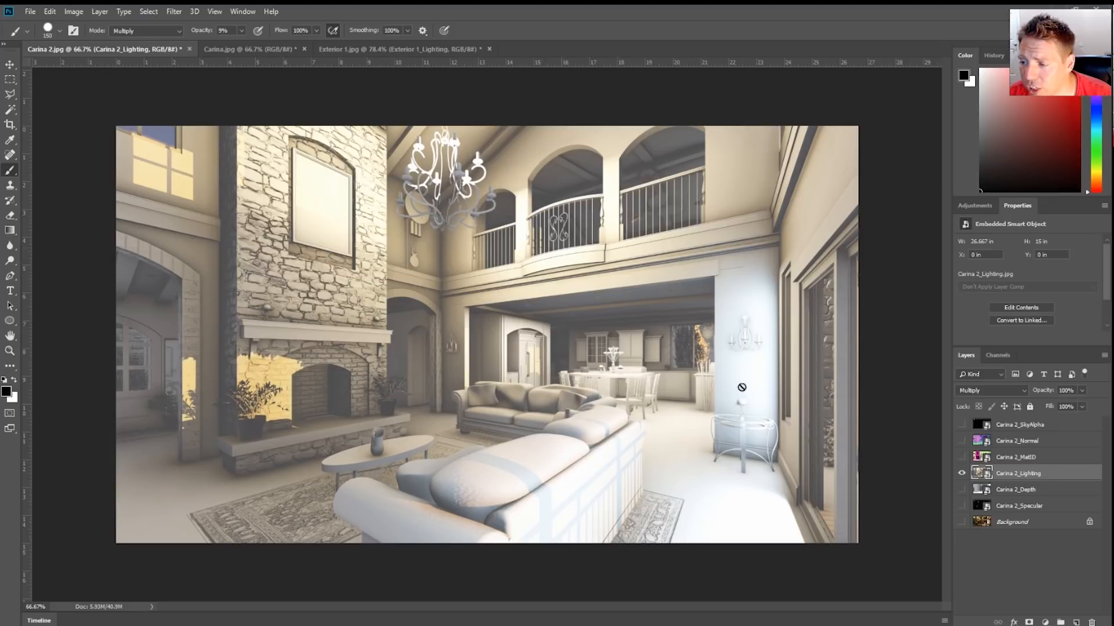
left_click(962, 522)
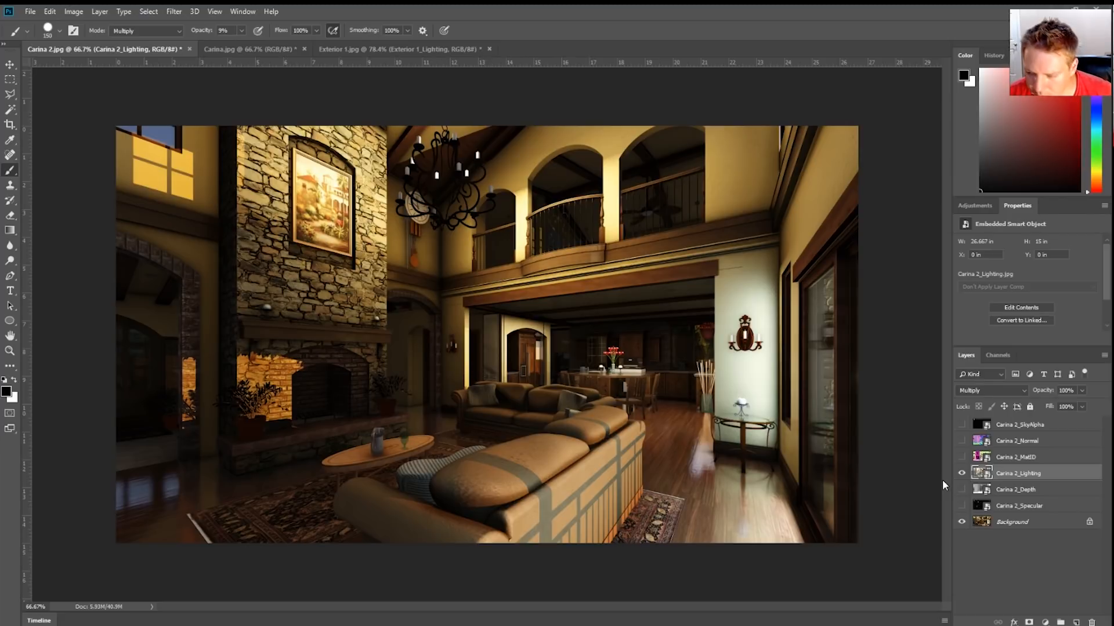
left_click(958, 474)
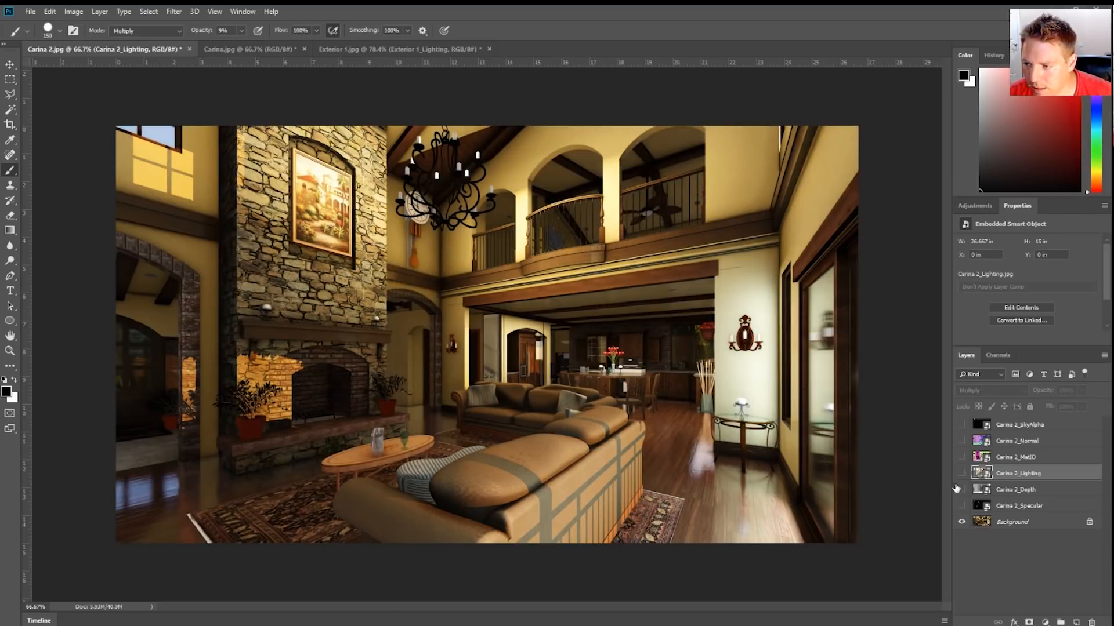
Show and select the Carina 2_Depth layer, and check which blur filters are available for it.
left_click(961, 490)
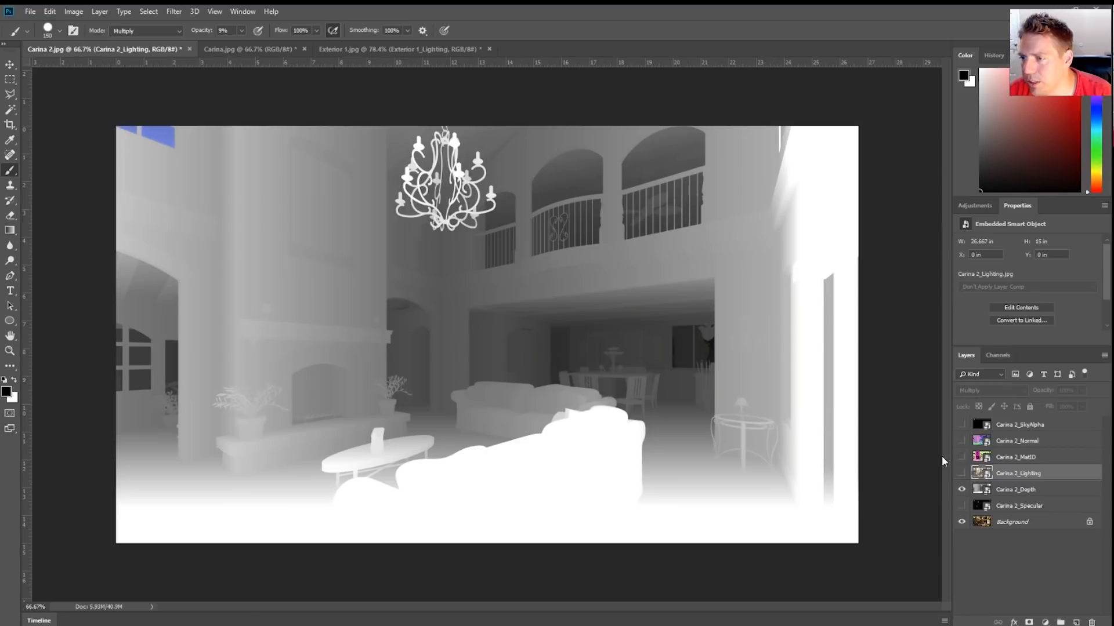
left_click(1015, 489)
left_click(174, 11)
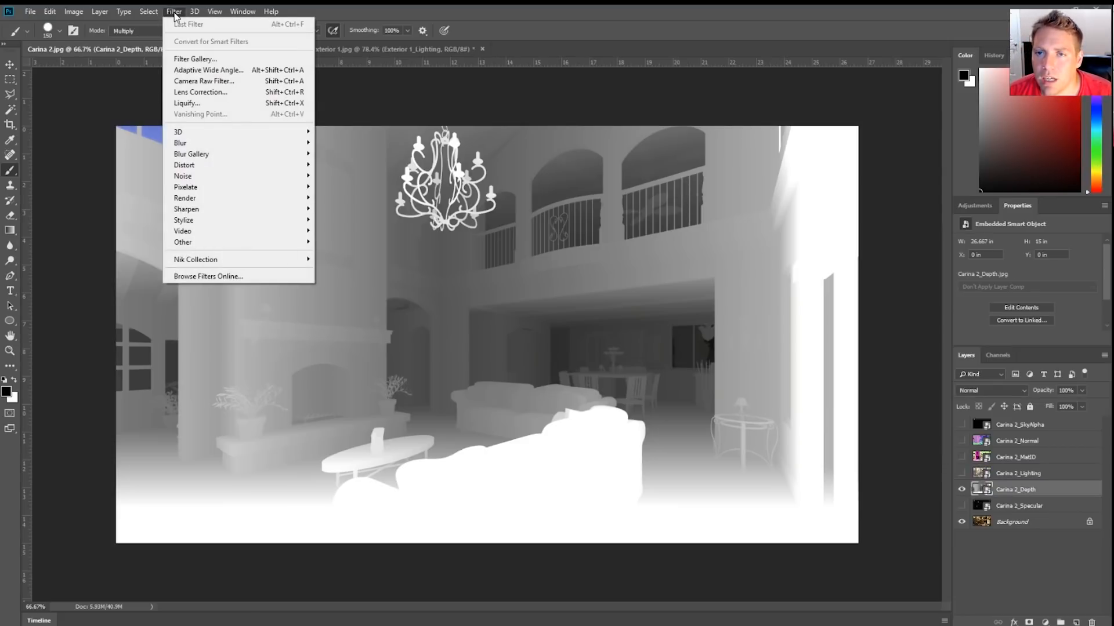
mouse_move(194, 152)
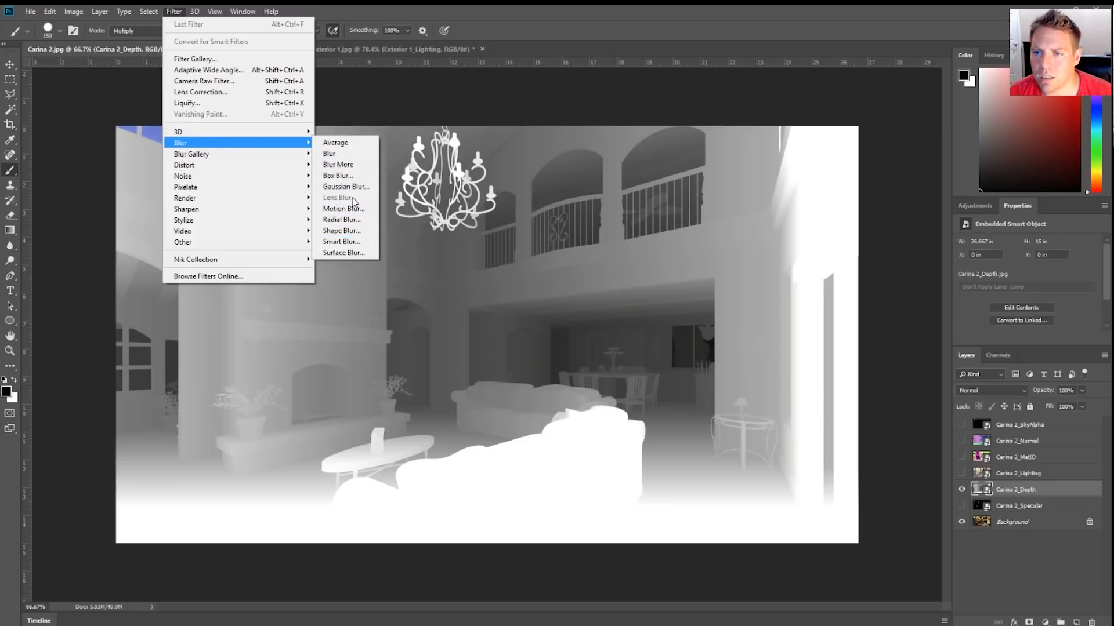
Unlock the Background layer of Carina 2.jpg and open the Lens Blur filter on it.
left_click(1025, 523)
left_click(1090, 522)
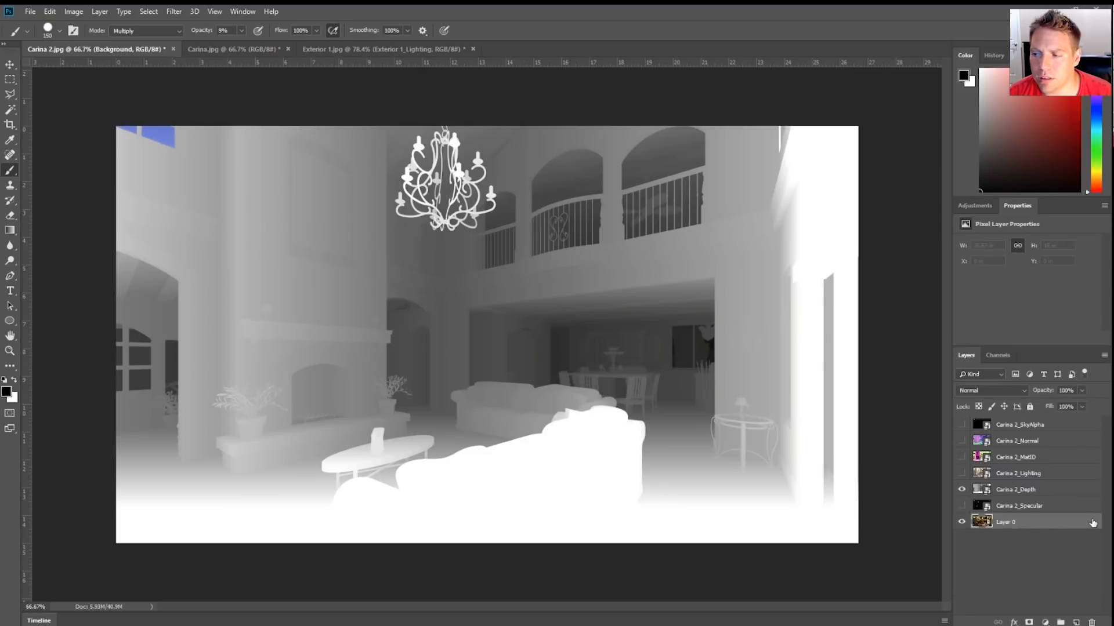
left_click(174, 11)
mouse_move(244, 143)
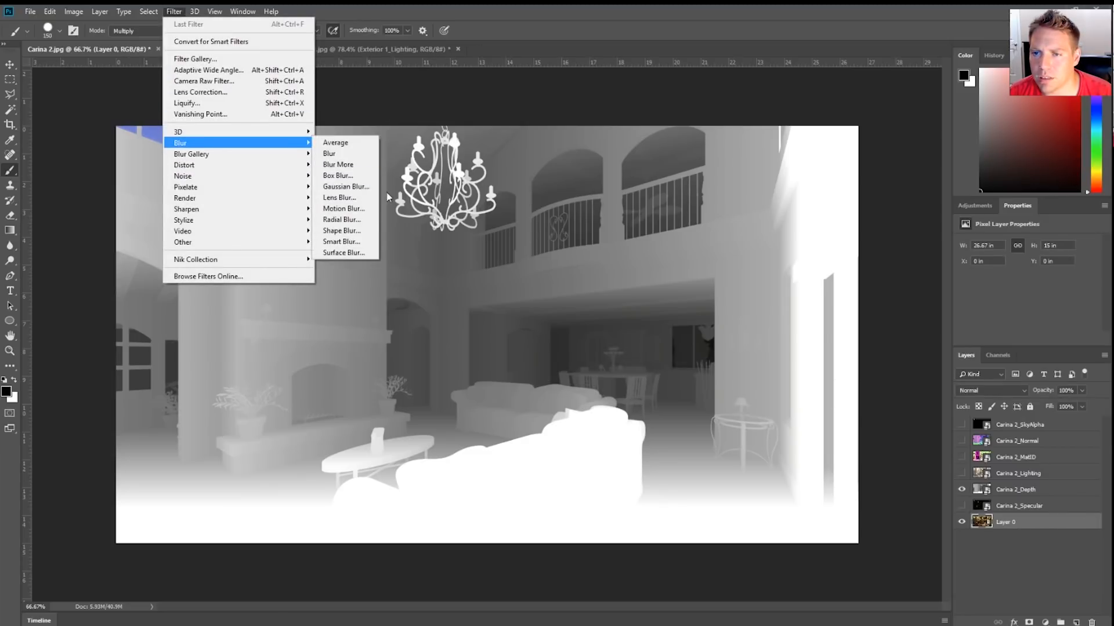
left_click(342, 197)
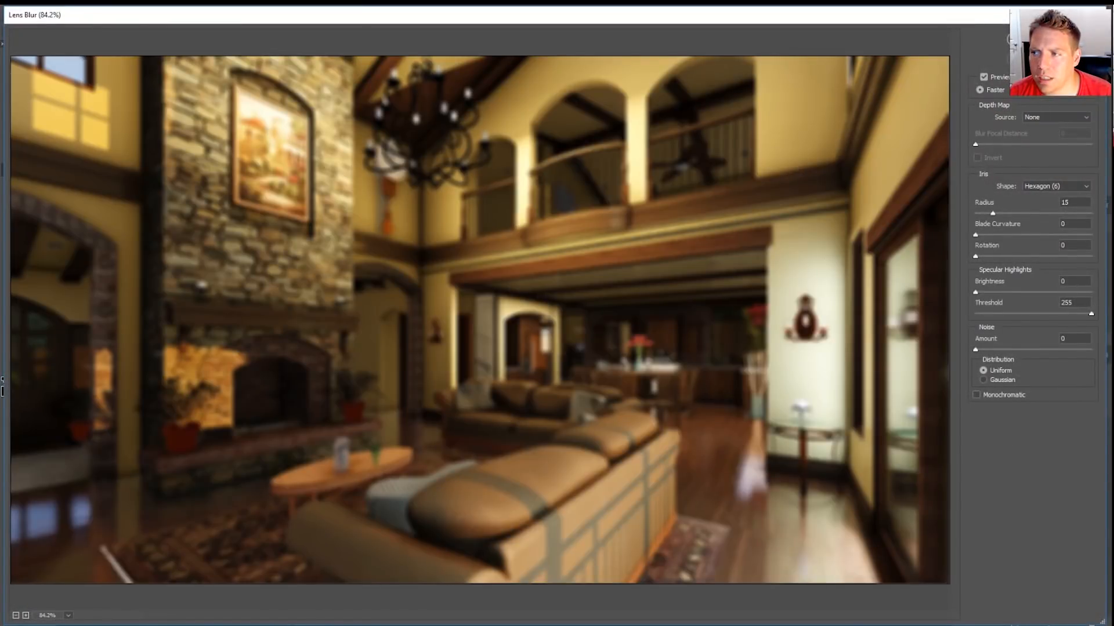
Try Layer Mask as the Lens Blur depth map source and cancel the filter.
left_click(1048, 117)
left_click(1044, 145)
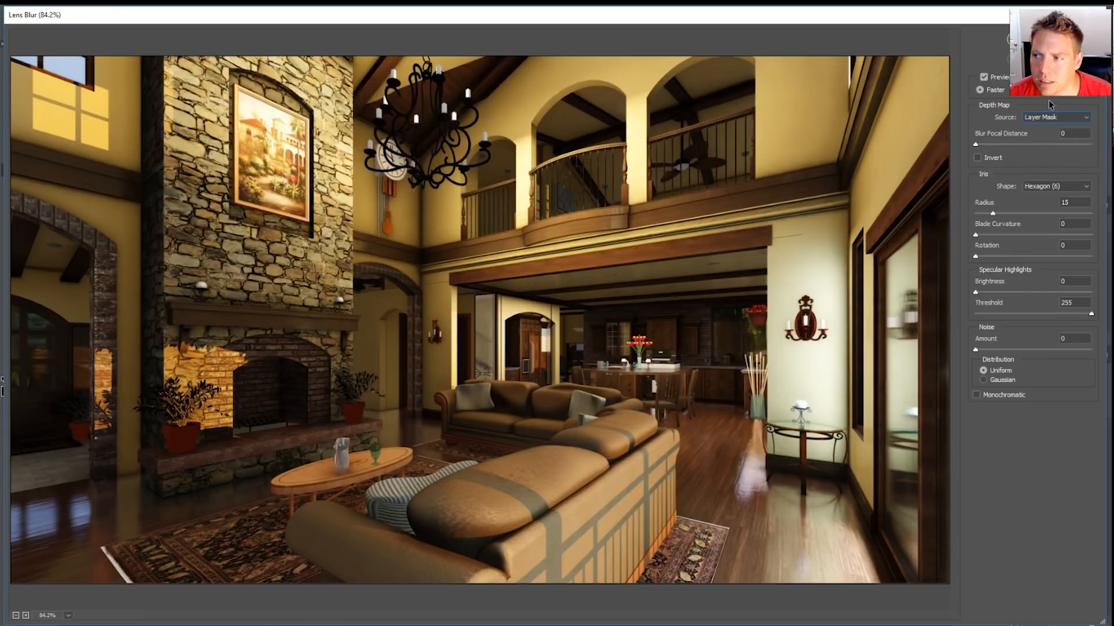
left_click(1056, 118)
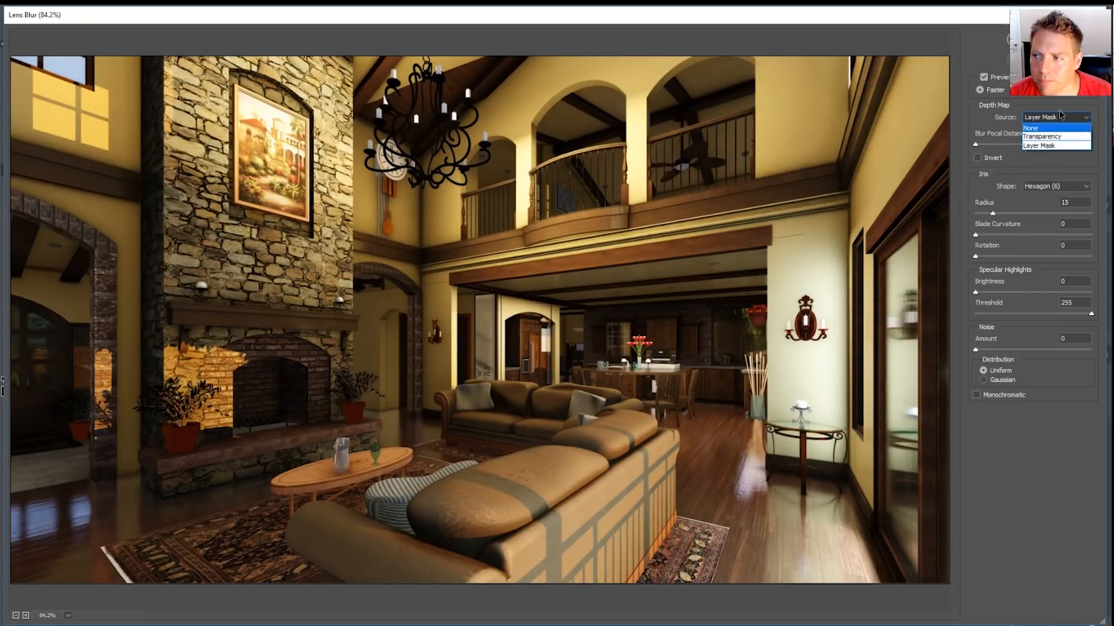
left_click(1061, 116)
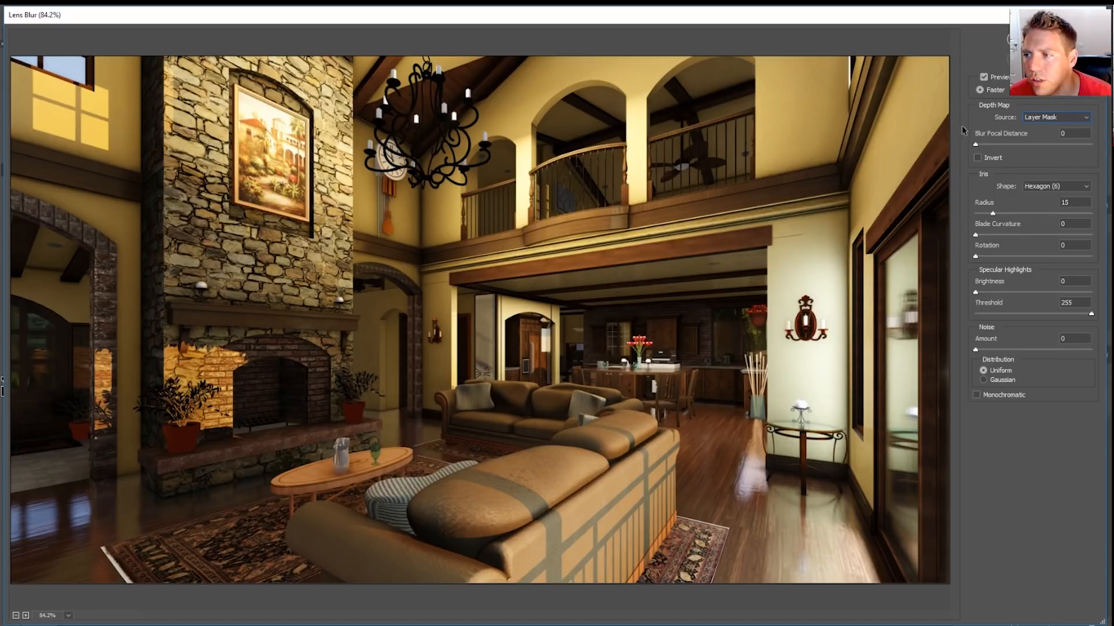
left_click(1037, 56)
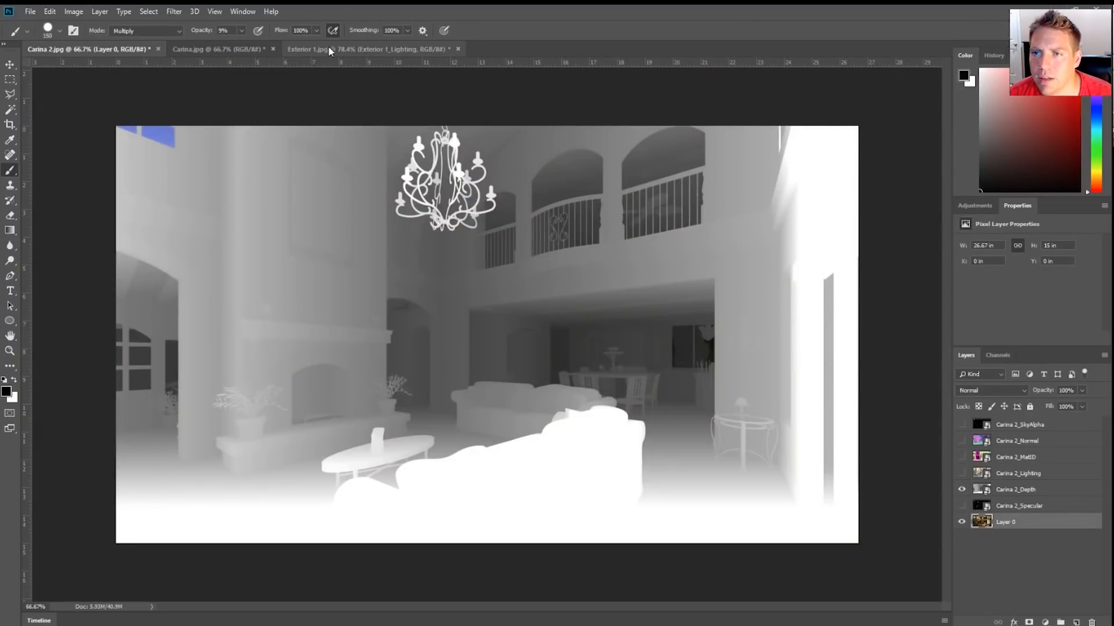
In Exterior 1.jpg, show the Exterior 1_Depth layer and select the entire canvas.
left_click(350, 48)
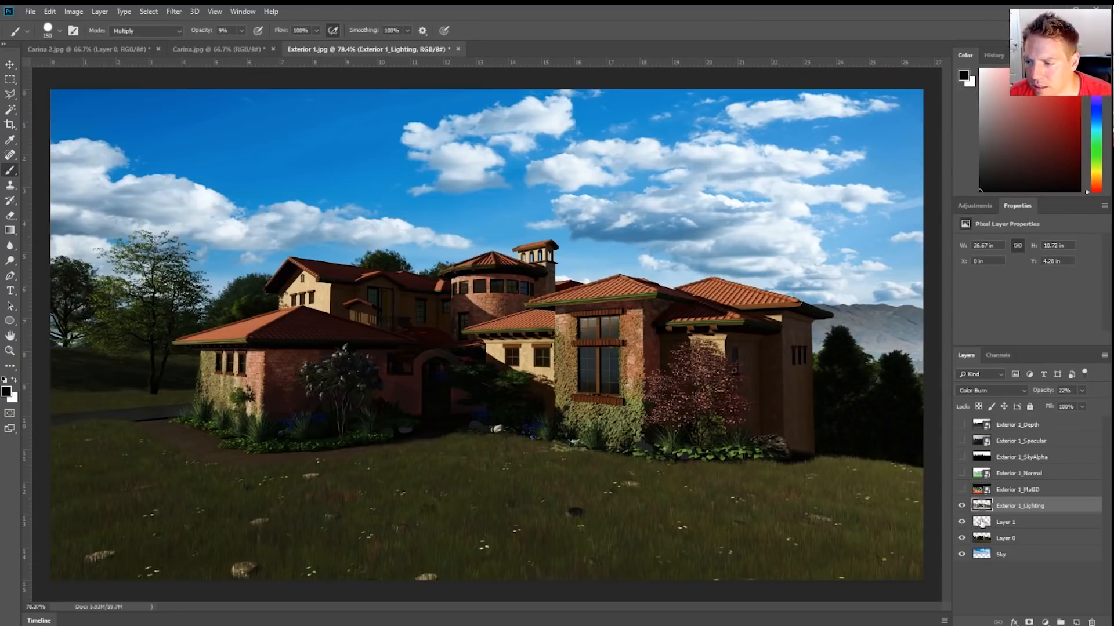
left_click(961, 424)
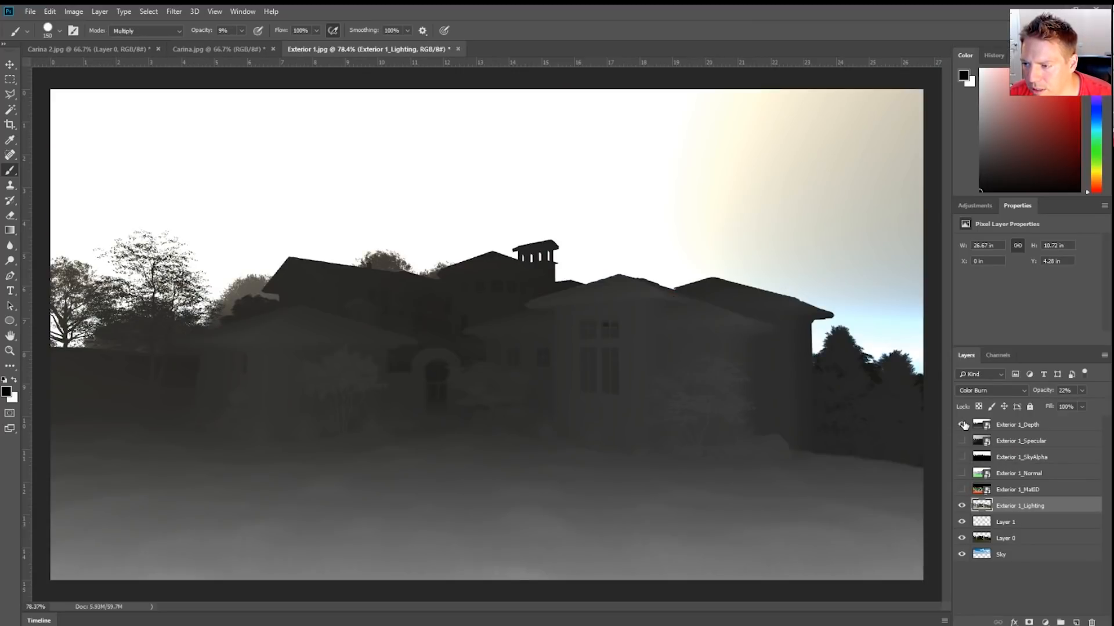
key("ctrl+a")
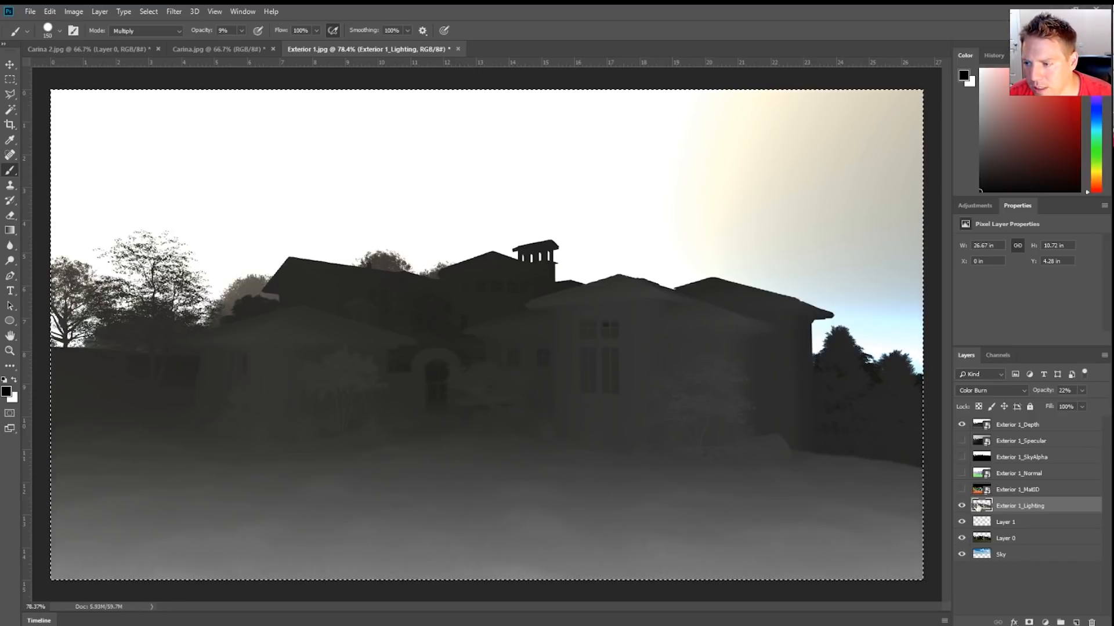
Hide the Exterior 1_Depth layer and add a layer mask to Layer 0.
left_click(982, 542)
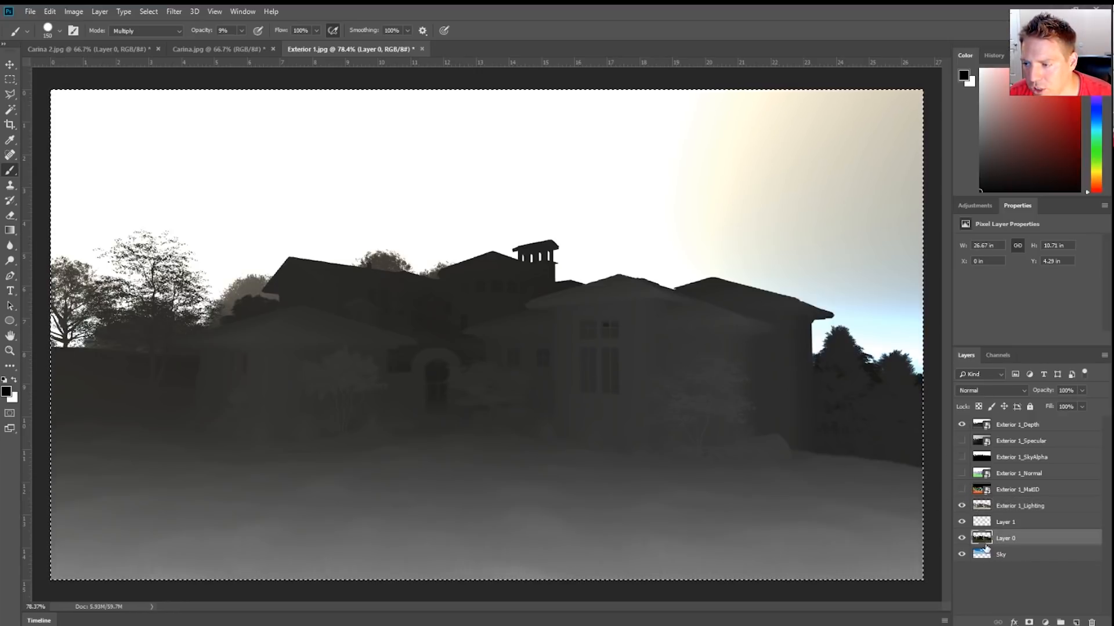
left_click(961, 425)
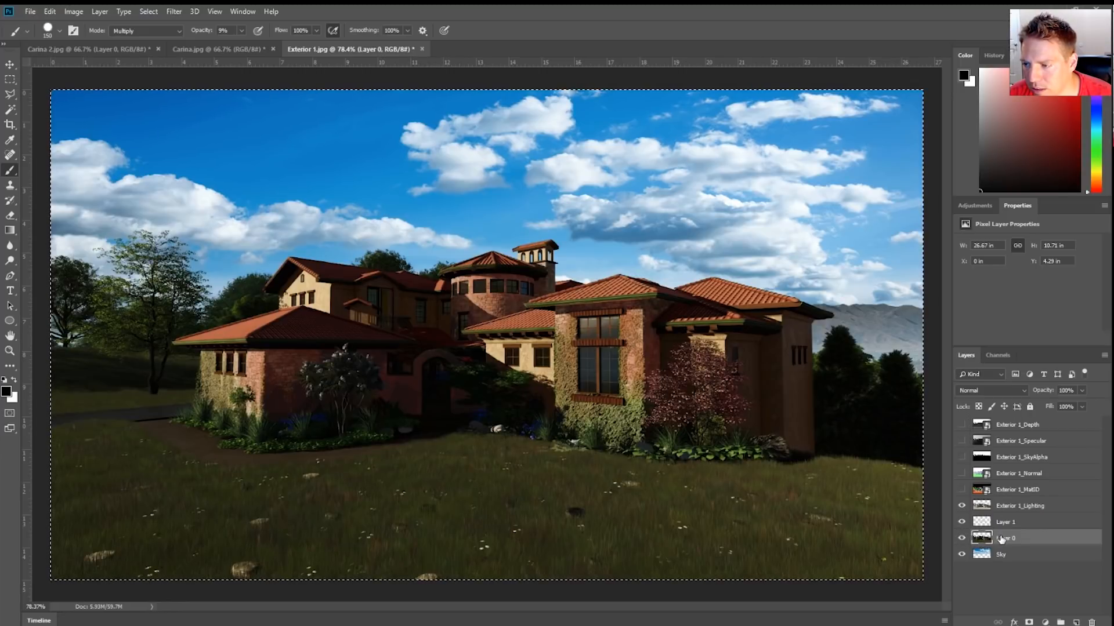
left_click(1029, 622)
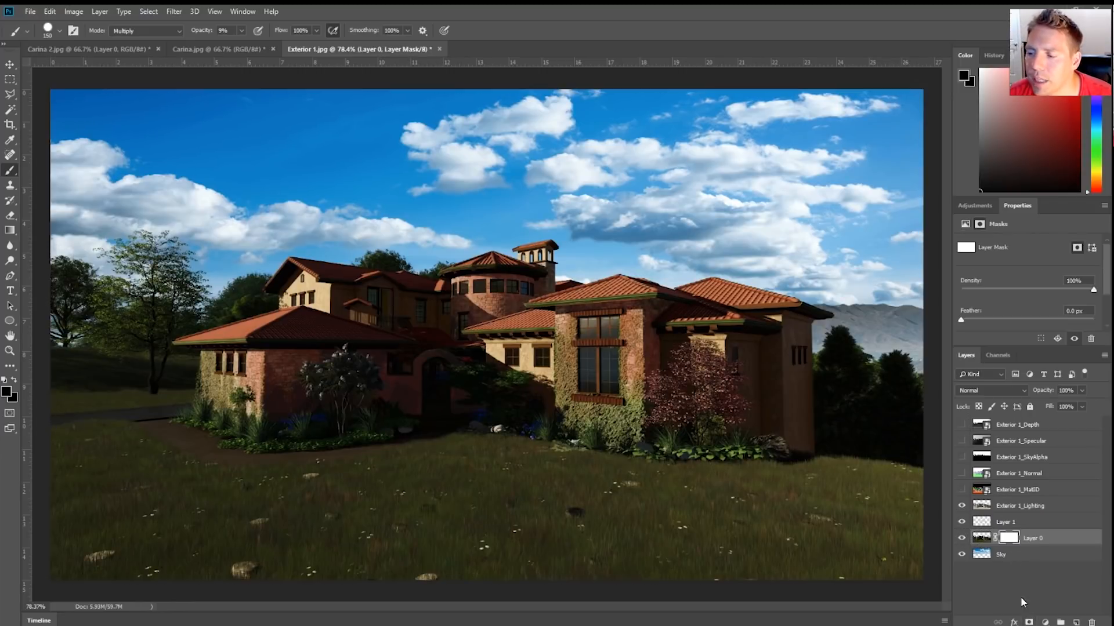
Try to paste the copied content into Layer 0's mask and undo each paste.
key("ctrl+v")
key("ctrl+z")
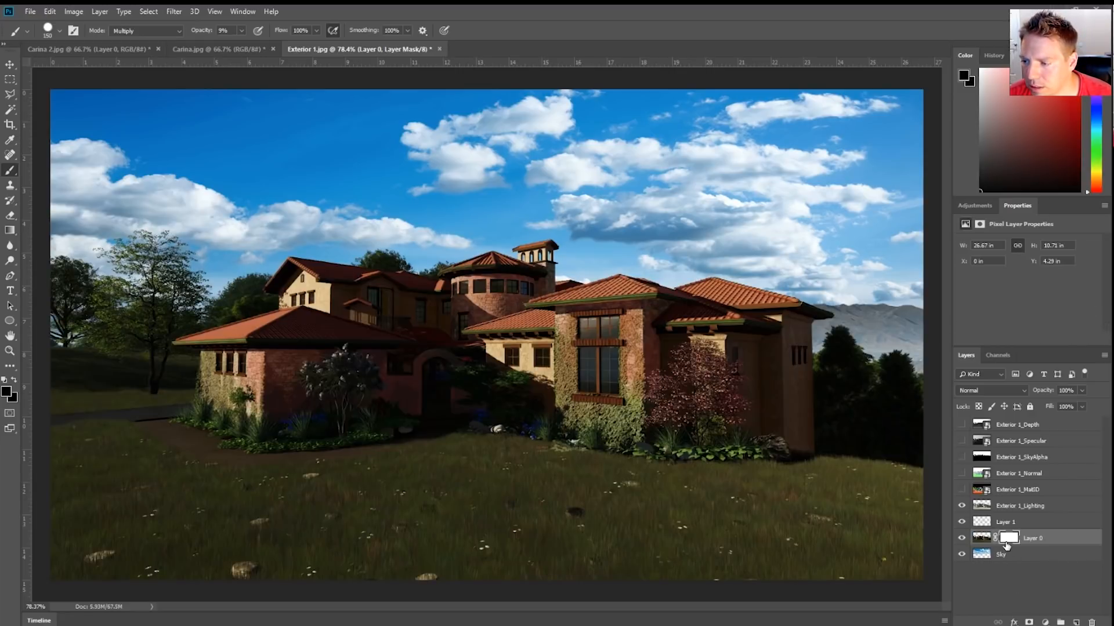
left_click(1006, 542)
key("ctrl+v")
key("ctrl+z")
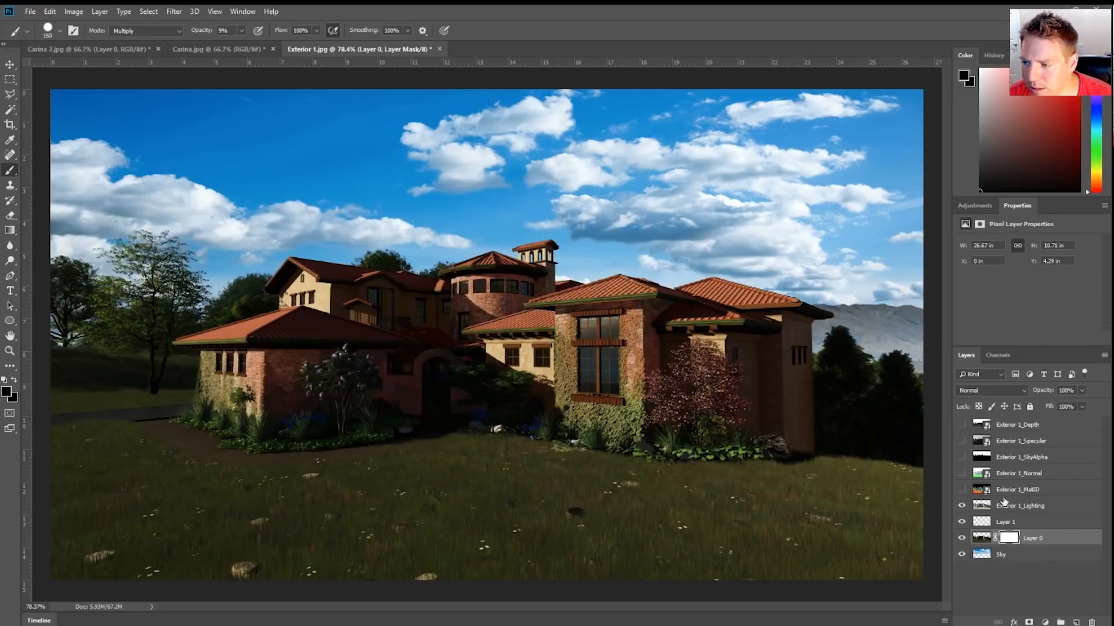
Show the Exterior 1_Depth layer and select the entire canvas.
left_click(1001, 430)
left_click(962, 425)
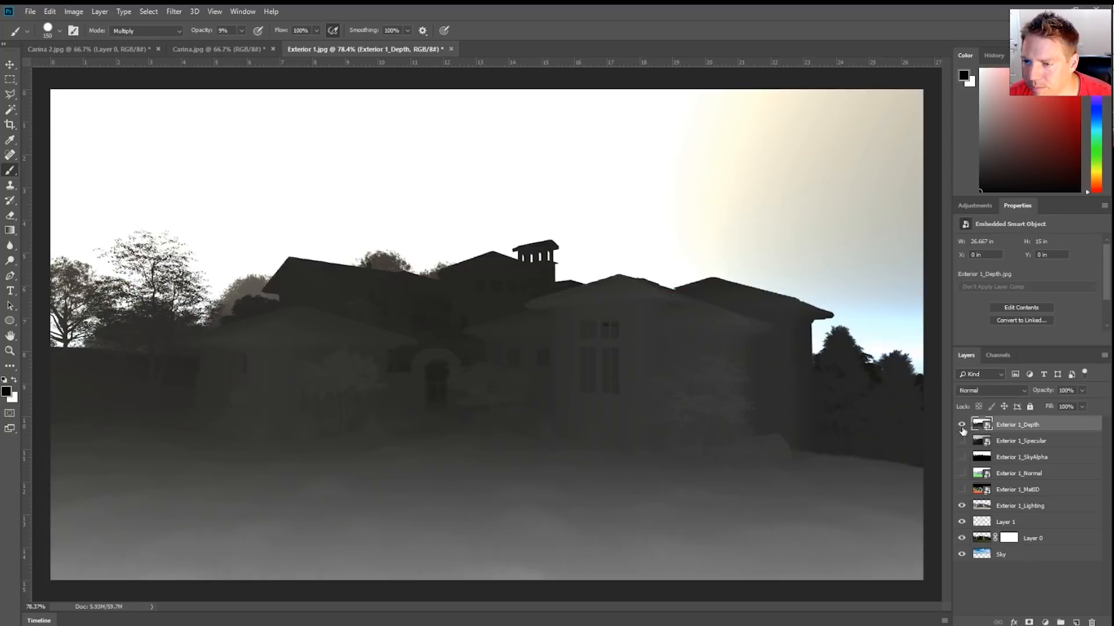
key("ctrl+a")
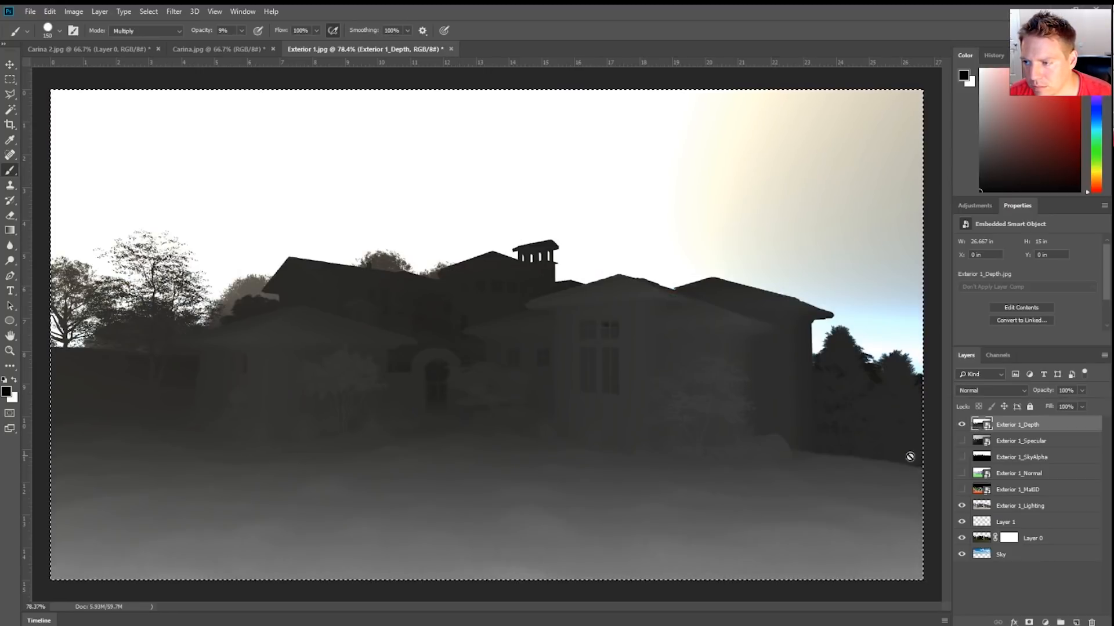
Try twice to paste the clipboard content into Layer 0's mask, then undo only the second paste.
left_click(1014, 538)
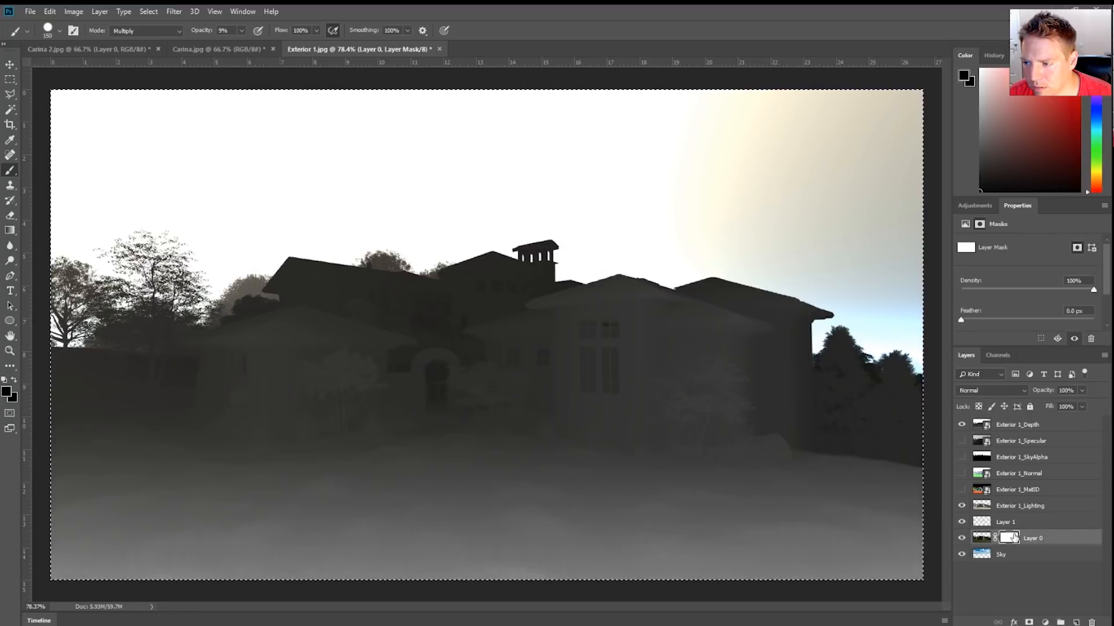
key("ctrl+v")
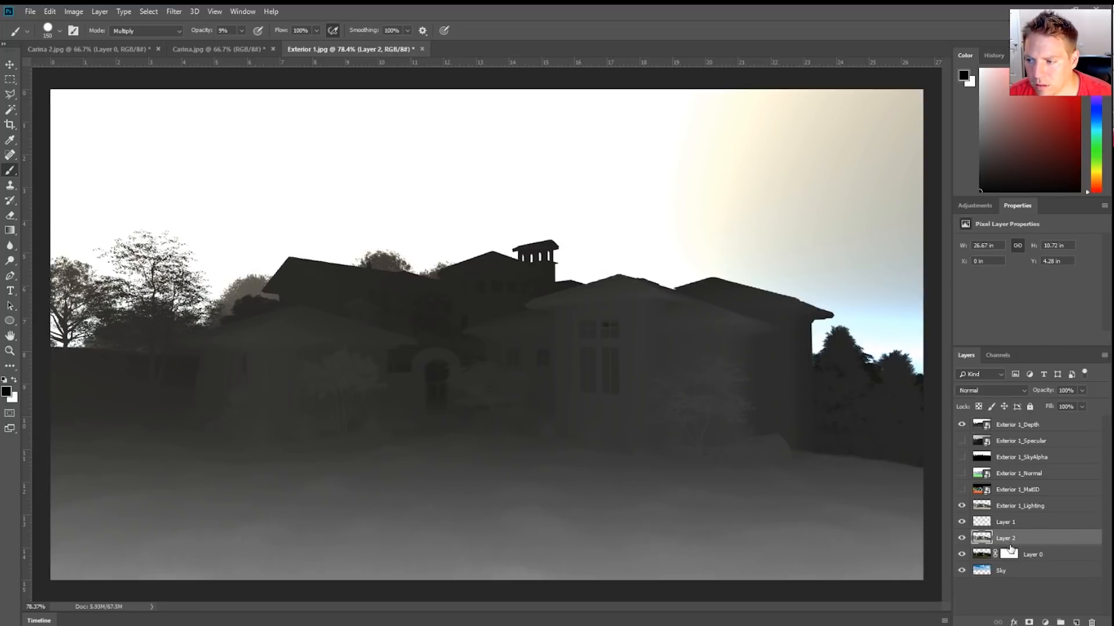
left_click(1010, 553)
key("ctrl+v")
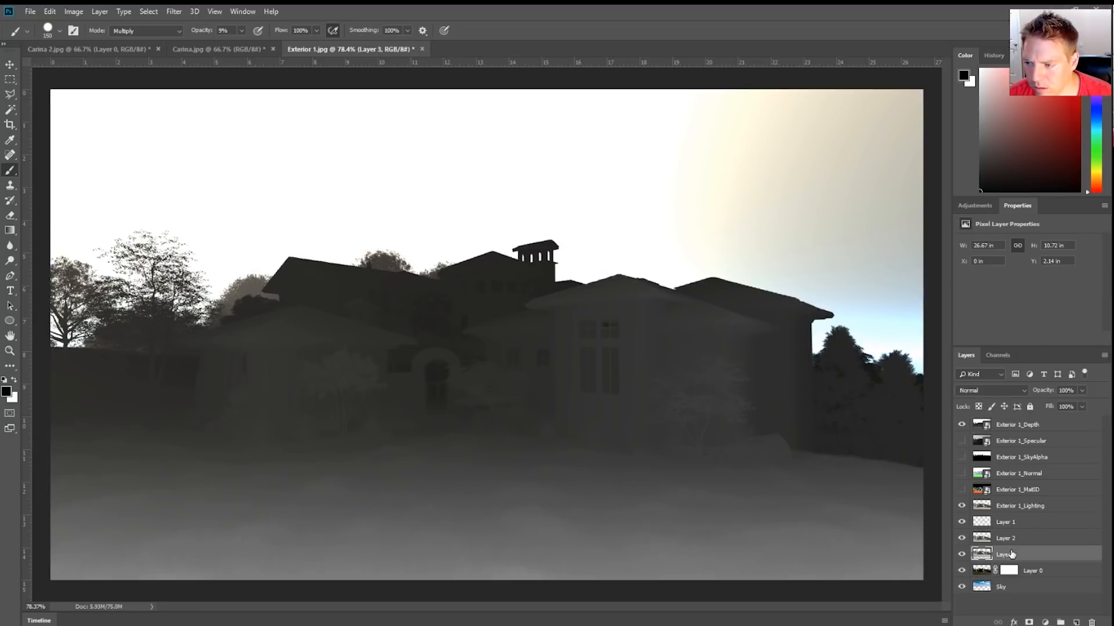
key("ctrl+z")
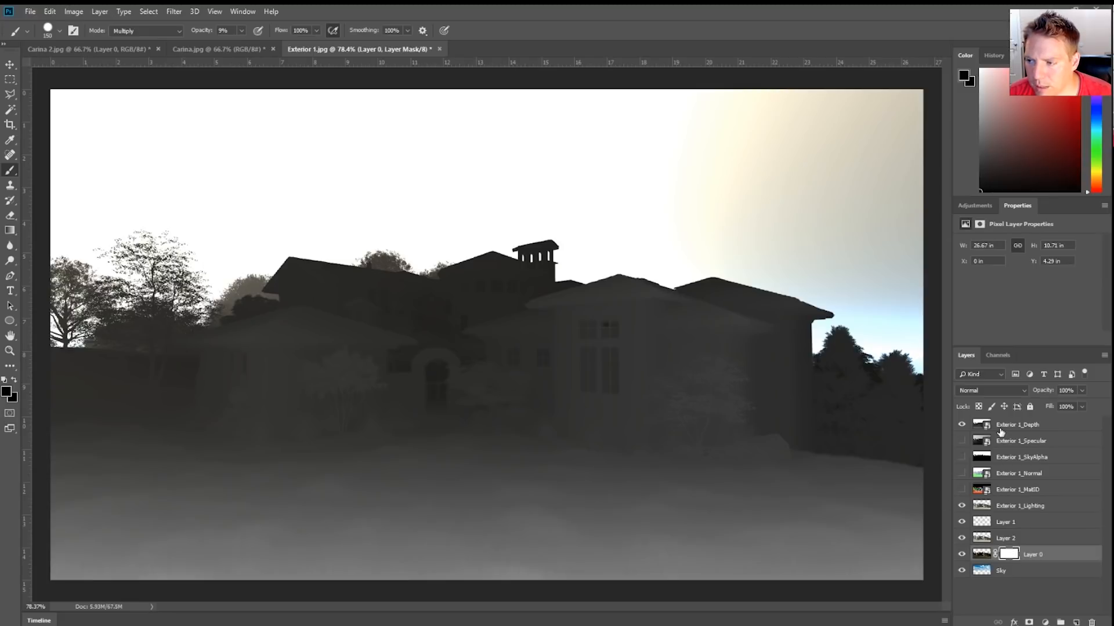
Make Exterior 1_Depth the active layer, then select and copy its entire canvas.
left_click(997, 430)
scroll(477, 252, "down", 3)
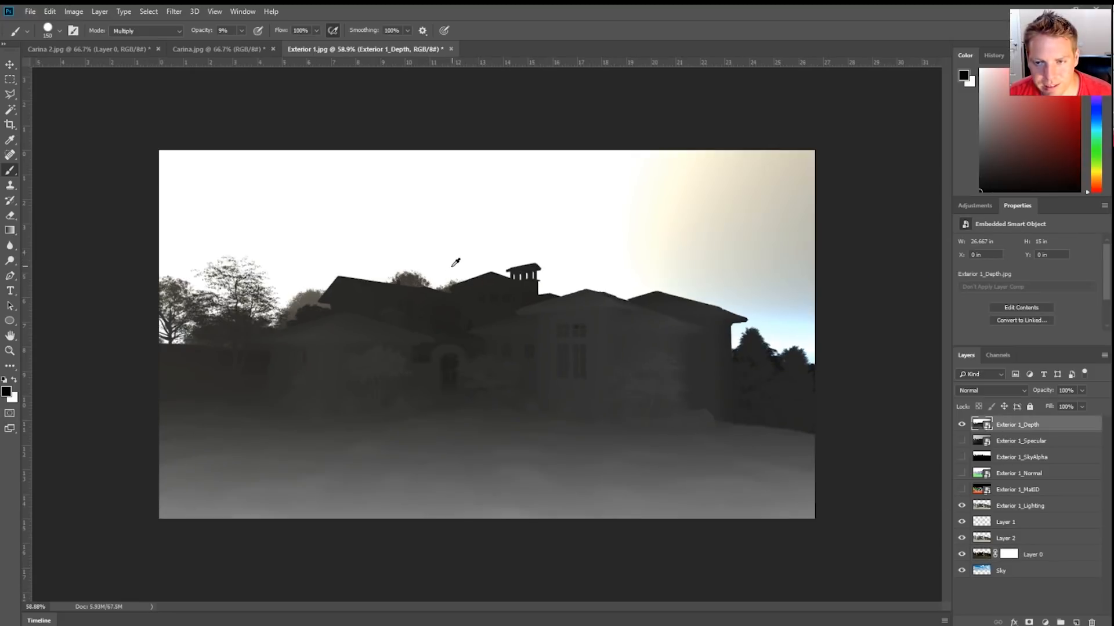
scroll(452, 267, "up", 1)
key("ctrl+a")
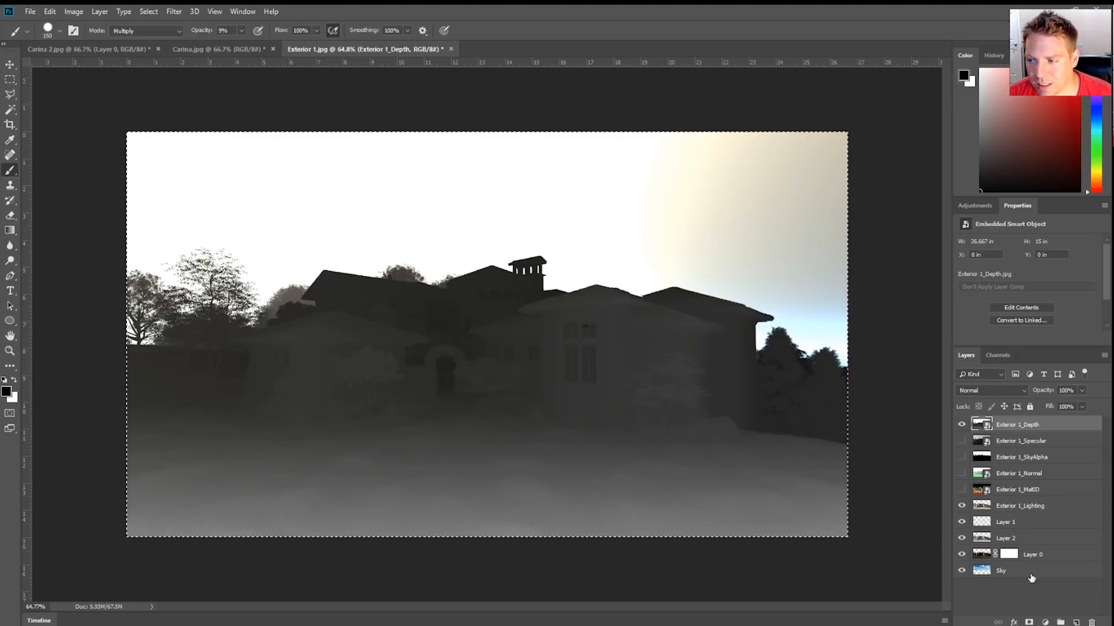
Try pasting the depth image into Layer 0's mask, undo the paste, and open and cancel Select and Mask.
left_click(1010, 555)
key("ctrl+v")
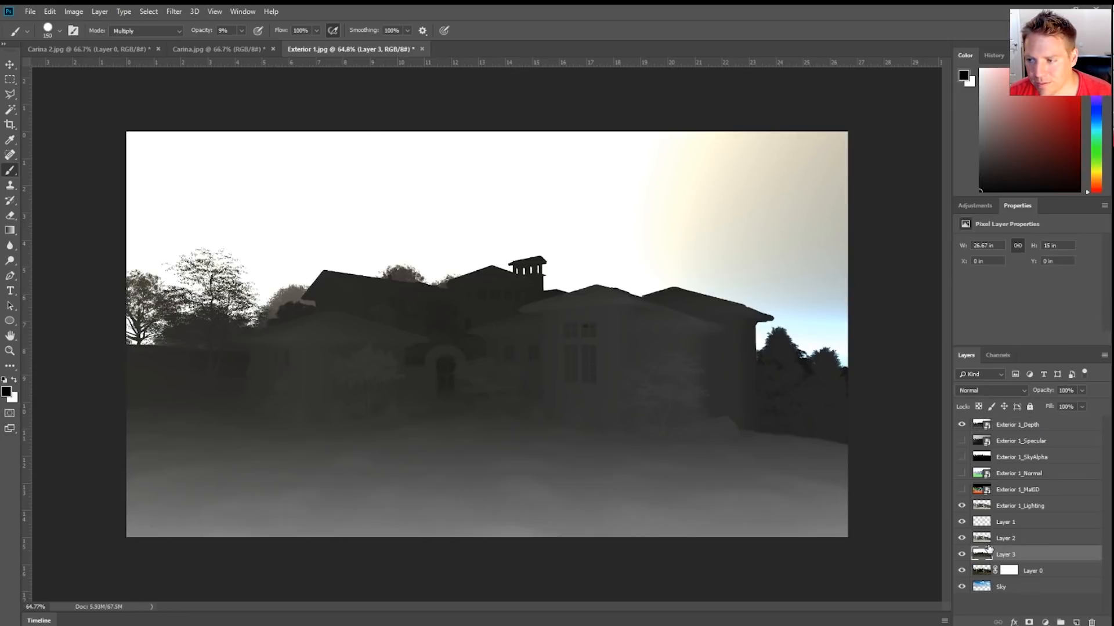
key("ctrl+z")
double_click(1011, 558)
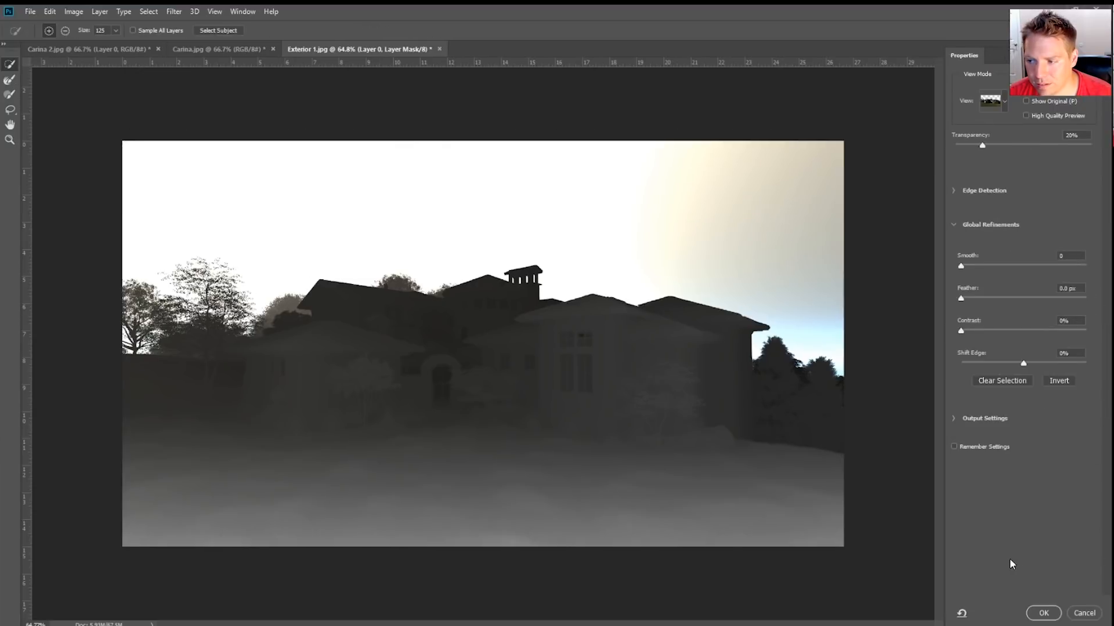
left_click(1084, 613)
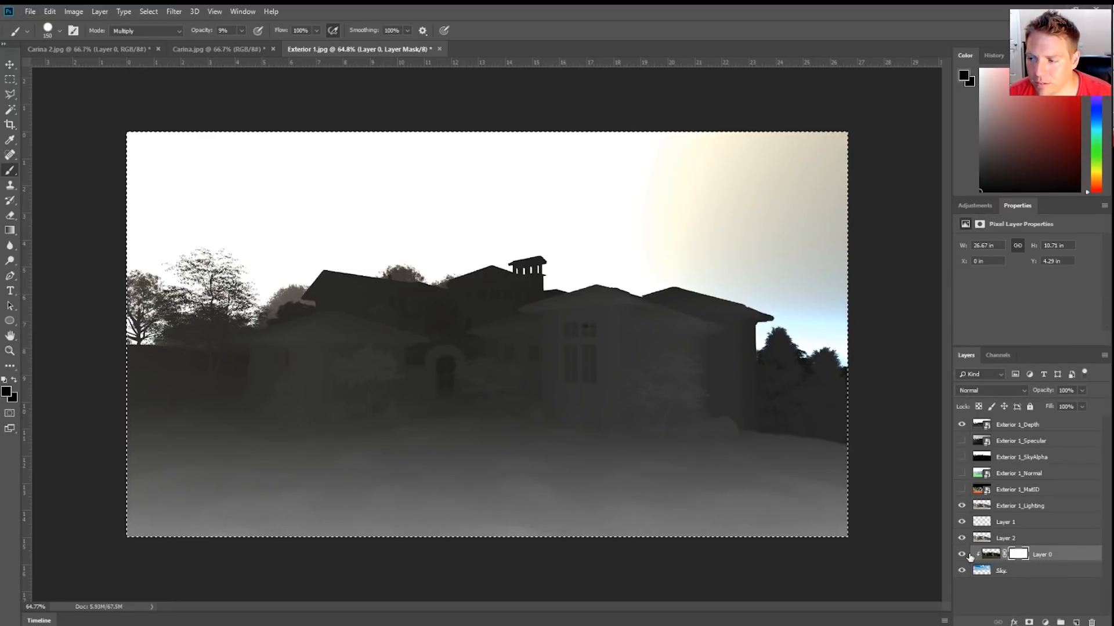
Display Layer 0's mask by itself, paste the copied depth image into it, and return to the normal image view.
left_click(1010, 555, "alt")
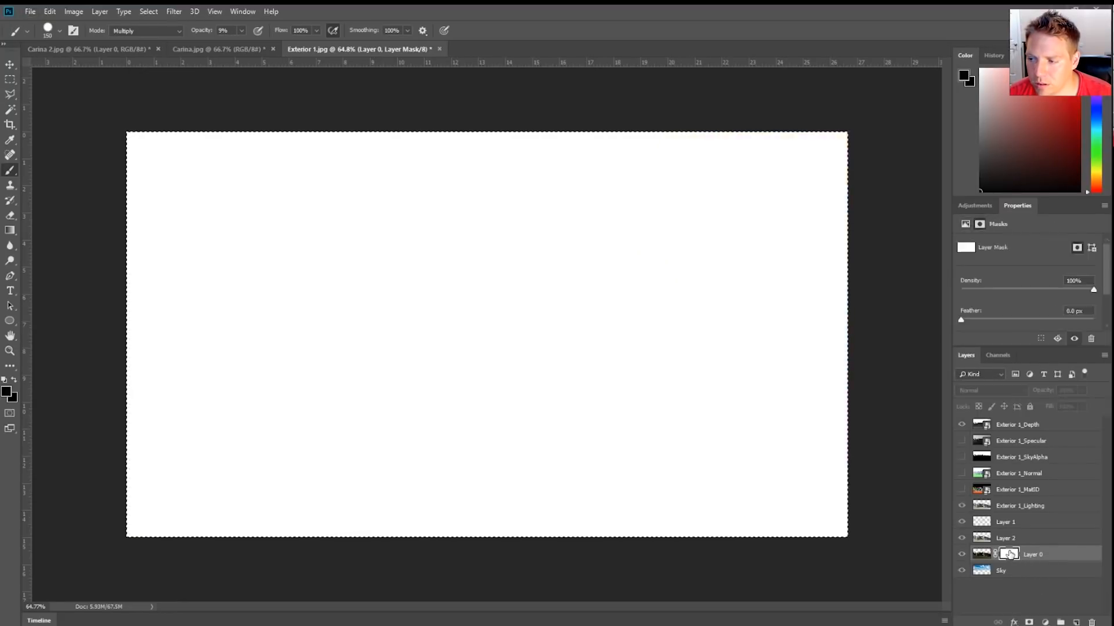
key("ctrl+v")
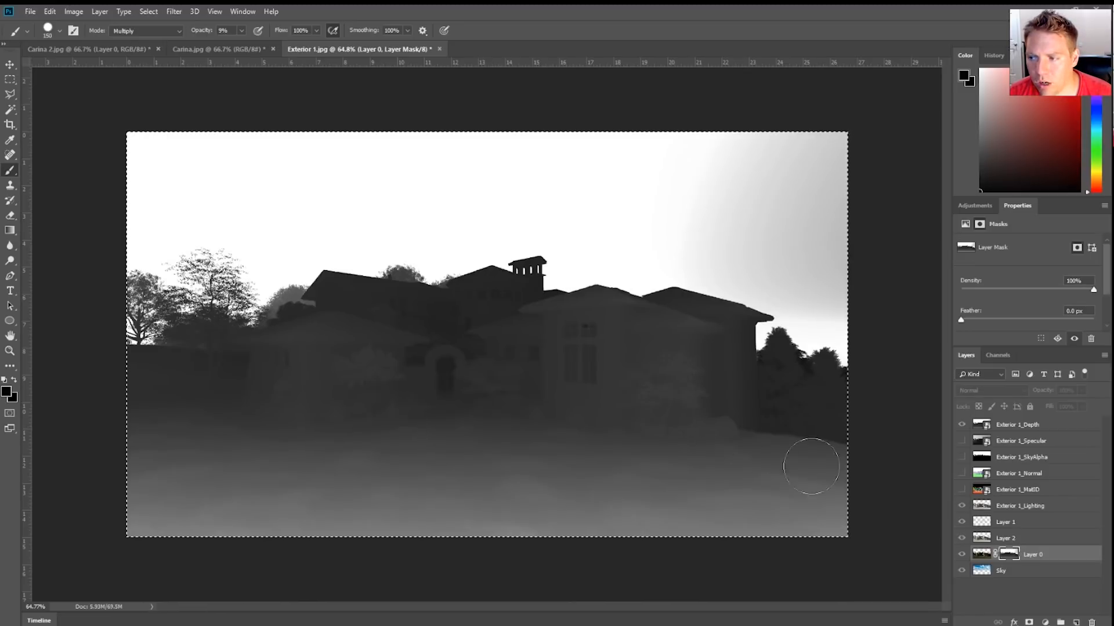
left_click(999, 613)
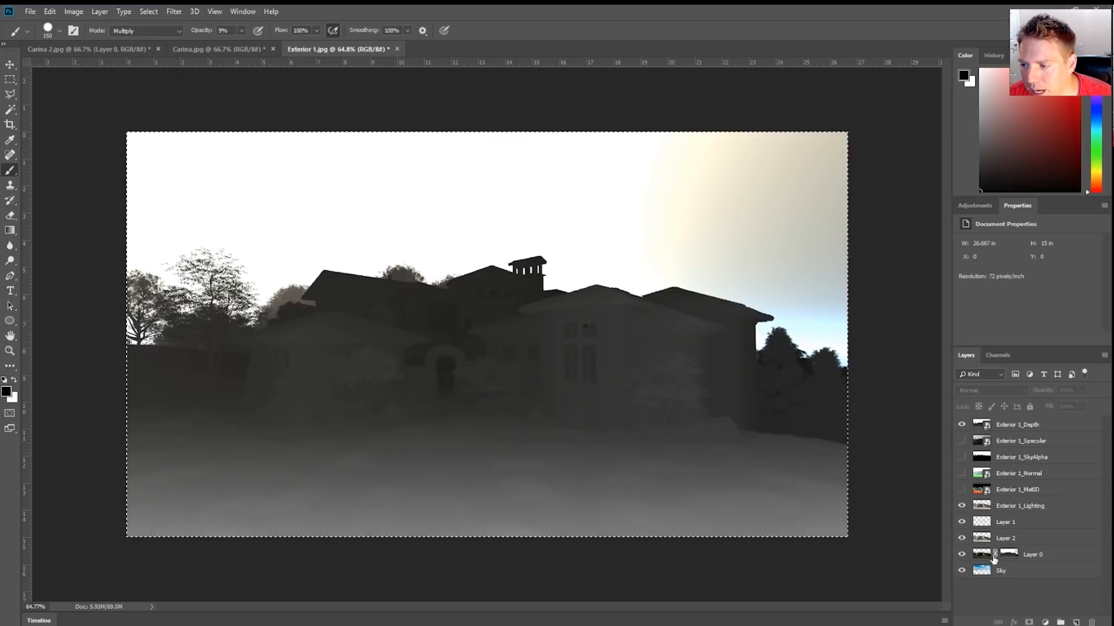
Disable Layer 0's layer mask and deselect the layer.
left_click(989, 558)
left_click(1011, 557)
right_click(1004, 559)
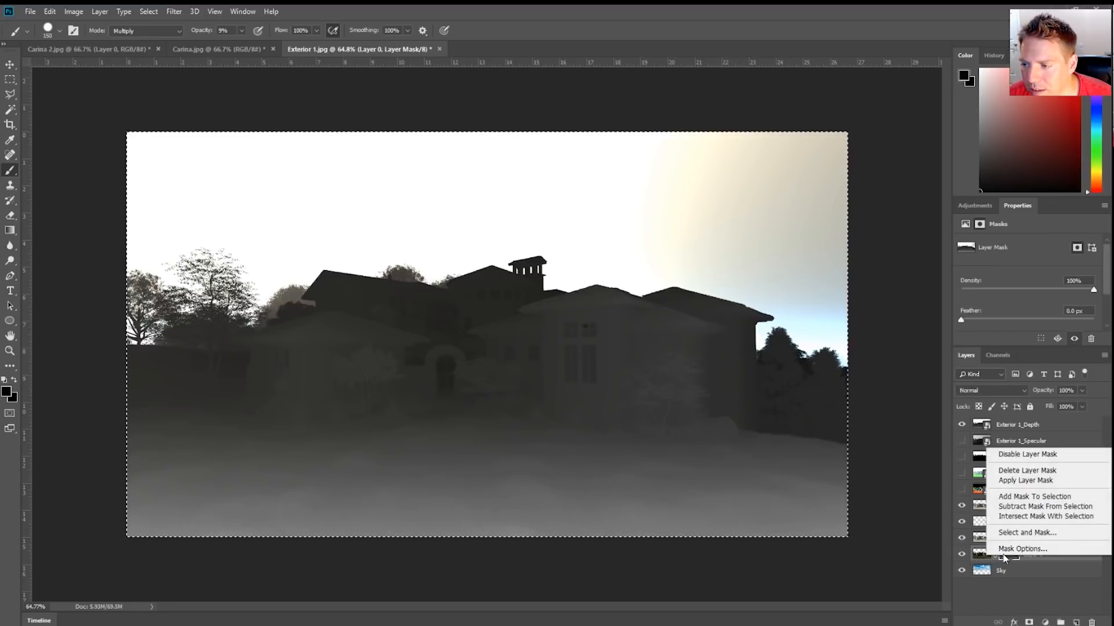
left_click(1030, 455)
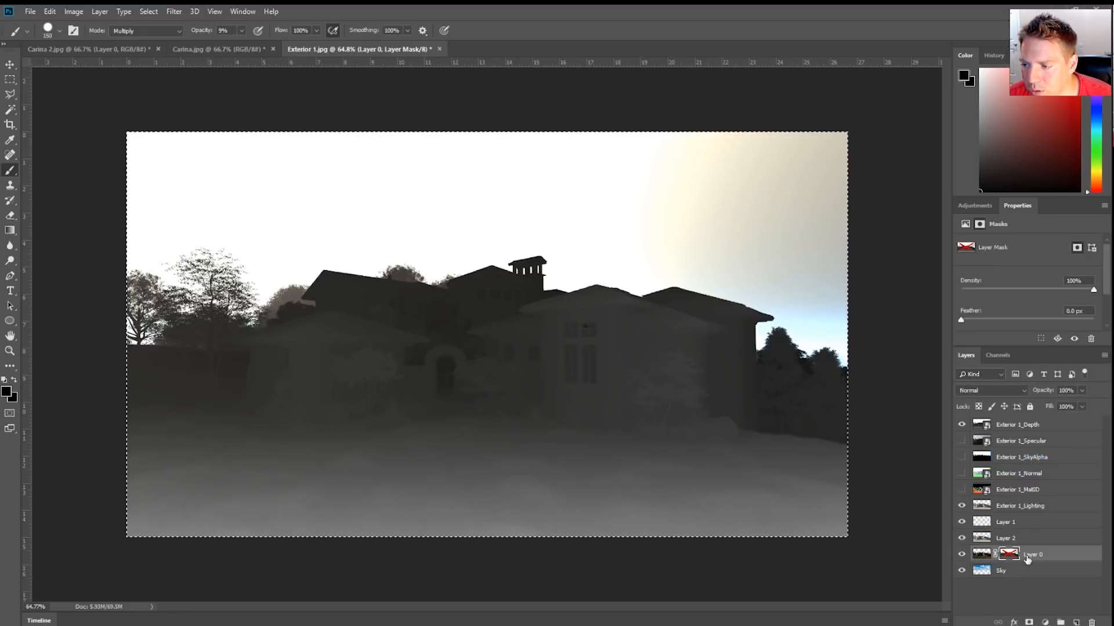
left_click(1023, 593)
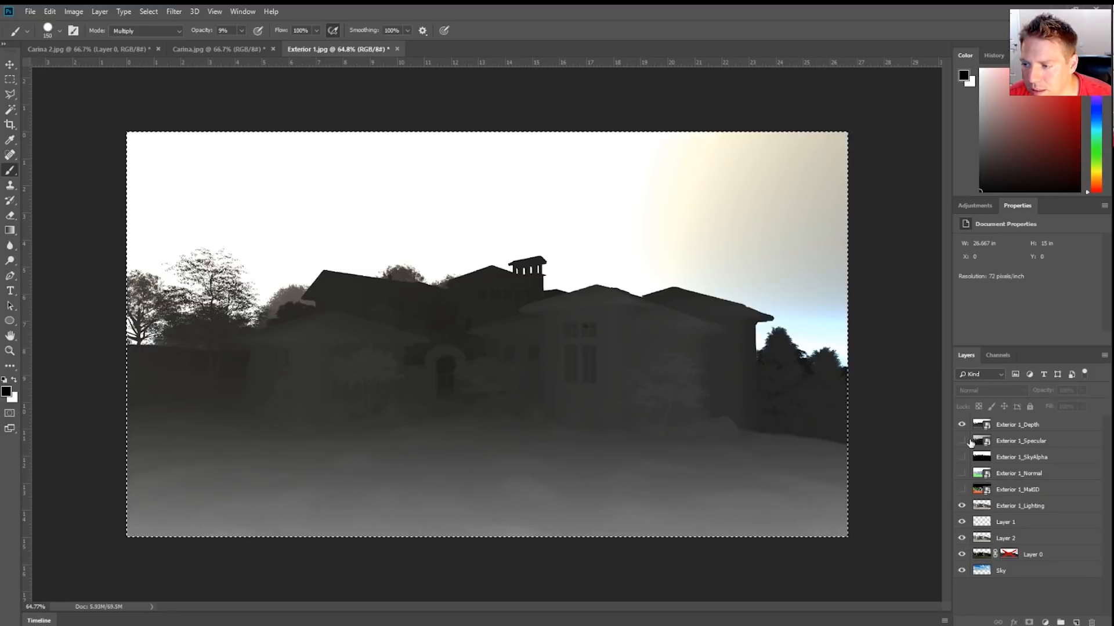
Hide the Exterior 1_Depth, Exterior 1_Lighting, Layer 2 and Layer 1 layers, dismissing the system notification.
left_click(961, 425)
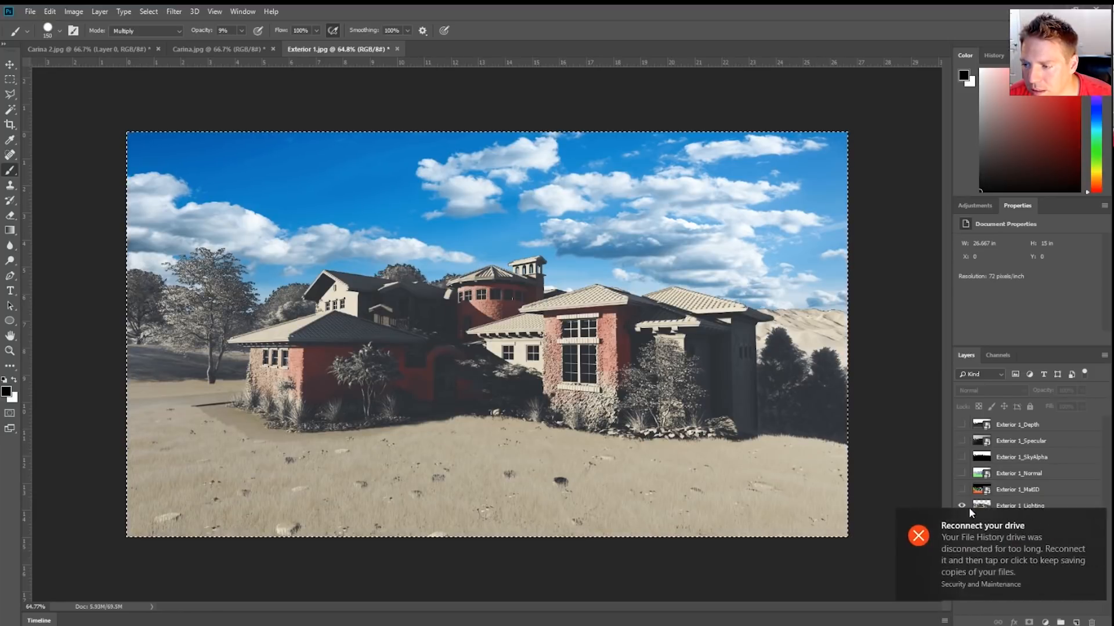
left_click(1092, 520)
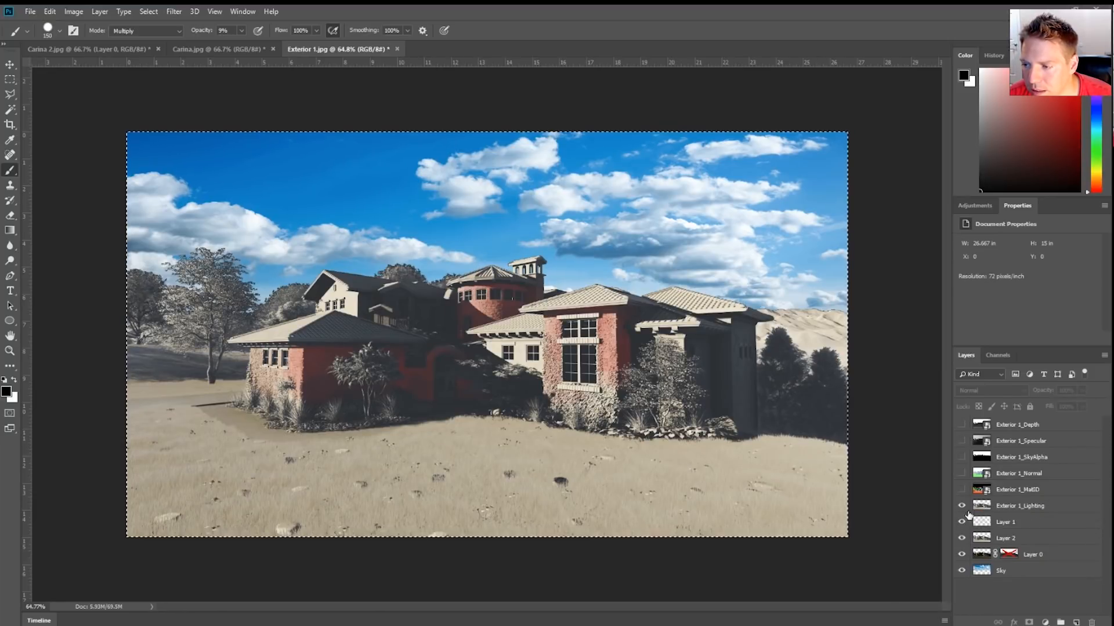
left_click(961, 506)
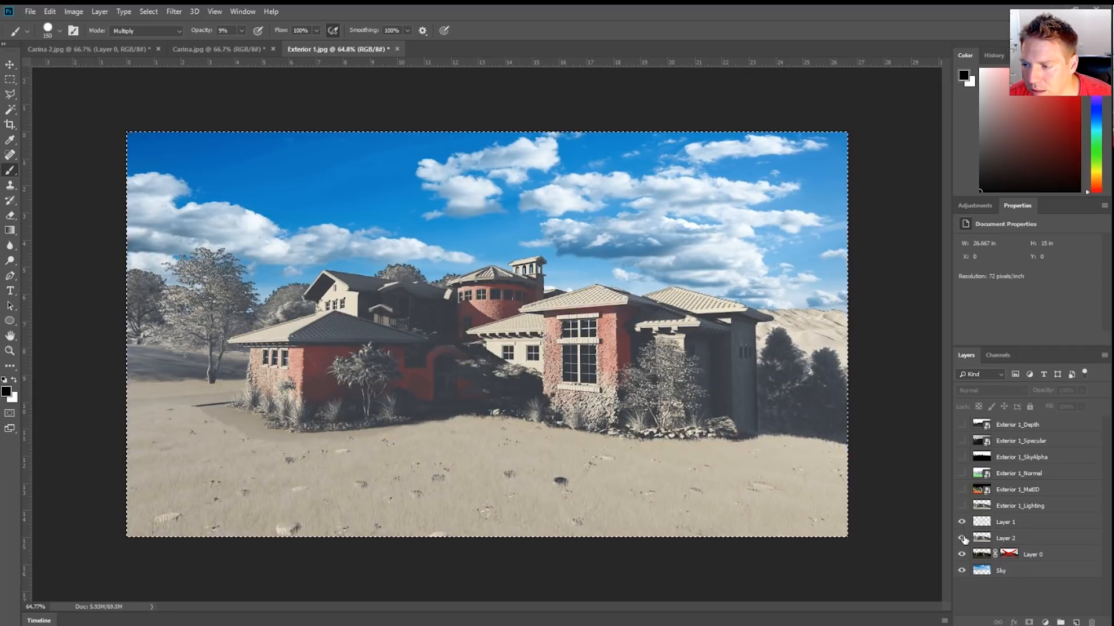
left_click(961, 539)
left_click(979, 539)
left_click(961, 522)
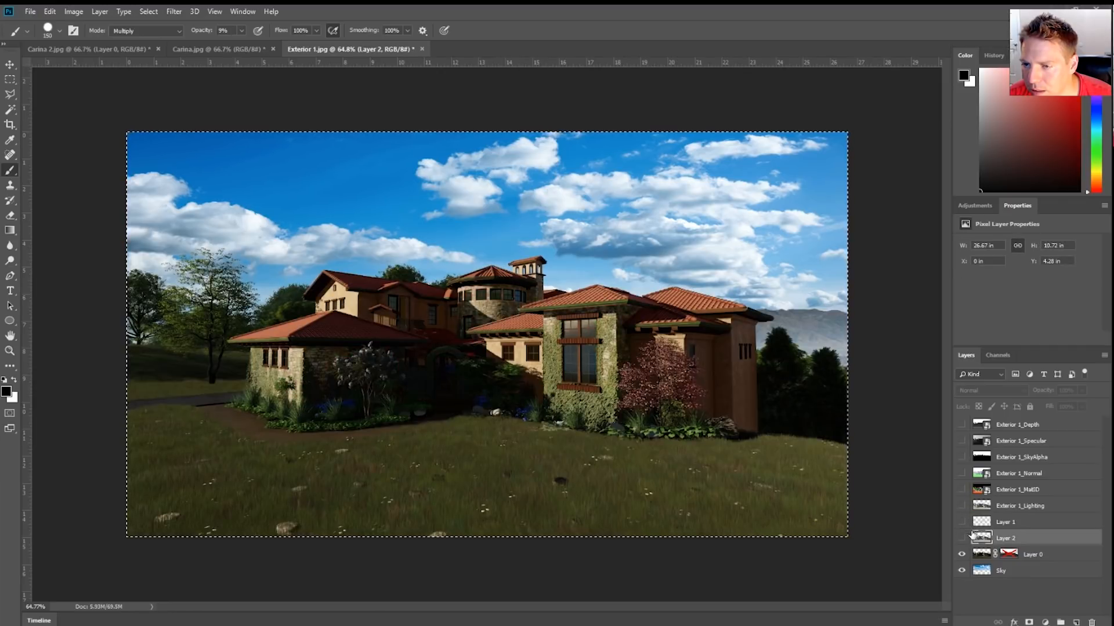
Start the Lens Blur filter on Layer 0's image and use Layer Mask as the depth map source.
left_click(997, 593)
left_click(986, 554)
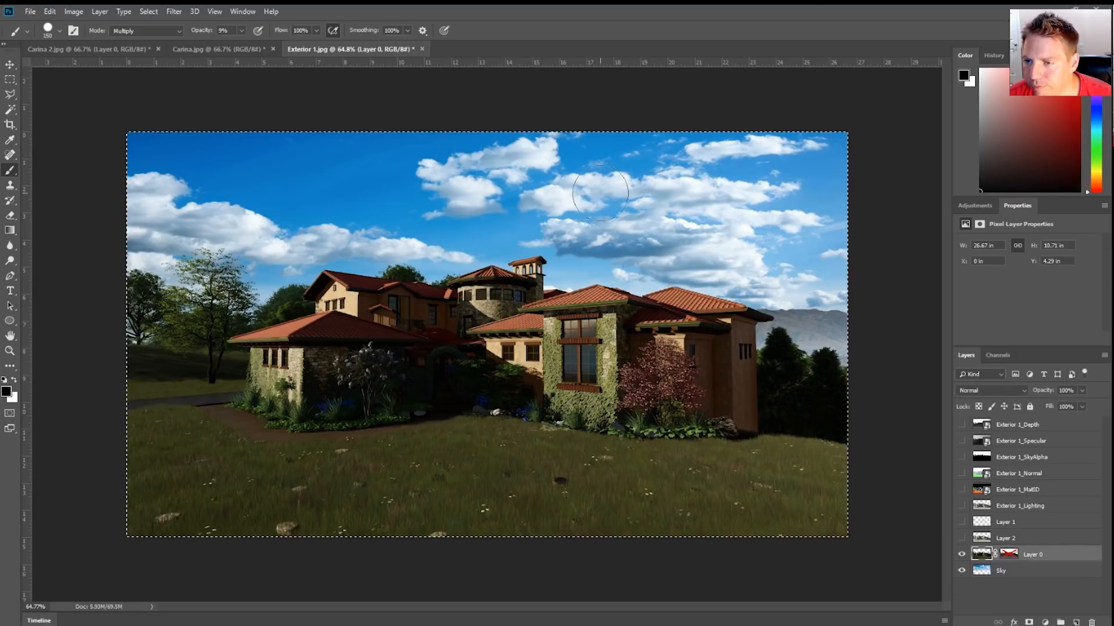
left_click(173, 11)
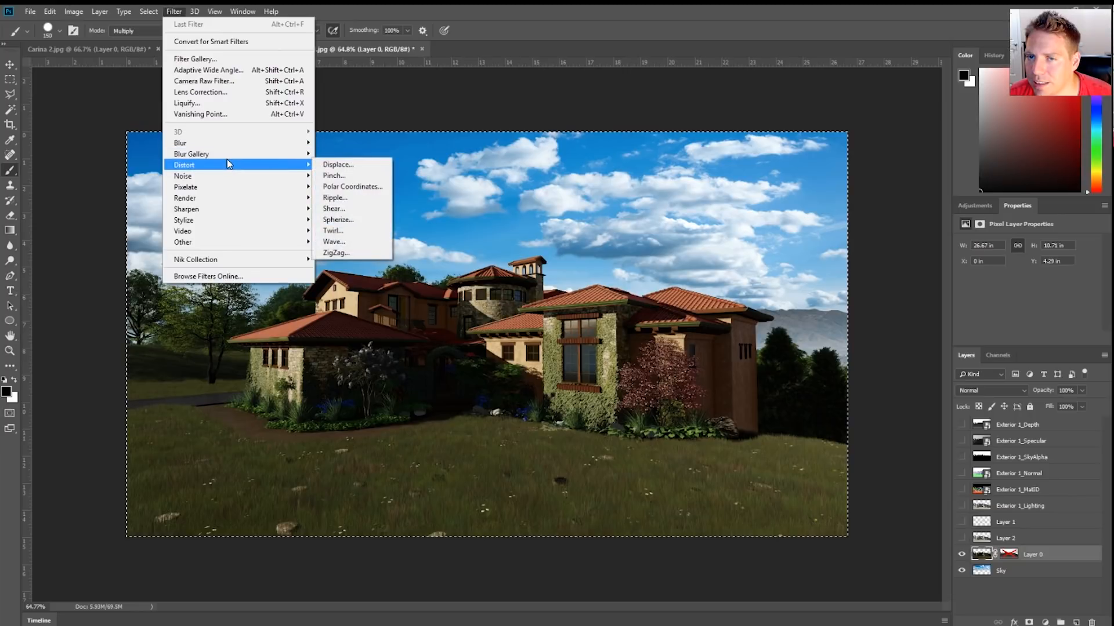
mouse_move(238, 146)
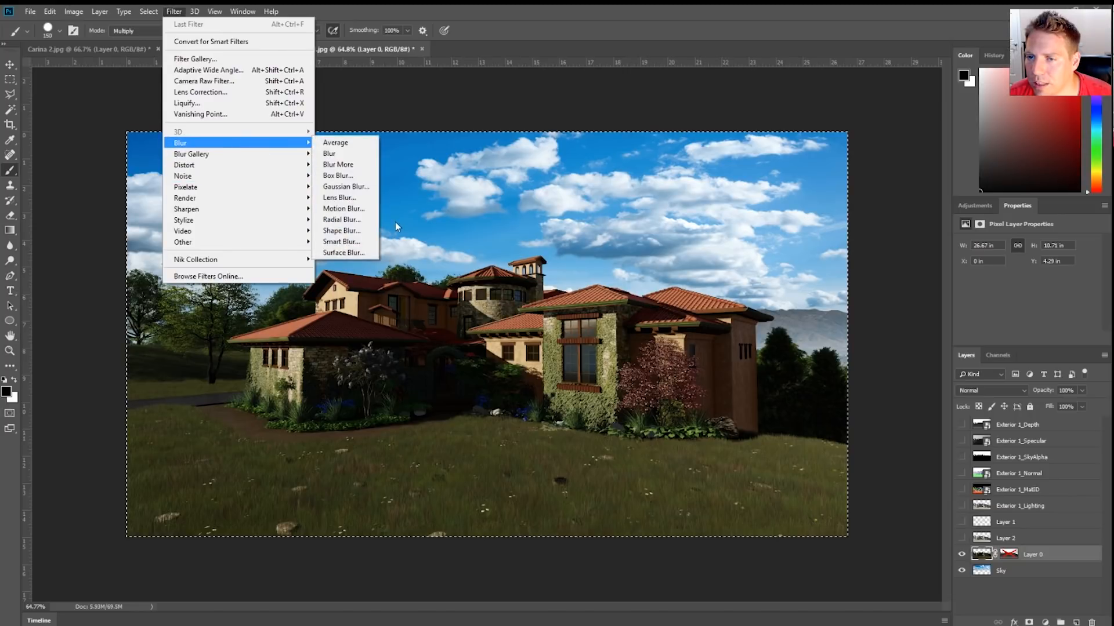
left_click(357, 198)
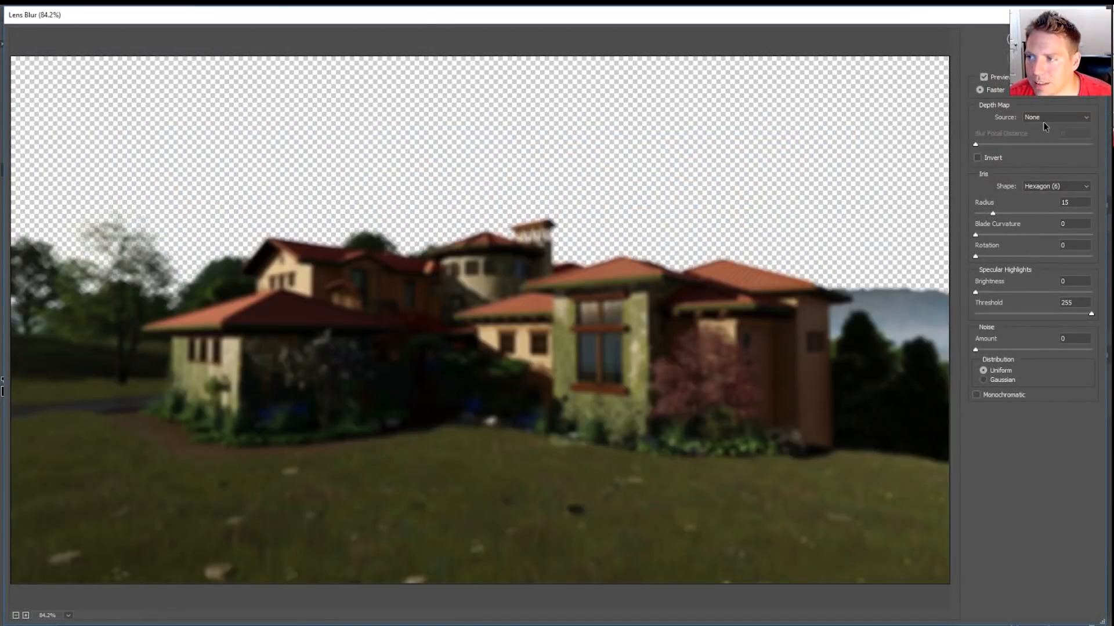
left_click(1044, 118)
left_click(1056, 145)
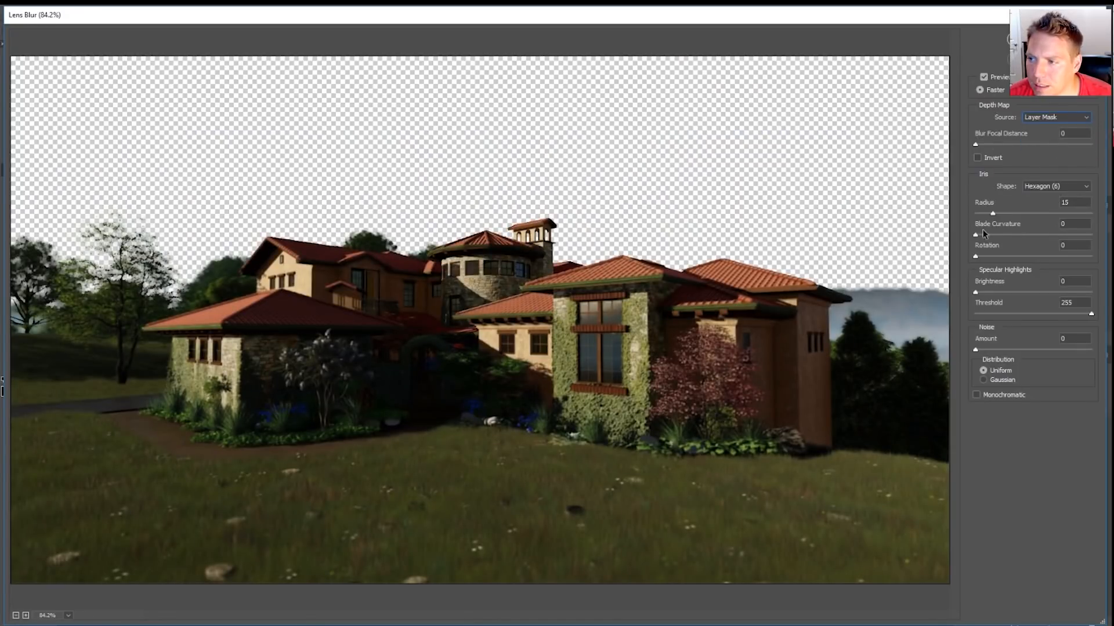
Try a strong blur with the Lens Blur iris radius at about 90.
left_click_drag(992, 214, 1083, 215)
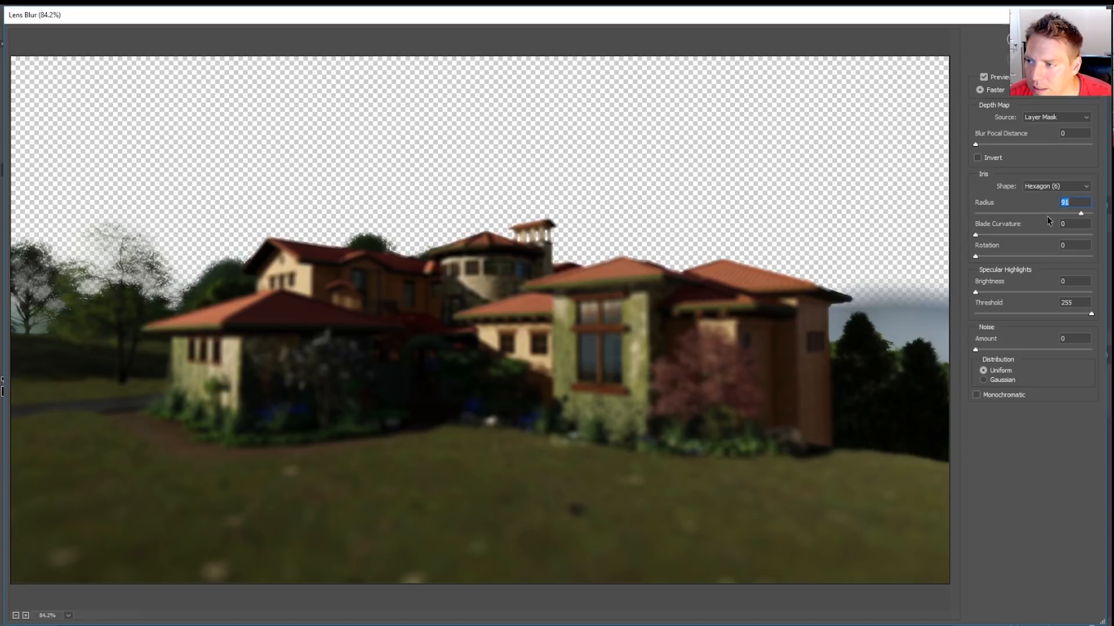
key("Down")
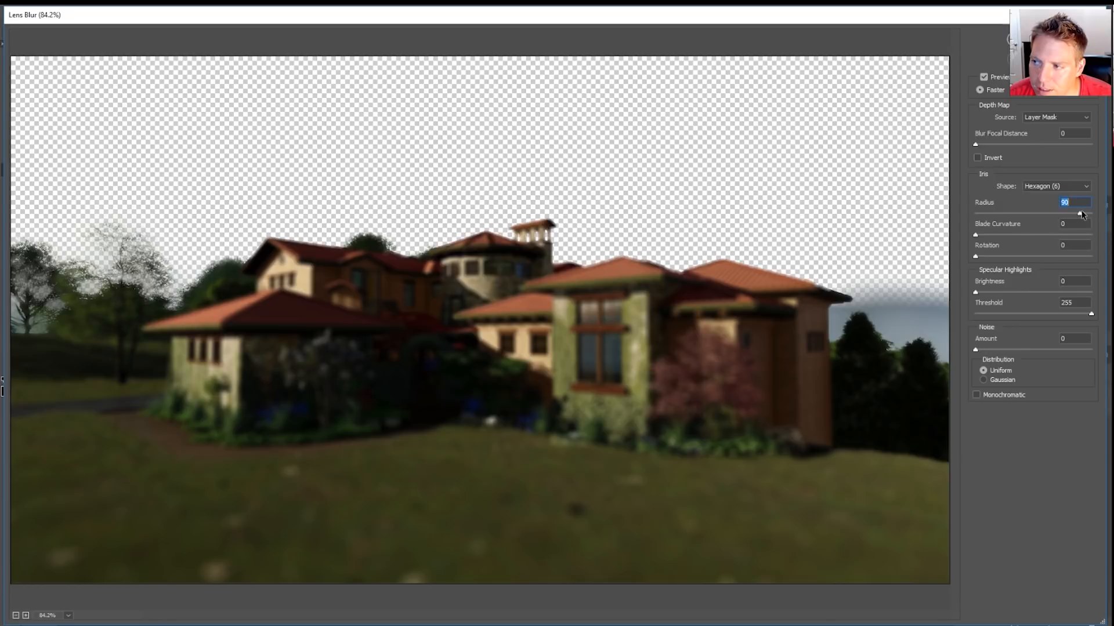
left_click_drag(1082, 214, 1056, 217)
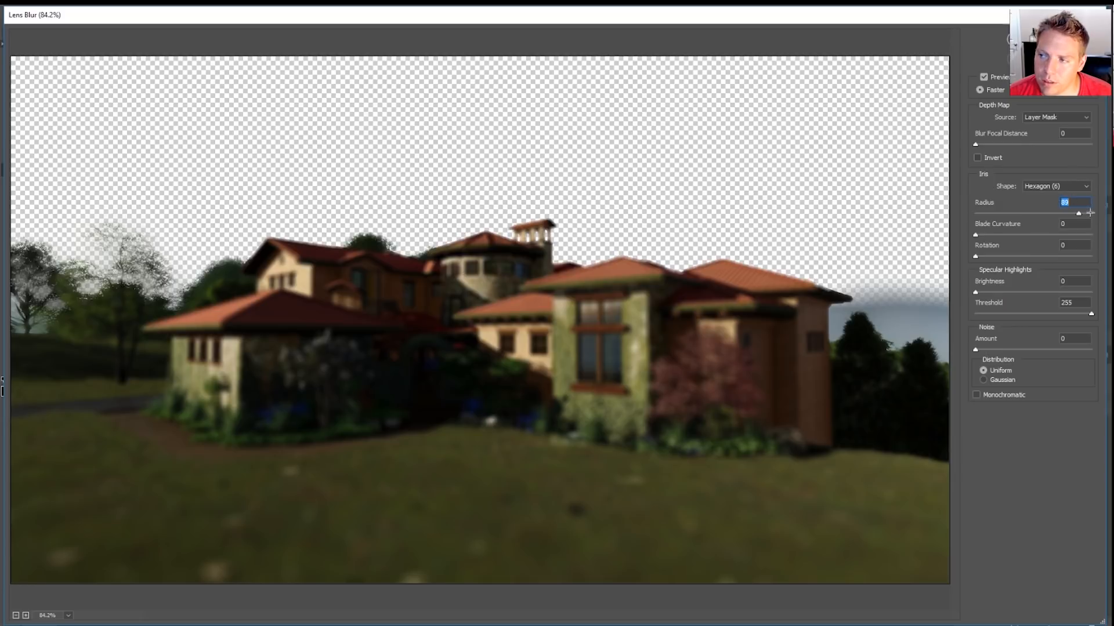
left_click_drag(1079, 214, 1074, 215)
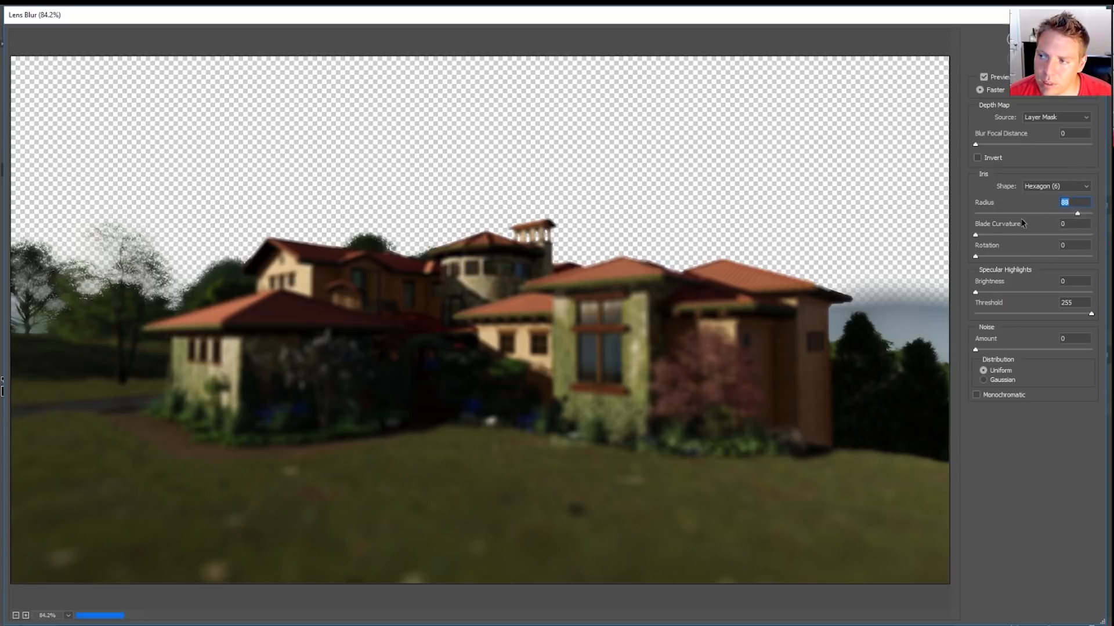
Test Lens Blur iris radius values of 40 and 20, and finally set the radius to 10.
left_click(1072, 202)
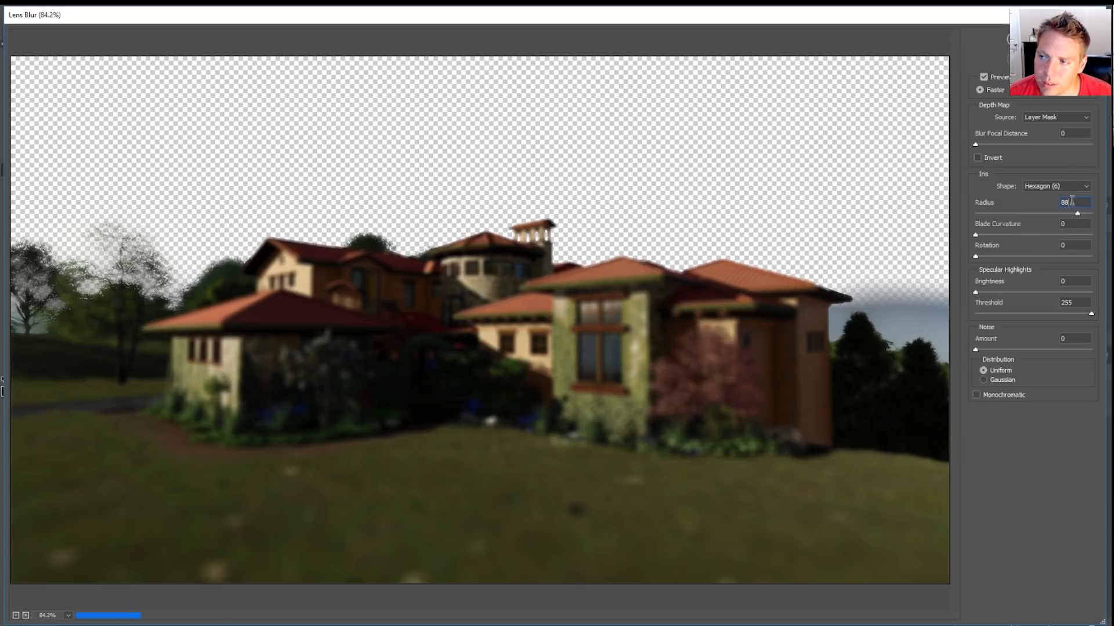
double_click(1056, 201)
type("40")
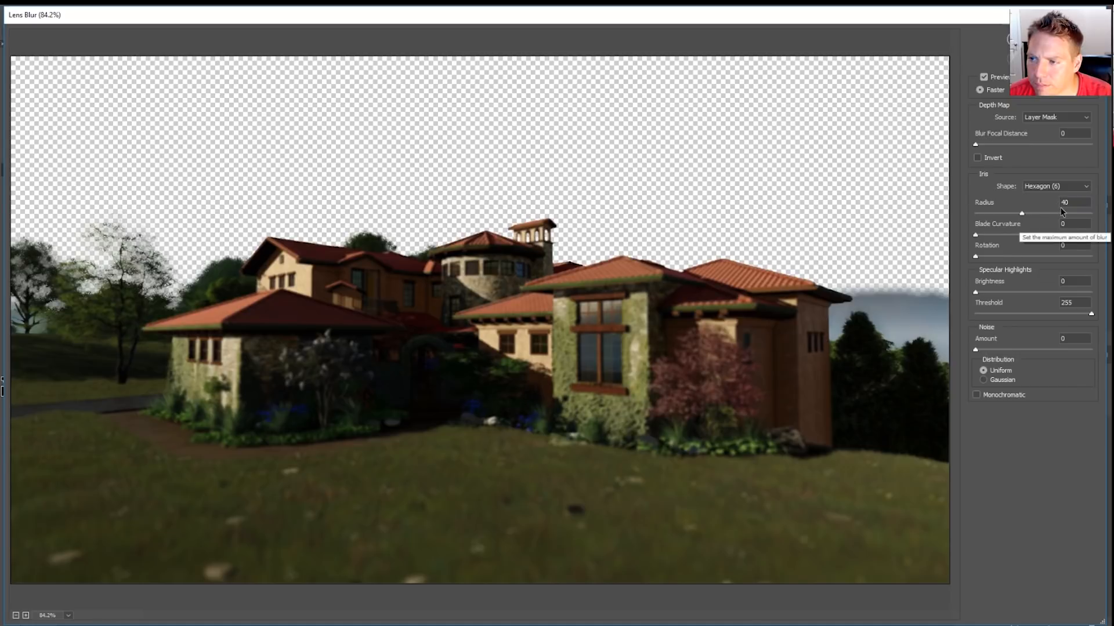
double_click(1058, 202)
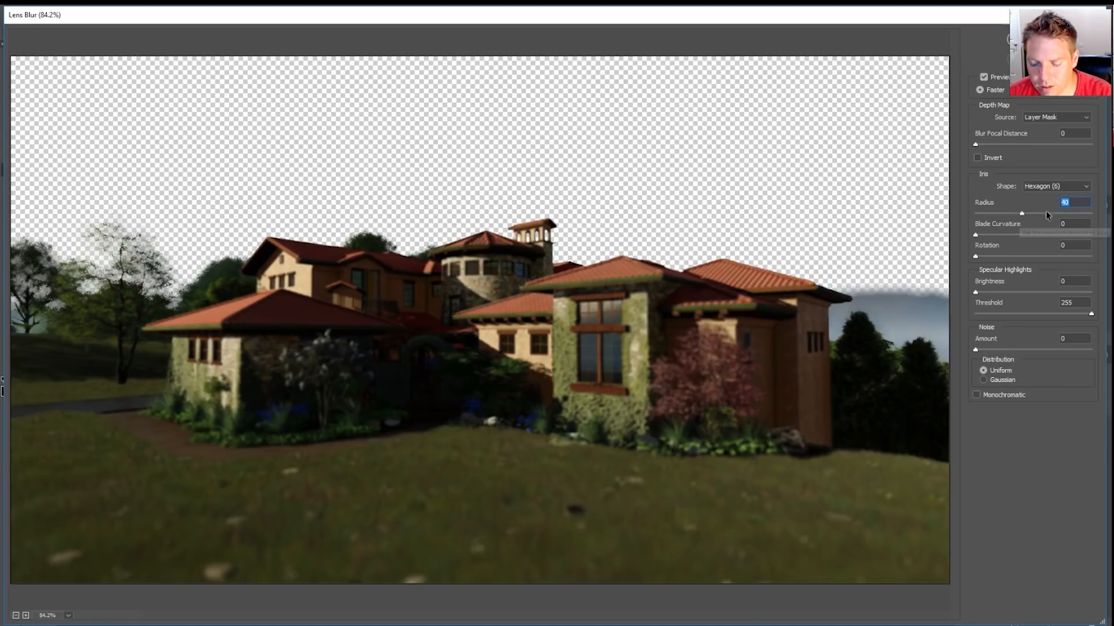
type("20")
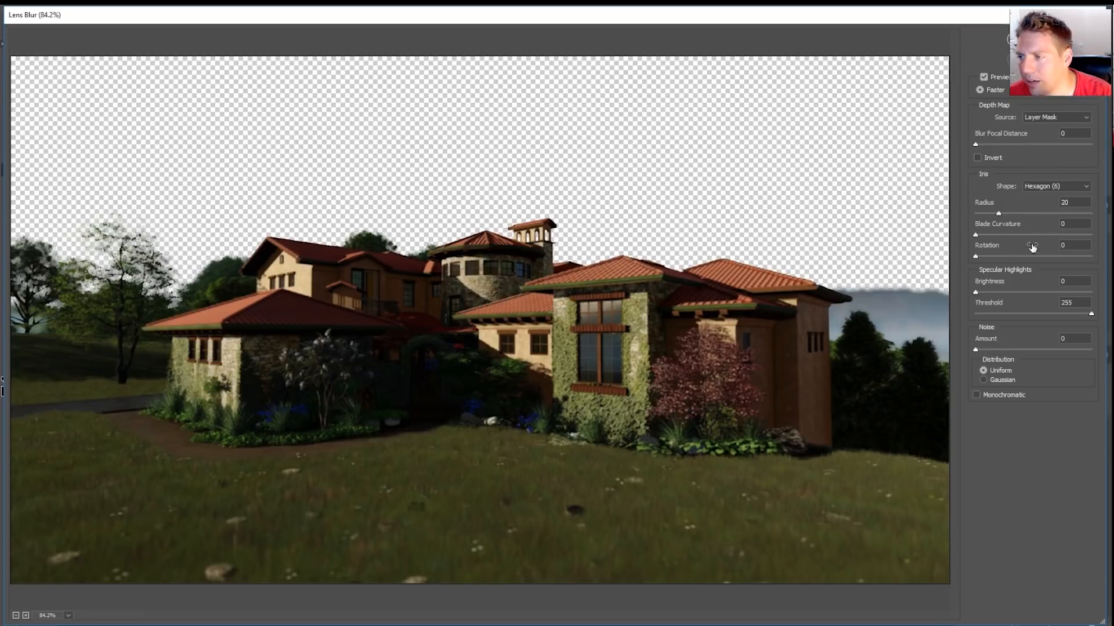
double_click(1064, 203)
type("10")
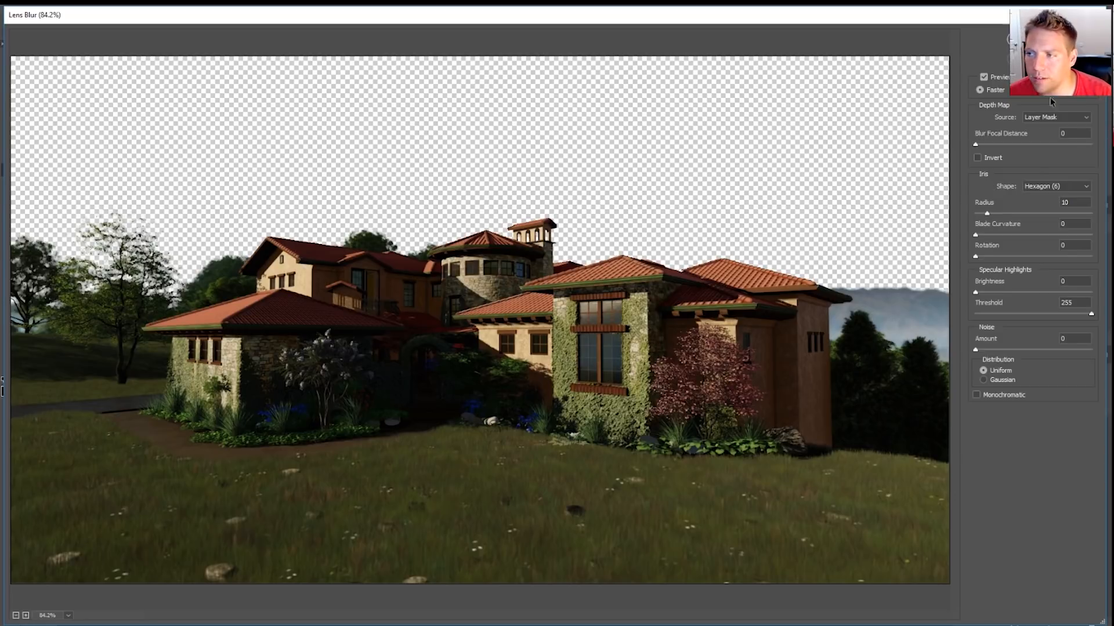
Apply the Lens Blur and show the Exterior 1_Specular layer to inspect its highlights on the house.
key("Return")
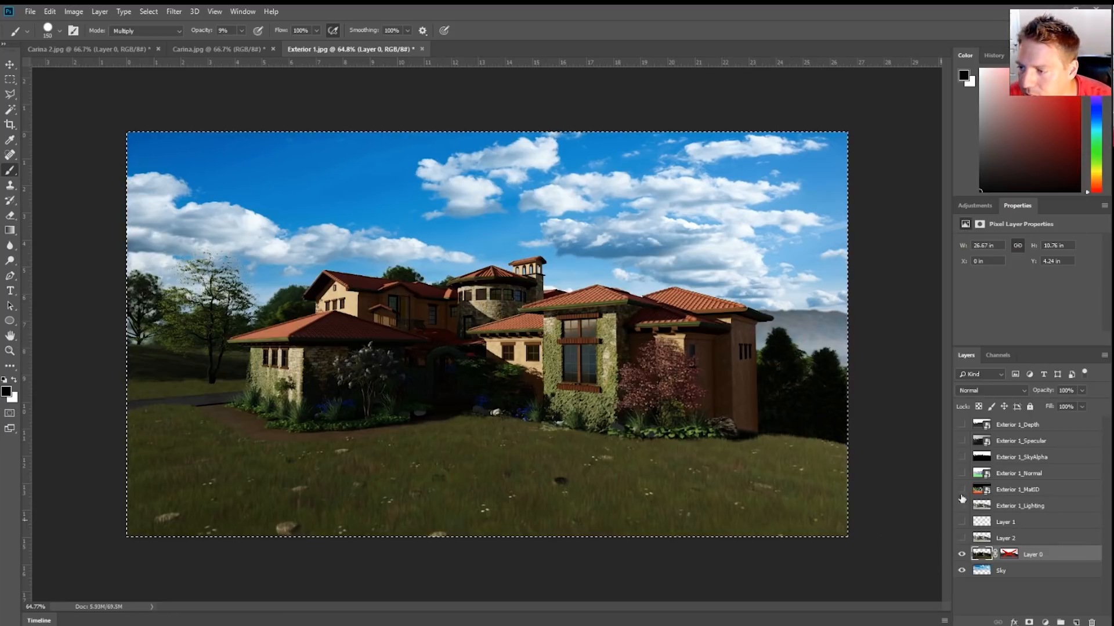
left_click(962, 456)
left_click(961, 457)
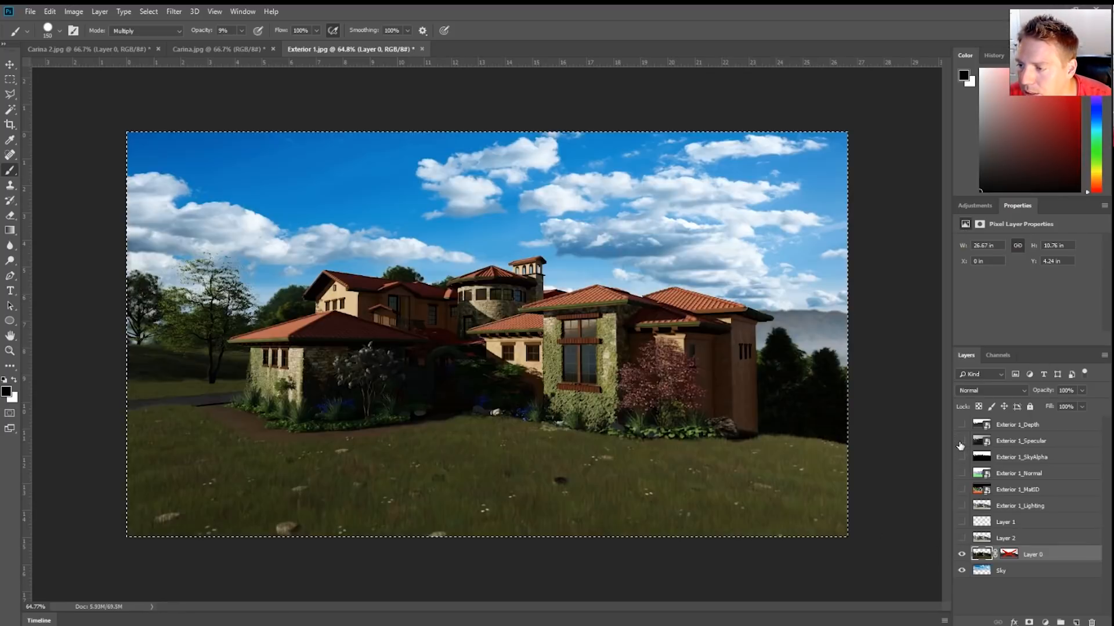
left_click(961, 441)
left_click(1044, 597)
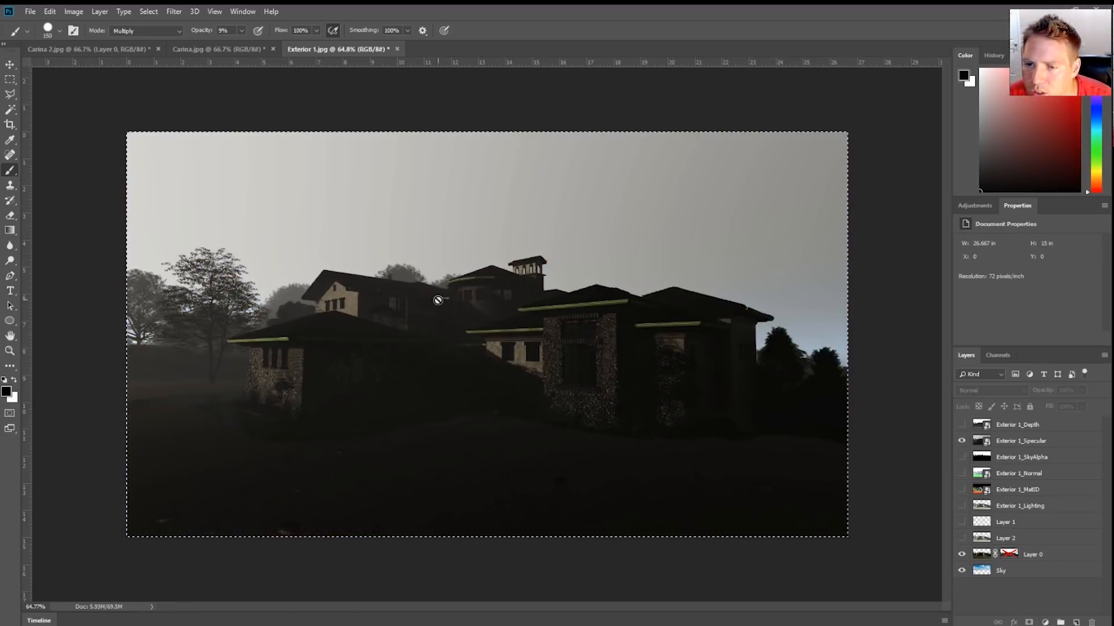
scroll(579, 309, "up", 5)
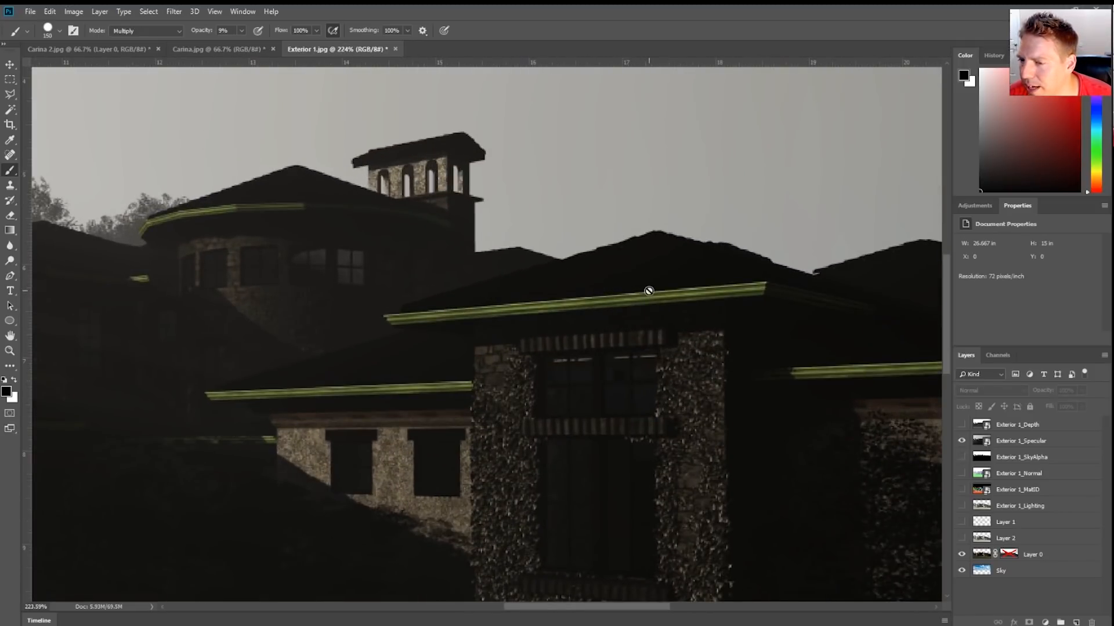
scroll(649, 290, "down", 4)
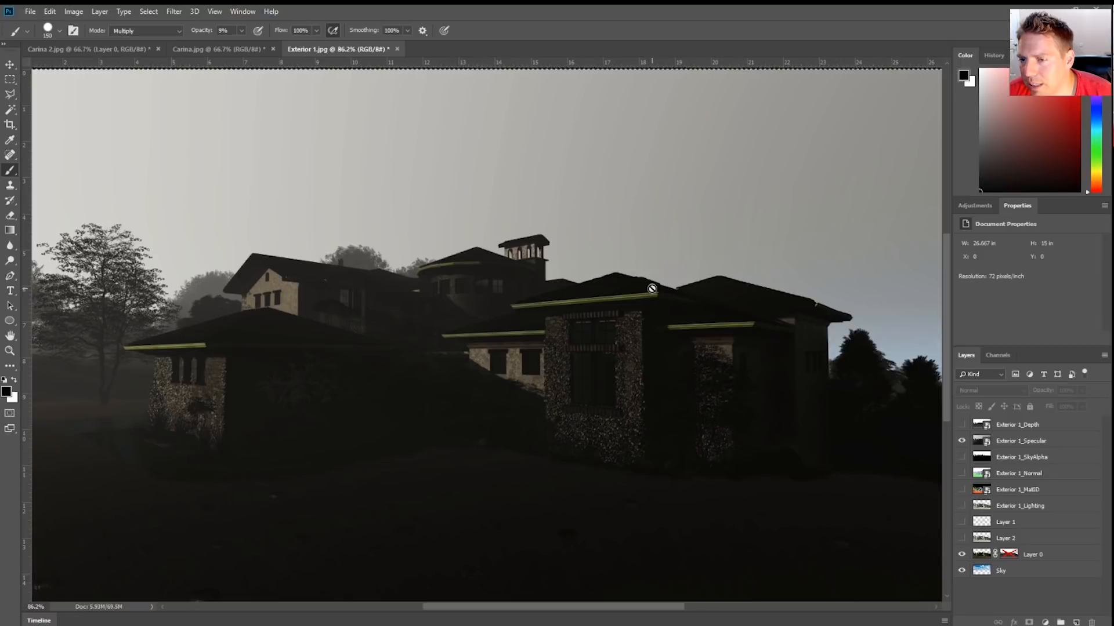
scroll(776, 153, "down", 4)
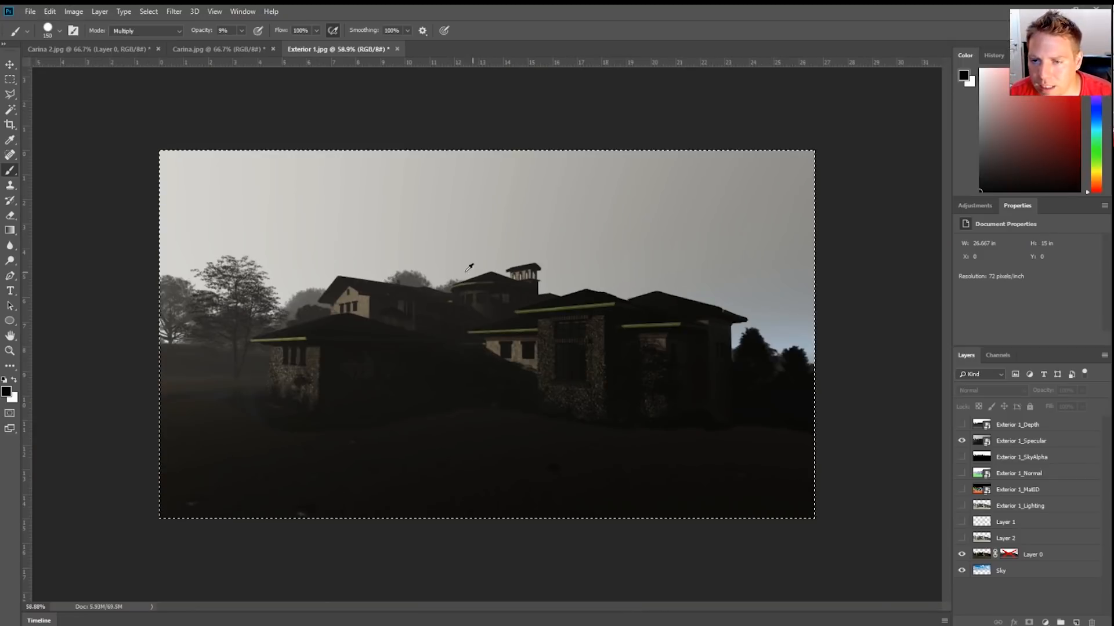
scroll(470, 266, "up", 1)
scroll(378, 298, "up", 1)
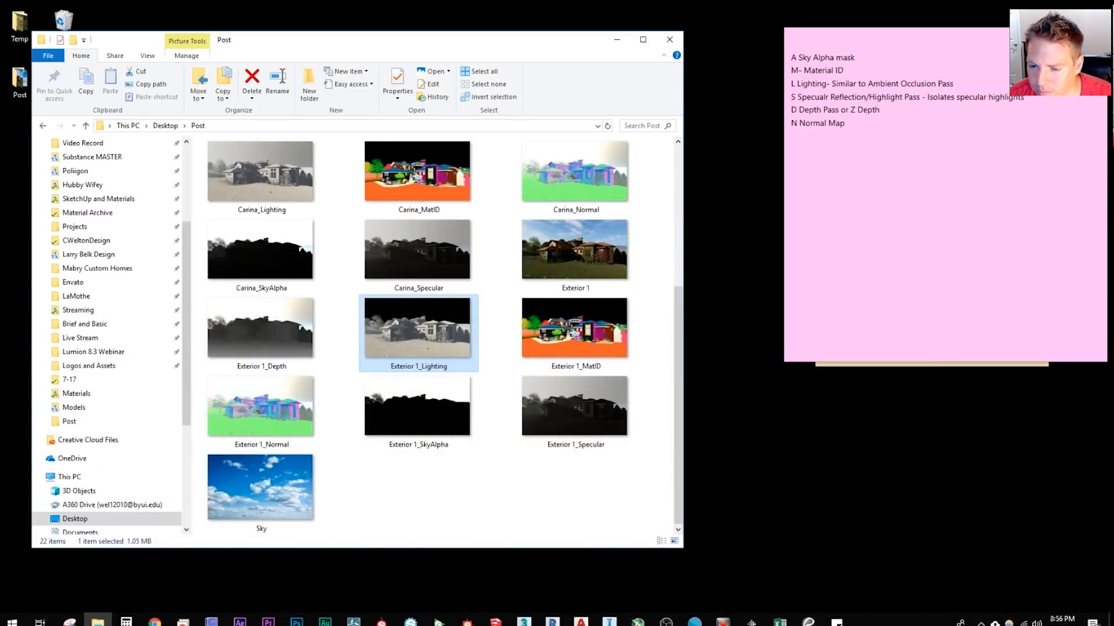
Switch to Lumion and start a Desktop 1920x1080 render of the current shot with only the specular pass as additional output.
left_click(353, 620)
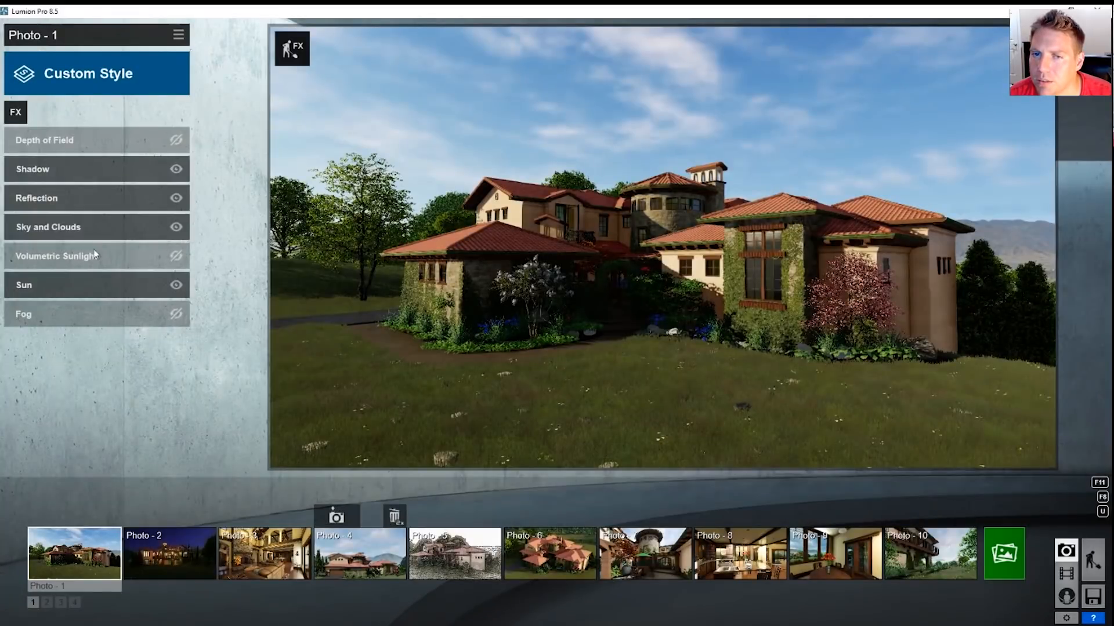
left_click(1010, 555)
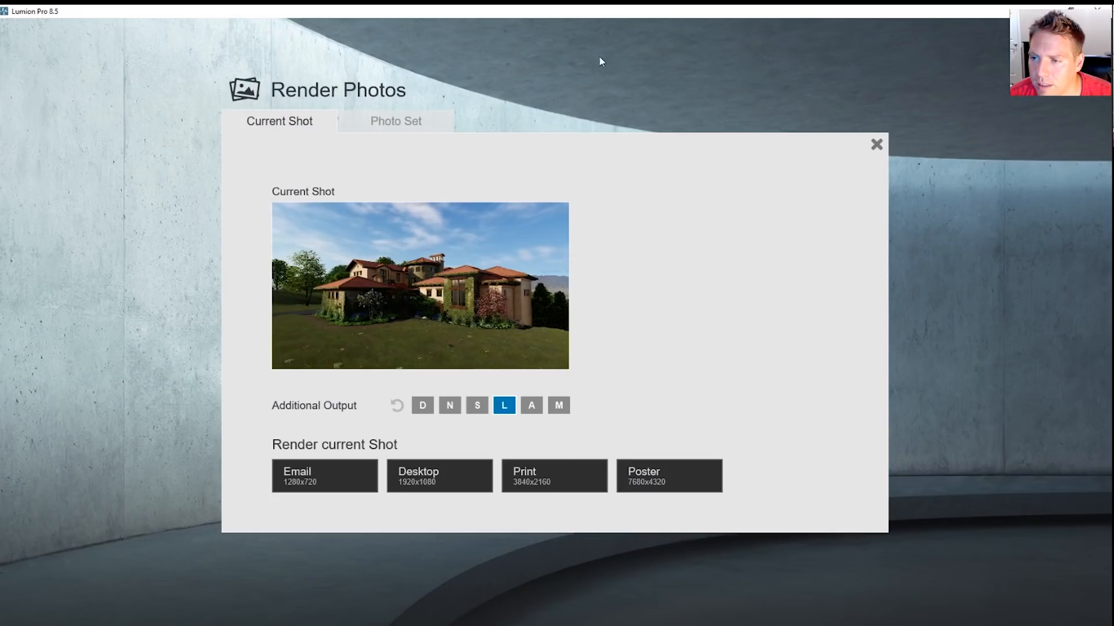
left_click(504, 406)
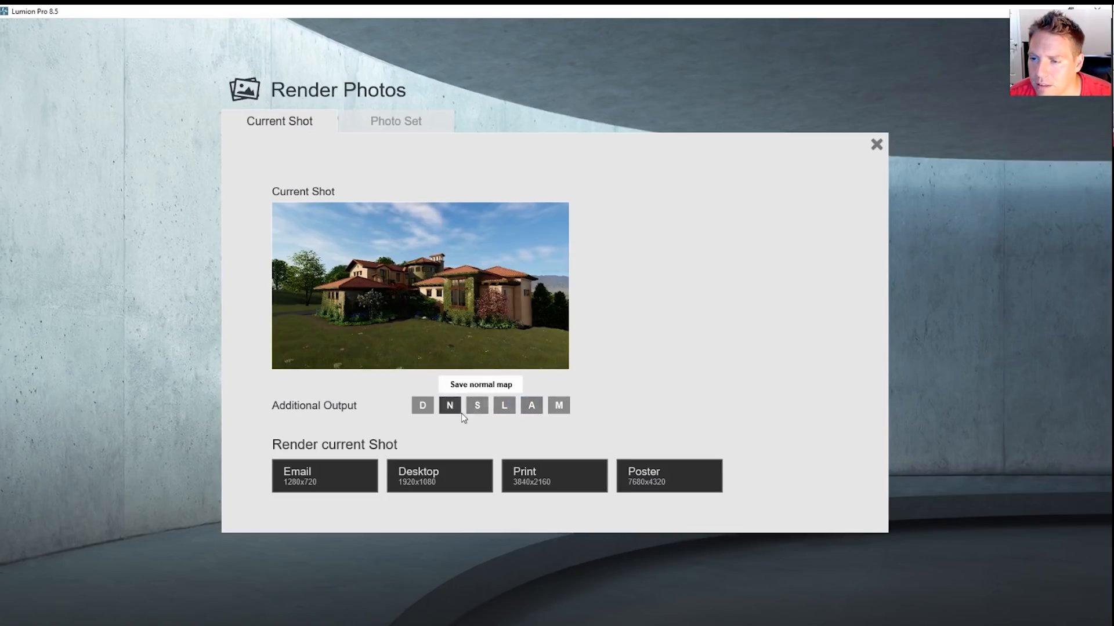
left_click(477, 405)
left_click(445, 475)
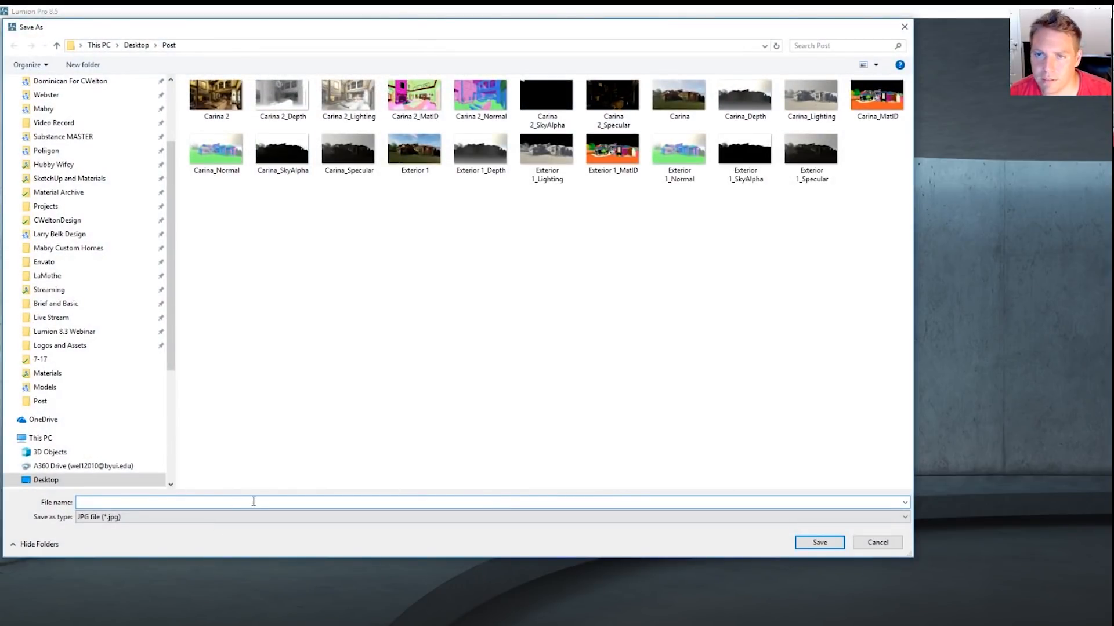
Save the render as Exterior 1 in the Post folder, overwriting the existing file, and close the finished render.
type("Exter")
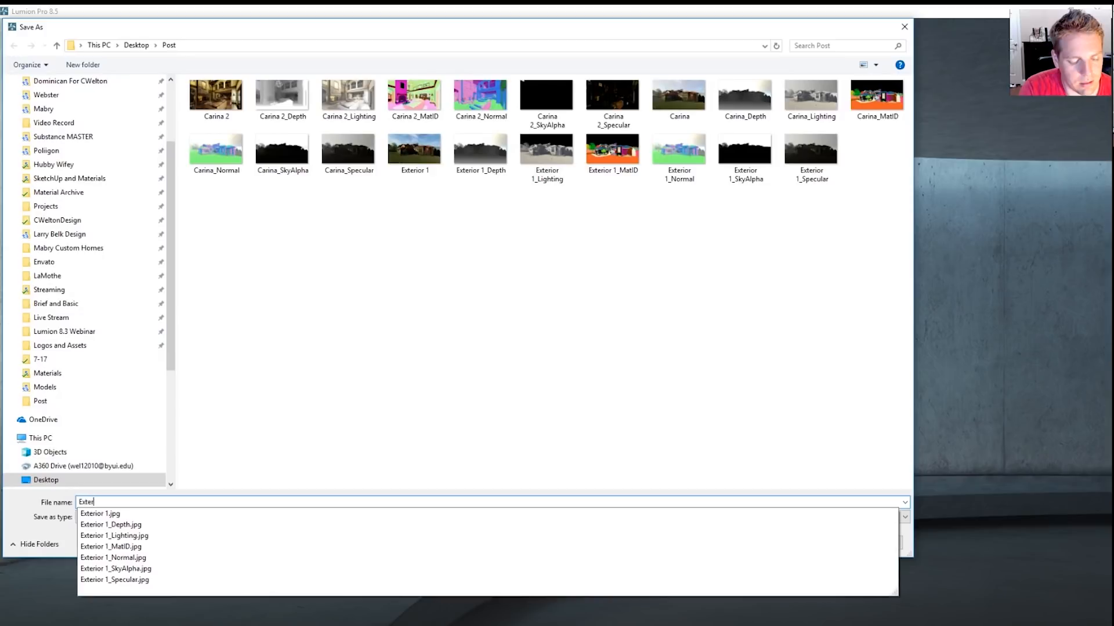
type("ior 1")
key("Return")
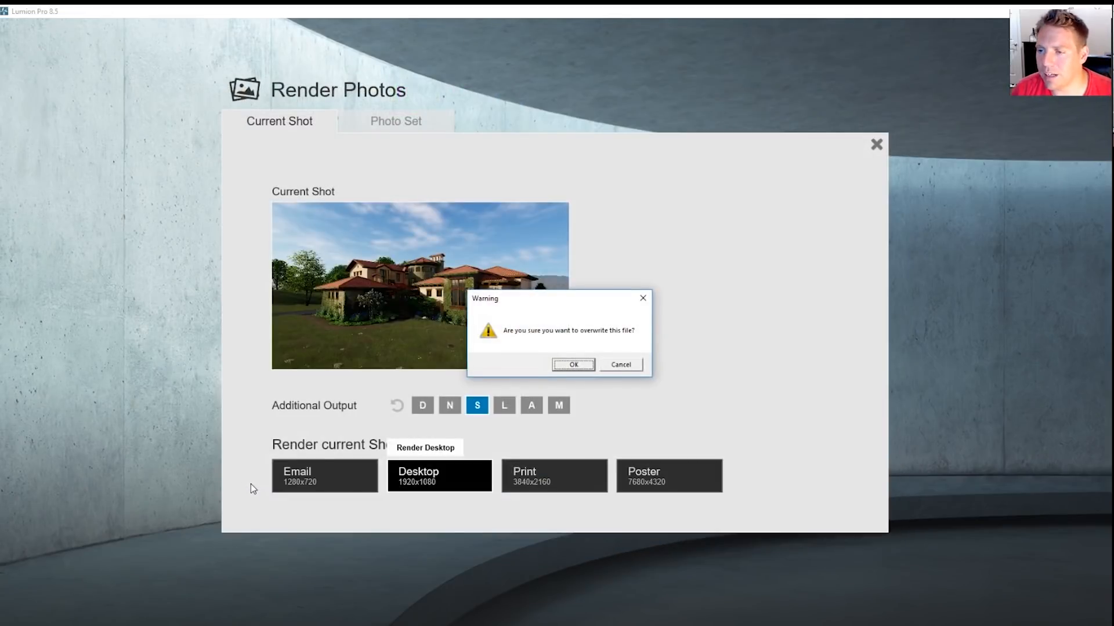
key("Return")
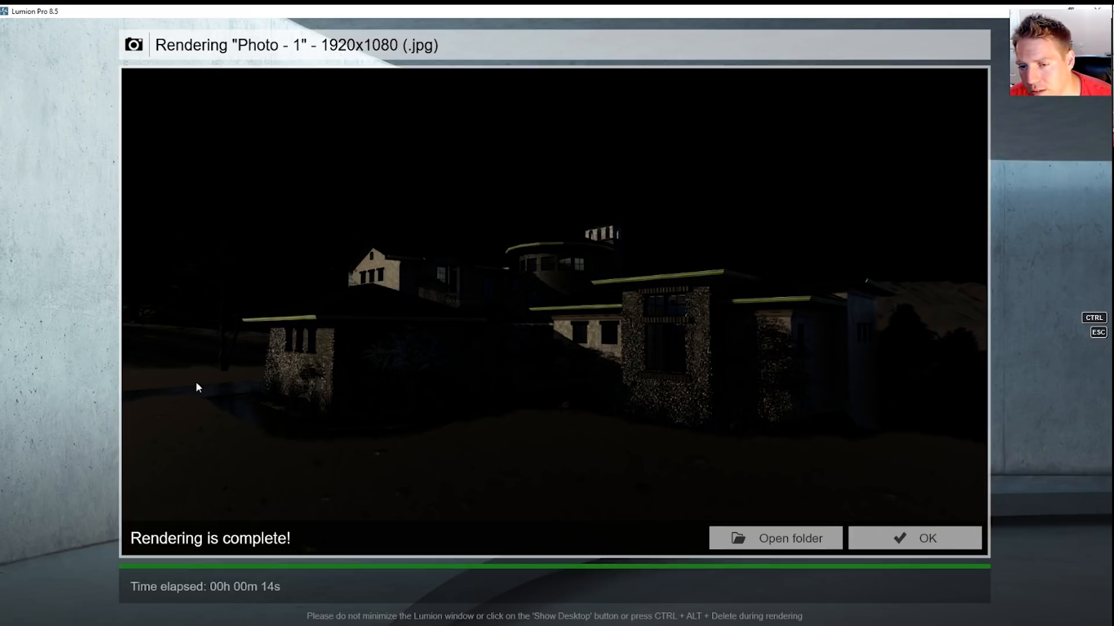
left_click(956, 535)
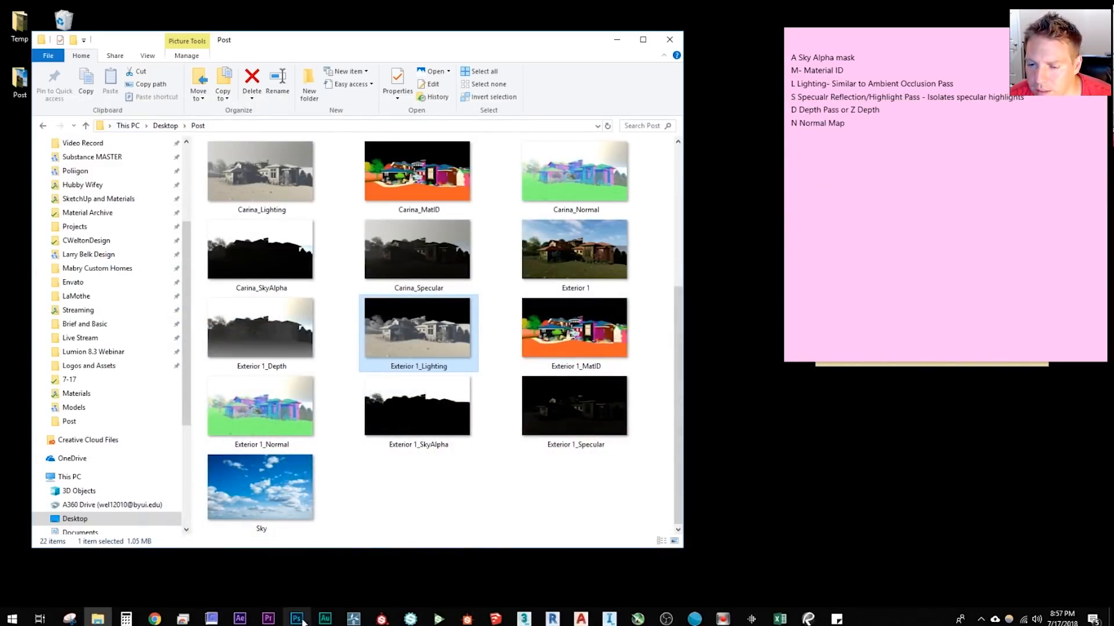
Return to Photoshop, clear the selection and delete the outdated Exterior 1_Specular layer.
left_click(302, 620)
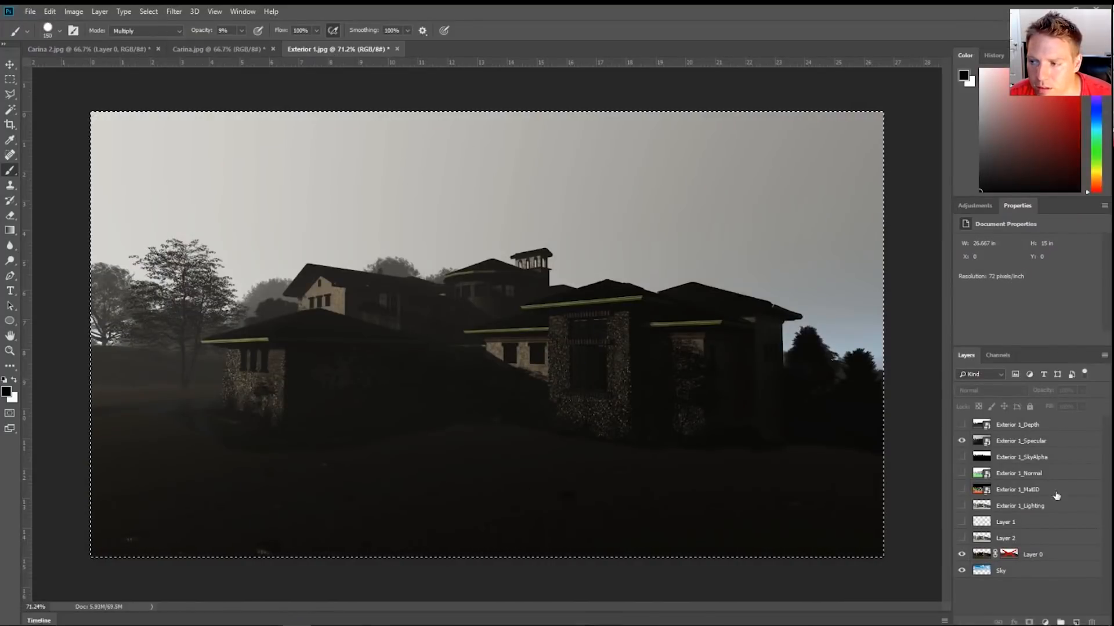
left_click(1045, 622)
left_click(980, 599)
left_click(1019, 442)
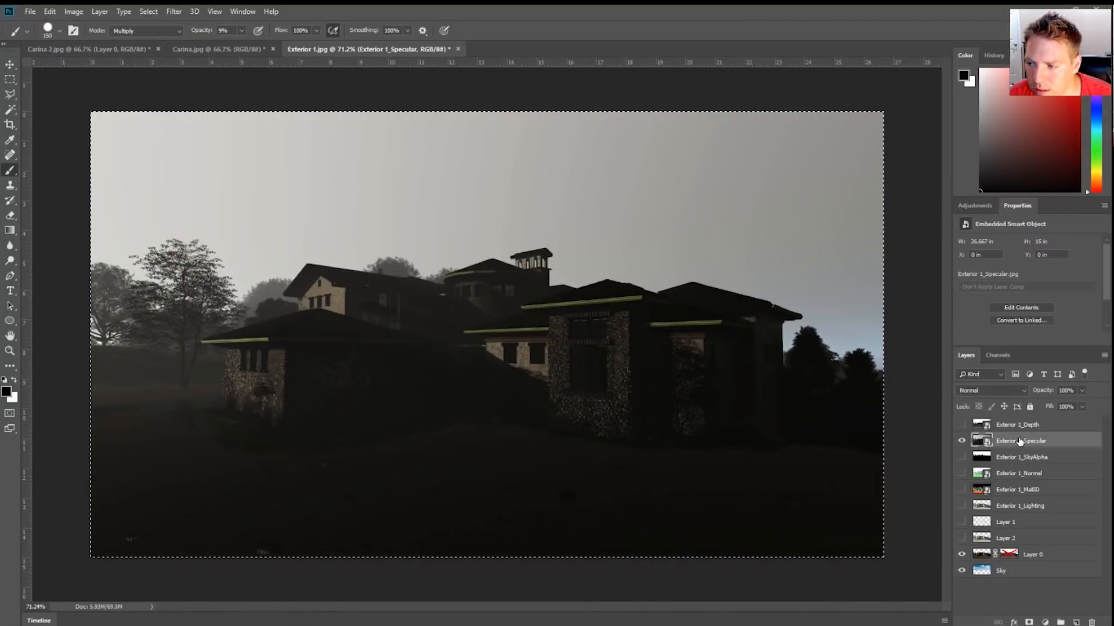
left_click(551, 245)
left_click(551, 245)
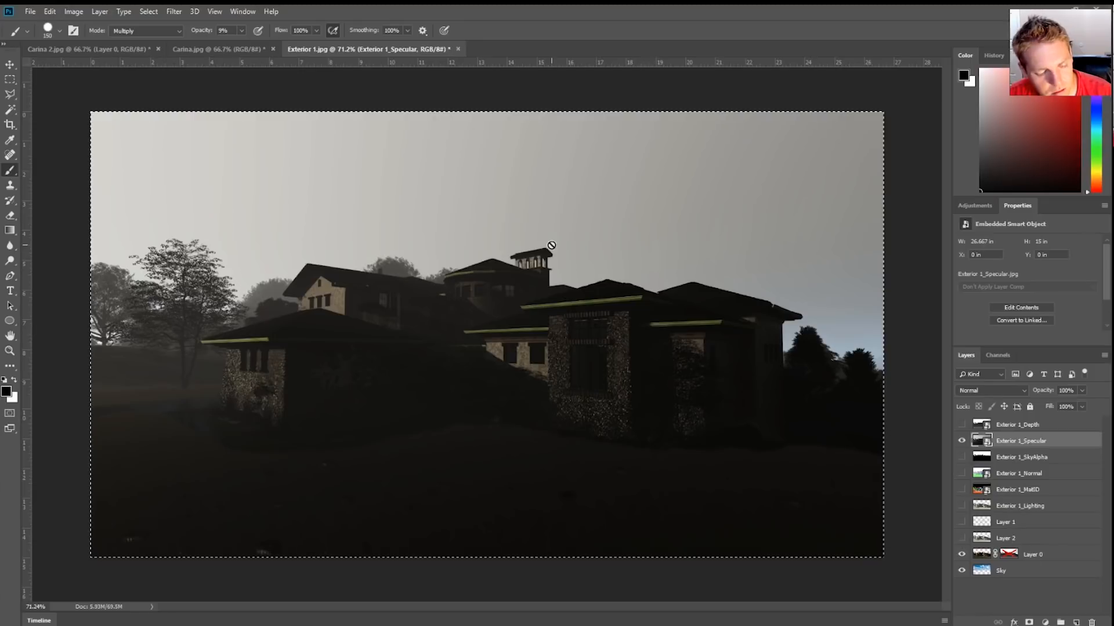
key("ctrl+d")
key("Delete")
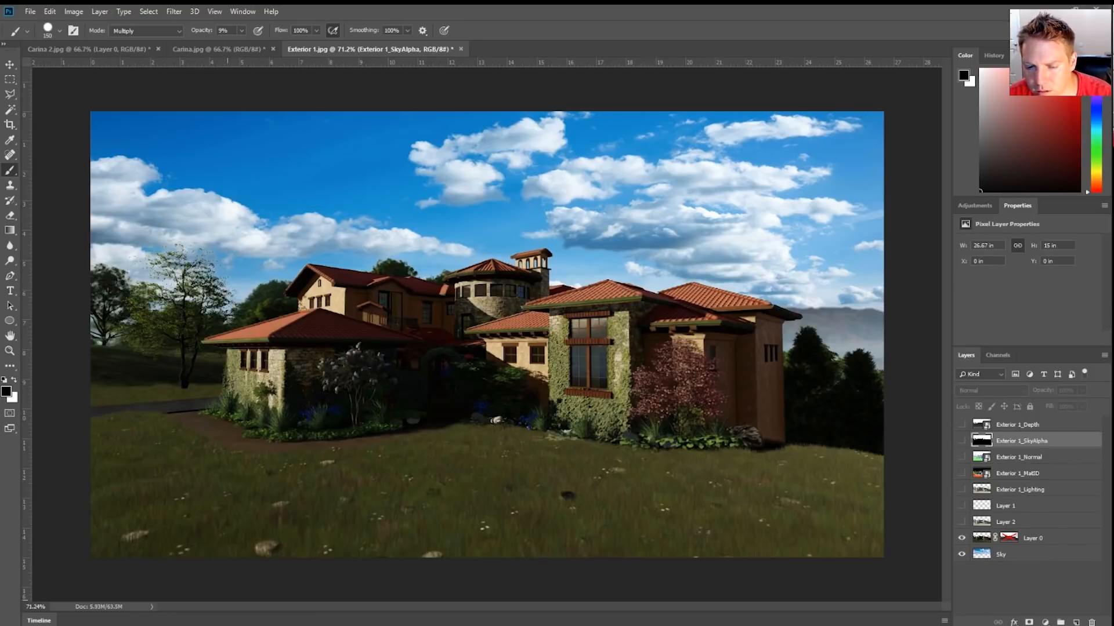
Place the newly rendered Exterior 1_Specular image from the Post folder into the Exterior 1 document.
left_click(98, 617)
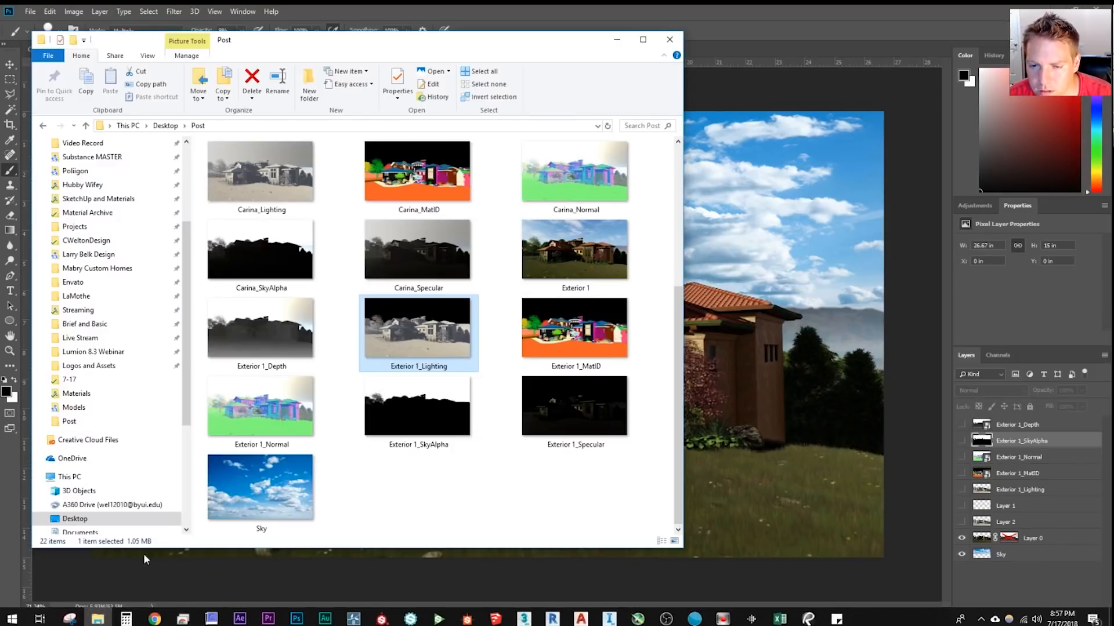
left_click(431, 270)
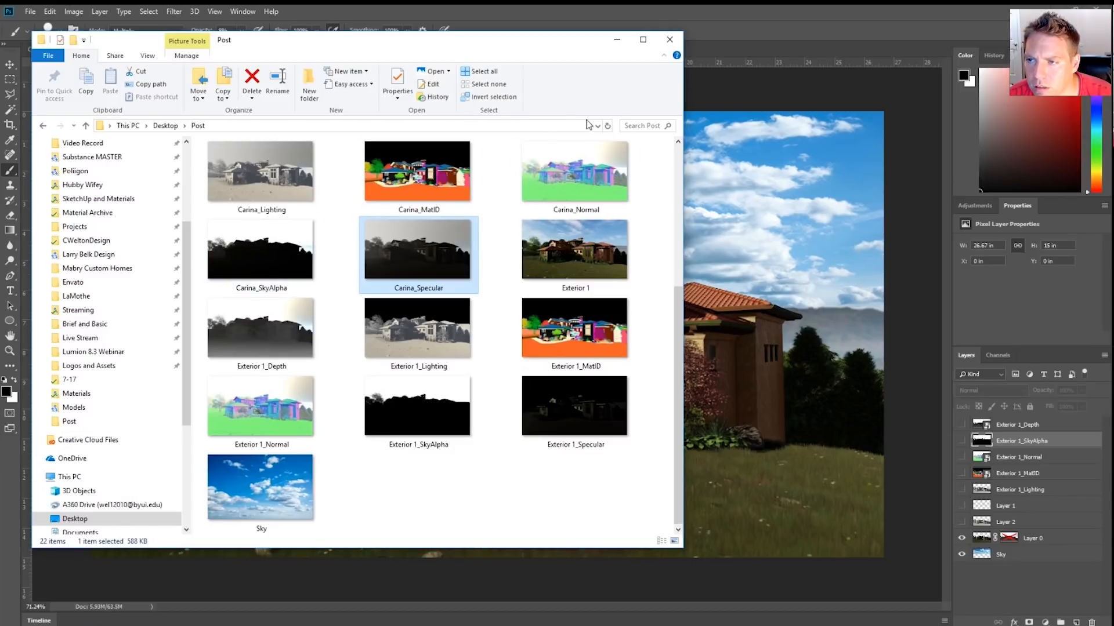
scroll(583, 159, "up", 3)
scroll(442, 305, "down", 3)
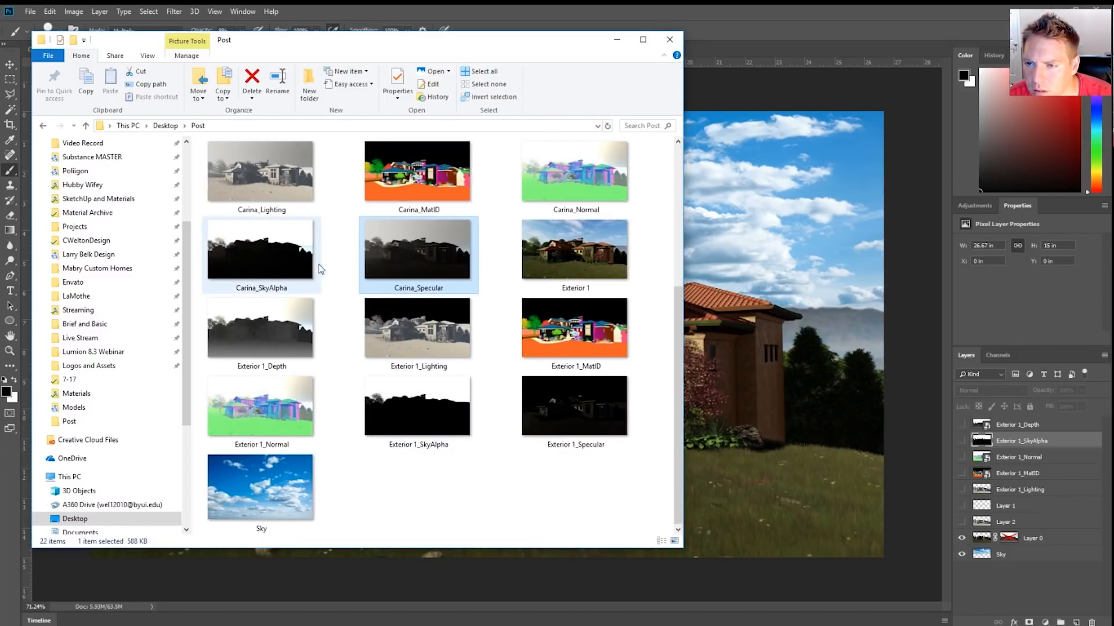
left_click_drag(595, 426, 786, 483)
key("Return")
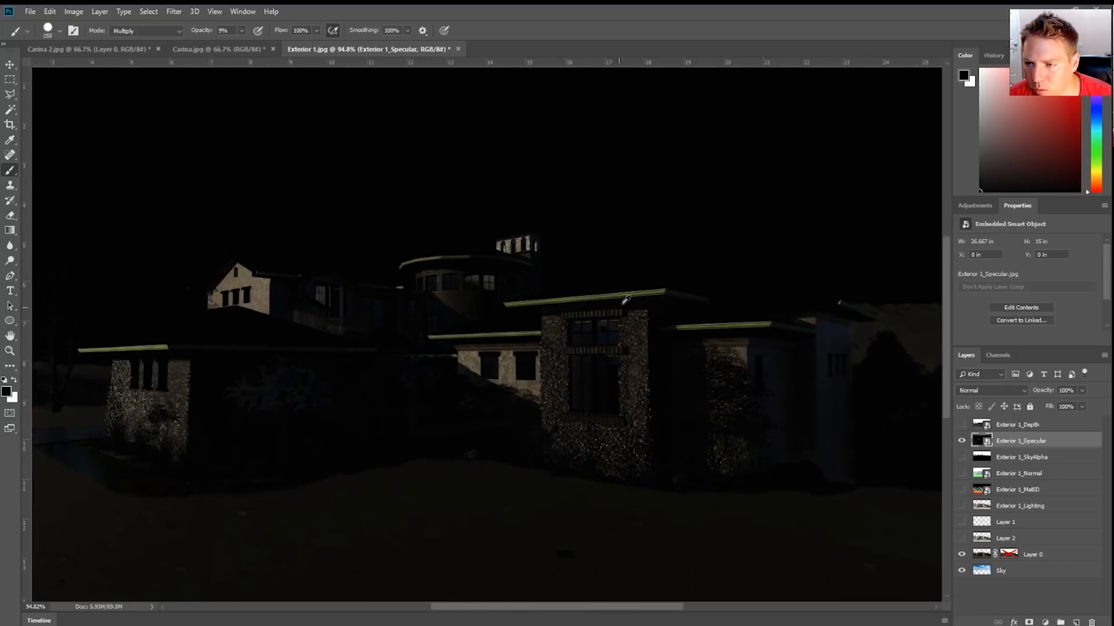
Move the Exterior 1_Specular layer directly above Layer 0 and set its blend mode to Screen.
scroll(620, 302, "up", 5)
scroll(683, 280, "down", 5)
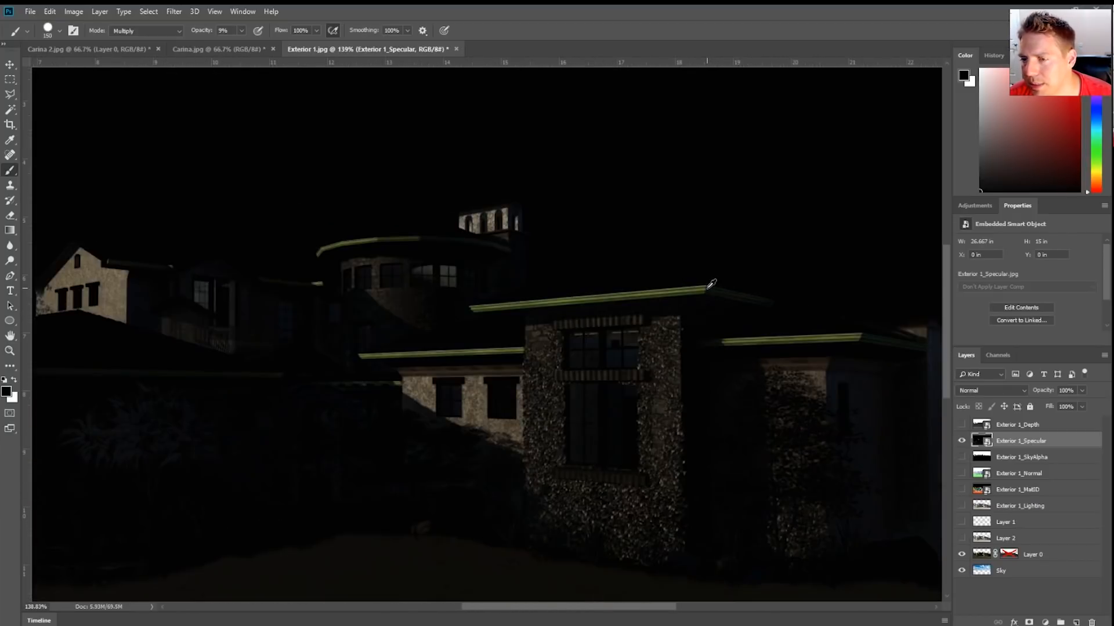
scroll(615, 293, "up", 1)
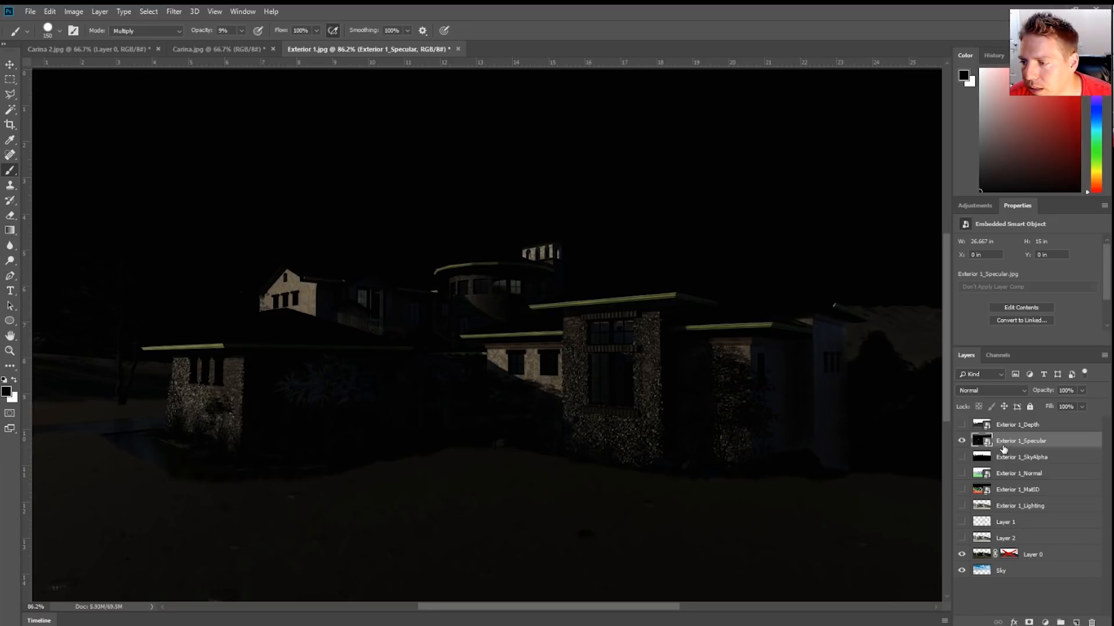
left_click_drag(1007, 441, 1006, 547)
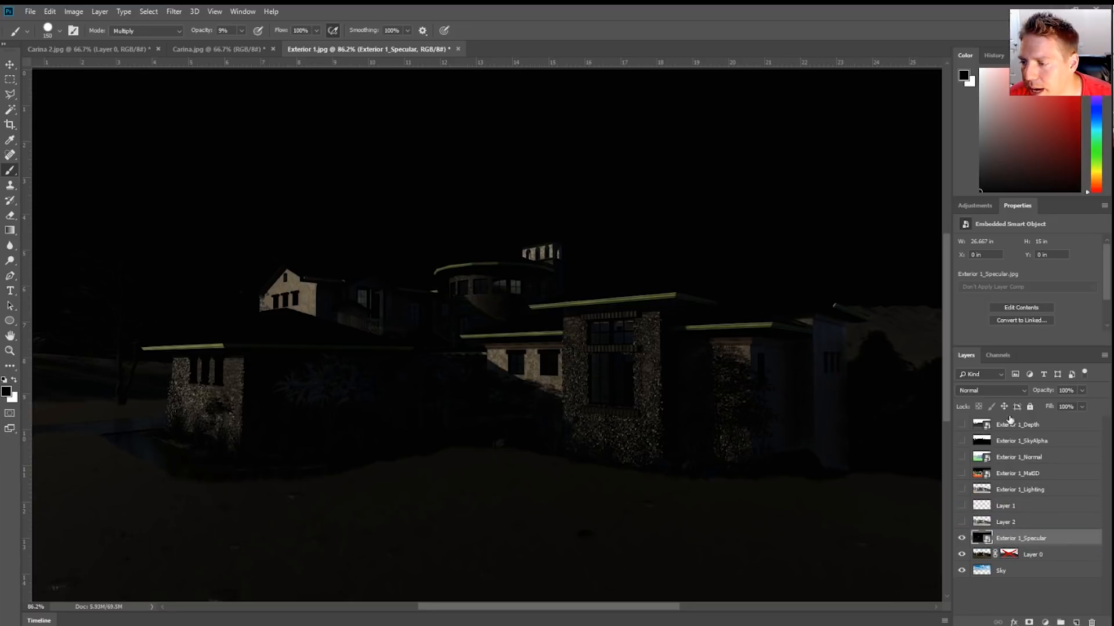
left_click(1004, 390)
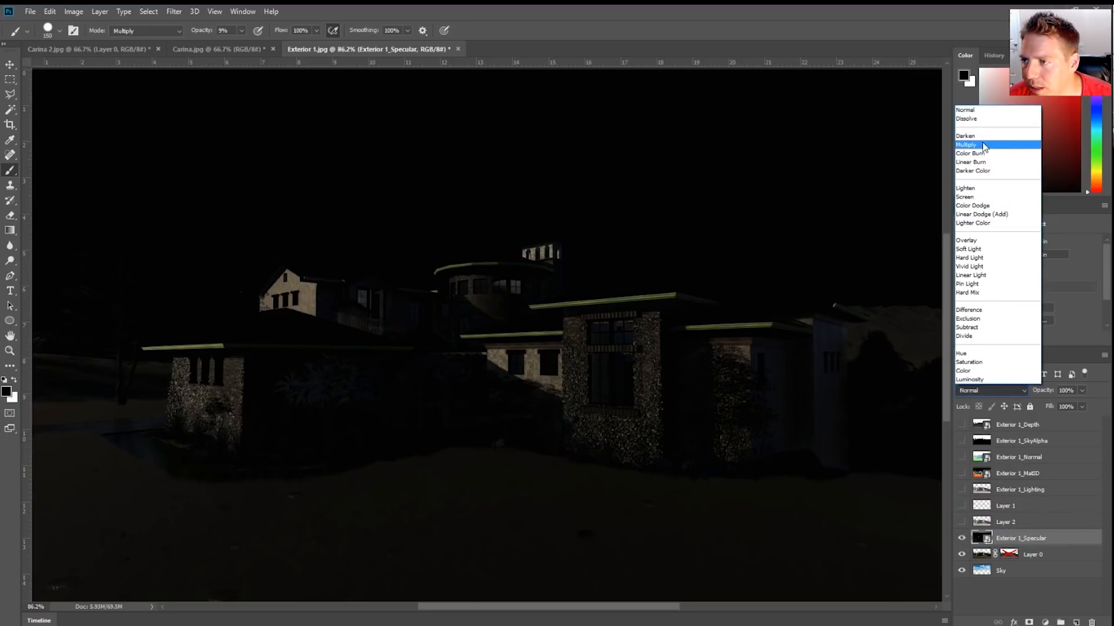
left_click(983, 197)
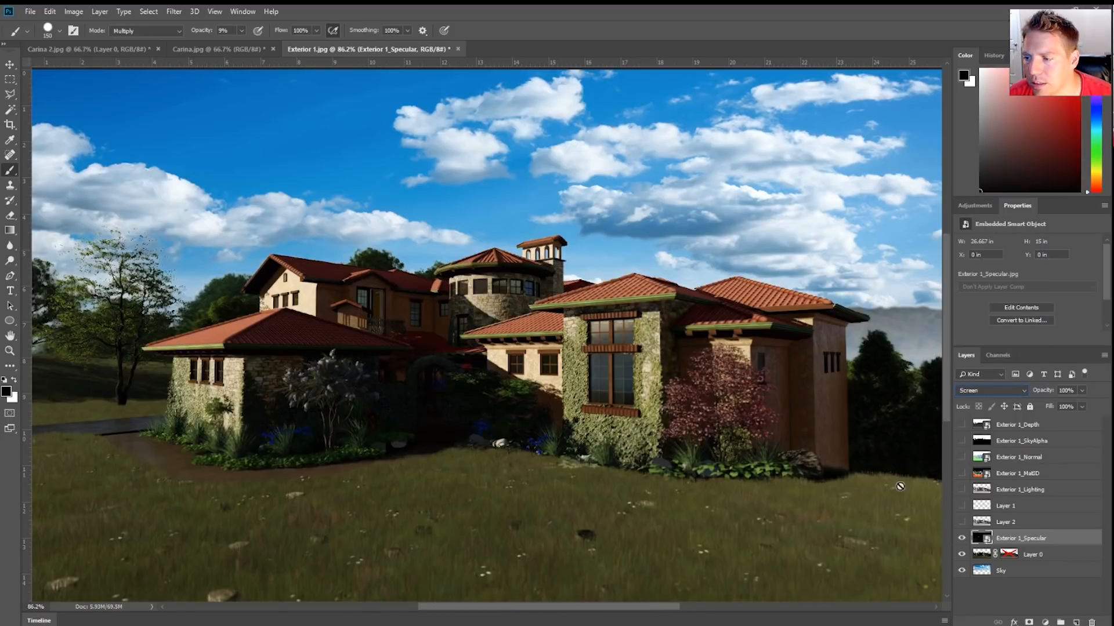
Compare the image with and without the Exterior 1_Specular layer by toggling its visibility.
left_click(961, 539)
left_click(961, 540)
left_click(961, 540)
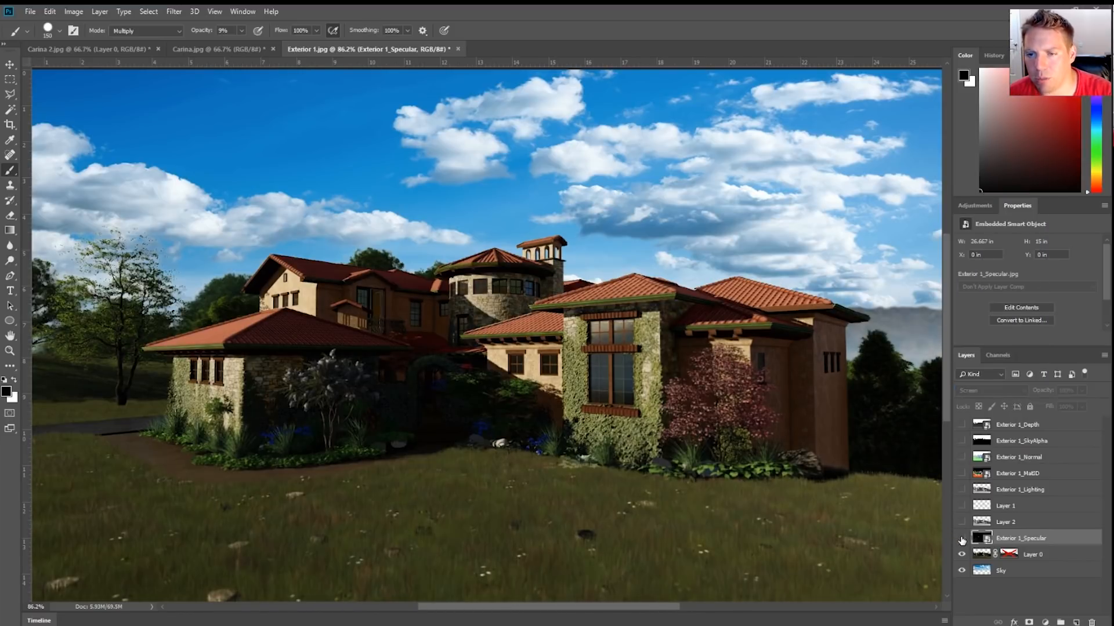
left_click(961, 539)
left_click(961, 540)
left_click(961, 539)
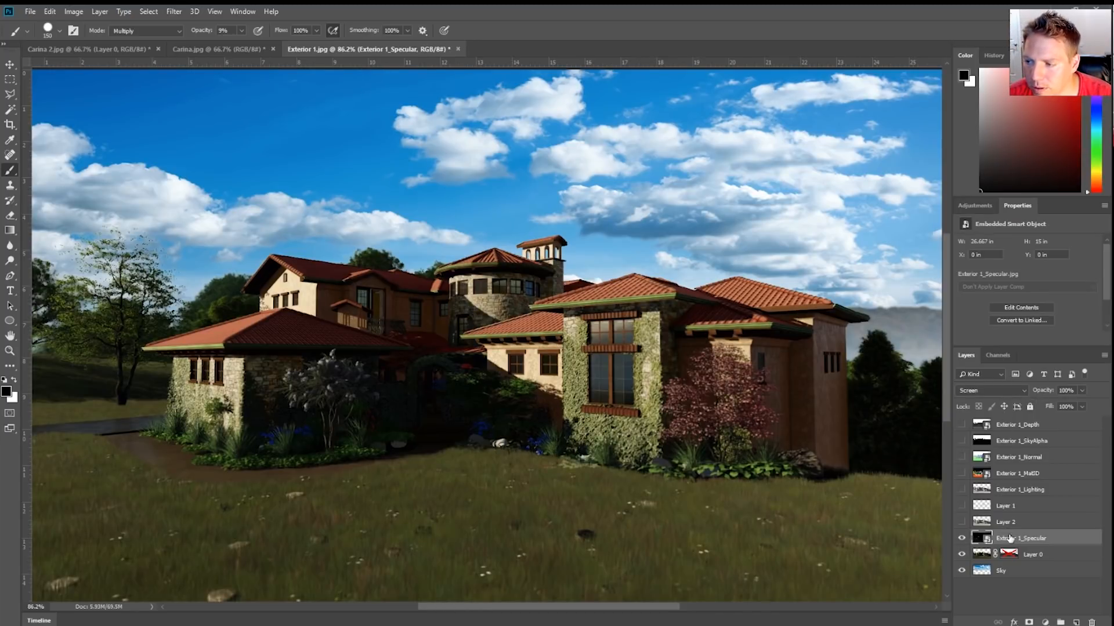
Try strengthening the highlights with two duplicates of the Exterior 1_Specular layer, and delete both copies.
left_click_drag(1009, 538, 1075, 622)
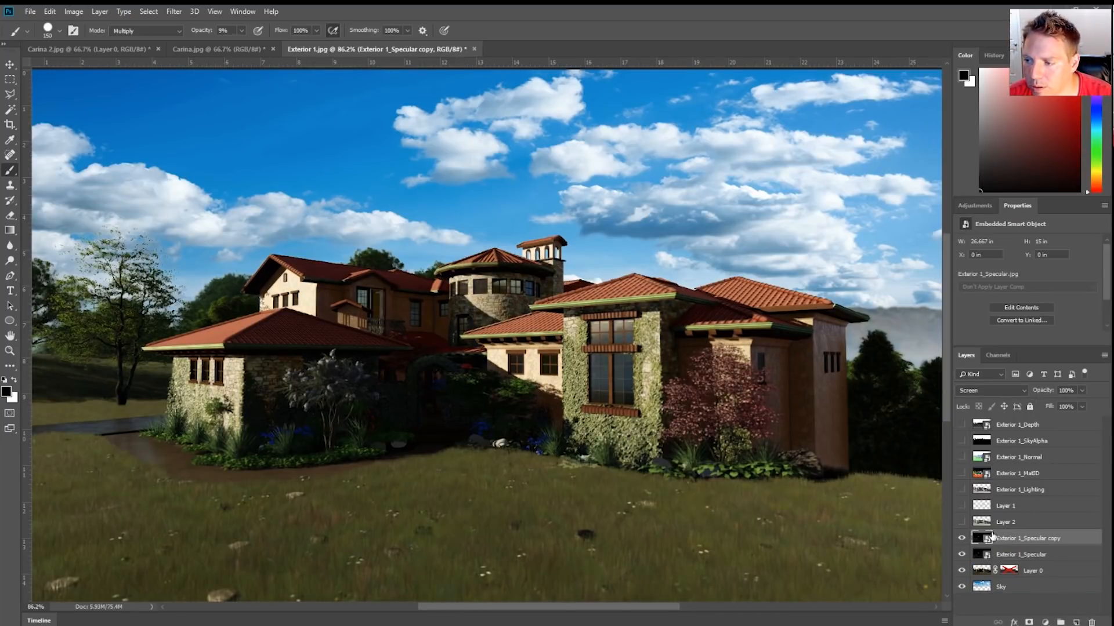
left_click_drag(1000, 539, 1073, 622)
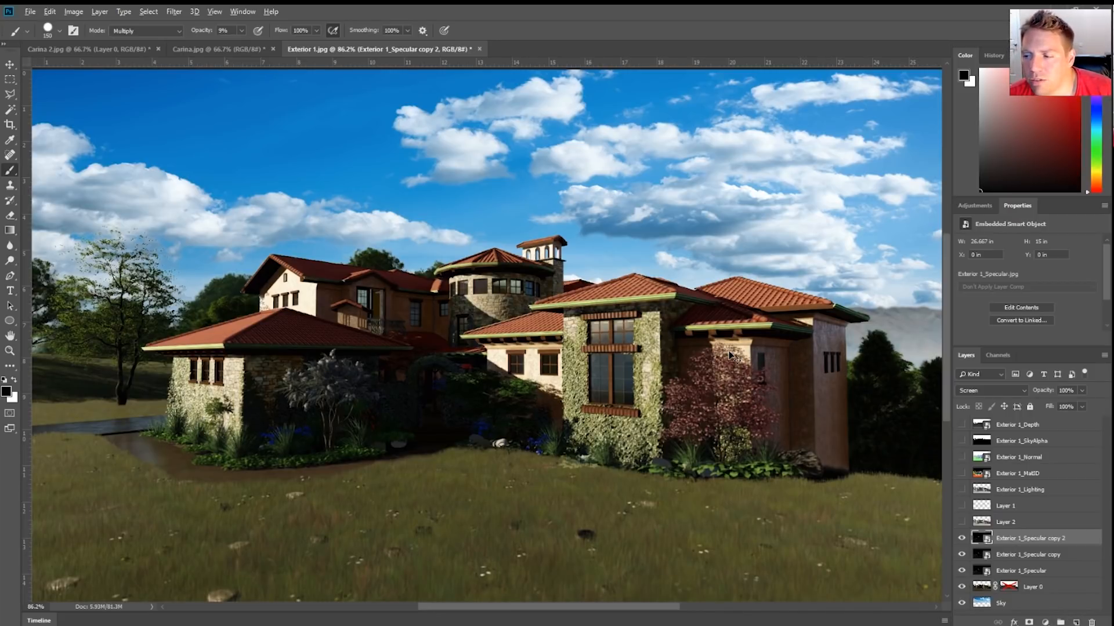
key("Delete")
key("Delete")
Set the Exterior 1_Specular layer's blend mode to Normal, hide it and show the Exterior 1_Normal layer.
key("shift+alt+n")
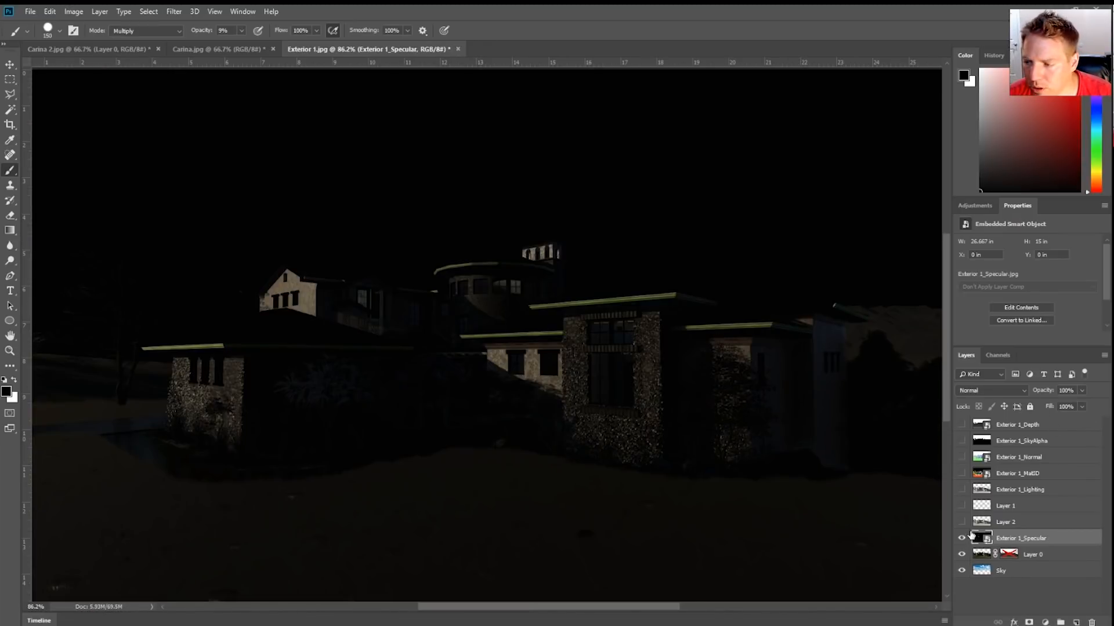
left_click(962, 457)
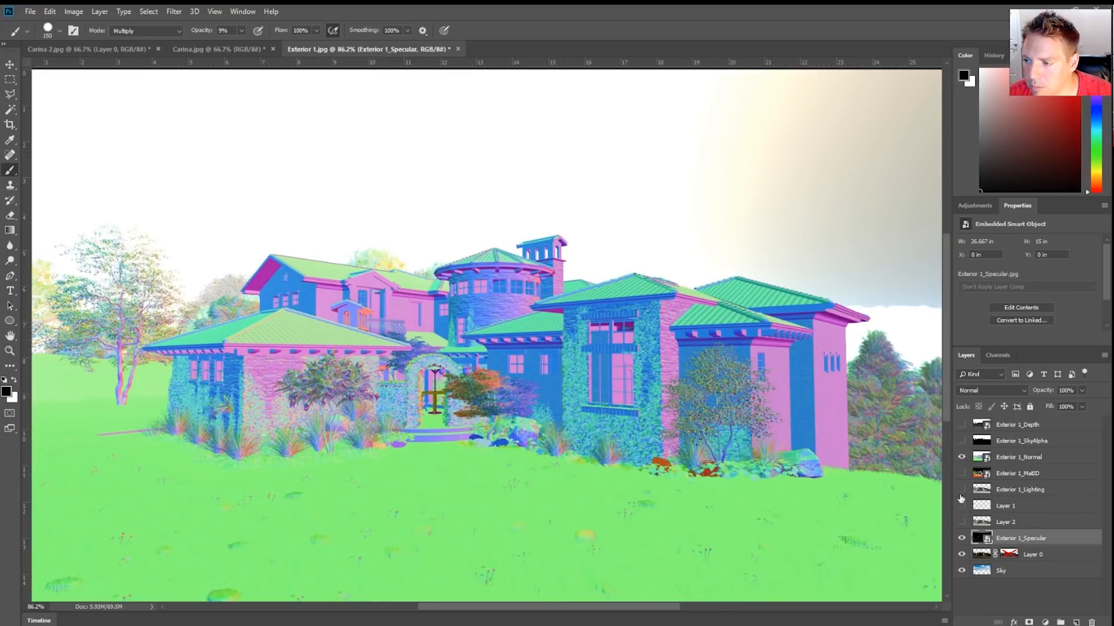
left_click(961, 539)
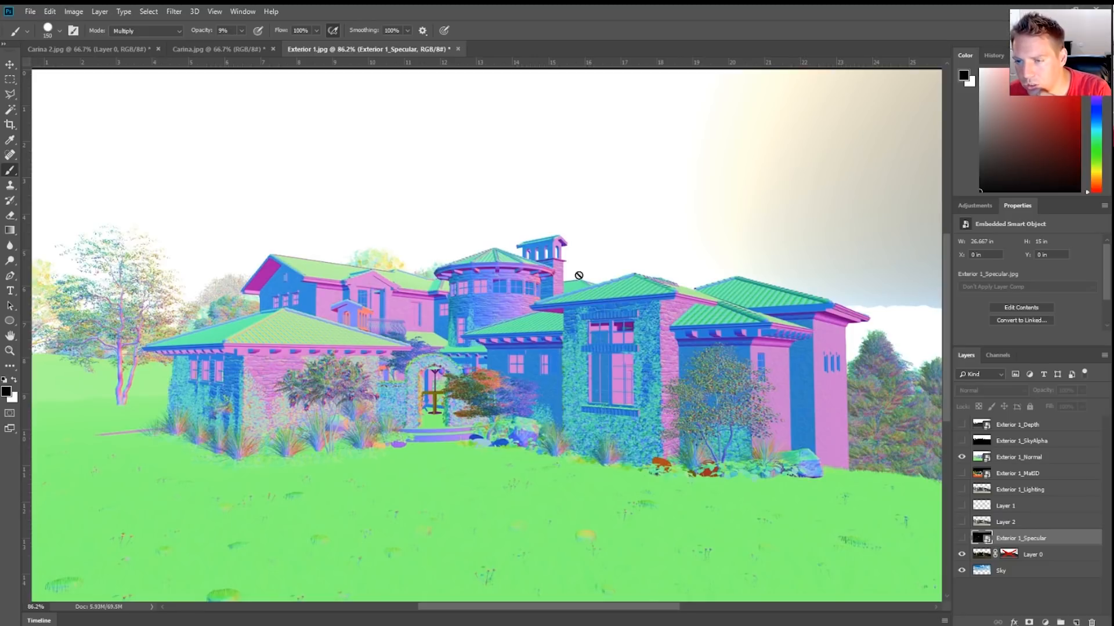
scroll(579, 276, "down", 3)
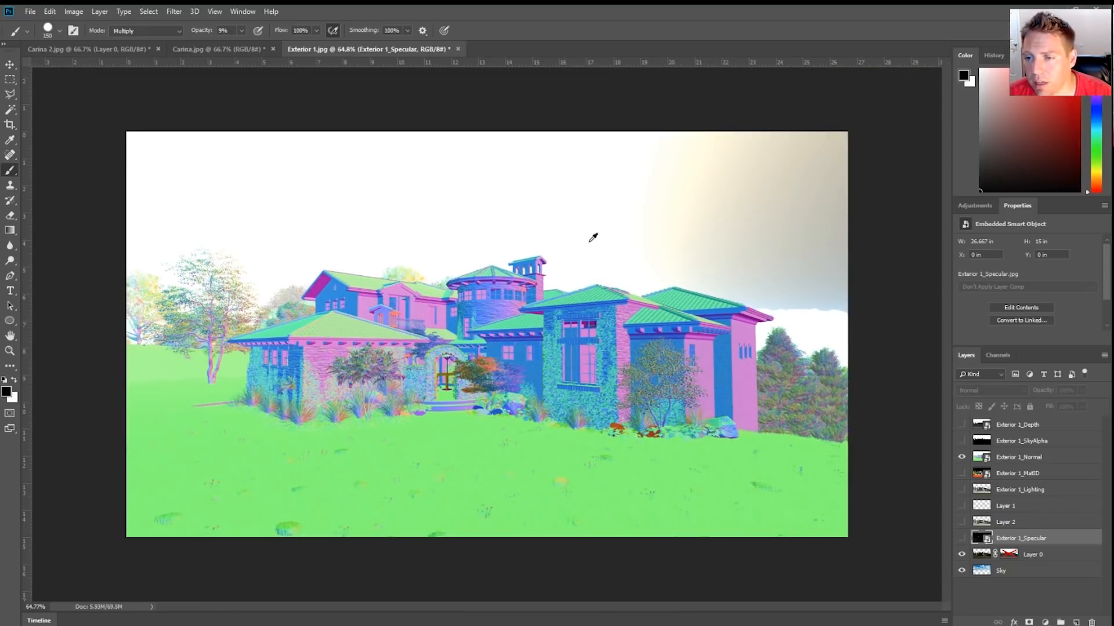
scroll(729, 270, "up", 2)
scroll(604, 237, "down", 1)
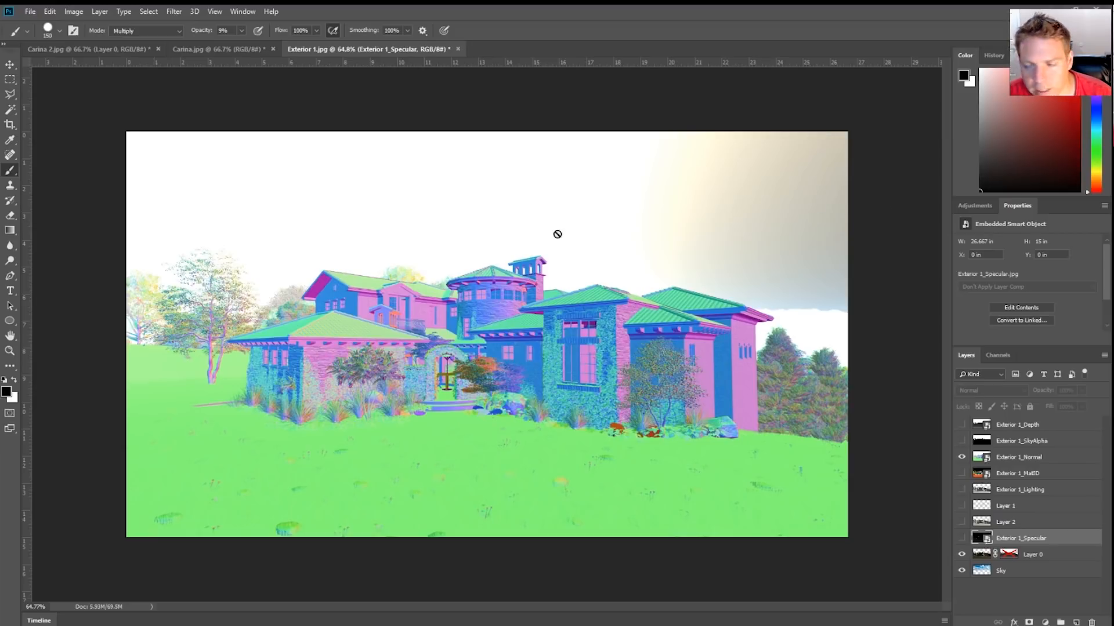
scroll(507, 273, "down", 2)
scroll(557, 281, "up", 4)
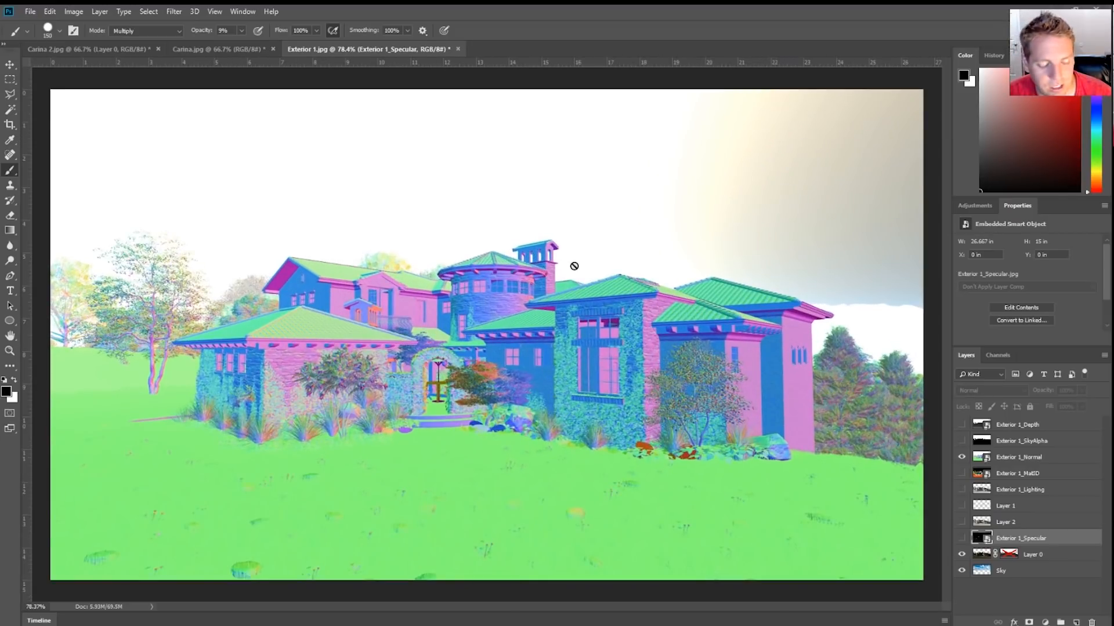
scroll(574, 266, "down", 1)
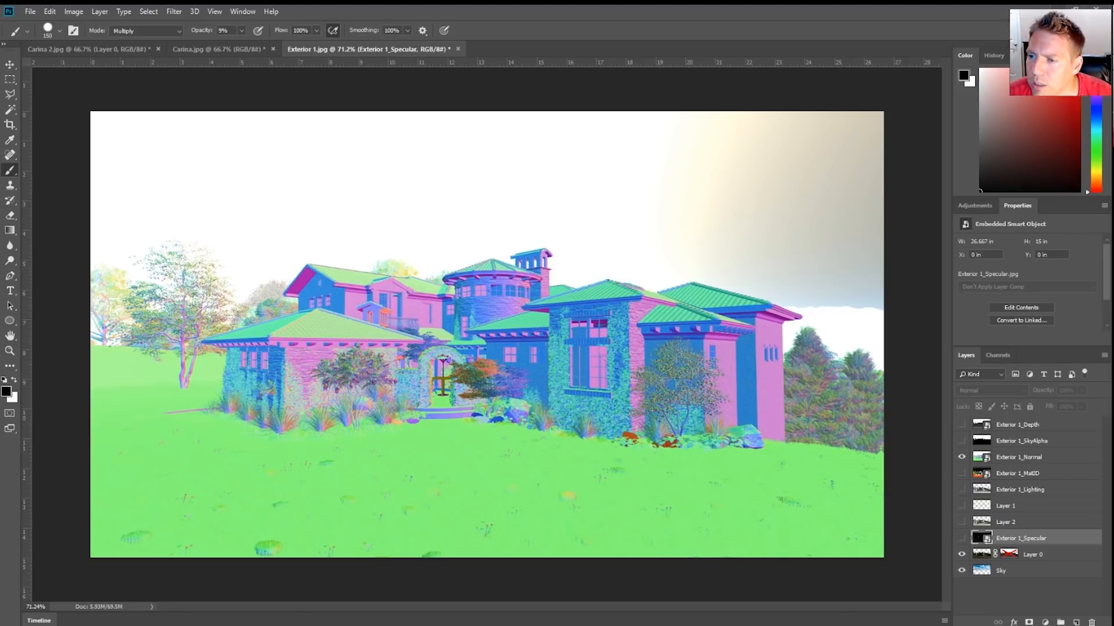
Switch from Photoshop to Lumion with Photo 1 open in photo mode.
left_click(1055, 9)
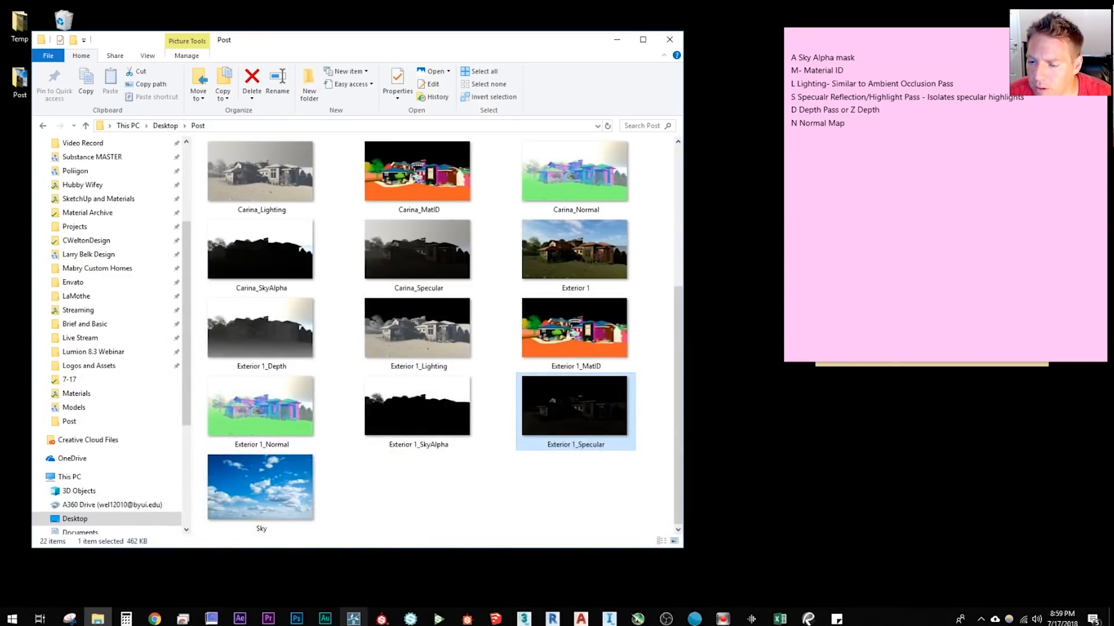
left_click(353, 622)
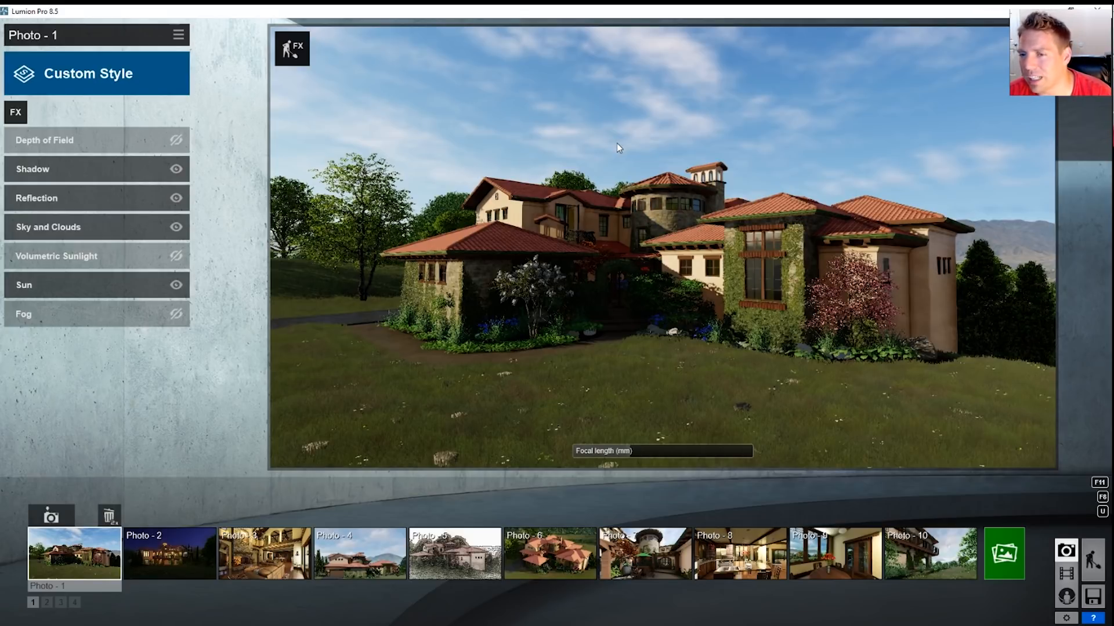
Add the Snow weather effect to Photo 1.
left_click(17, 111)
left_click(339, 119)
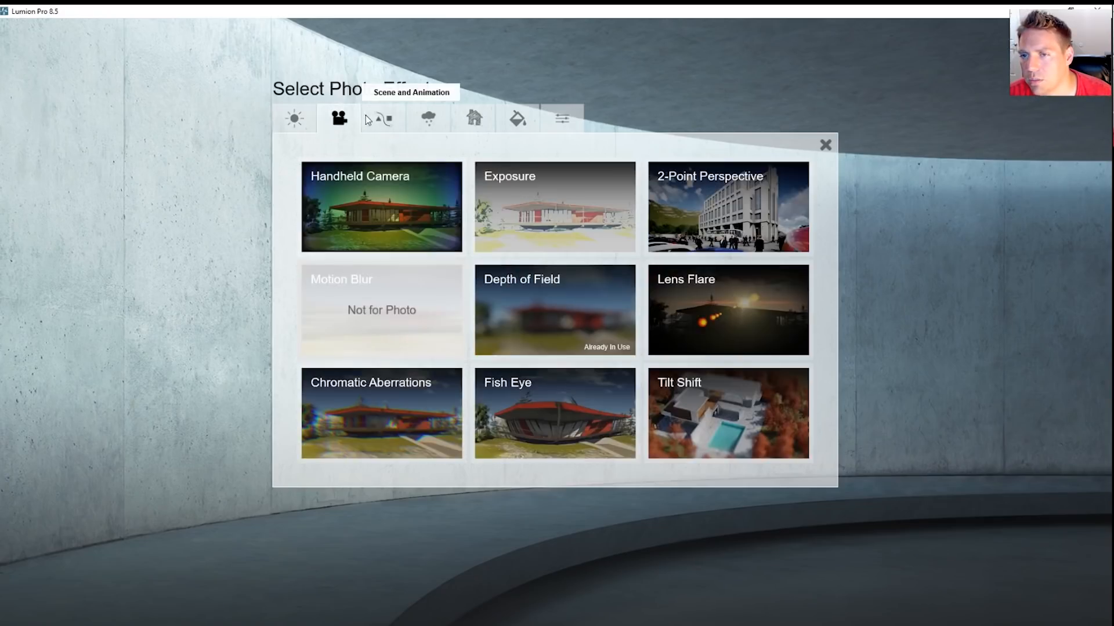
left_click(367, 120)
left_click(428, 118)
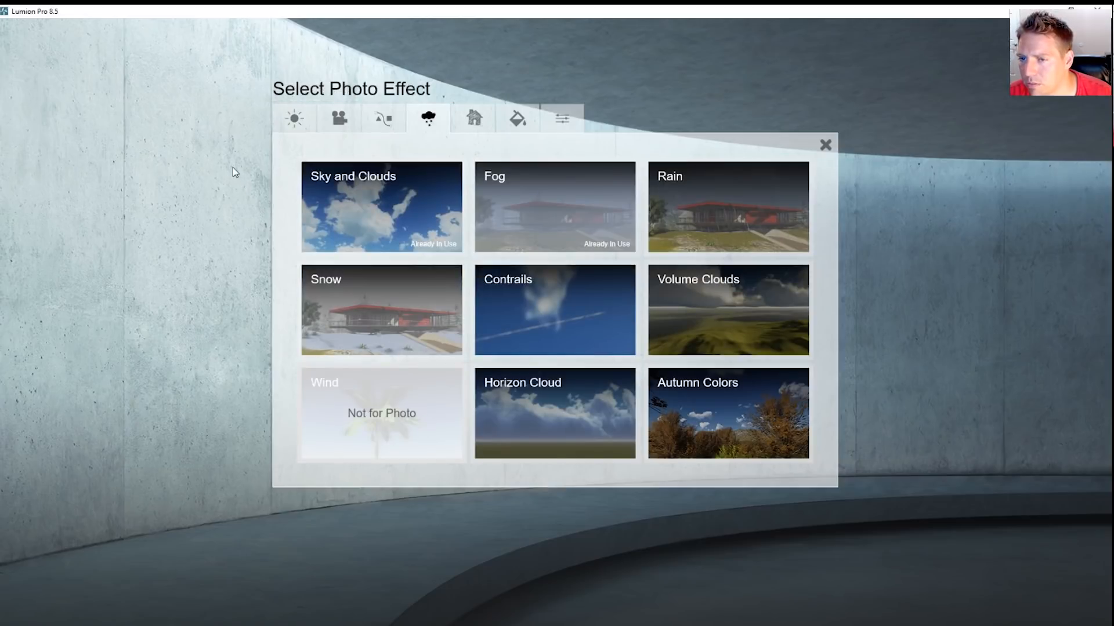
left_click(377, 313)
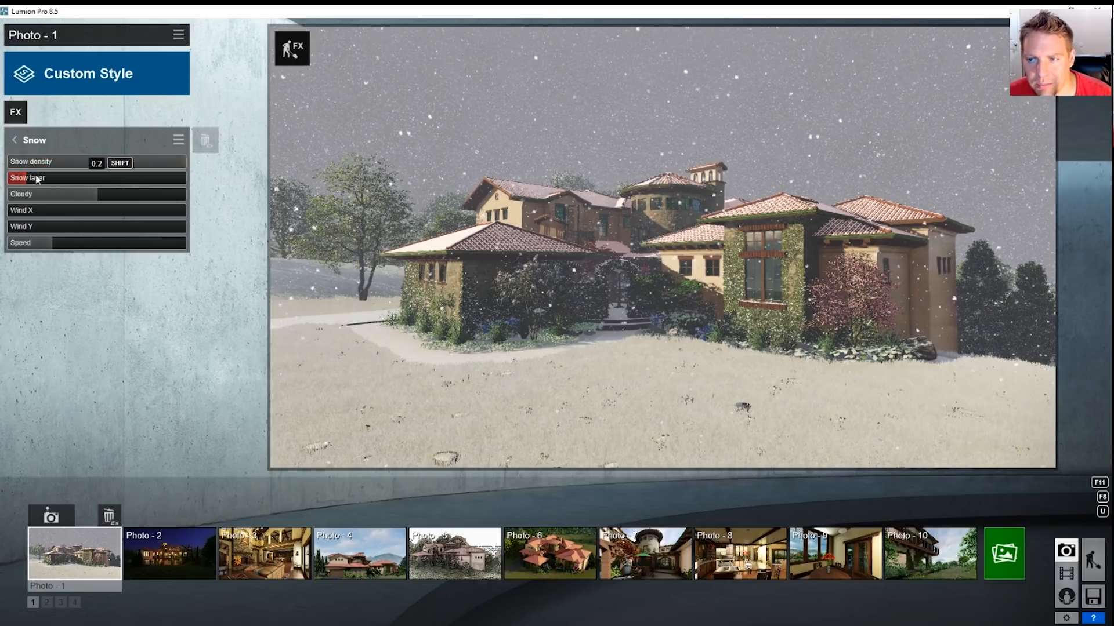
Set Photo 1's Snow effect to a snow layer of 2.0, with snow density, cloudiness and speed at 0.
left_click_drag(35, 176, 312, 197)
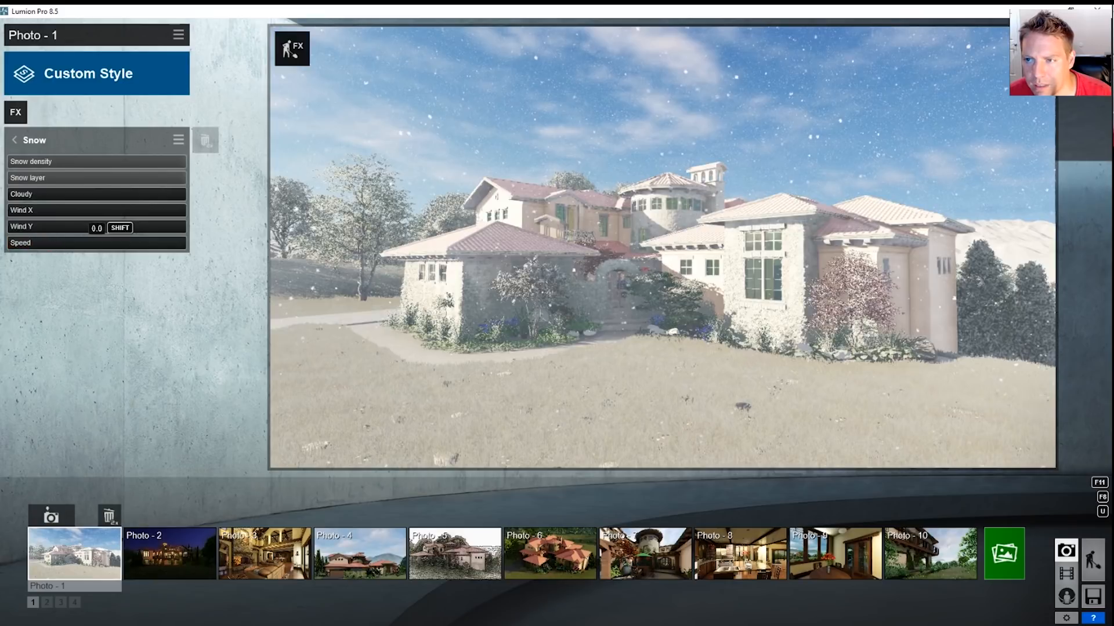
left_click_drag(58, 161, 11, 161)
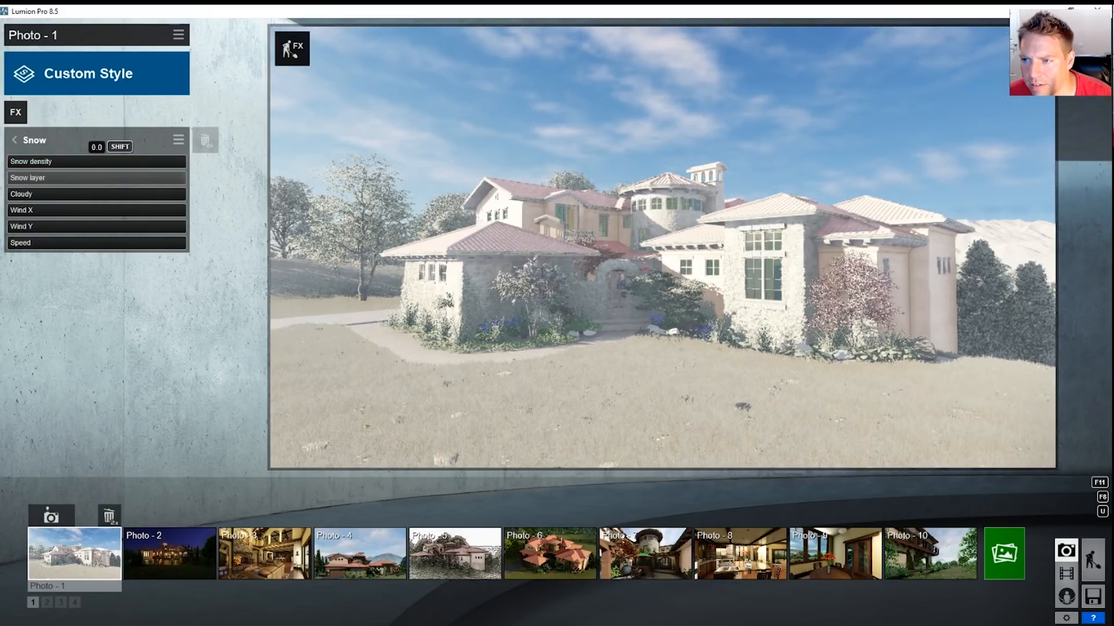
left_click_drag(110, 184, 280, 200)
left_click_drag(39, 195, 2, 199)
left_click_drag(37, 240, 1, 247)
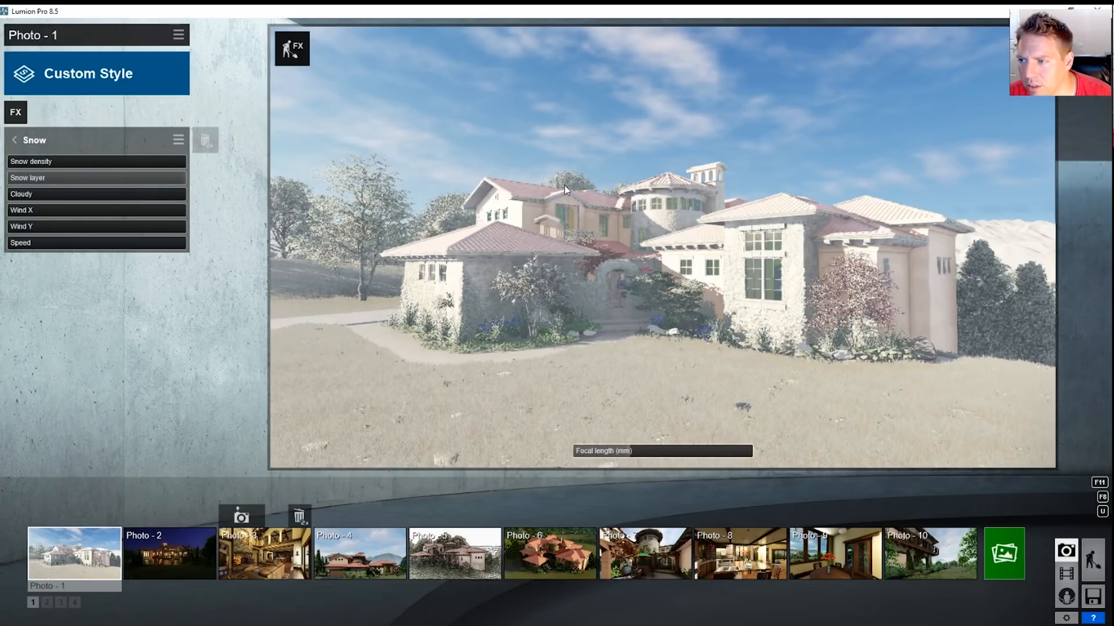
scroll(709, 270, "up", 3)
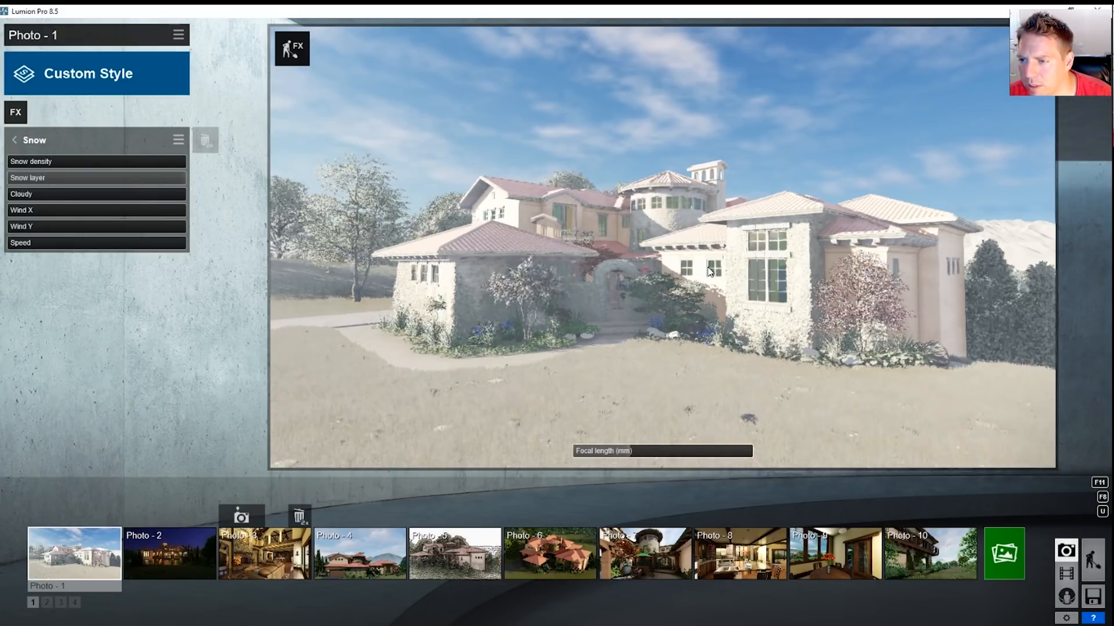
scroll(701, 273, "down", 4)
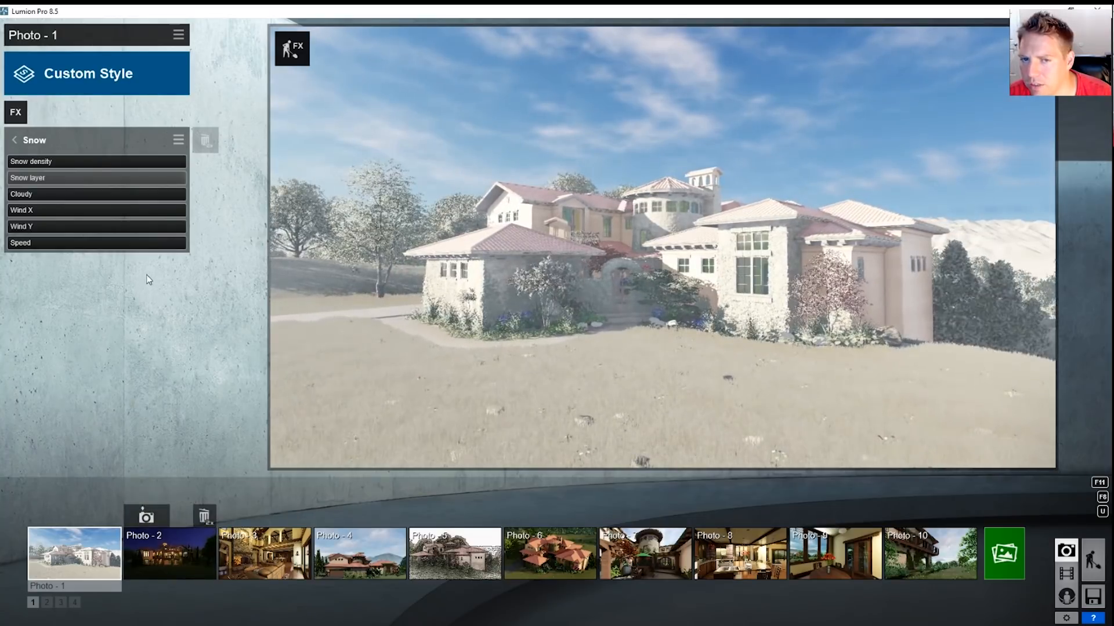
left_click(123, 179)
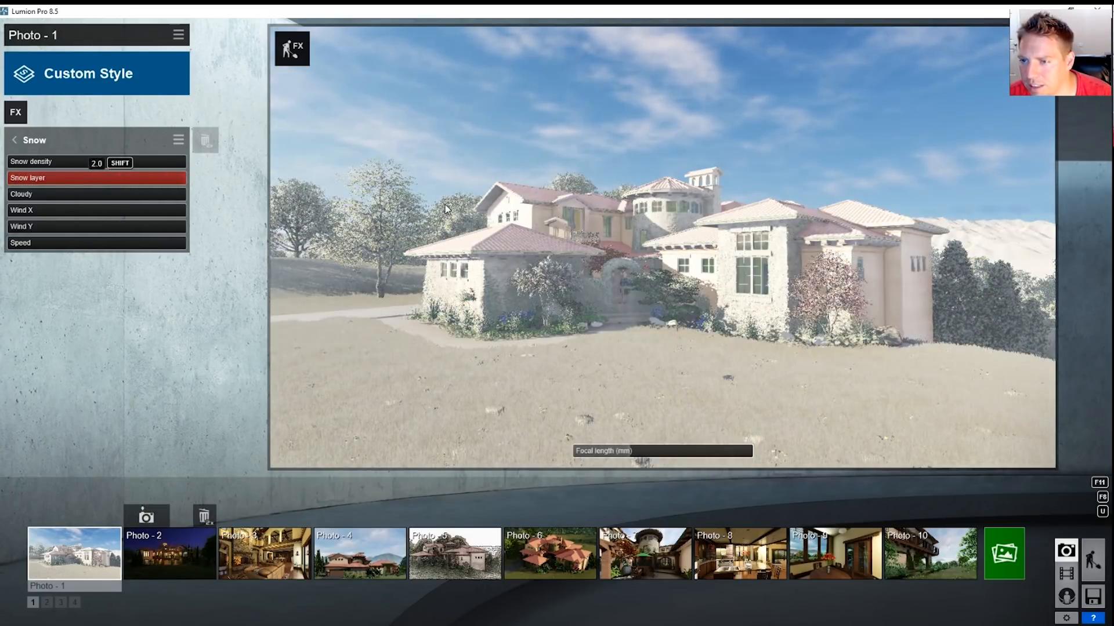
Add the Snow effect to the interior Photo 3 and raise its snow layer to the maximum.
left_click(264, 554)
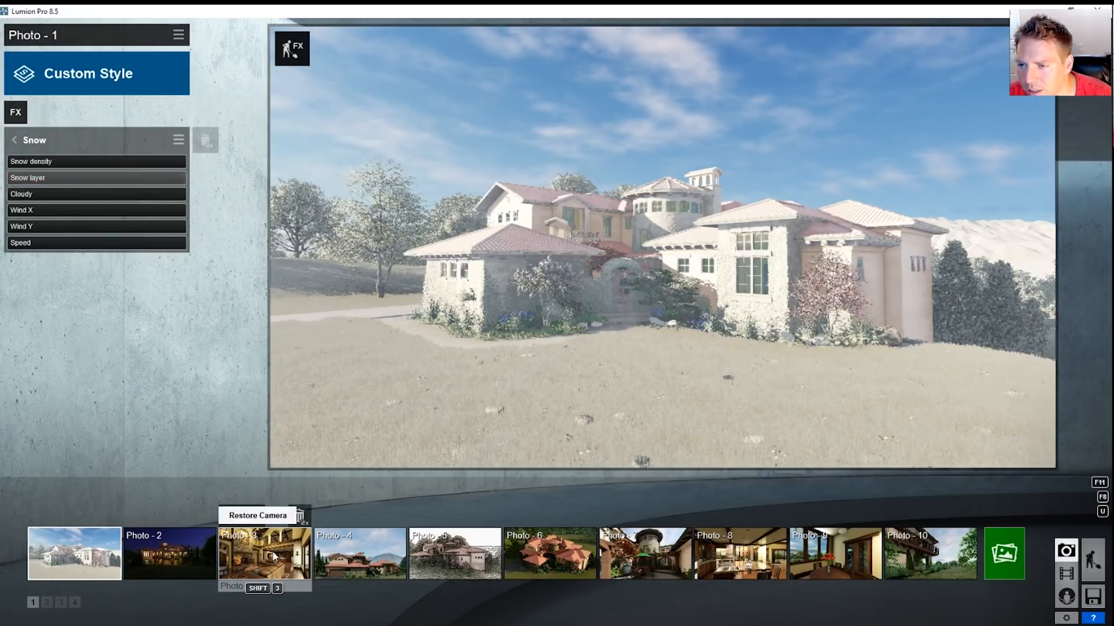
left_click(16, 113)
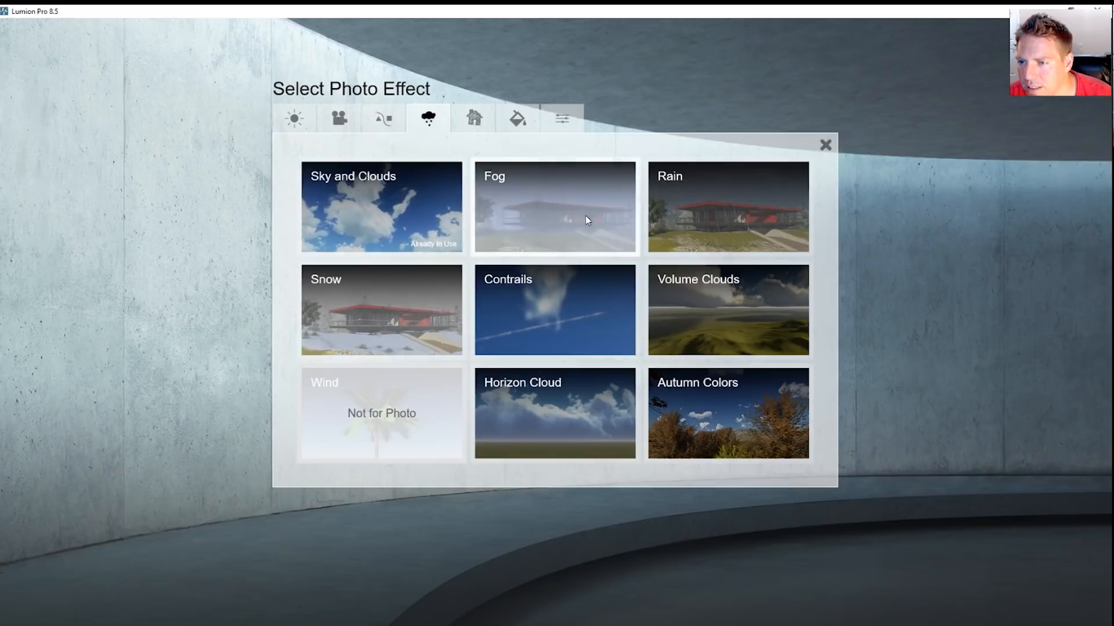
left_click(388, 323)
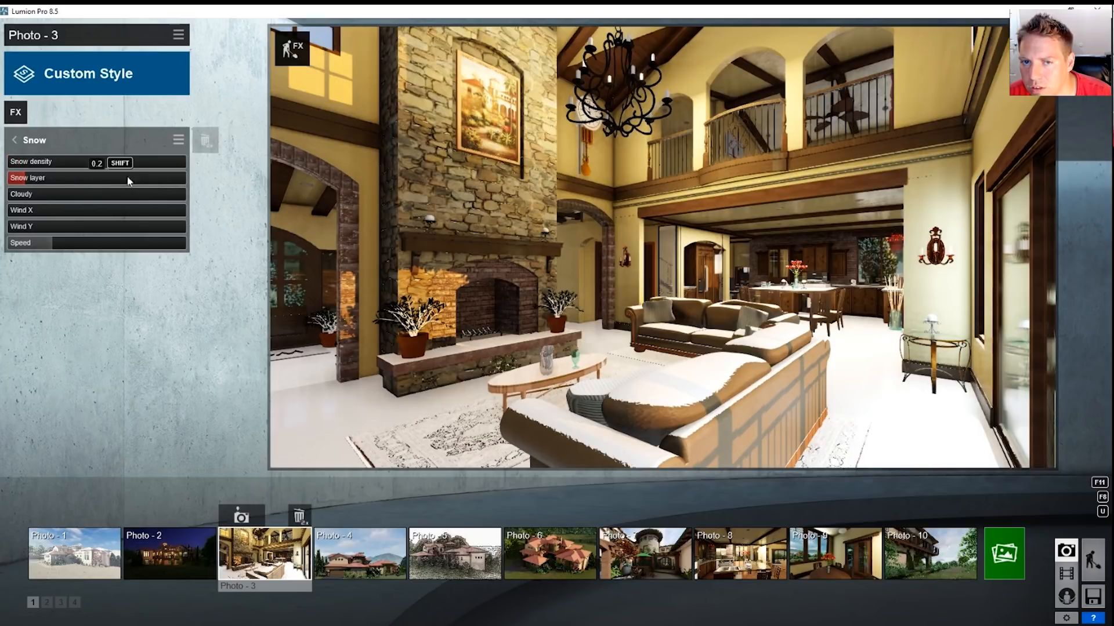
left_click_drag(128, 181, 248, 182)
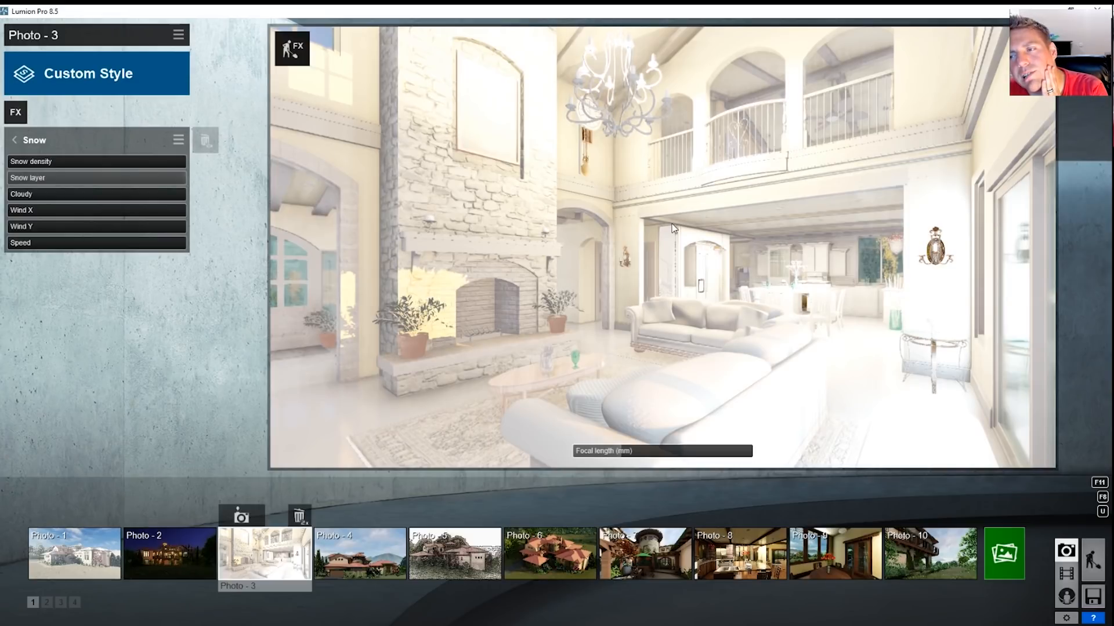
Remove the Snow effect from Photo 3 and from Photo 1.
double_click(205, 142)
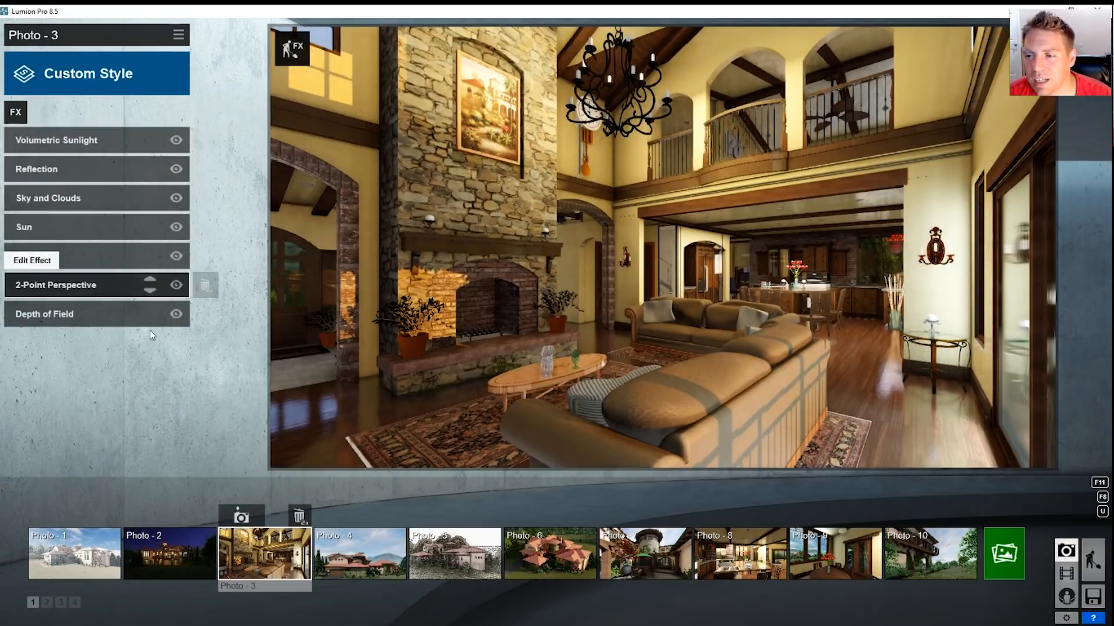
left_click(61, 560)
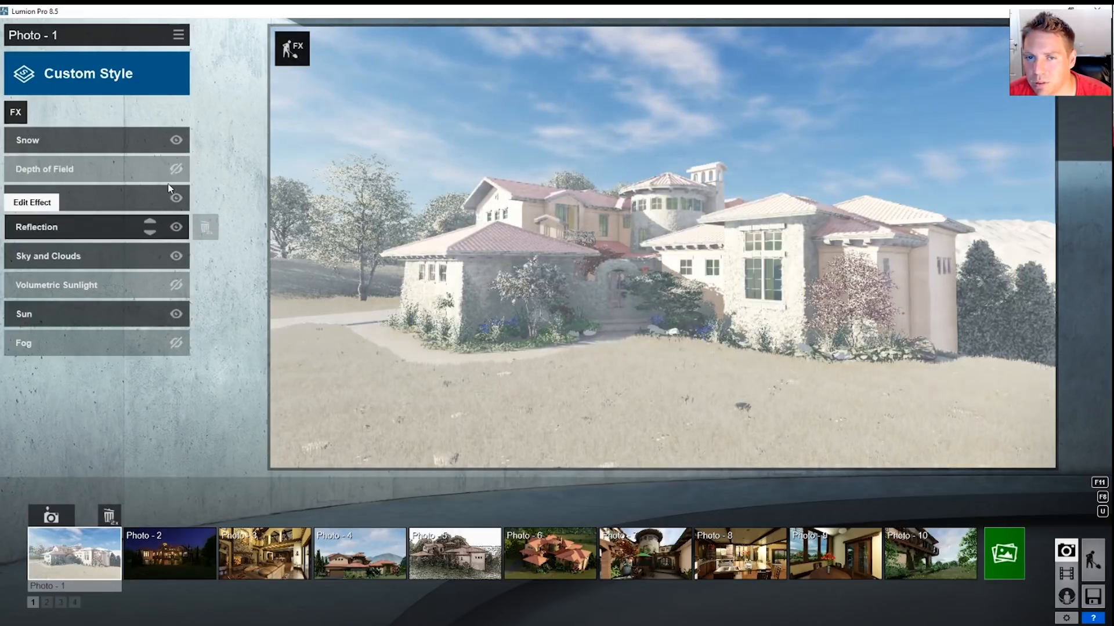
double_click(206, 140)
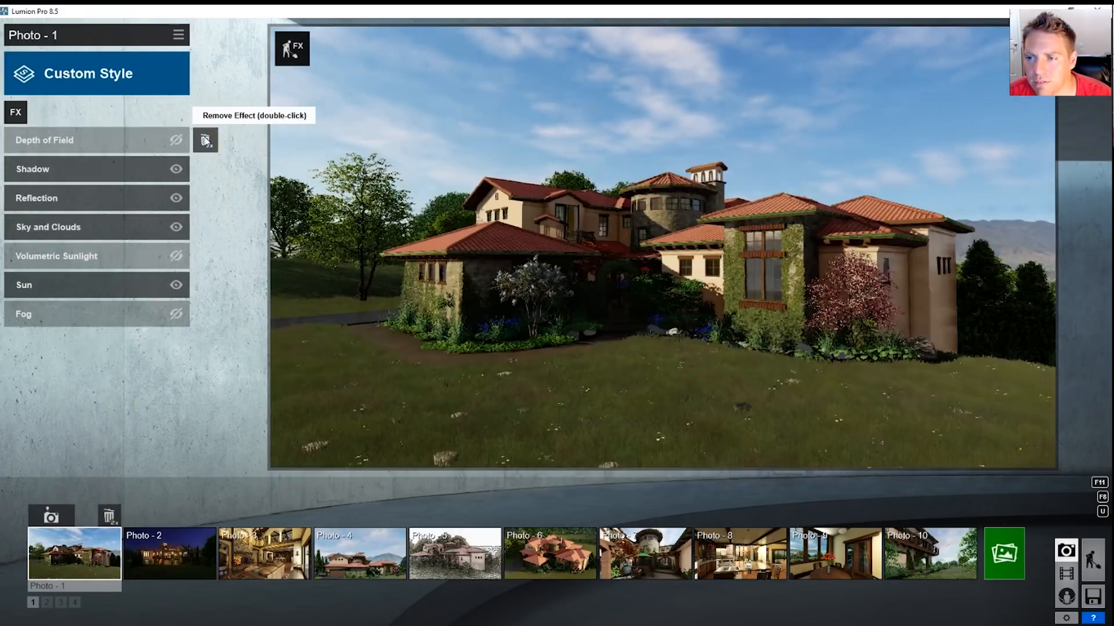
Add the Styrofoam effect to Photo 1 with noise reduction just below maximum and a low diffusion, and return to the effects list.
left_click(41, 113)
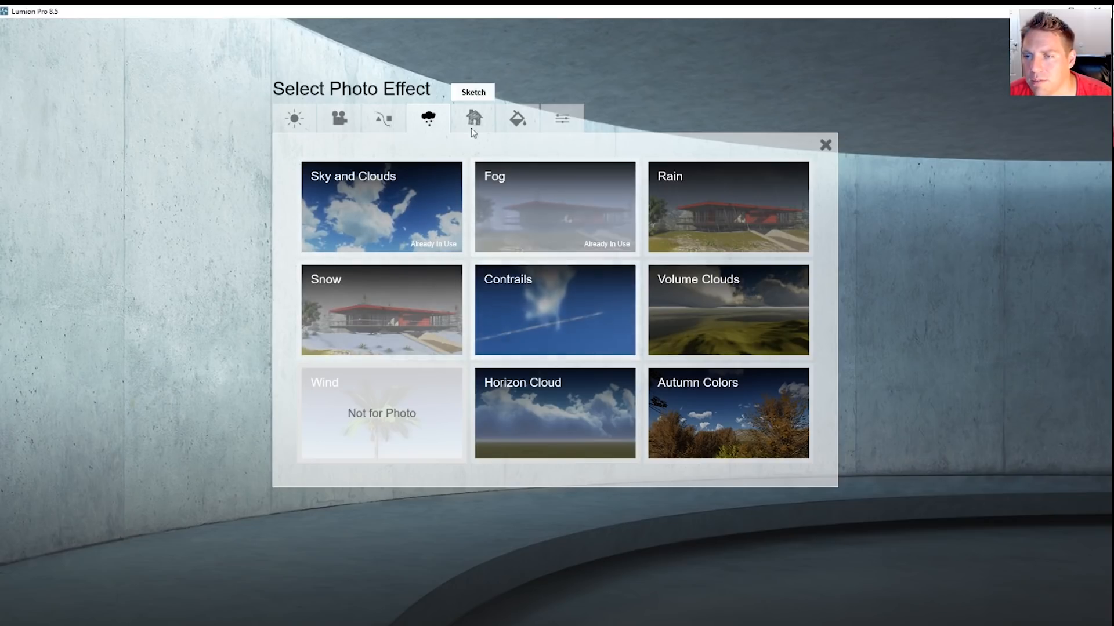
left_click(455, 122)
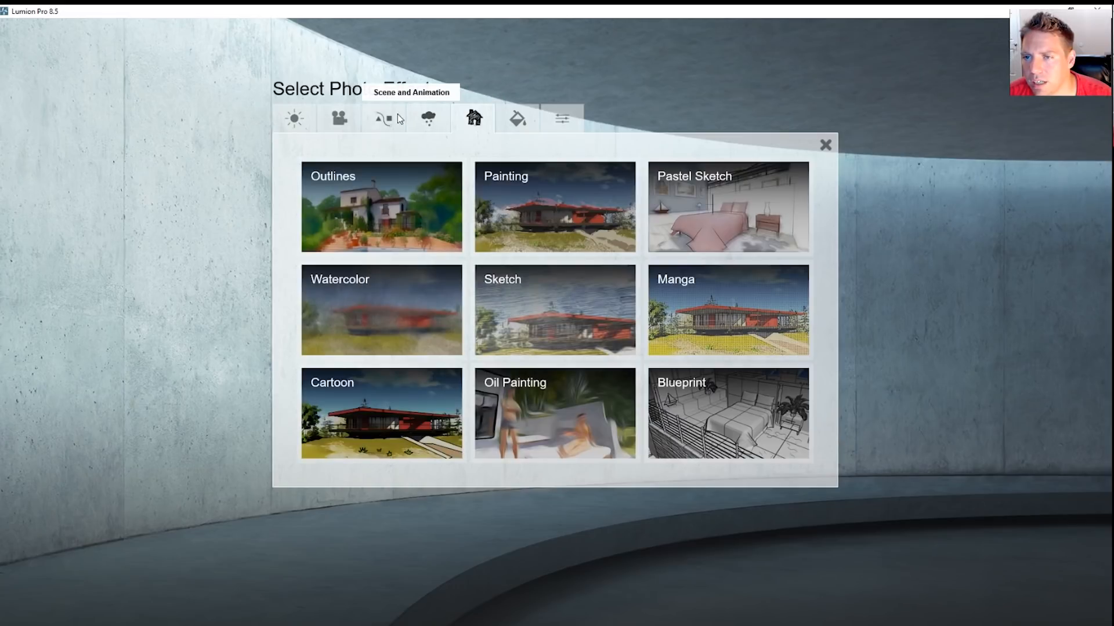
left_click(561, 123)
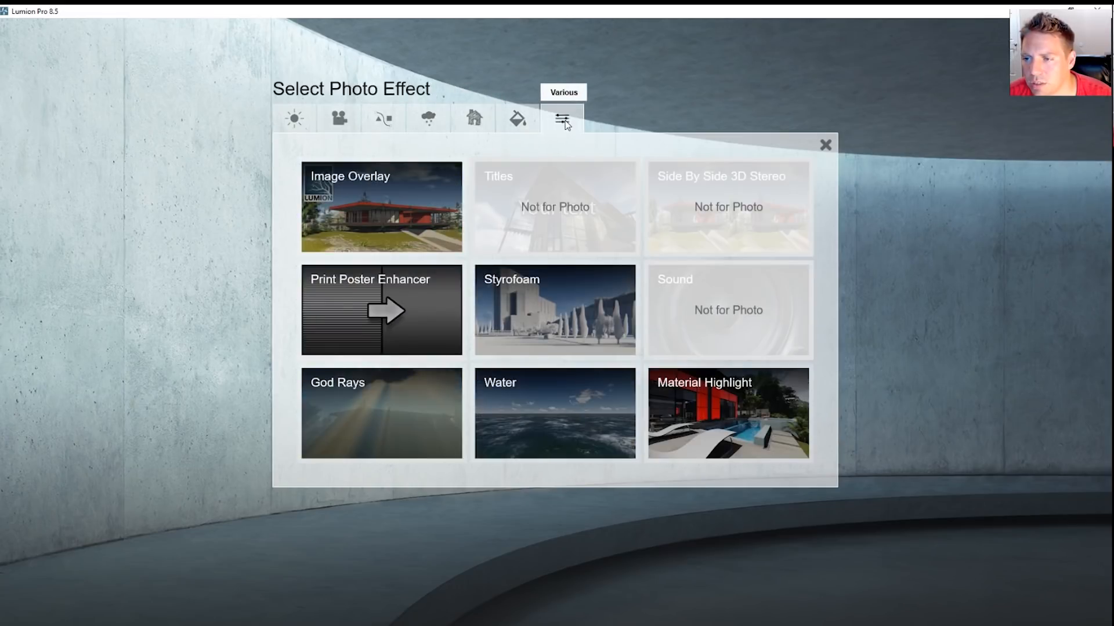
left_click(555, 310)
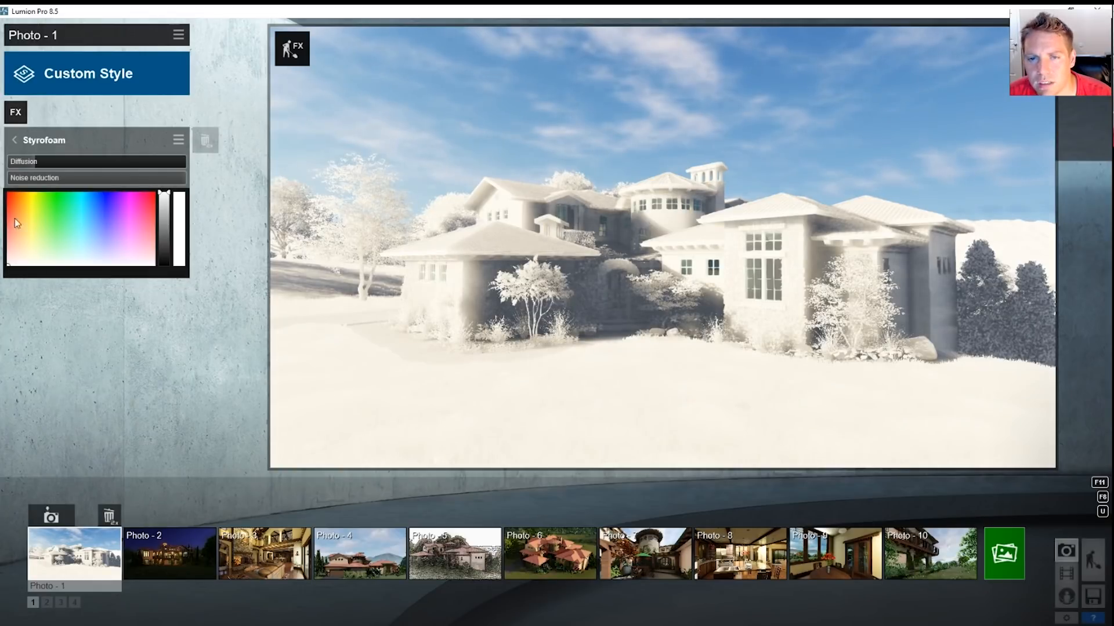
left_click_drag(56, 178, 208, 204)
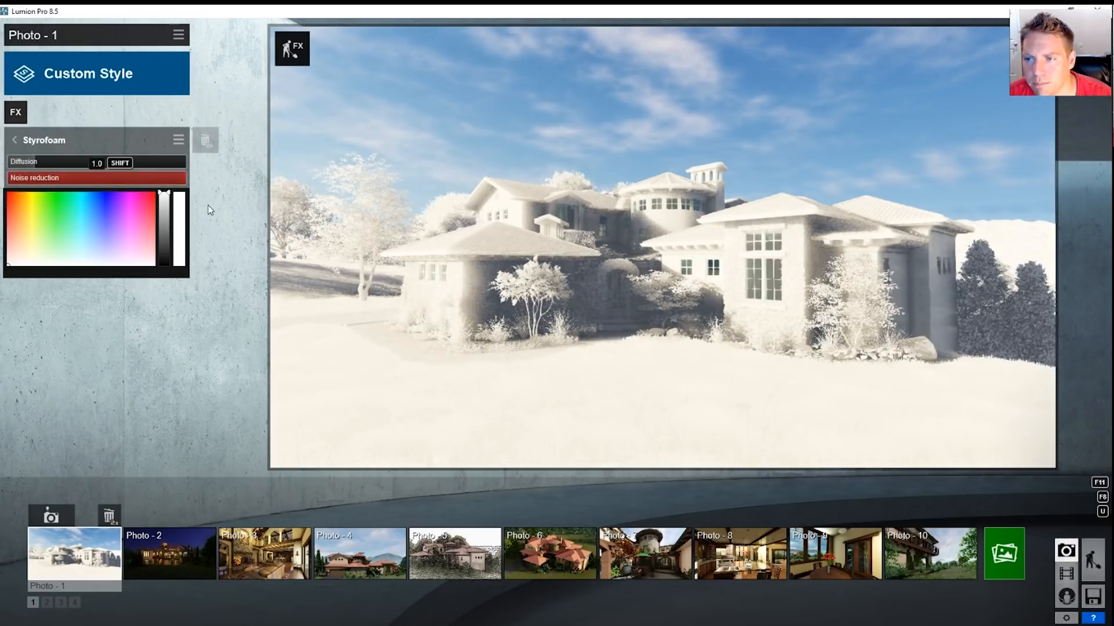
left_click_drag(57, 164, 41, 187)
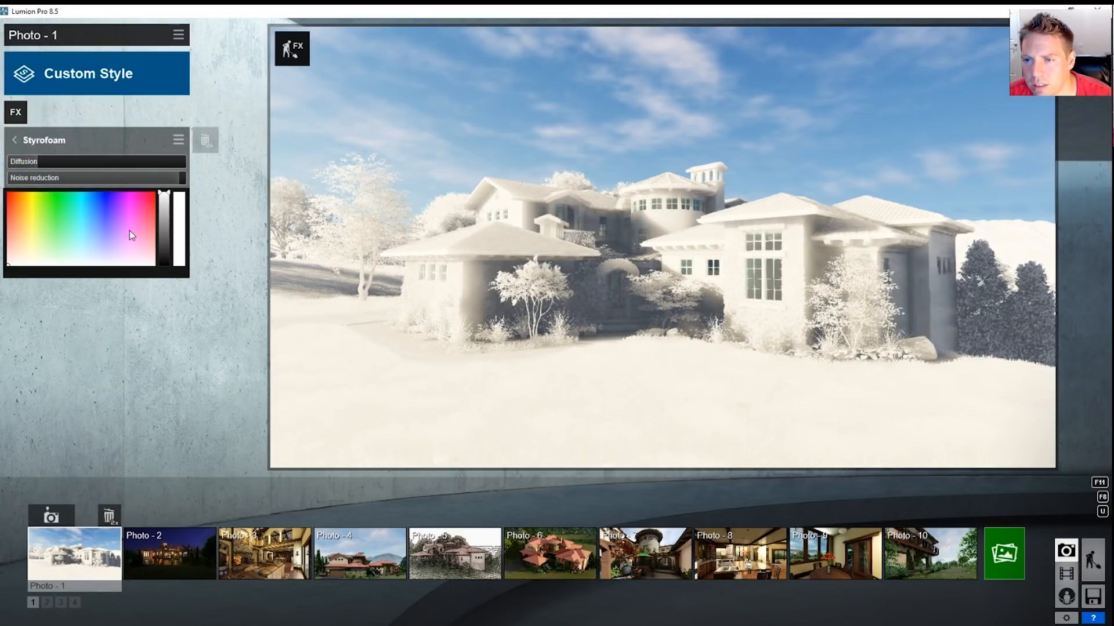
left_click(34, 128)
left_click(26, 141)
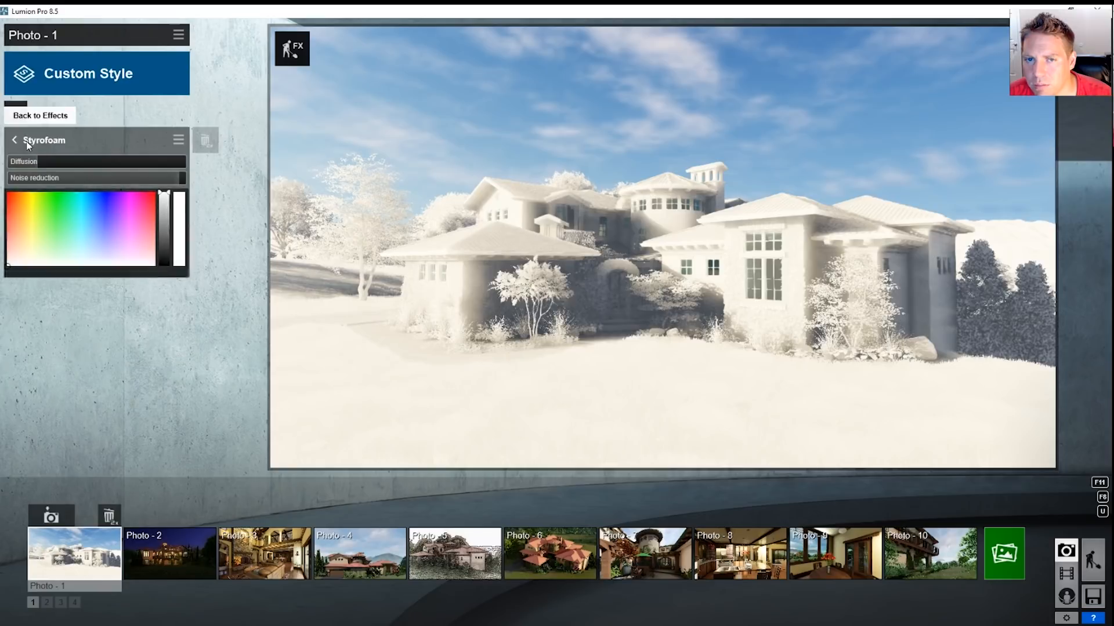
left_click(26, 141)
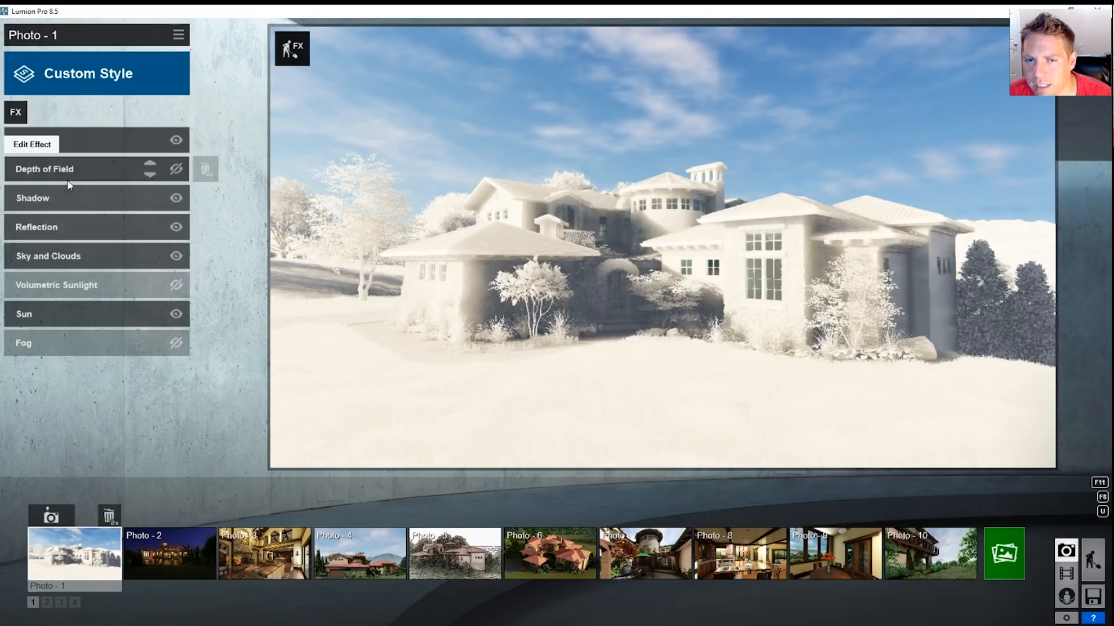
Check the influence of Volumetric Sunlight and Fog on Photo 1 by toggling each effect on and off.
left_click(174, 287)
left_click(173, 287)
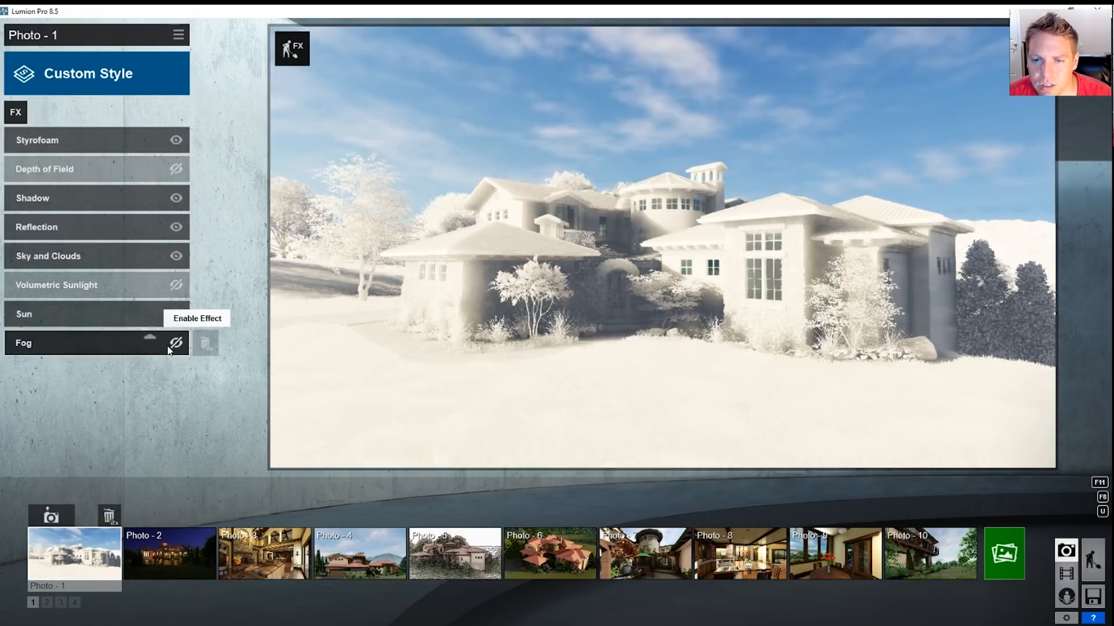
left_click(174, 343)
left_click(174, 344)
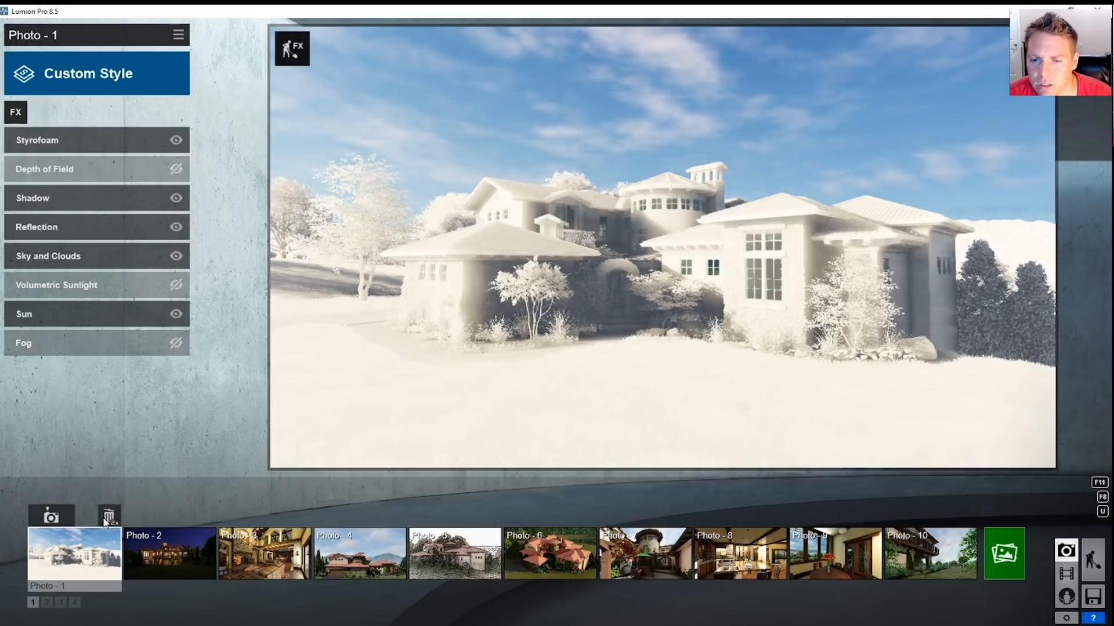
Render Photo 1 at the Desktop size of 1920x1080 and save it as the JPG file Ext in the Post folder.
left_click(995, 565)
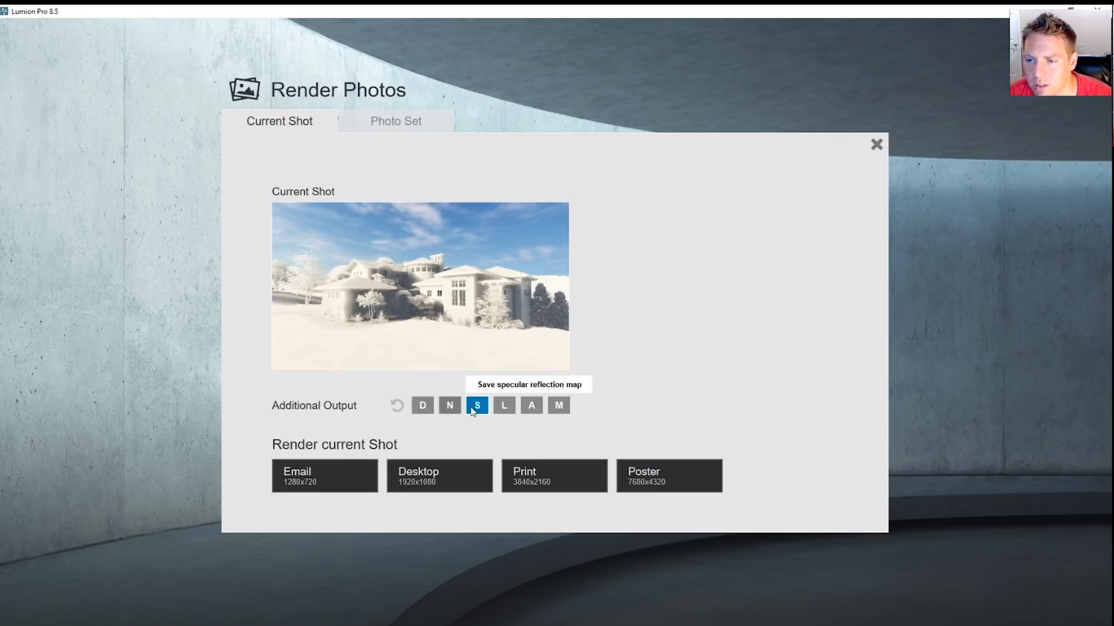
left_click(413, 471)
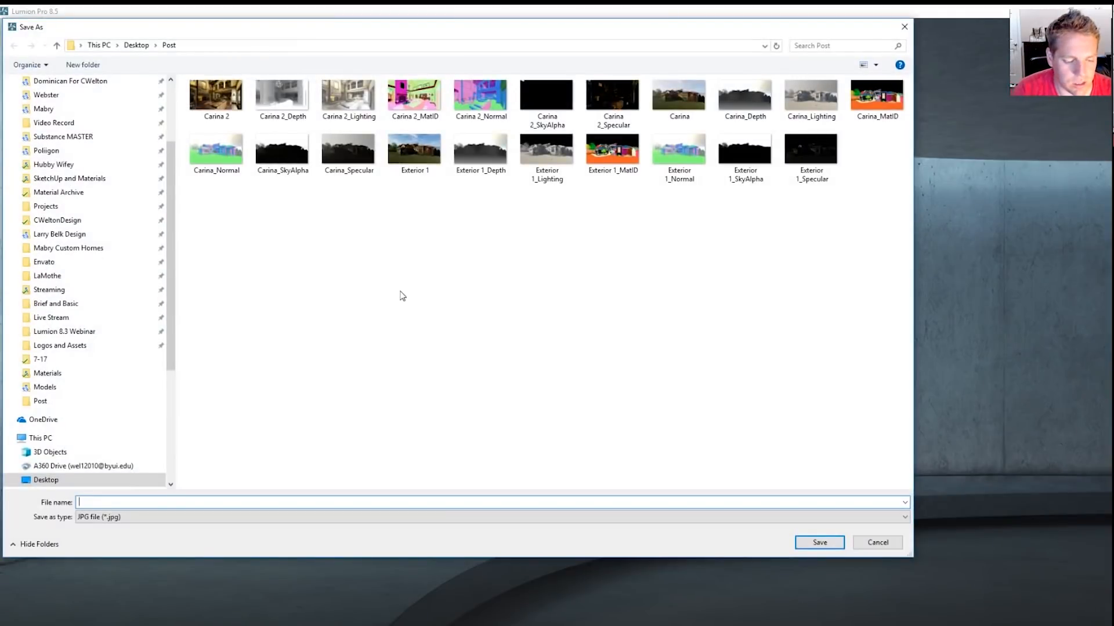
type("Ext")
key("Return")
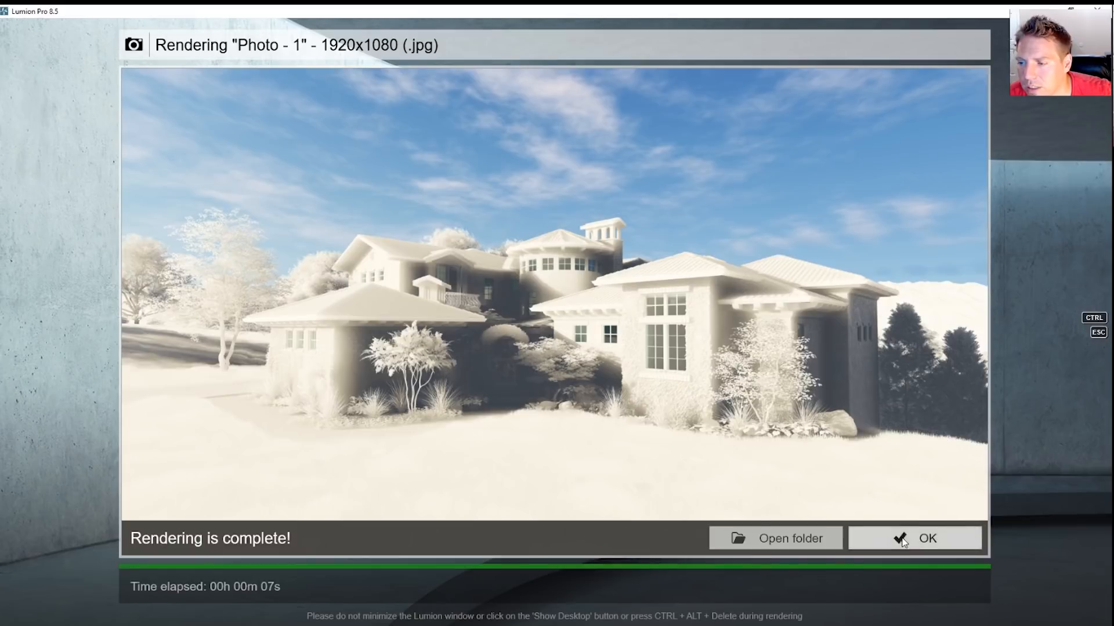
Dismiss the finished render, place the Styro image from the Post folder into the Exterior 1 document in Photoshop, and hide the Exterior 1_Normal layer.
left_click(905, 540)
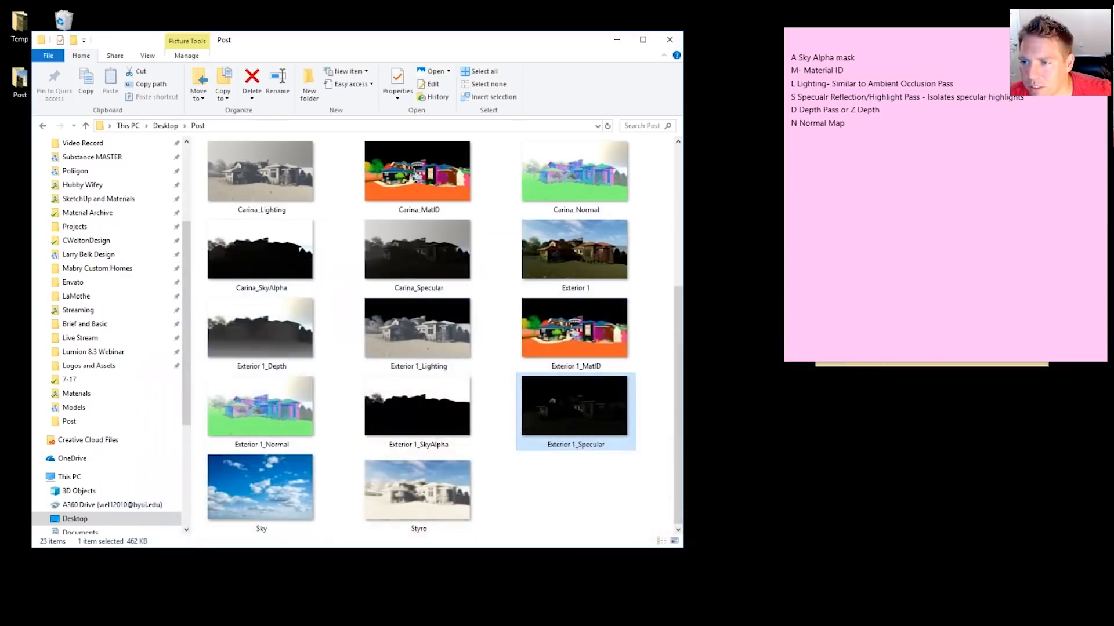
left_click(296, 619)
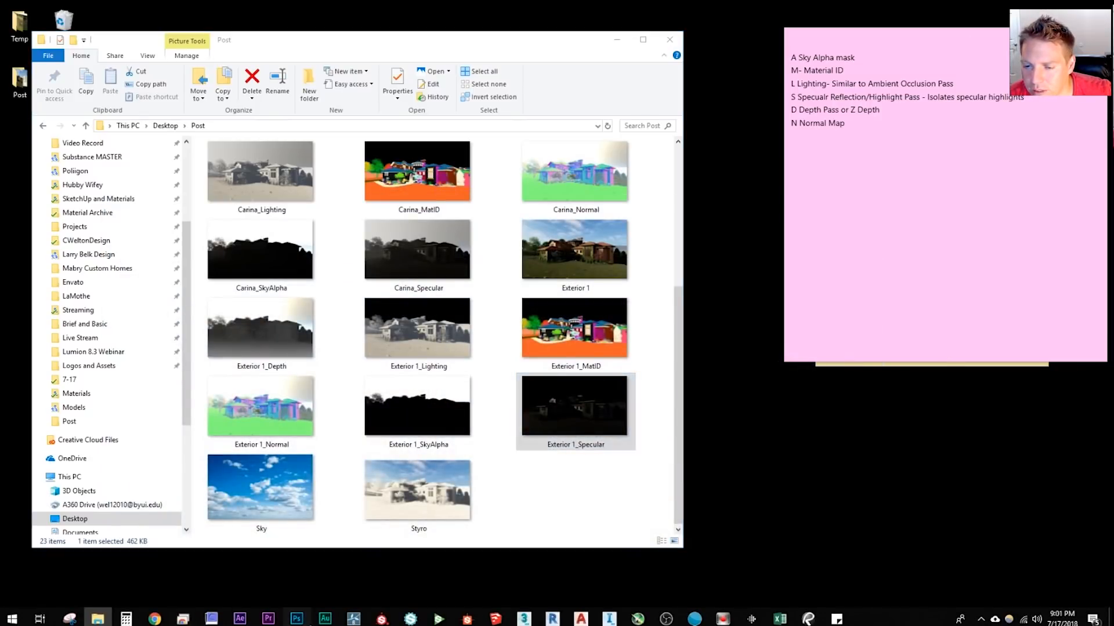
left_click(98, 619)
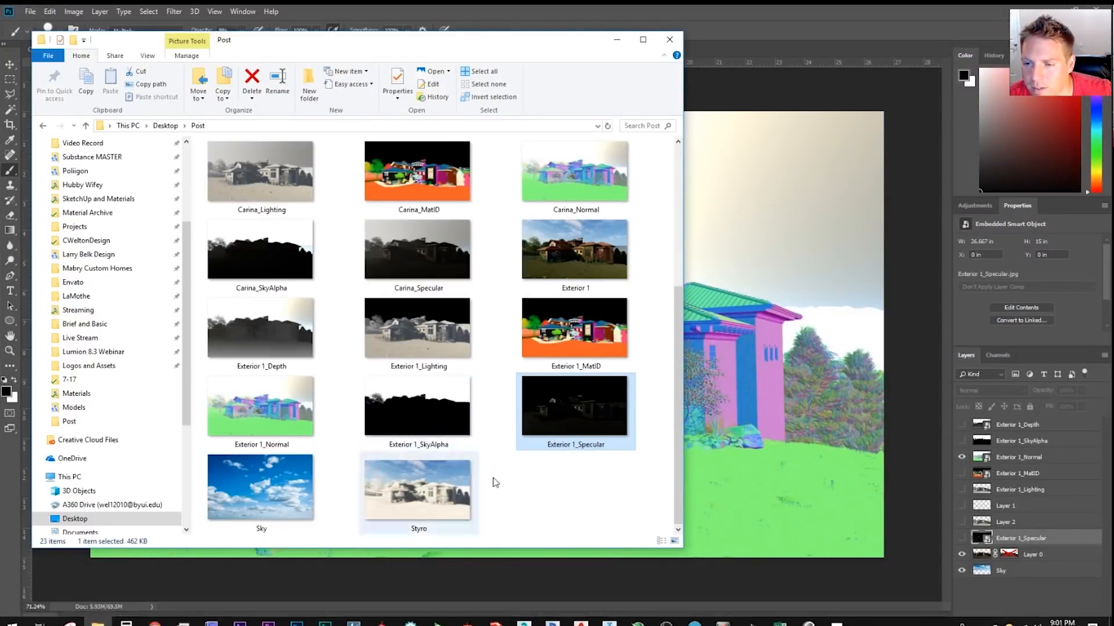
left_click_drag(436, 509, 714, 437)
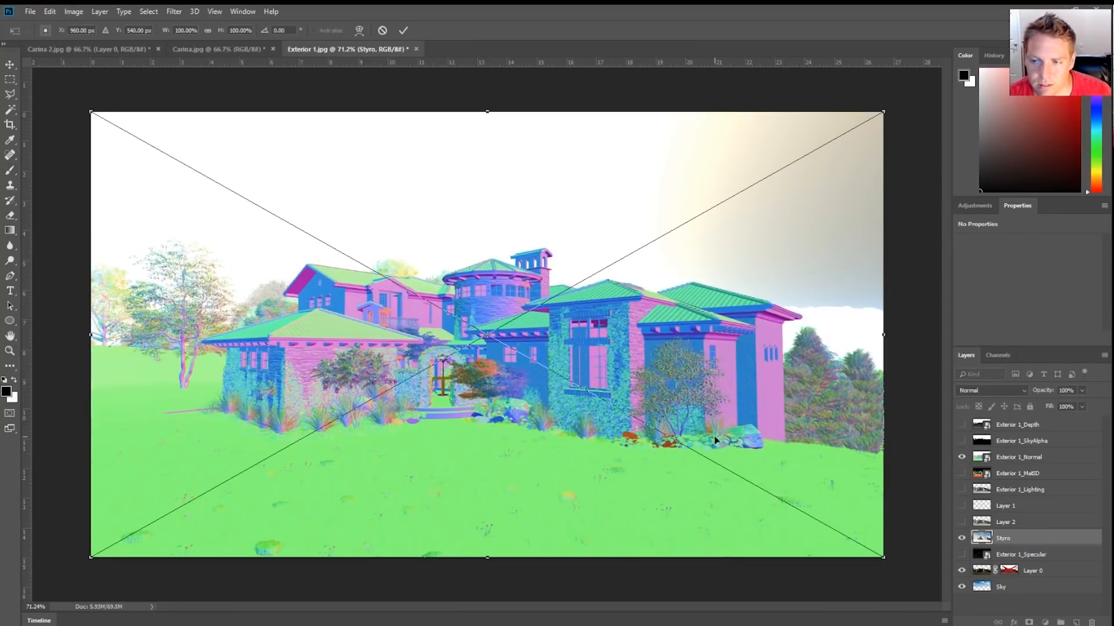
key("Return")
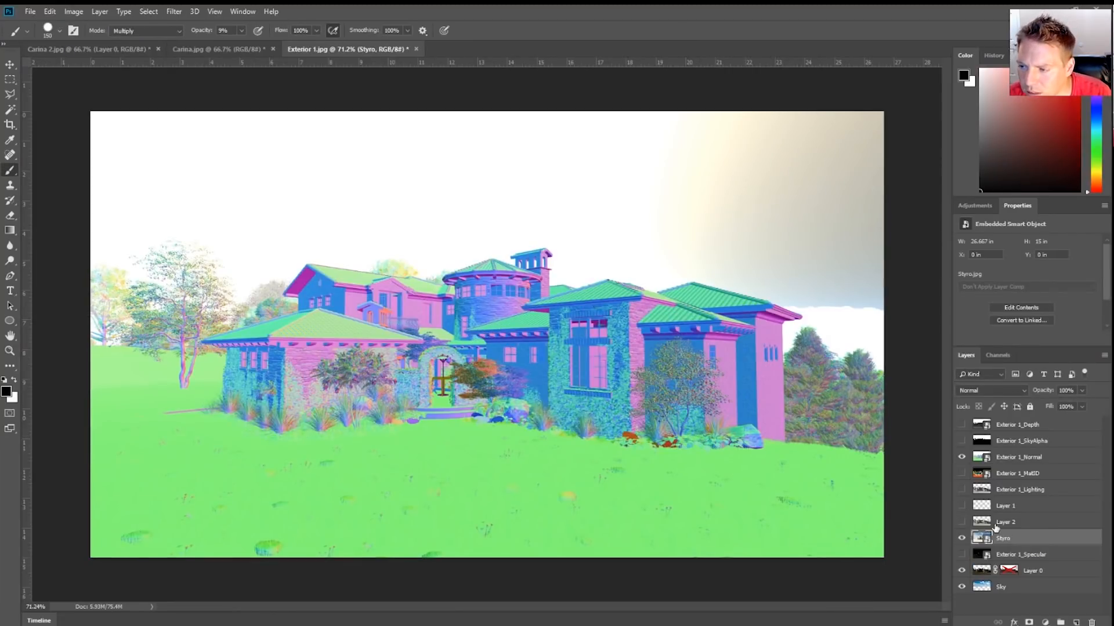
left_click(961, 456)
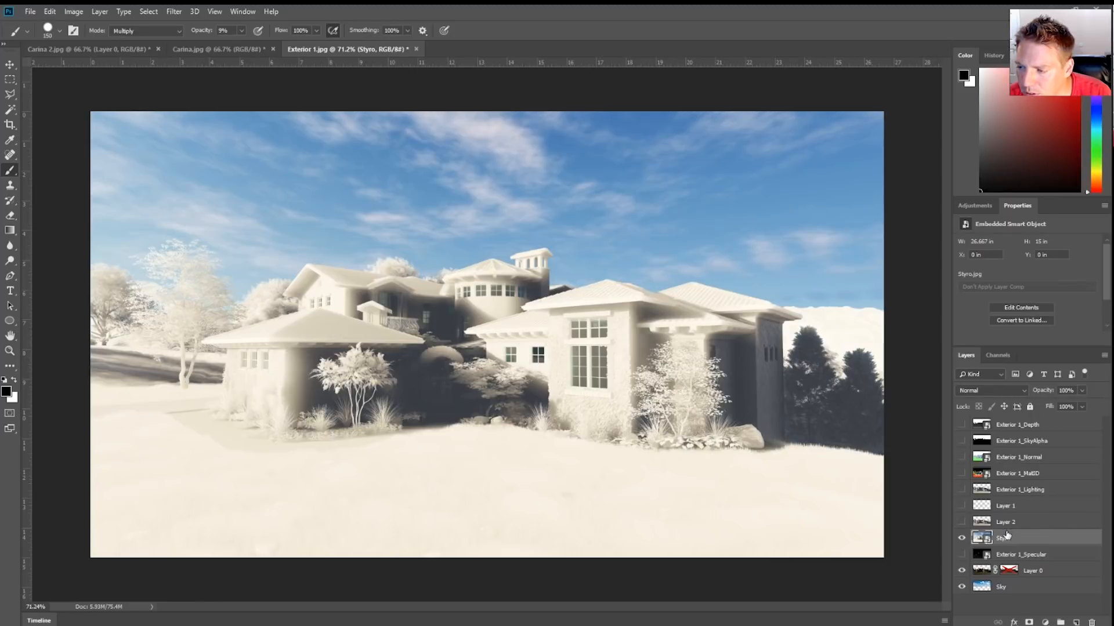
Set the Styro layer's blend mode to Multiply and lower its opacity to 58%.
left_click(1003, 395)
left_click(966, 144)
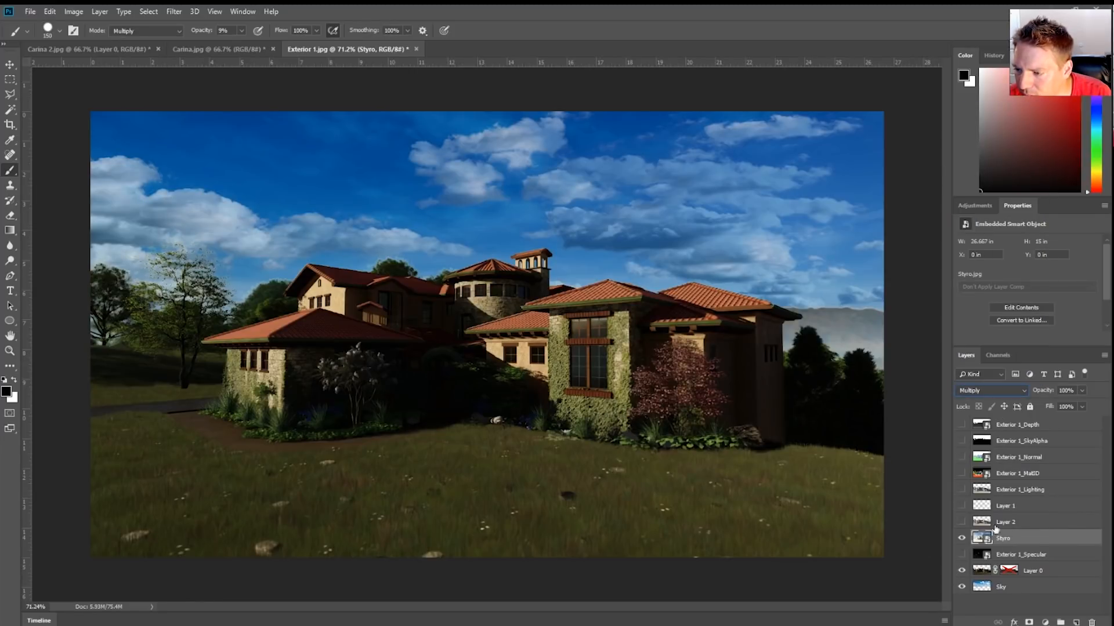
left_click(1081, 390)
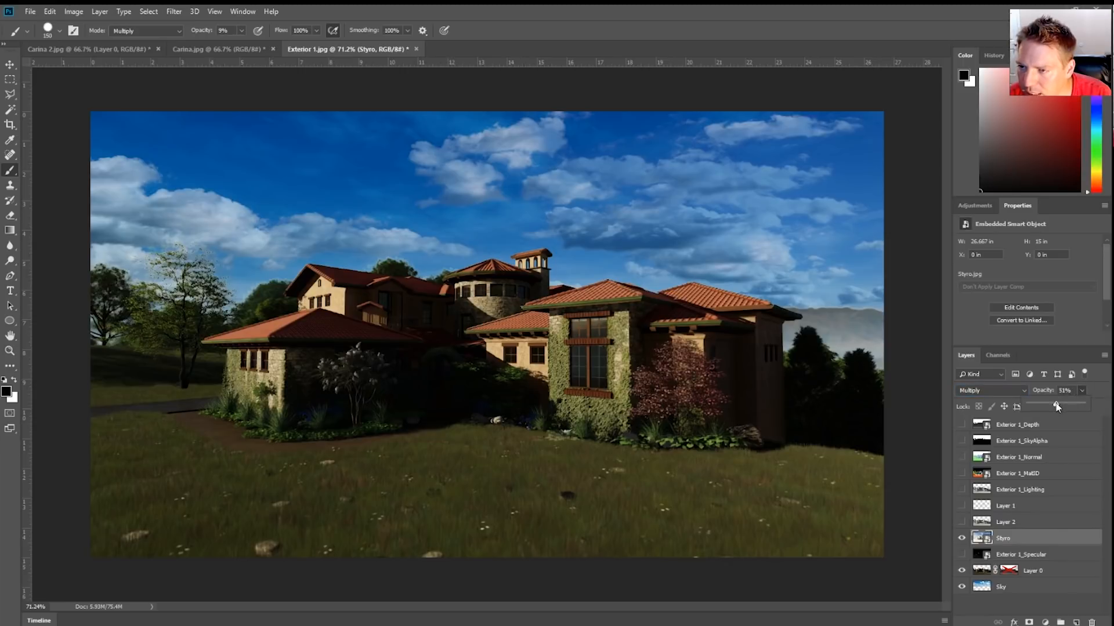
left_click_drag(1085, 402, 988, 409)
mouse_move(1071, 407)
left_mouse_down()
mouse_move(995, 404)
mouse_move(1089, 406)
left_mouse_up()
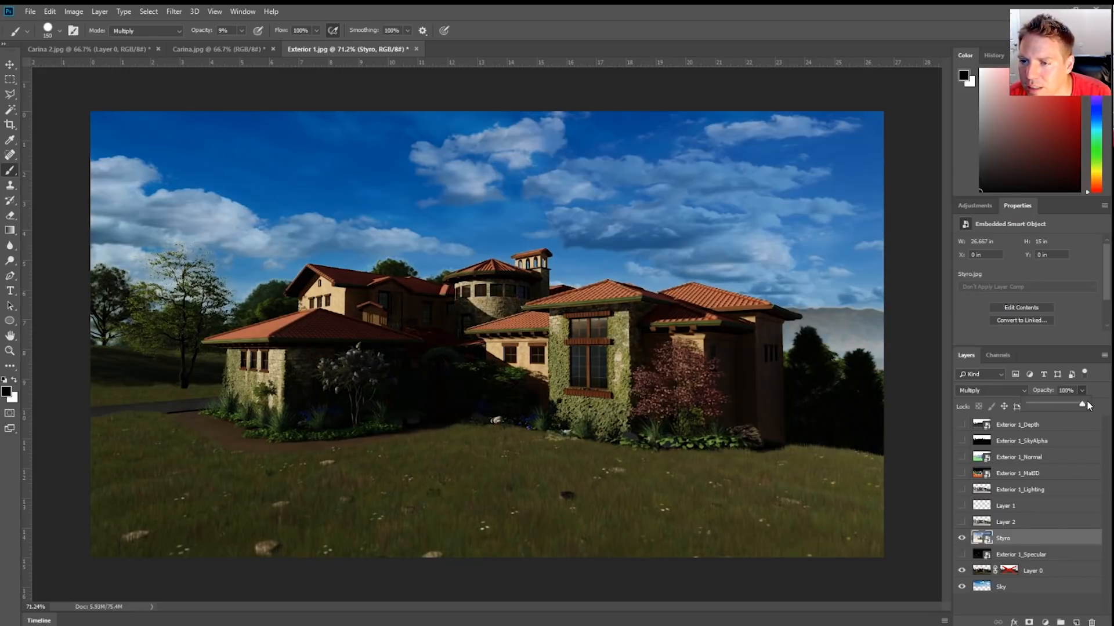
left_click_drag(977, 387, 1052, 402)
left_click(990, 391)
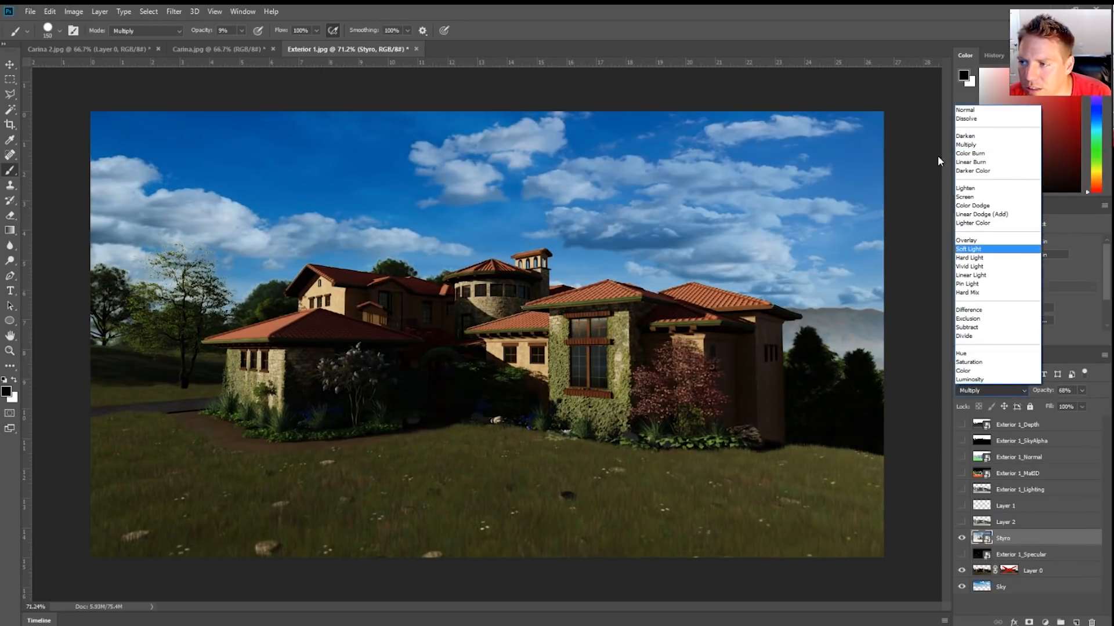
left_click(1089, 387)
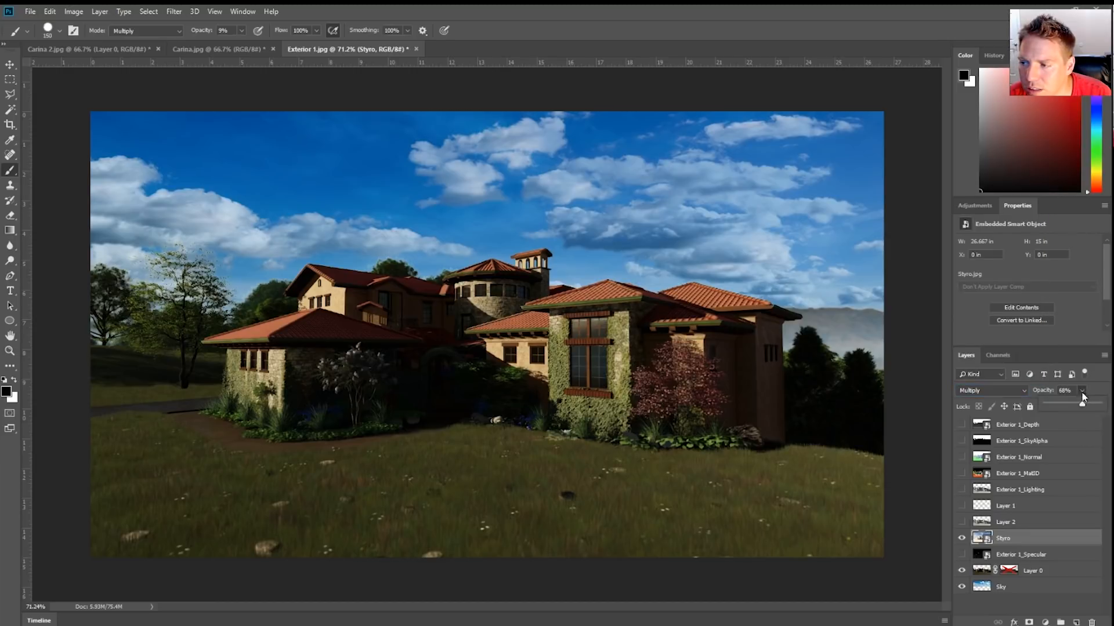
left_click(1081, 390)
left_click_drag(1080, 406, 1051, 405)
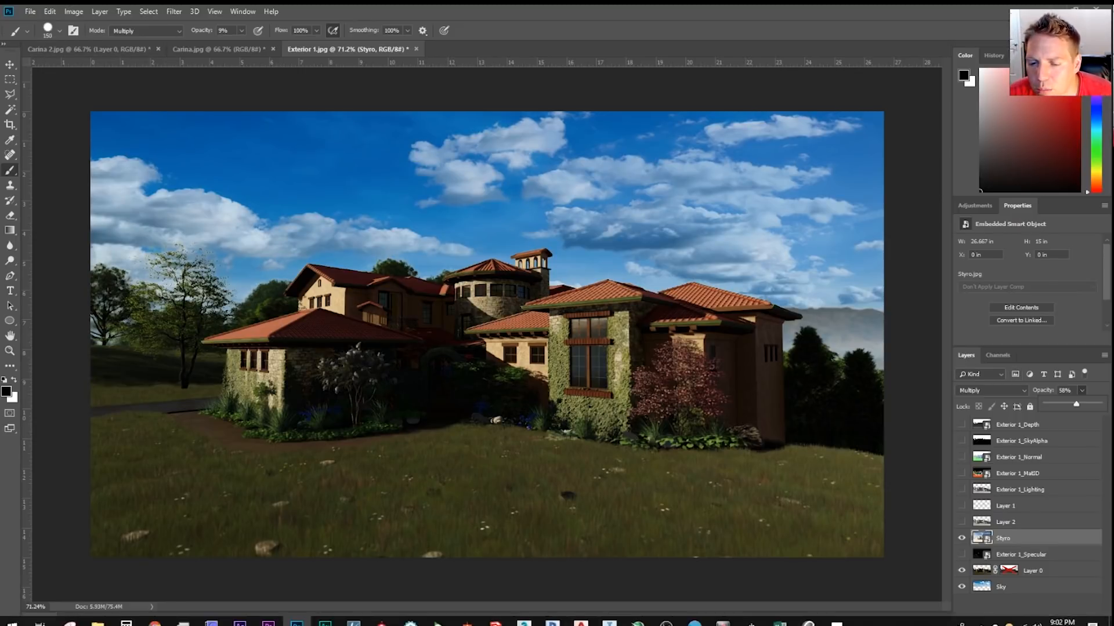
Compare the Styro image with the Exterior 1 normal, lighting and specular passes in the Photos viewer, and close the viewer.
left_click(302, 623)
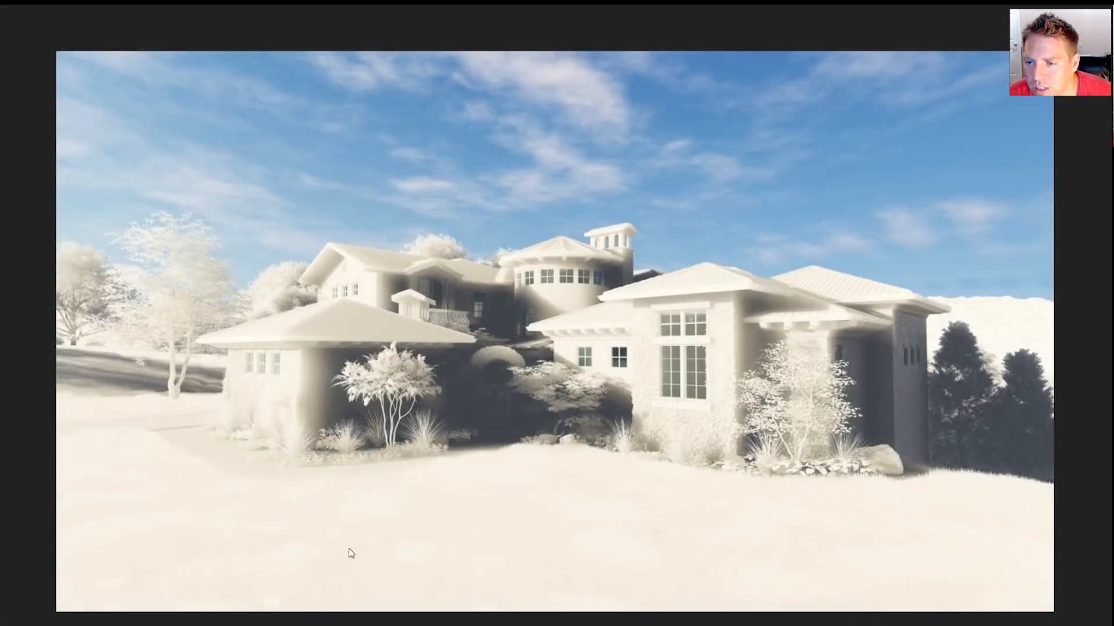
left_click(27, 343)
left_click(33, 344)
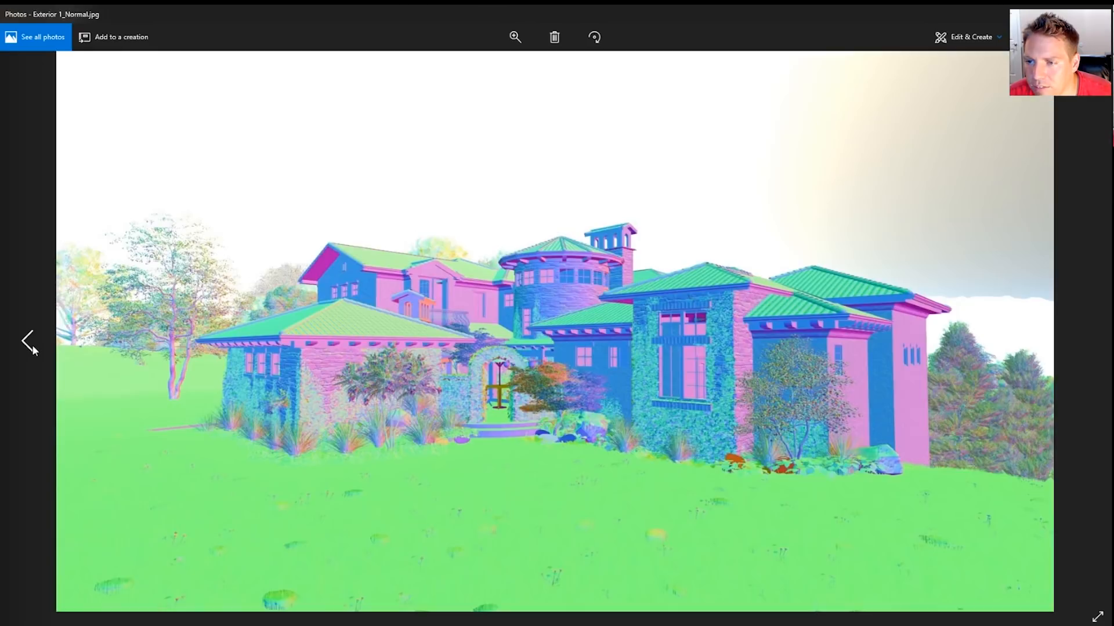
left_click(33, 344)
left_click(32, 344)
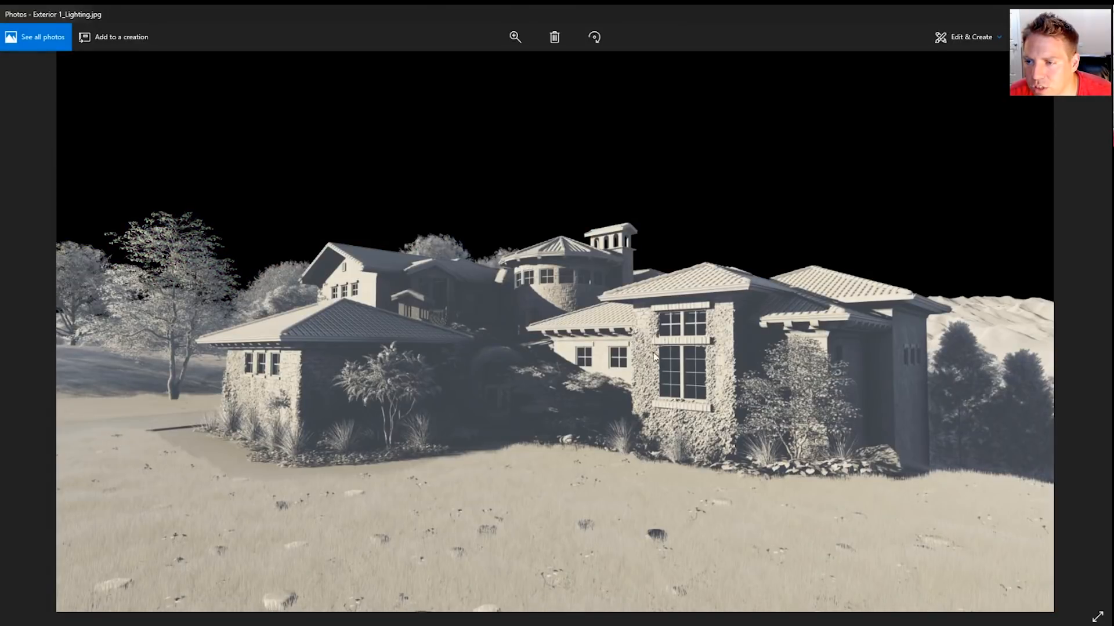
left_click(1091, 348)
left_click(1085, 354)
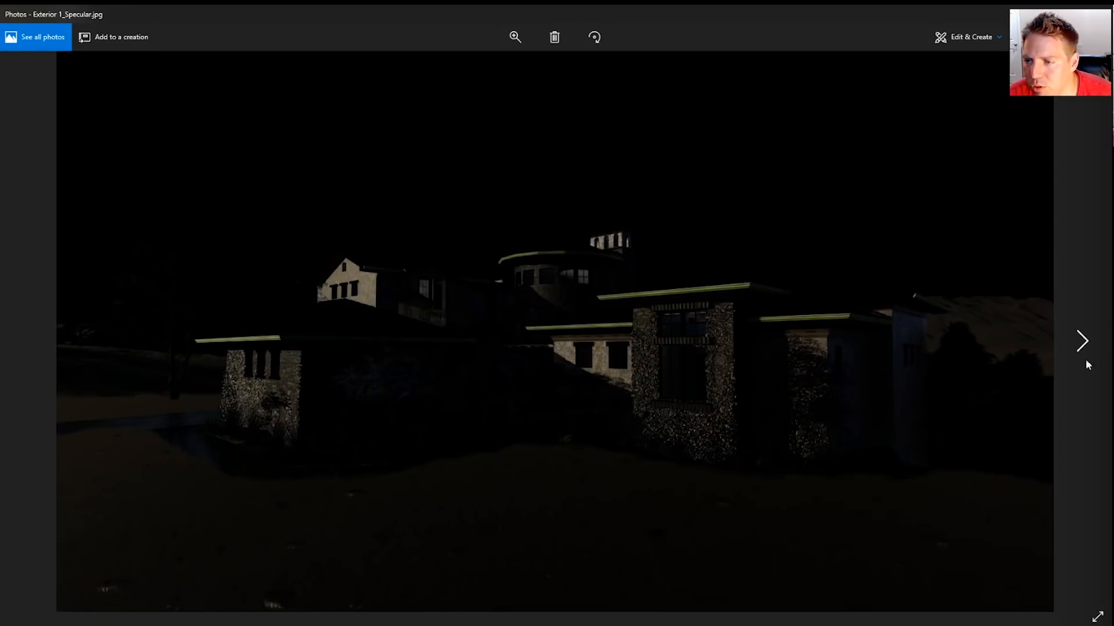
left_click(1093, 354)
left_click(1070, 348)
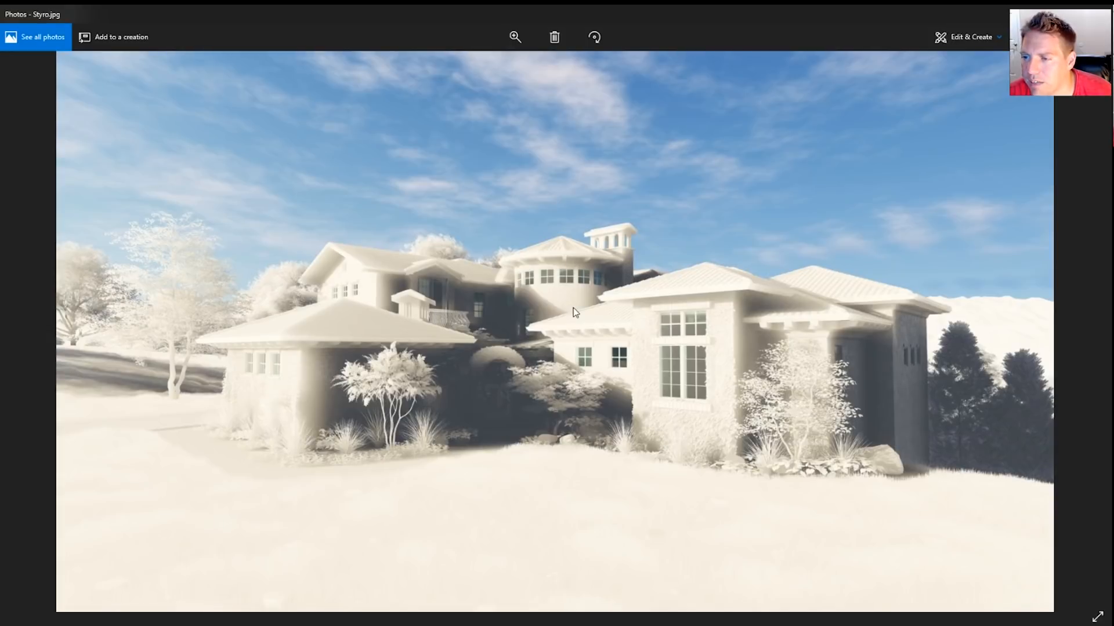
left_click(1098, 13)
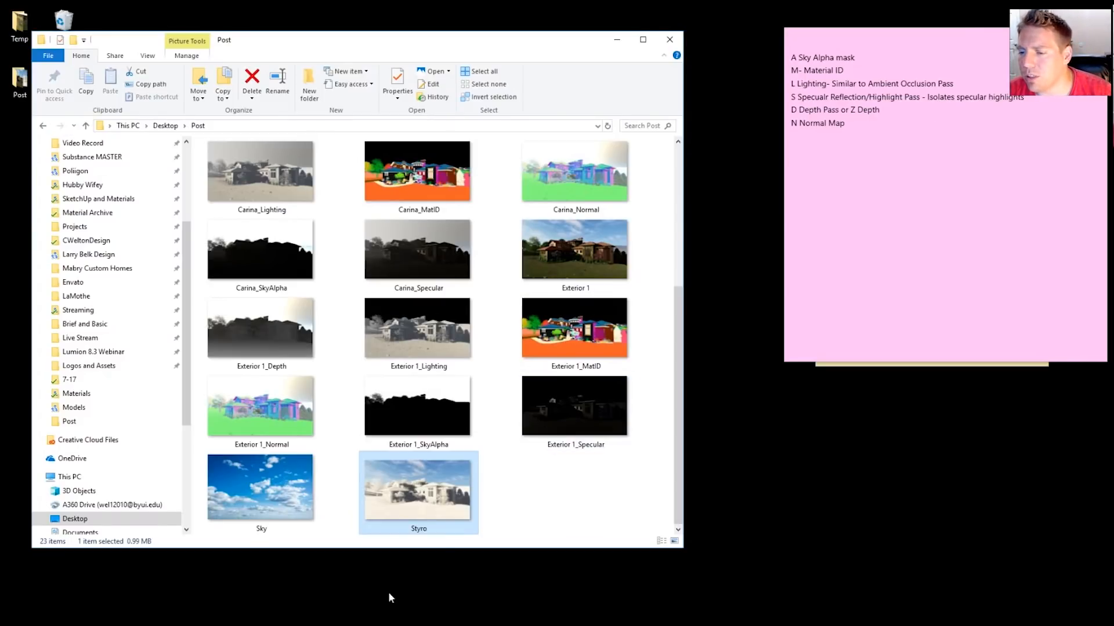
Switch to Lumion and go from photo mode to movie mode.
mouse_move(323, 619)
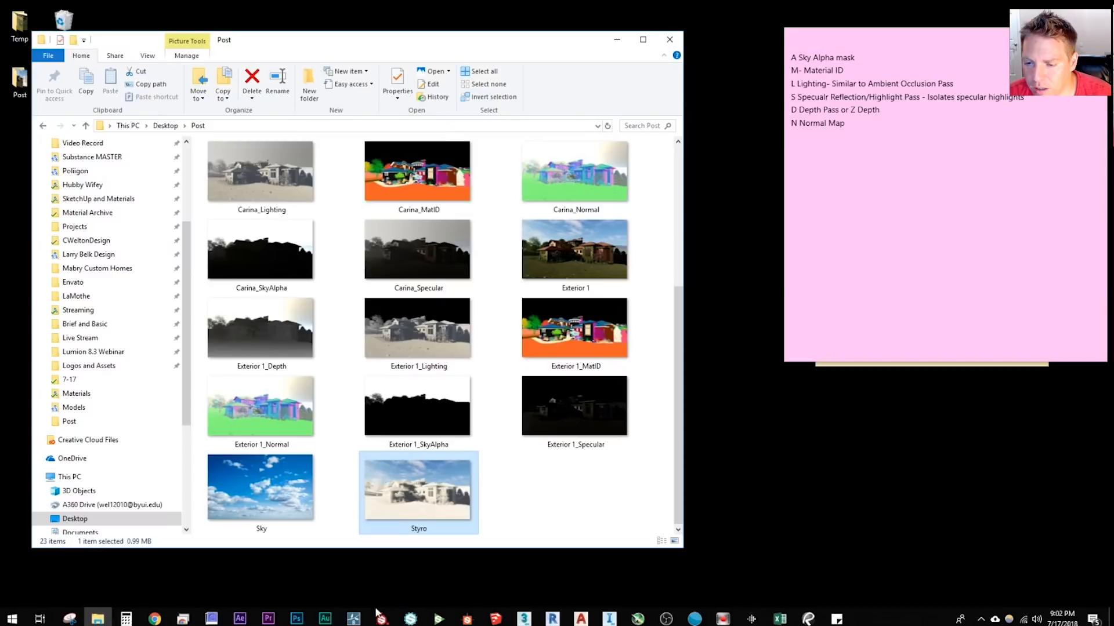
left_click(353, 618)
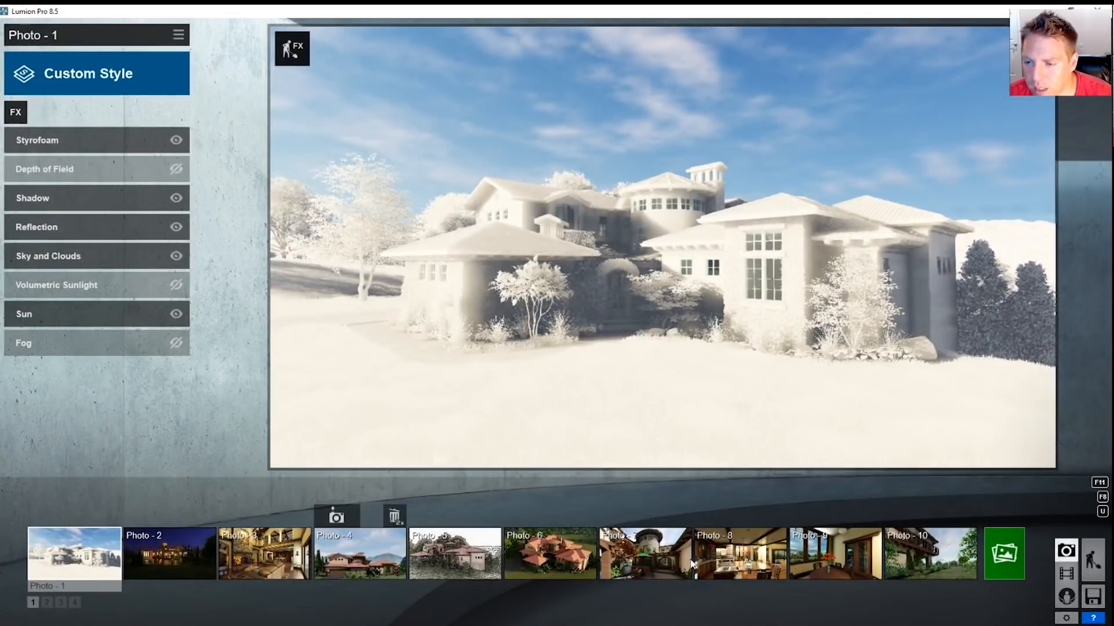
left_click(1066, 574)
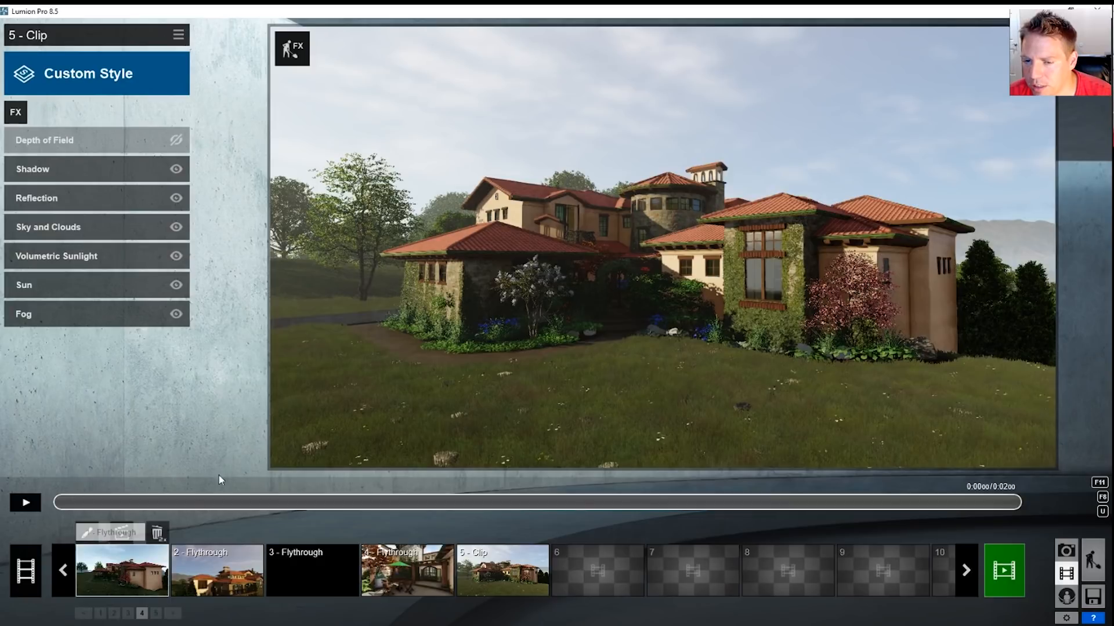
Move to about 3 seconds into the 1 - Flythrough clip and disable its Volumetric Sunlight and Fog effects.
left_click(104, 563)
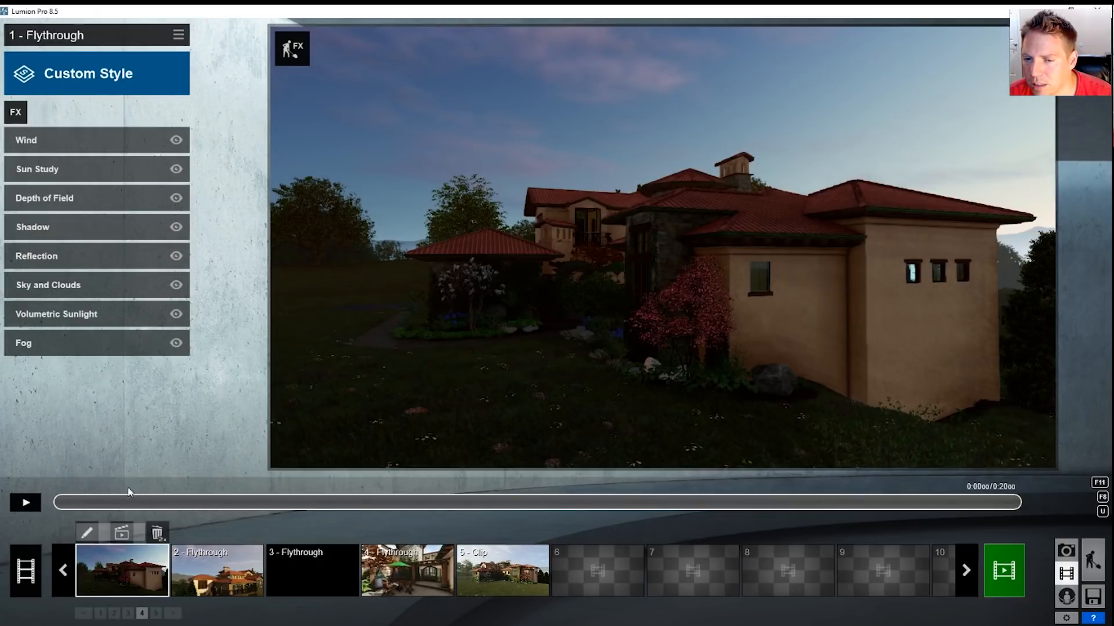
left_click(117, 507)
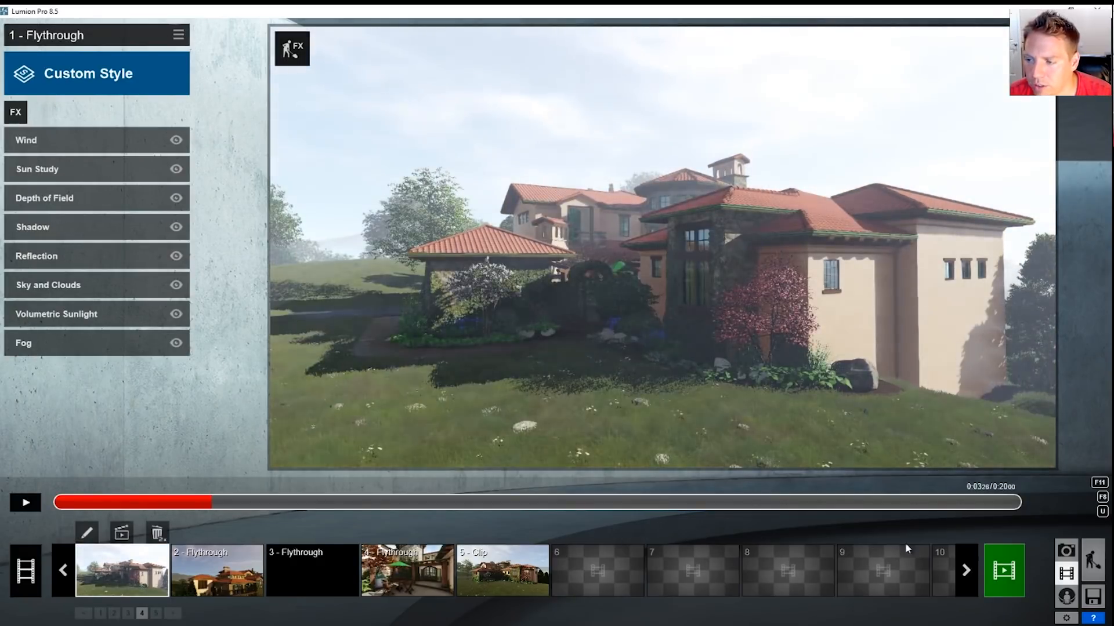
left_click(176, 315)
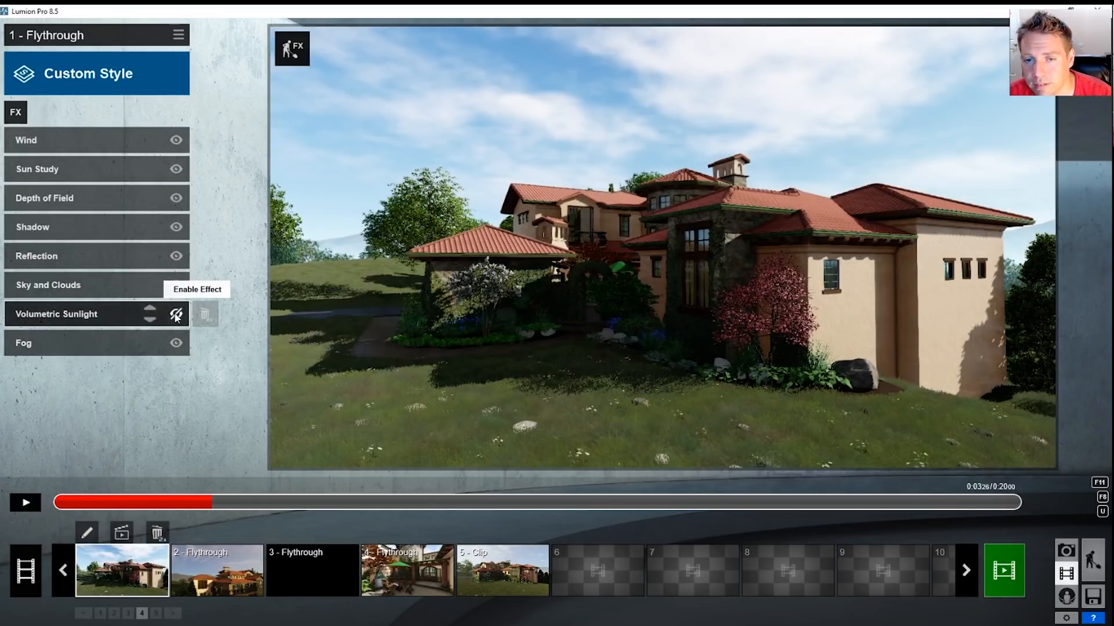
left_click(176, 344)
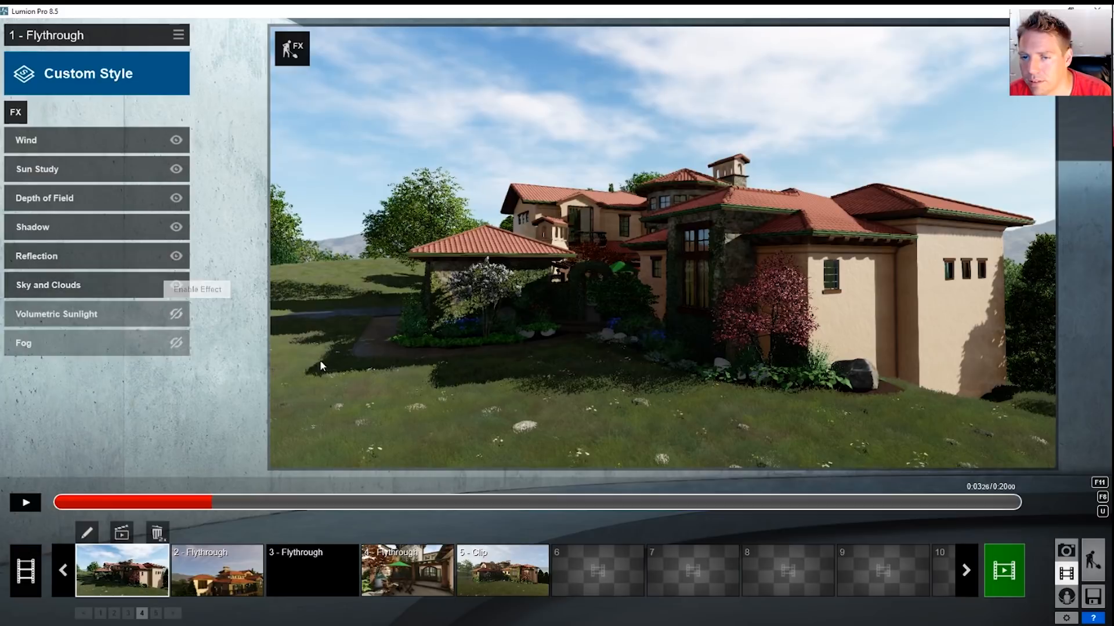
Open the image sequence render settings for the 1 - Flythrough clip and set the output quality to five stars.
left_click(118, 532)
left_click(473, 142)
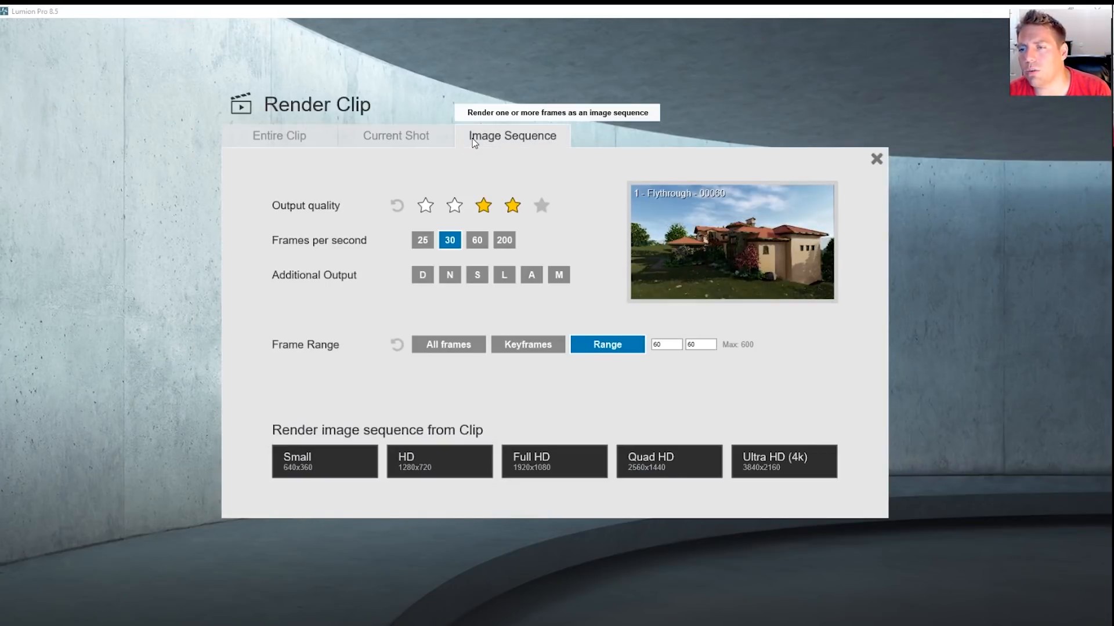
left_click(540, 206)
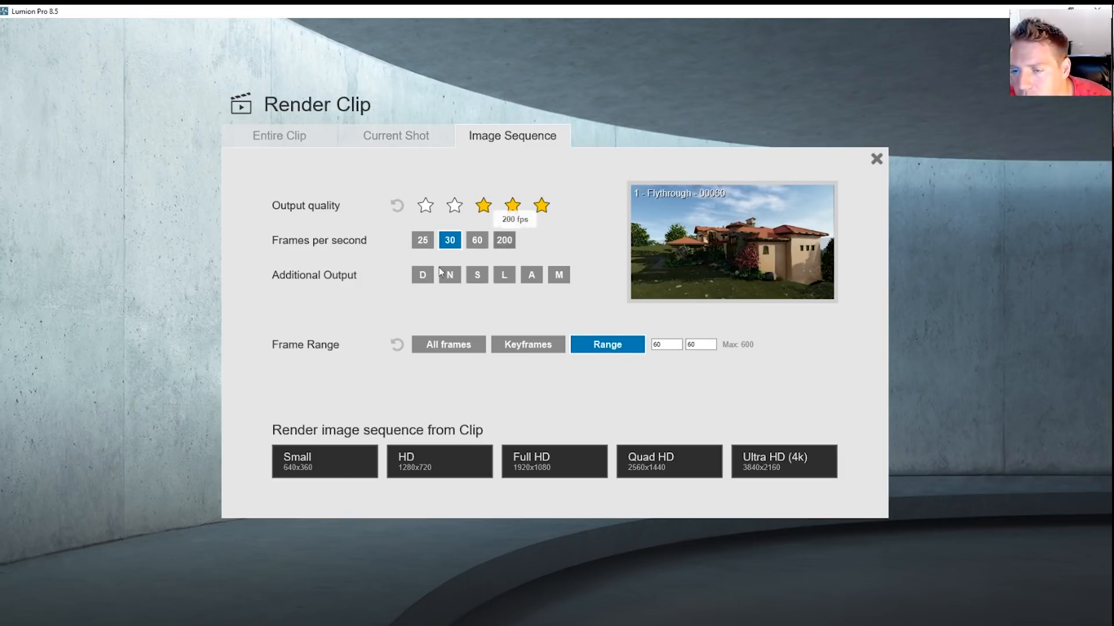
Try the specular reflection, lighting and sky alpha maps as additional outputs, and turn all three off again.
left_click(477, 276)
left_click(504, 276)
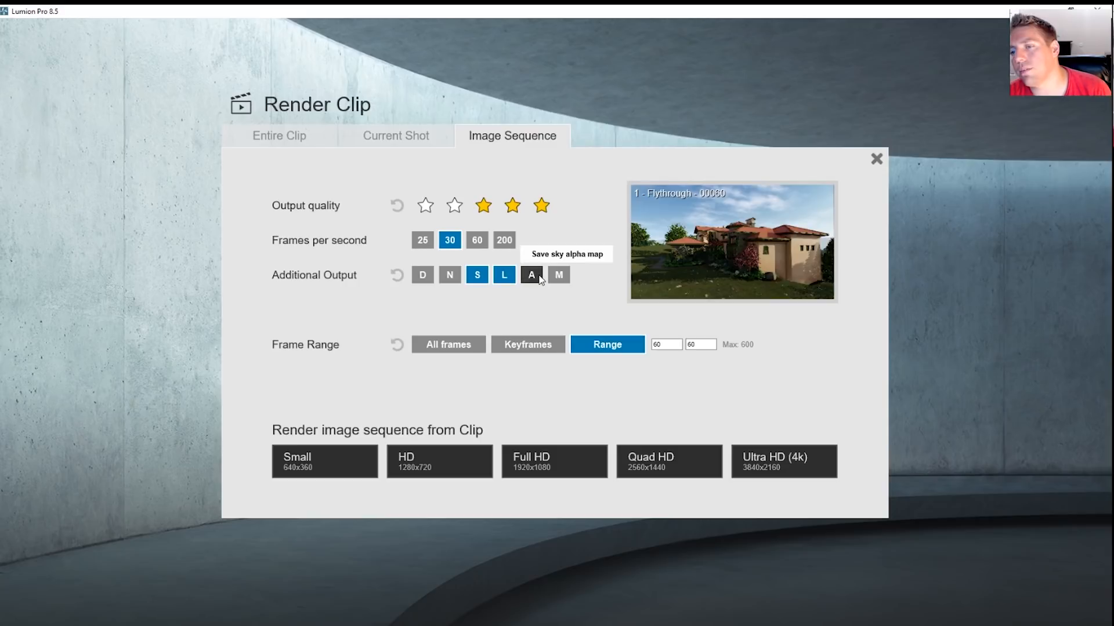
left_click(535, 278)
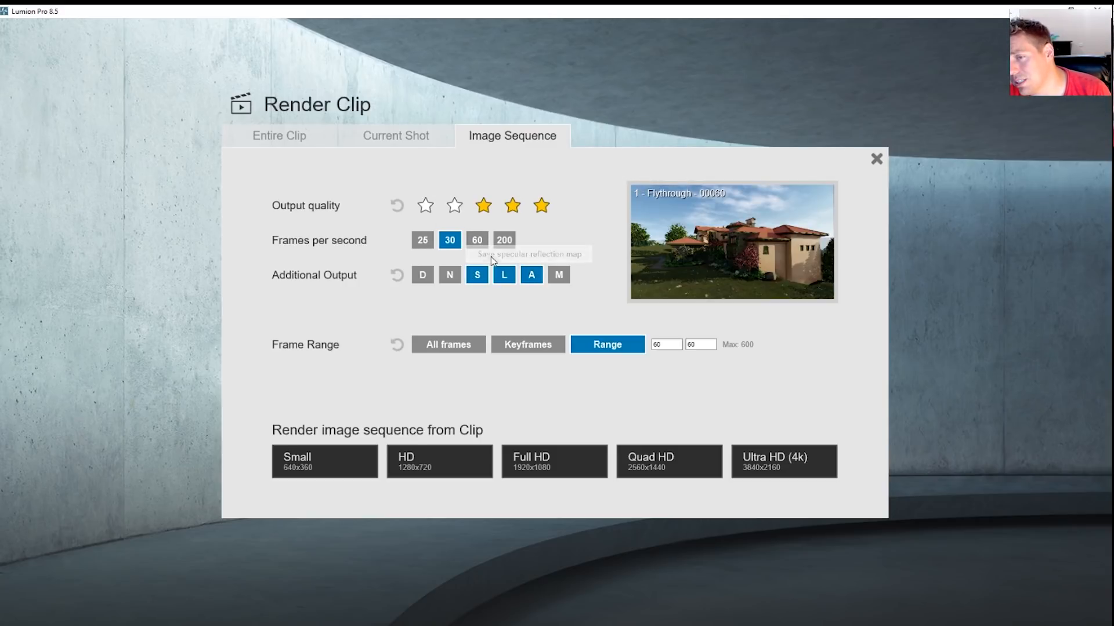
left_click(532, 278)
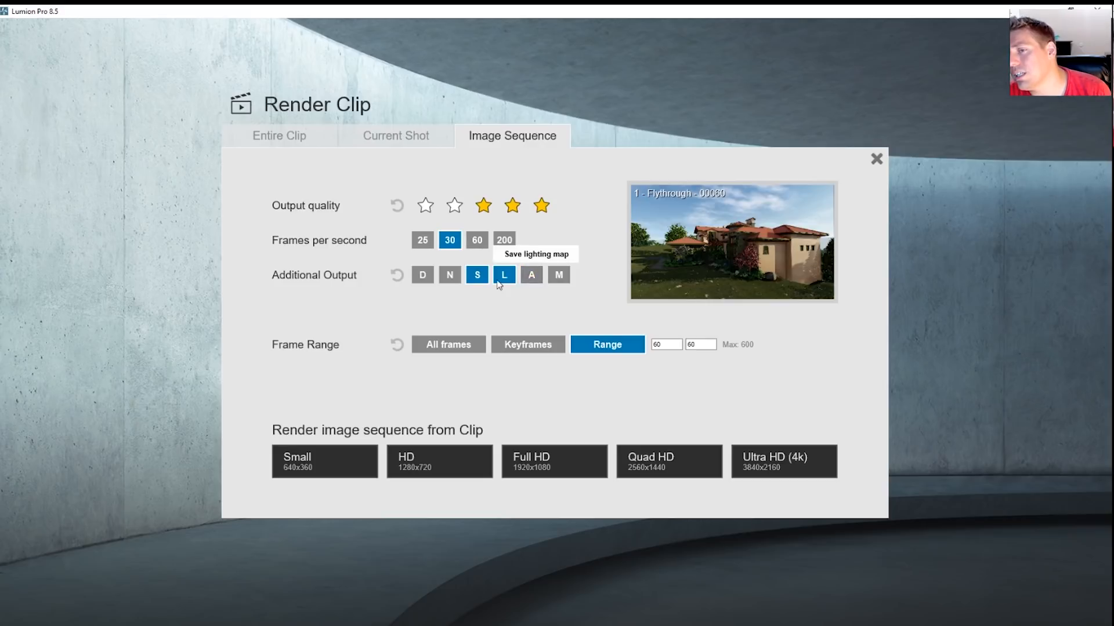
left_click(504, 276)
left_click(470, 278)
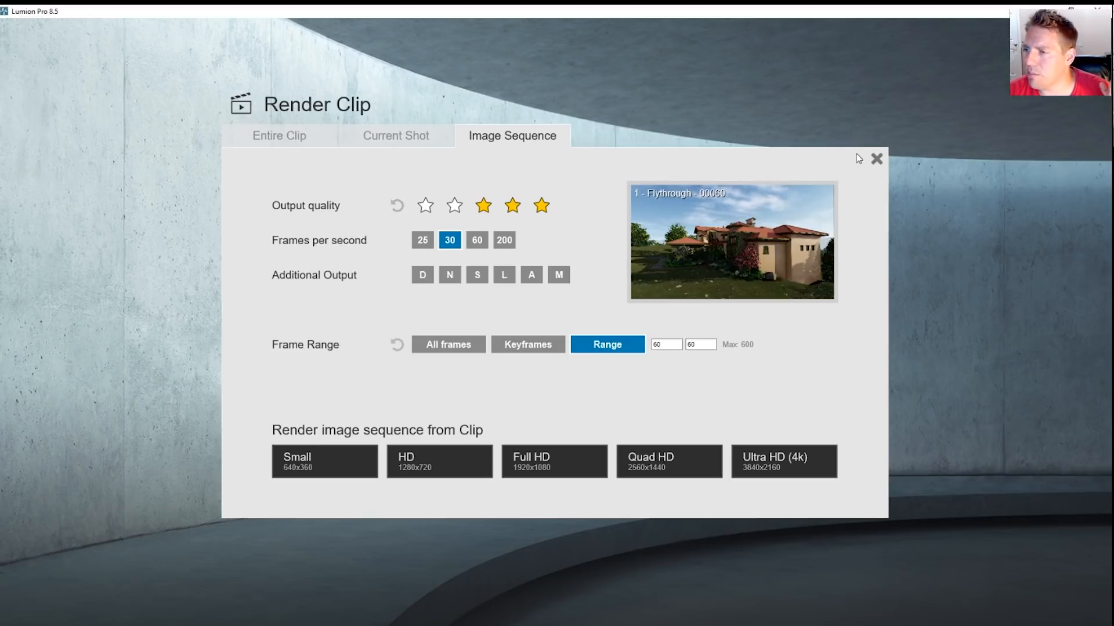
Close the clip render settings without rendering and return to Photo 1 in photo mode.
left_click(876, 160)
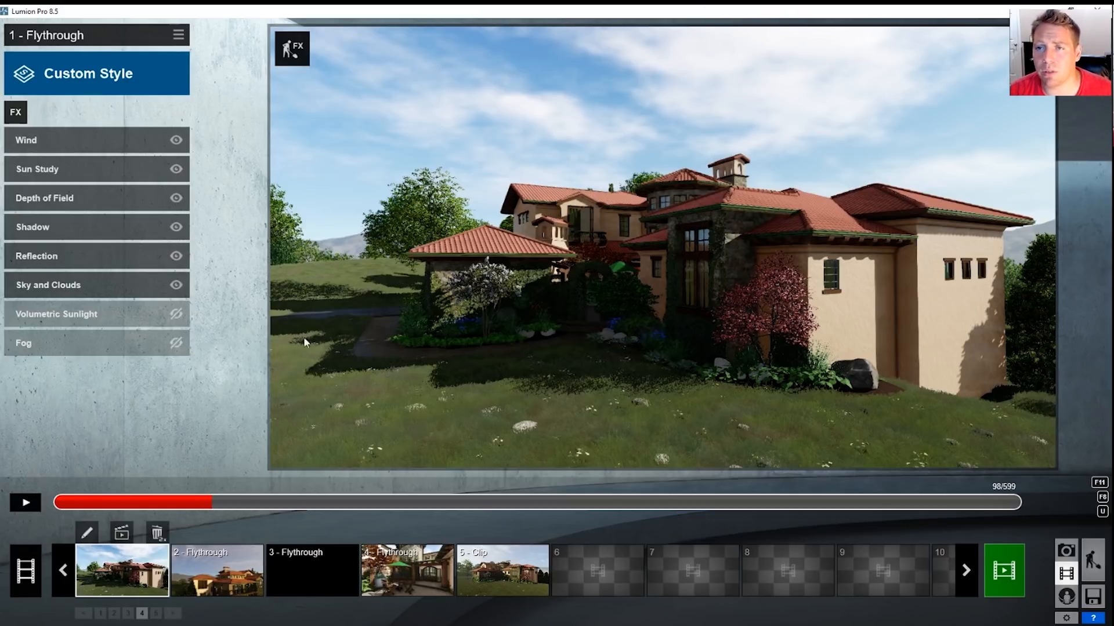
left_click(1067, 549)
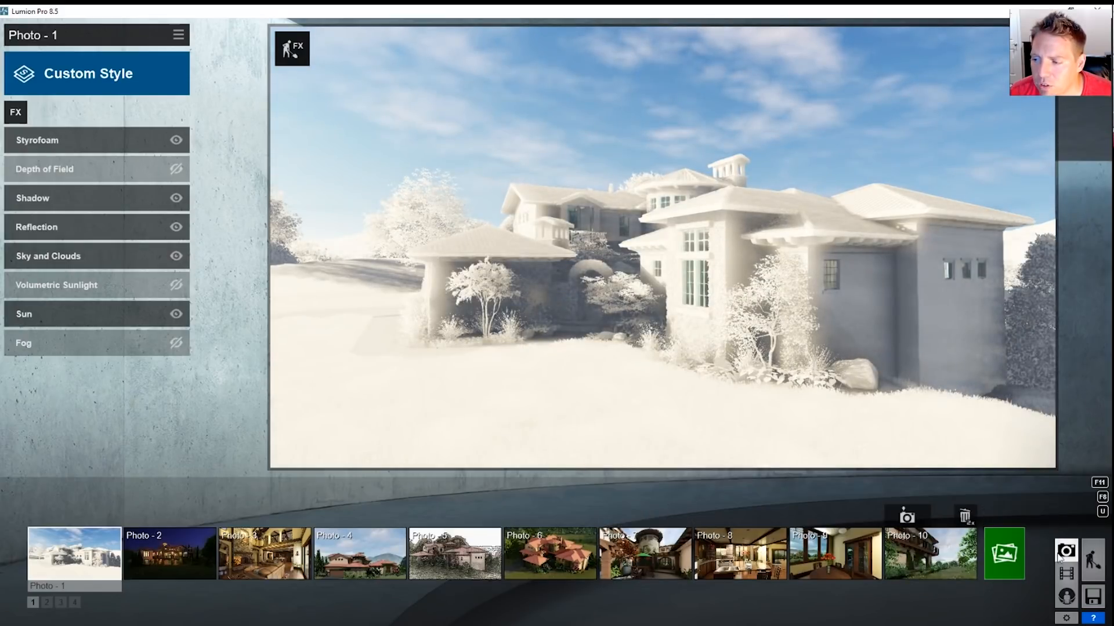